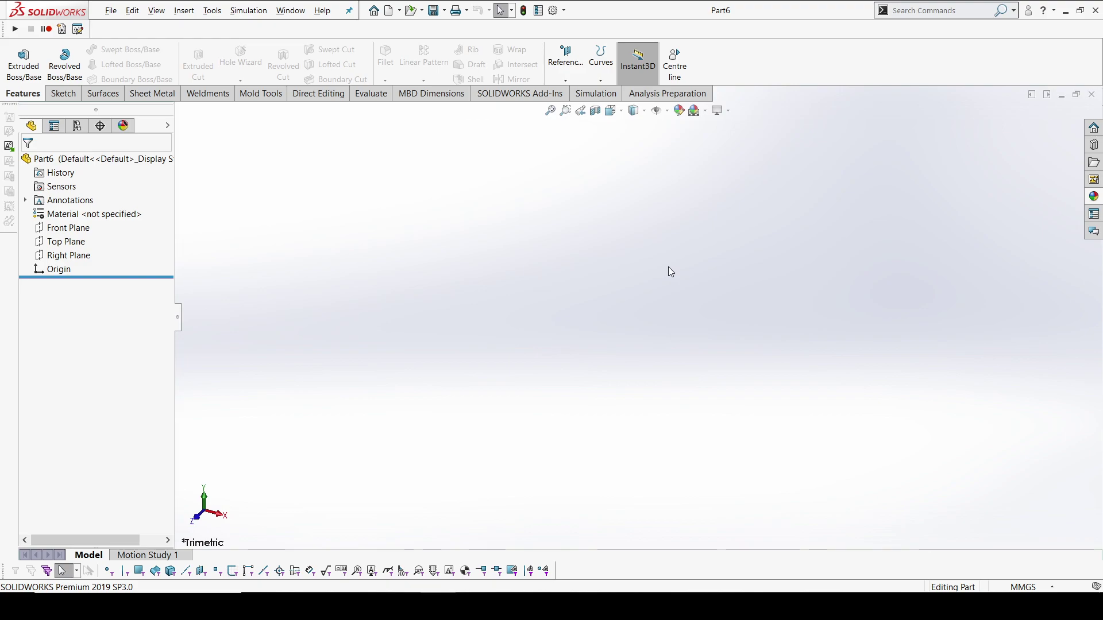
Start a new sketch on the Right Plane.
left_click(69, 255)
left_click(85, 241)
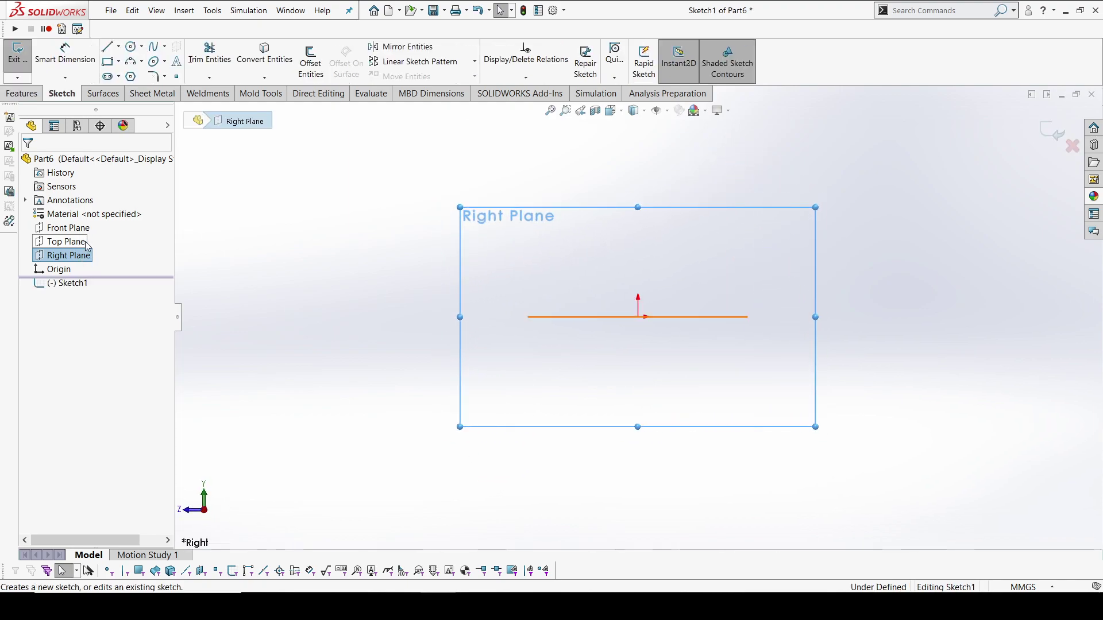
left_click(119, 46)
left_click(133, 76)
left_click(81, 335)
left_click(638, 317)
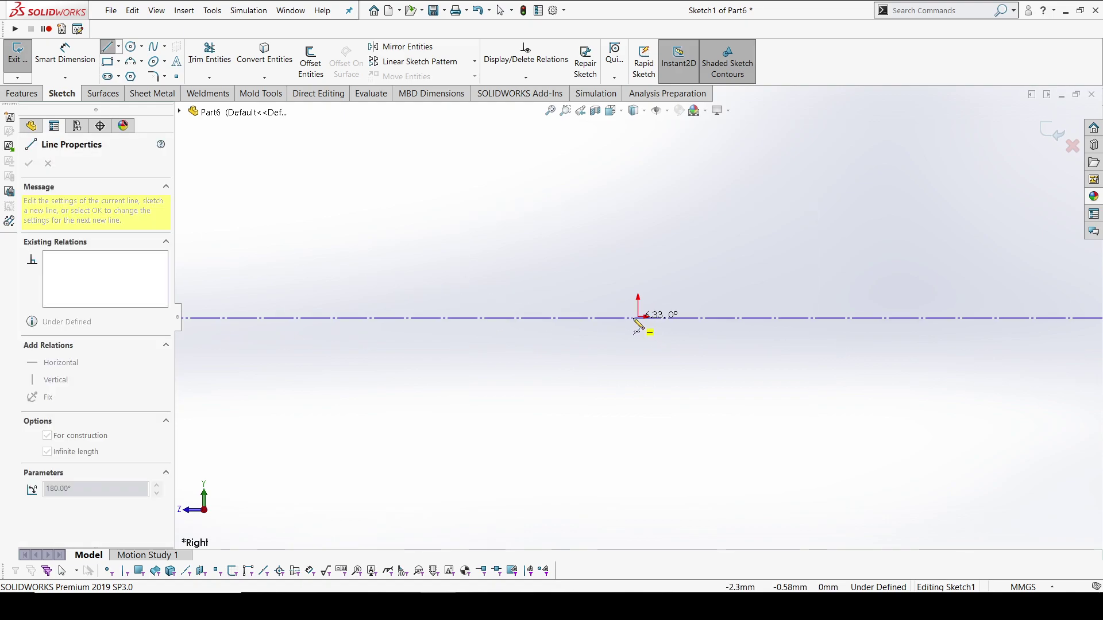
key("Escape")
key("Escape")
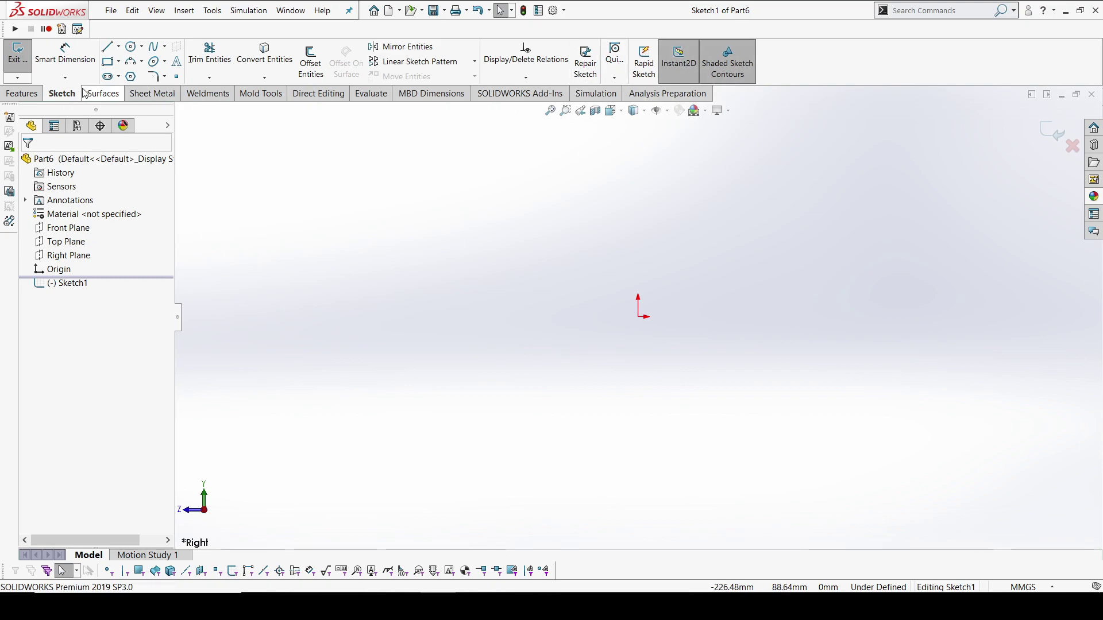
left_click(118, 46)
left_click(138, 76)
left_click(638, 316)
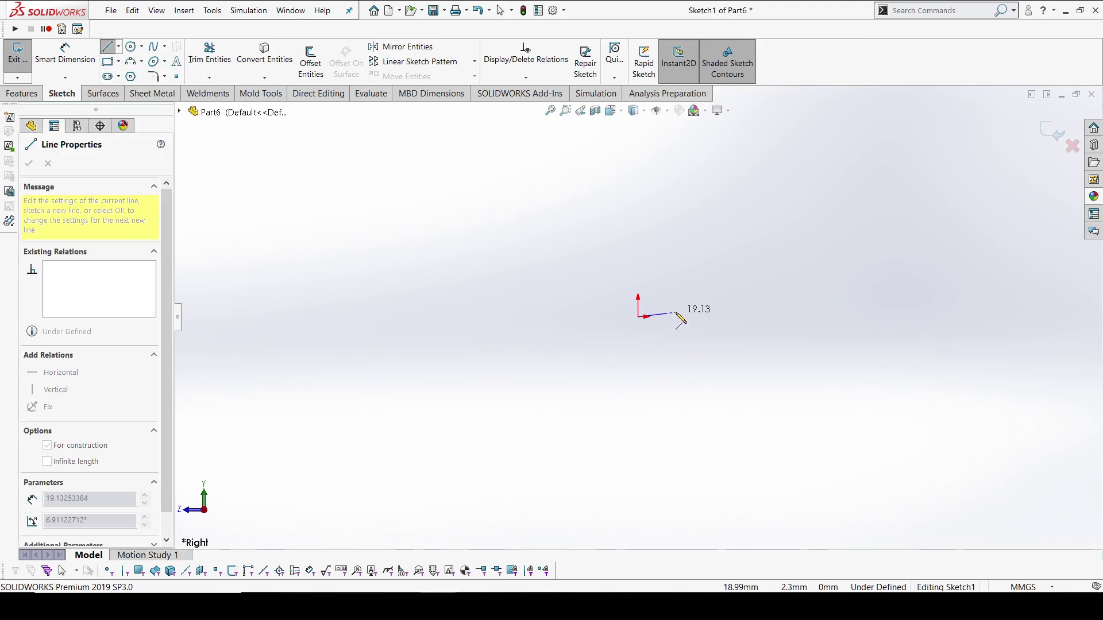
key("Escape")
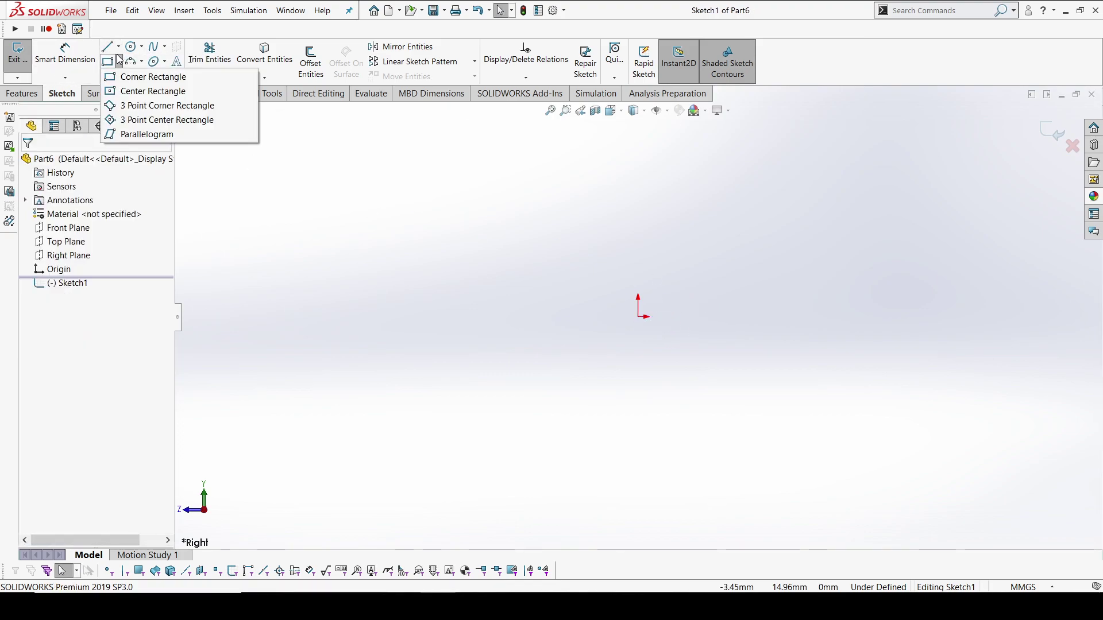
Draw two infinite-length construction centerlines through the origin, one horizontal and one slightly tilted from vertical.
left_click(118, 46)
left_click(138, 76)
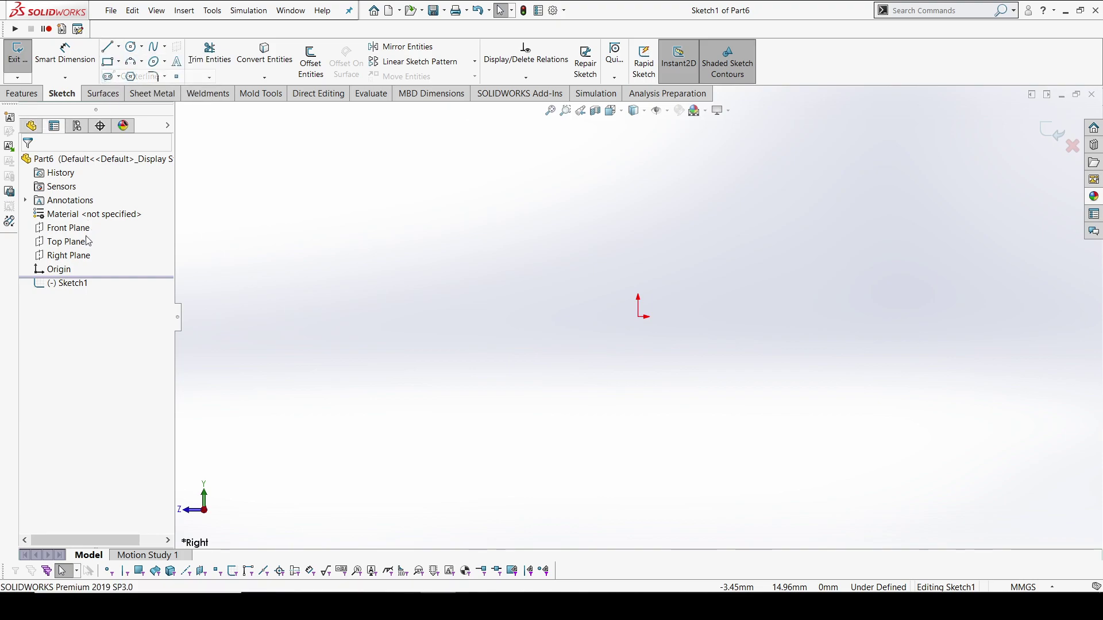
left_click(638, 317)
left_click(672, 320)
left_click(639, 317)
left_click(636, 349)
key("Escape")
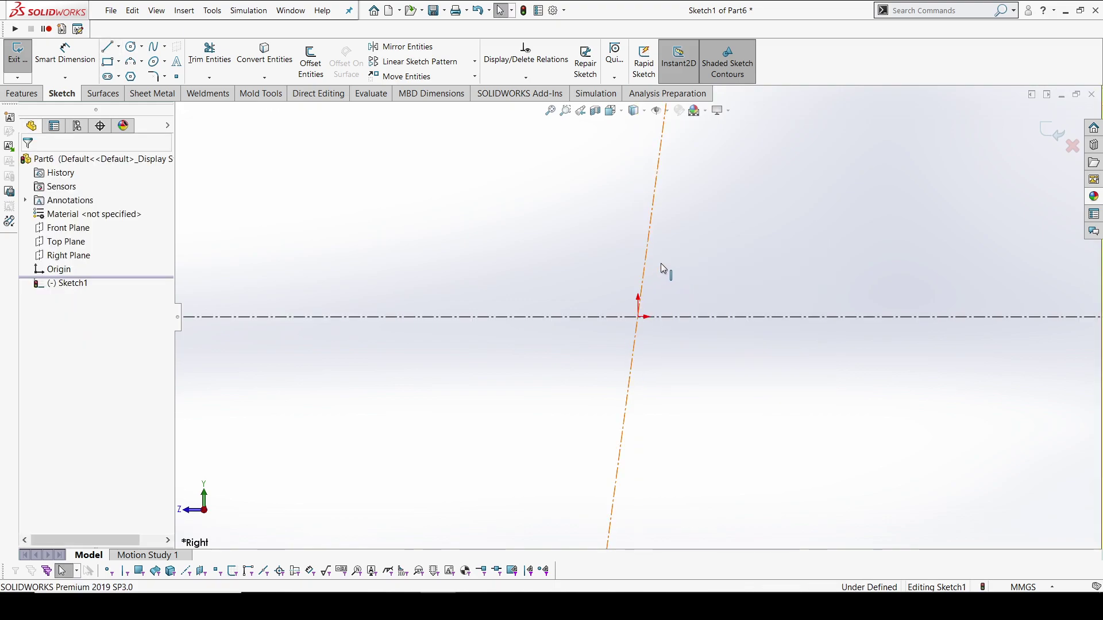
Add a Vertical relation to the tilted centerline through the origin.
left_click(656, 268)
left_click(690, 220)
left_click(569, 229)
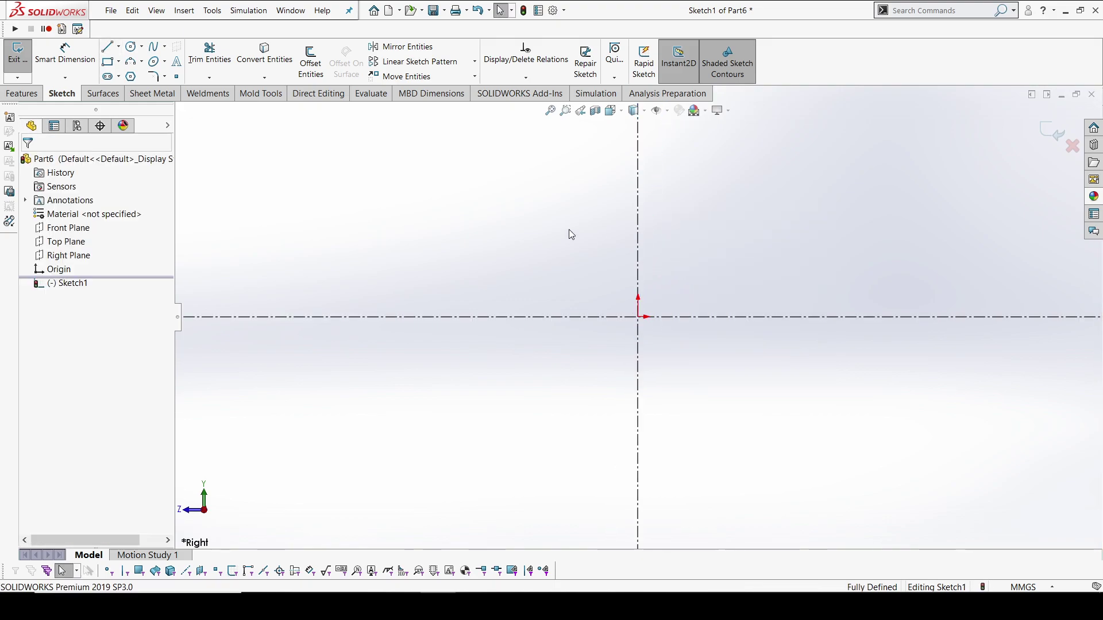
Draw a three-point arc of about 4.68 in radius from the upper-right quadrant to the lower-left, passing close to the origin.
left_click(138, 64)
left_click(730, 144)
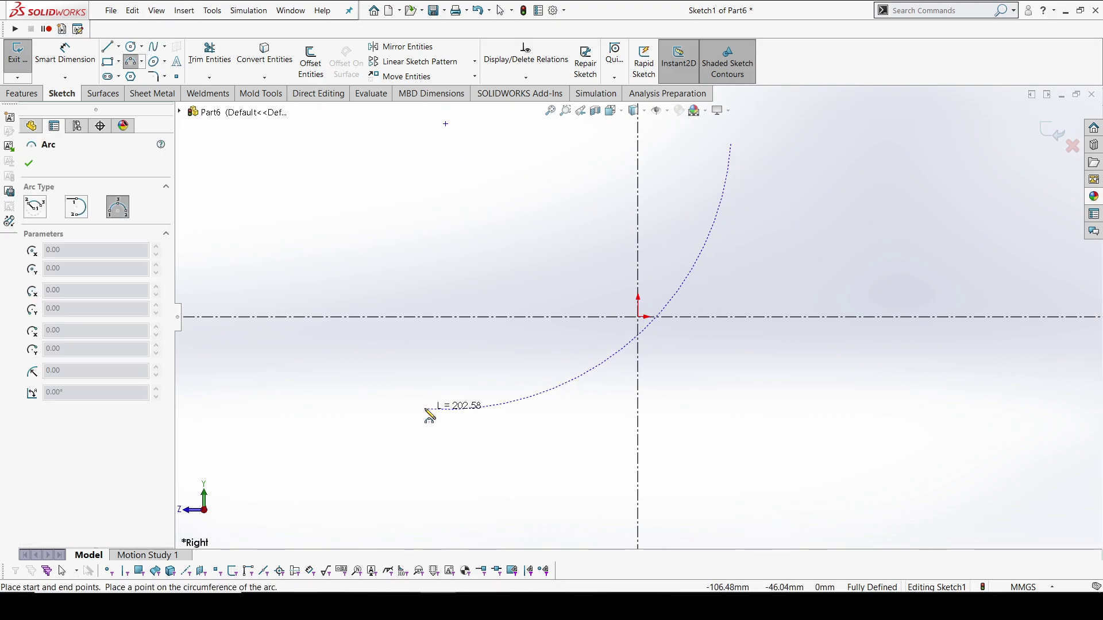
left_click(481, 369)
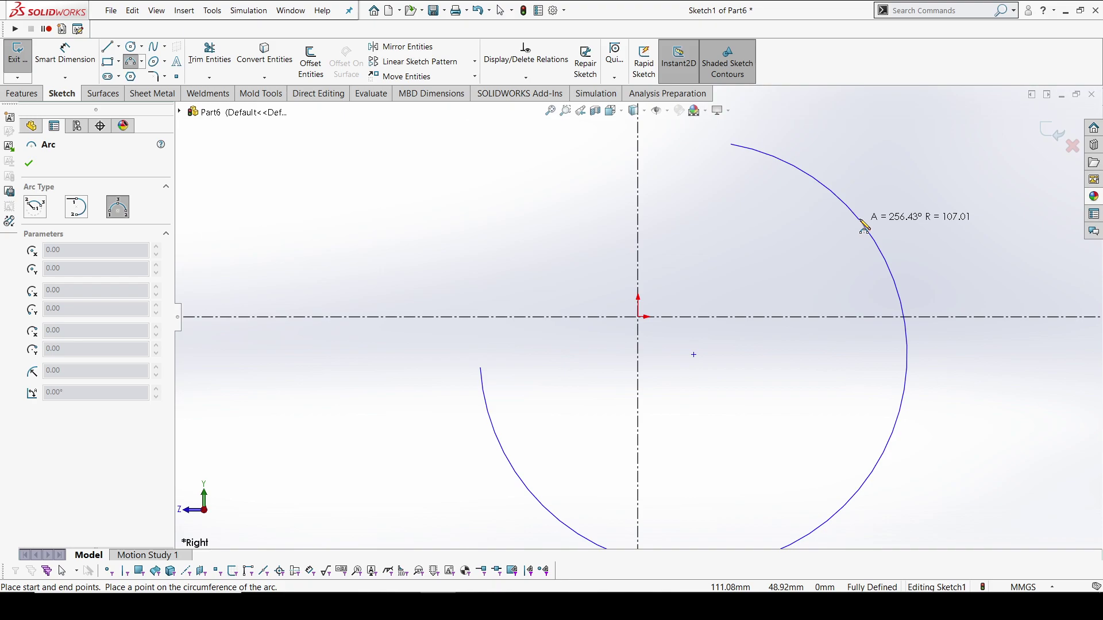
left_click(650, 309)
right_click(750, 247)
left_click(773, 257)
Close the sketch to switch the document units to IPS, and reopen the sketch for editing.
left_click(1053, 134)
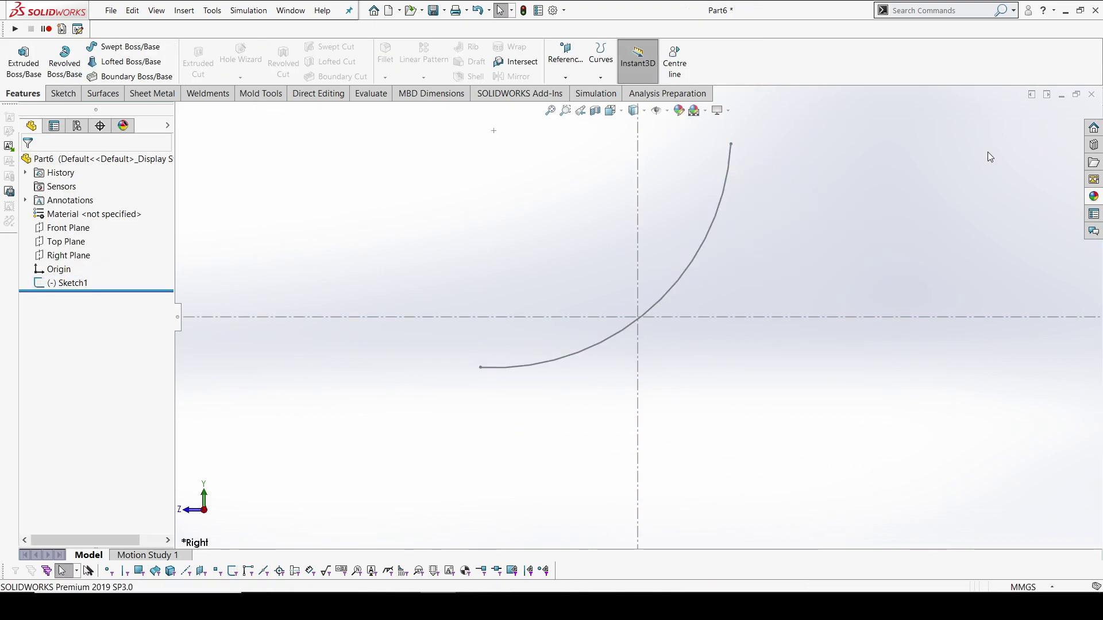
left_click(1025, 587)
left_click(1011, 549)
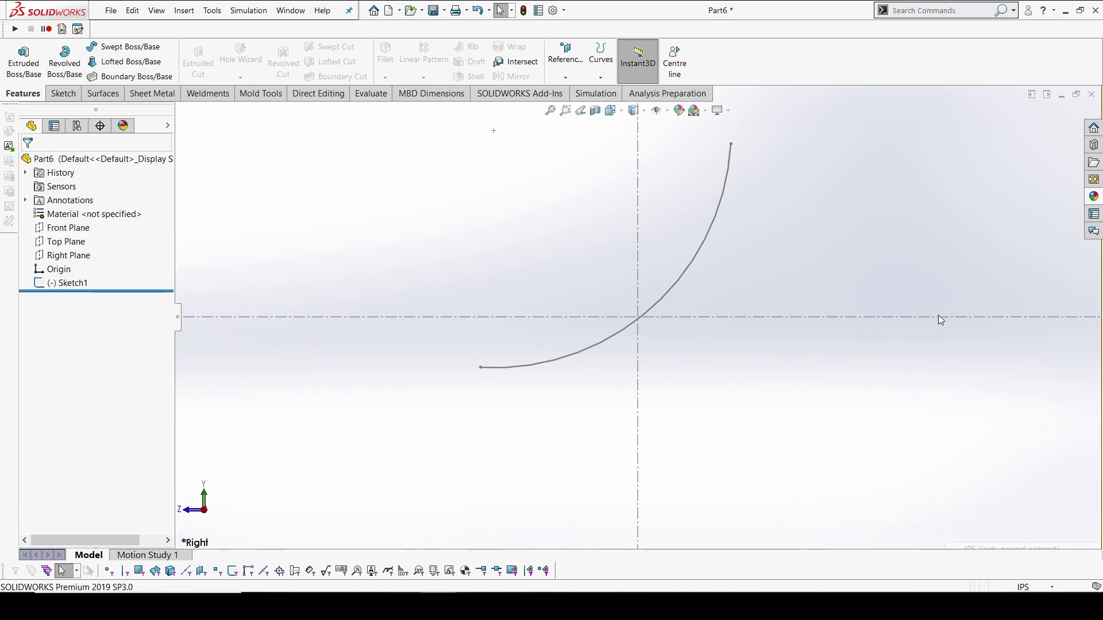
left_click(94, 284)
left_click(87, 246)
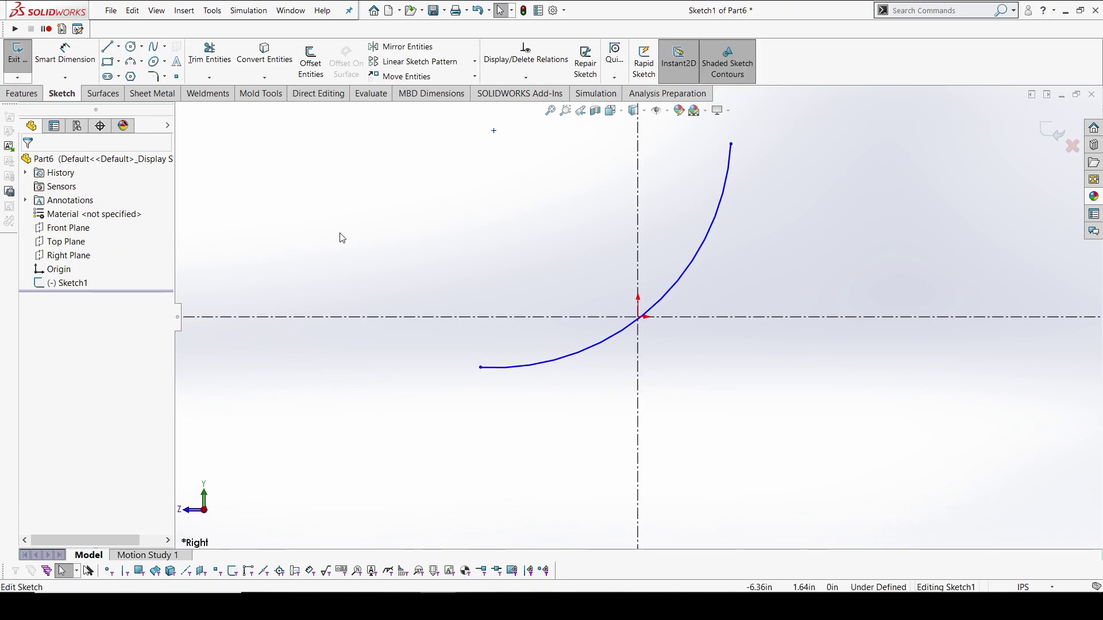
Add a Coincident relation between the arc and the origin.
left_click(665, 295)
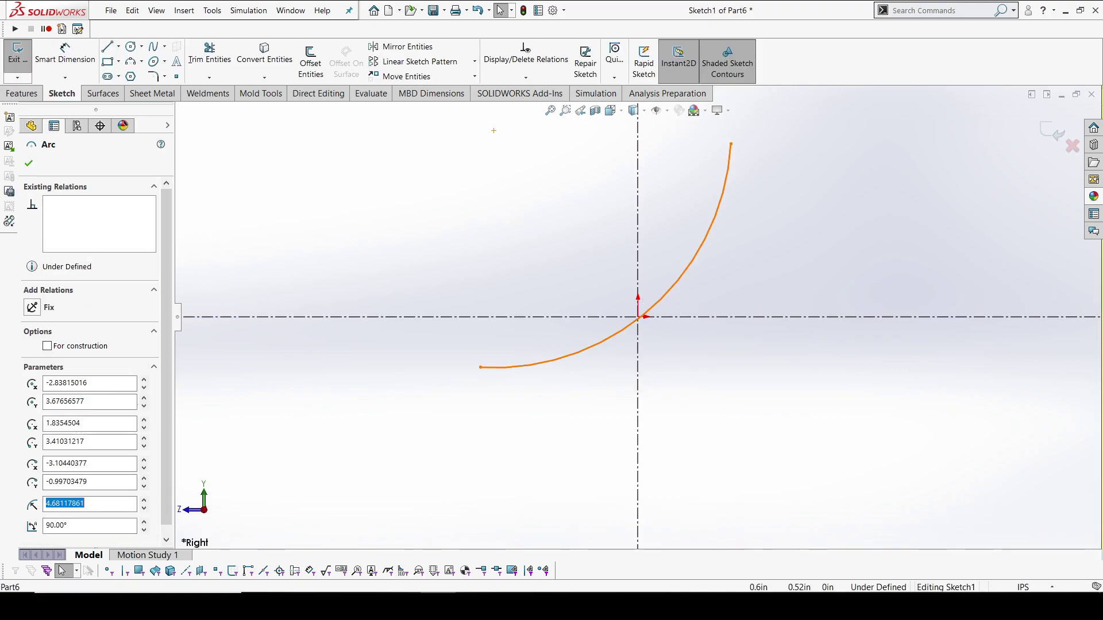
left_click(638, 317, "ctrl")
left_click(692, 270)
key("ctrl+z")
left_click(705, 268)
key("Escape")
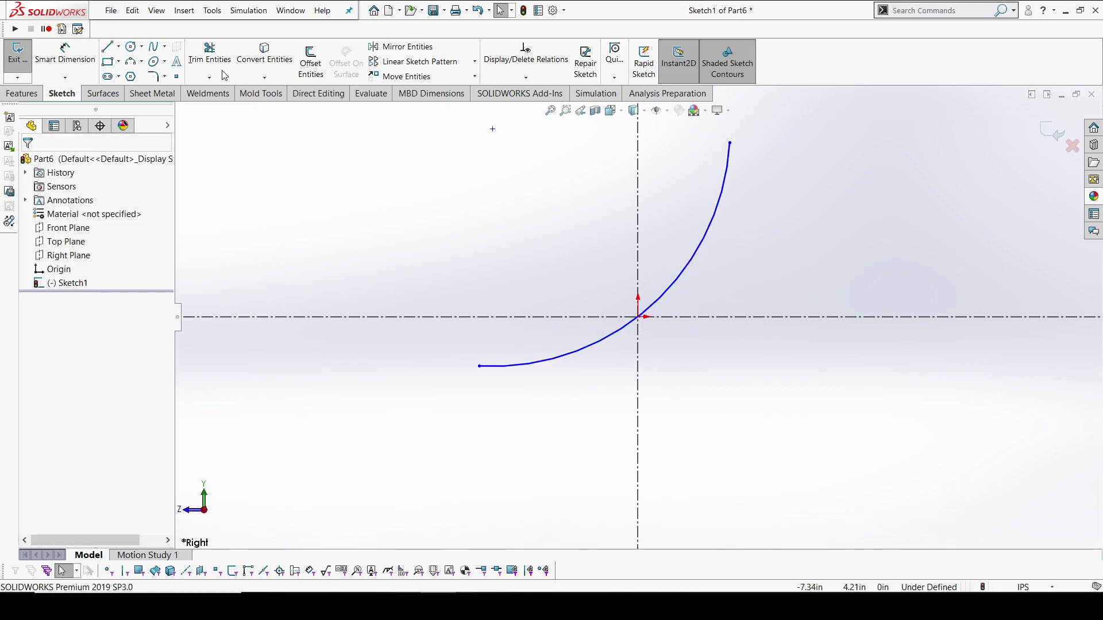
left_click(140, 65)
left_click(533, 261)
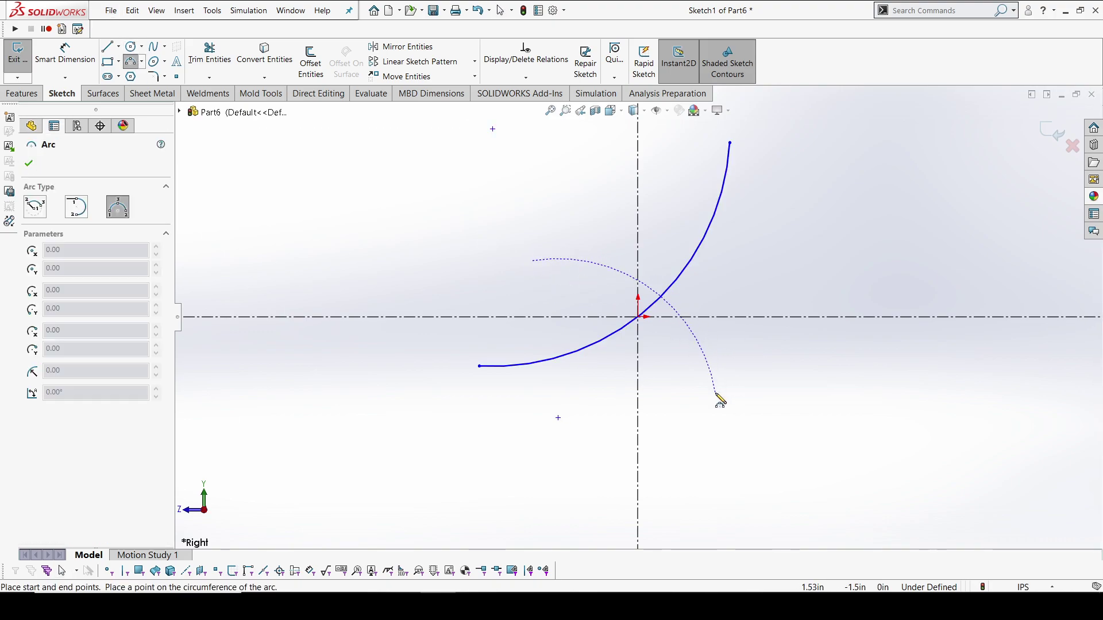
key("Escape")
Draw a second, shallower three-point arc from the upper-left quadrant to the lower-right, crossing the first arc near the origin.
left_click(129, 58)
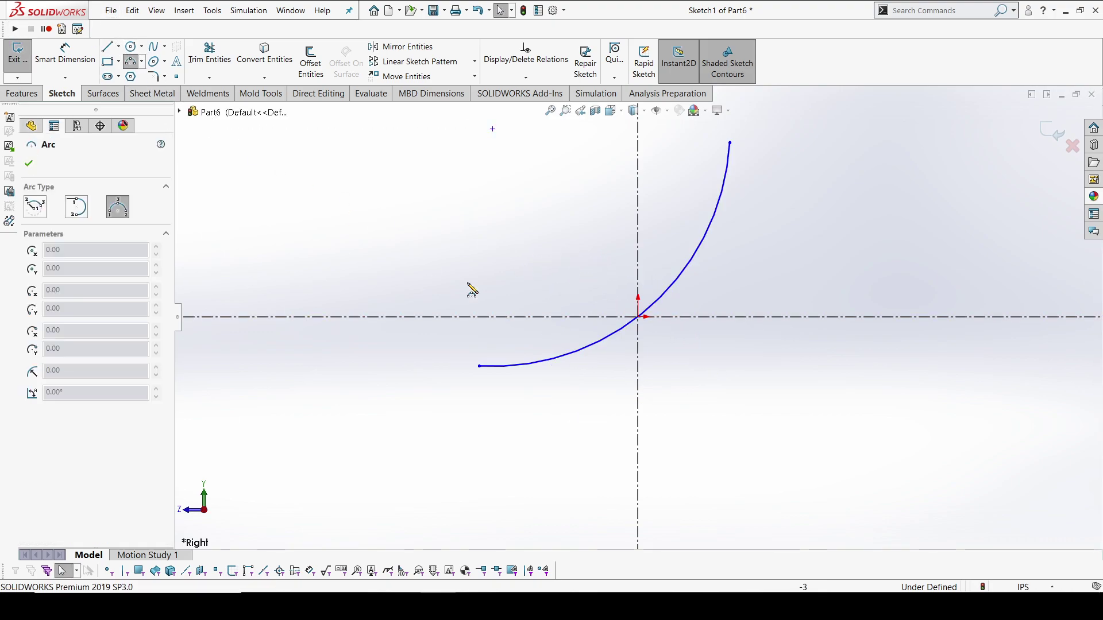
left_click(480, 366)
left_click(739, 367)
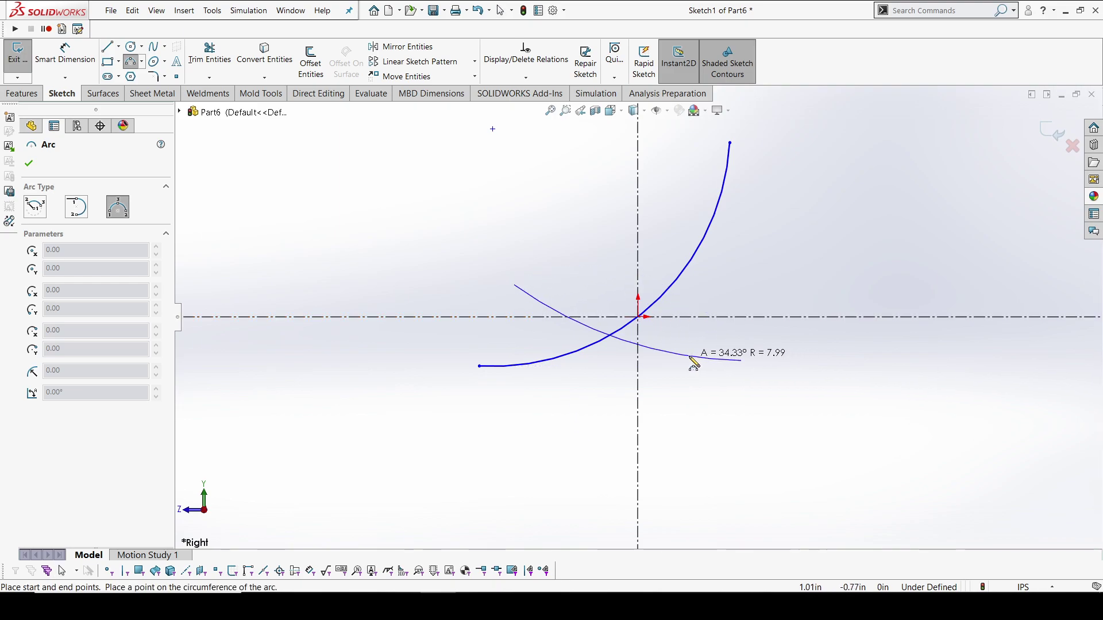
left_click(641, 314)
scroll(641, 314, "down", 3)
key("Escape")
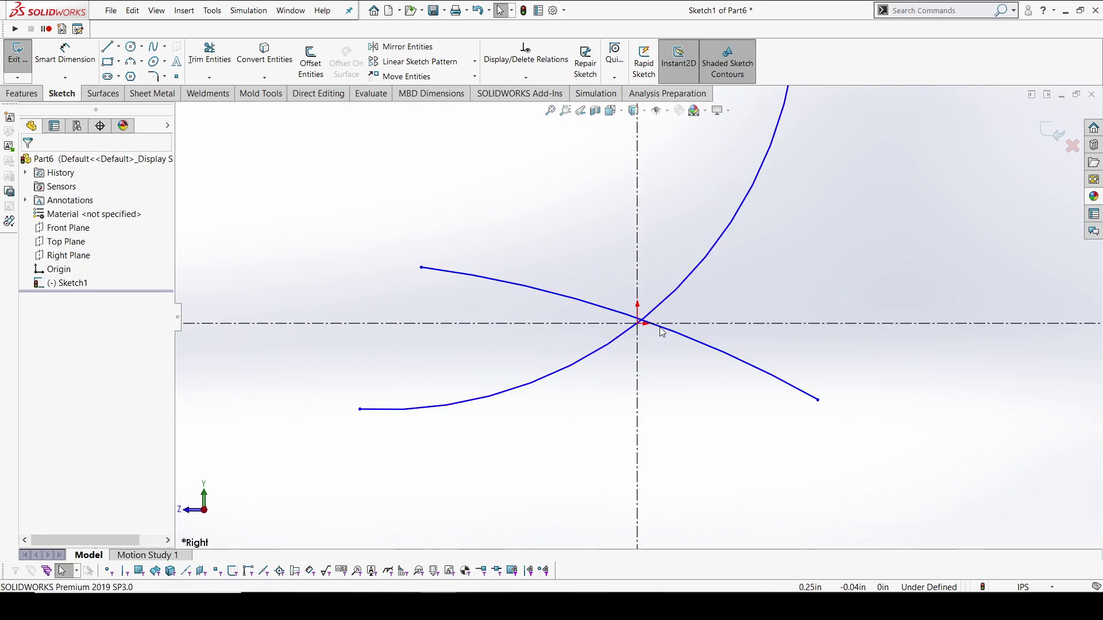
Add a Coincident relation between the second, shallower arc and the origin.
left_click(657, 326)
left_click(638, 325, "ctrl")
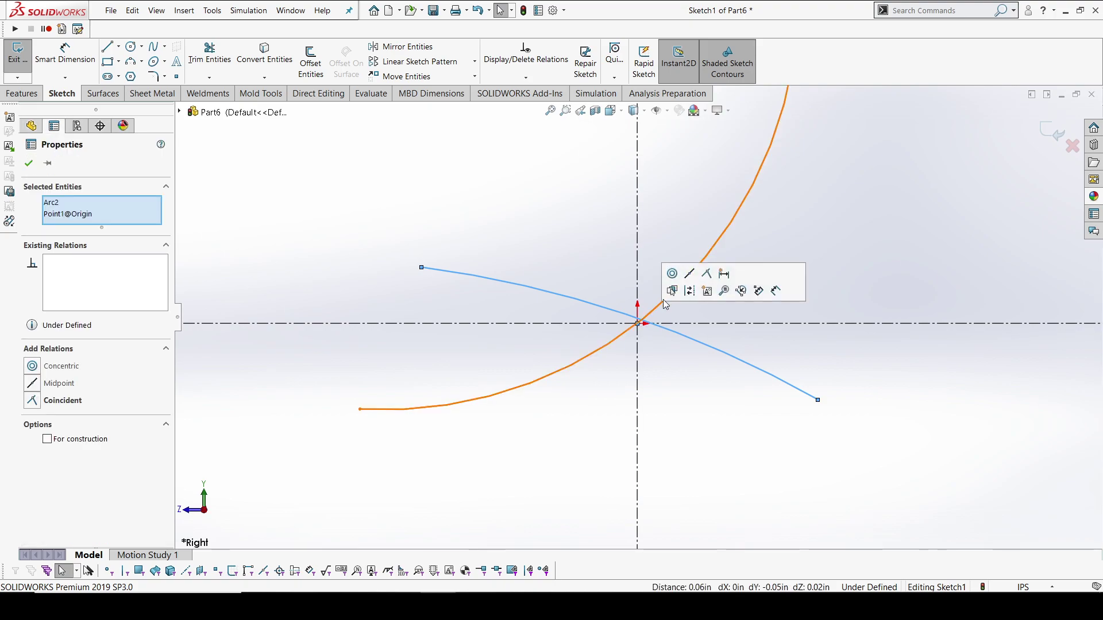
left_click(706, 274)
left_click(537, 217)
scroll(516, 234, "up", 3)
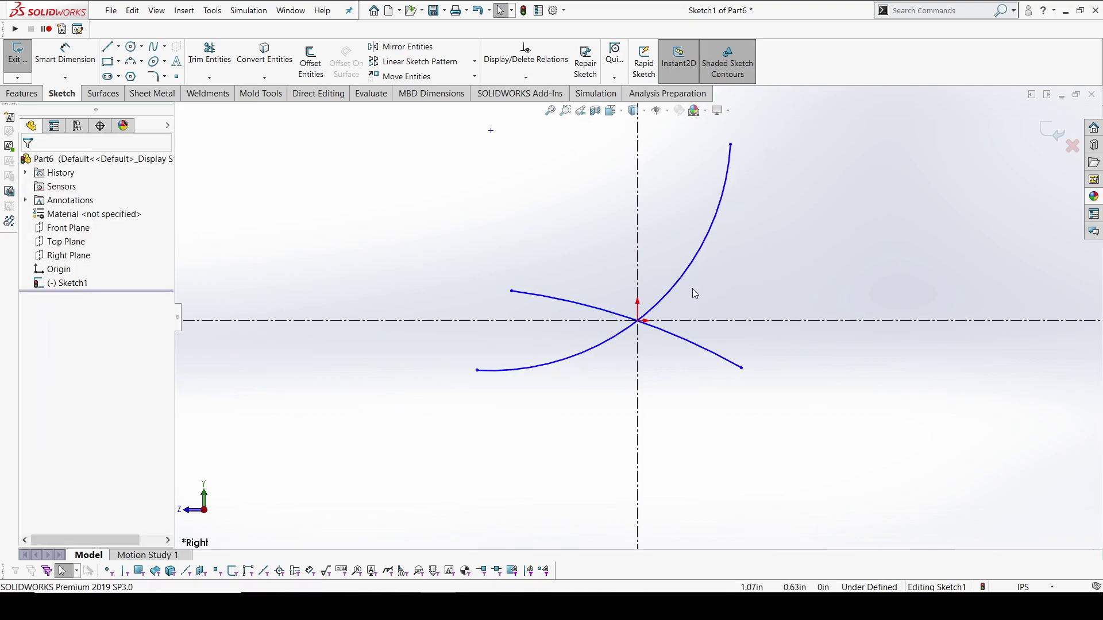
Dimension the steeper arc's radius as 35 in.
left_click(65, 54)
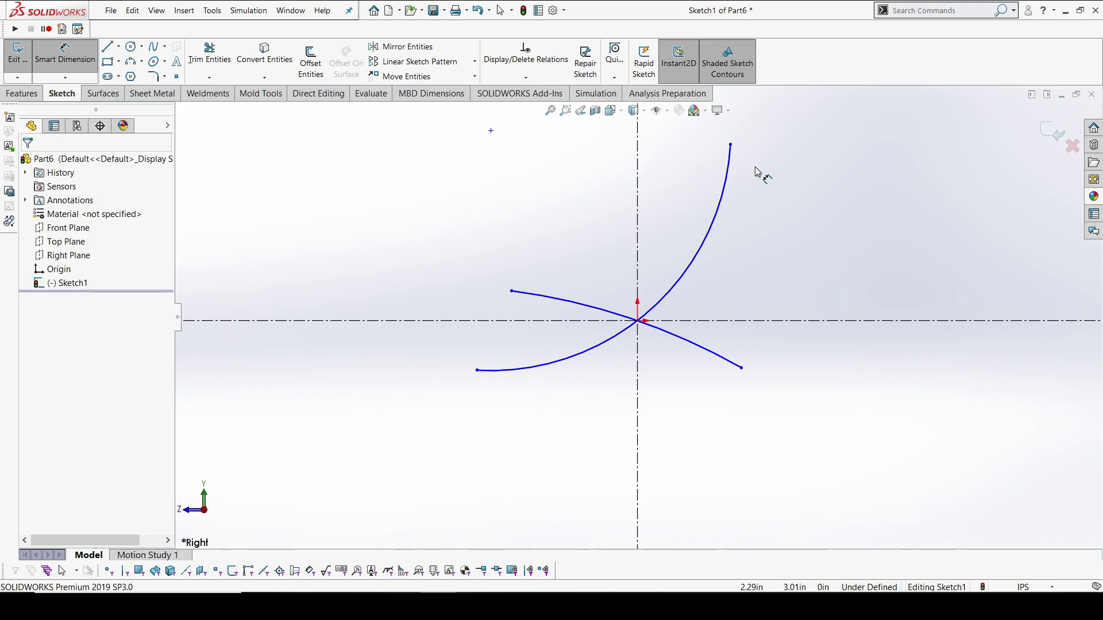
scroll(702, 237, "up", 1)
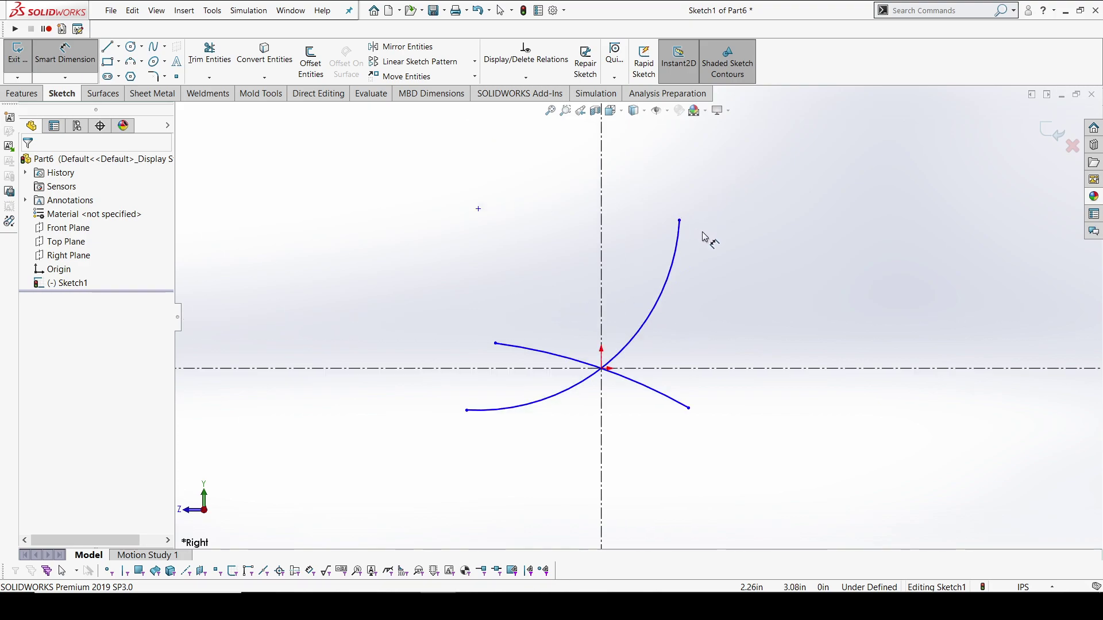
left_click(676, 261)
left_click(506, 266)
type("35")
key("Return")
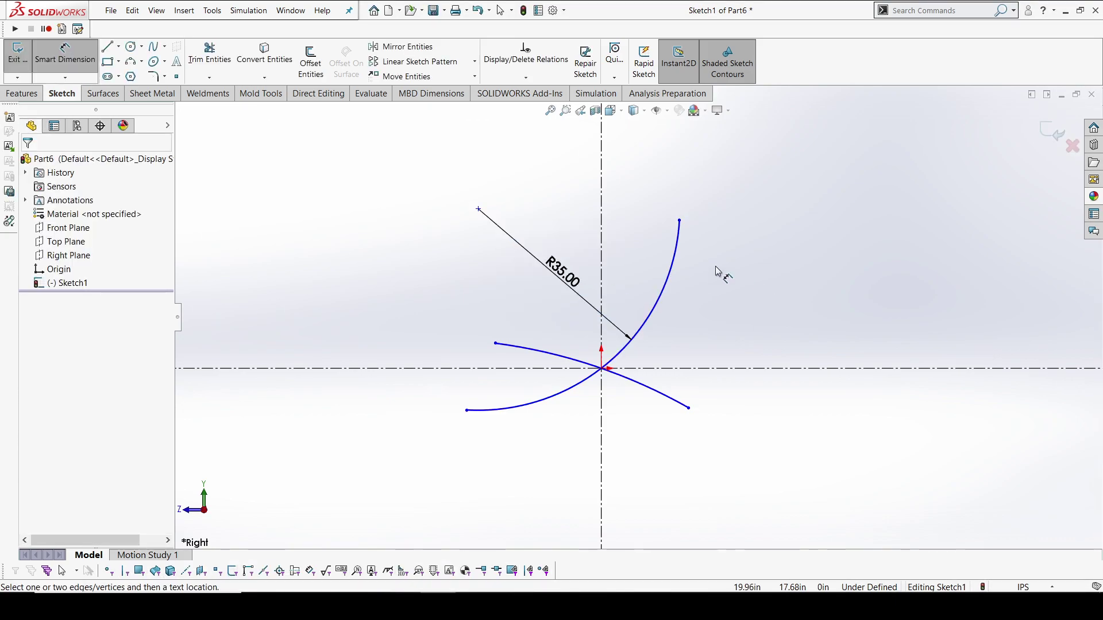
Dimension the vertical distance between the steeper arc's two endpoints as 30 in.
left_click(680, 221)
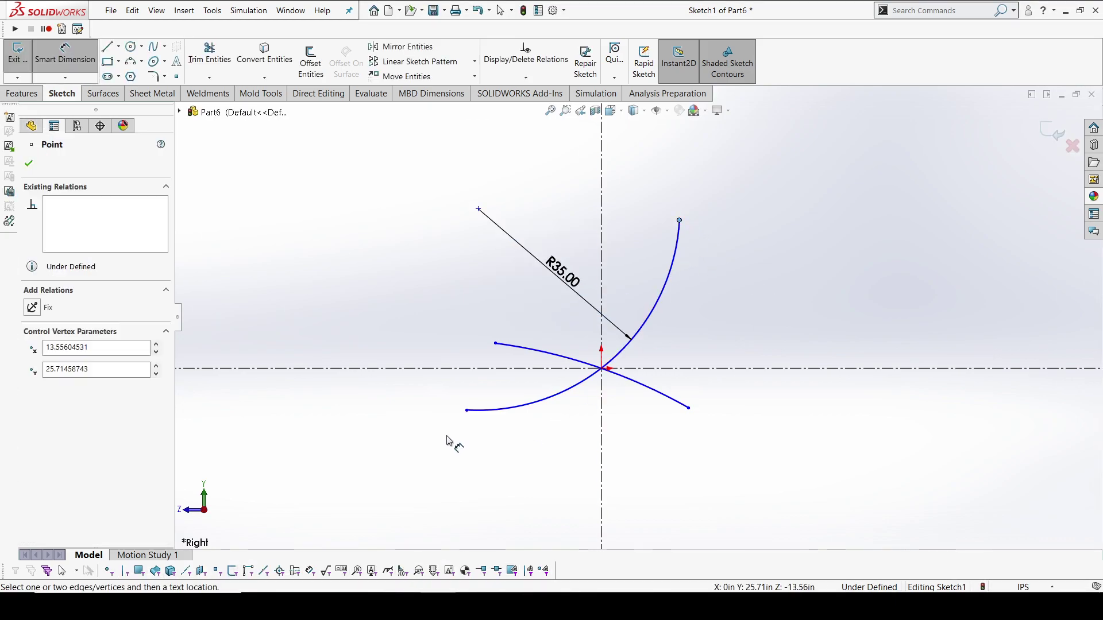
left_click(467, 412)
left_click(731, 350)
type("30")
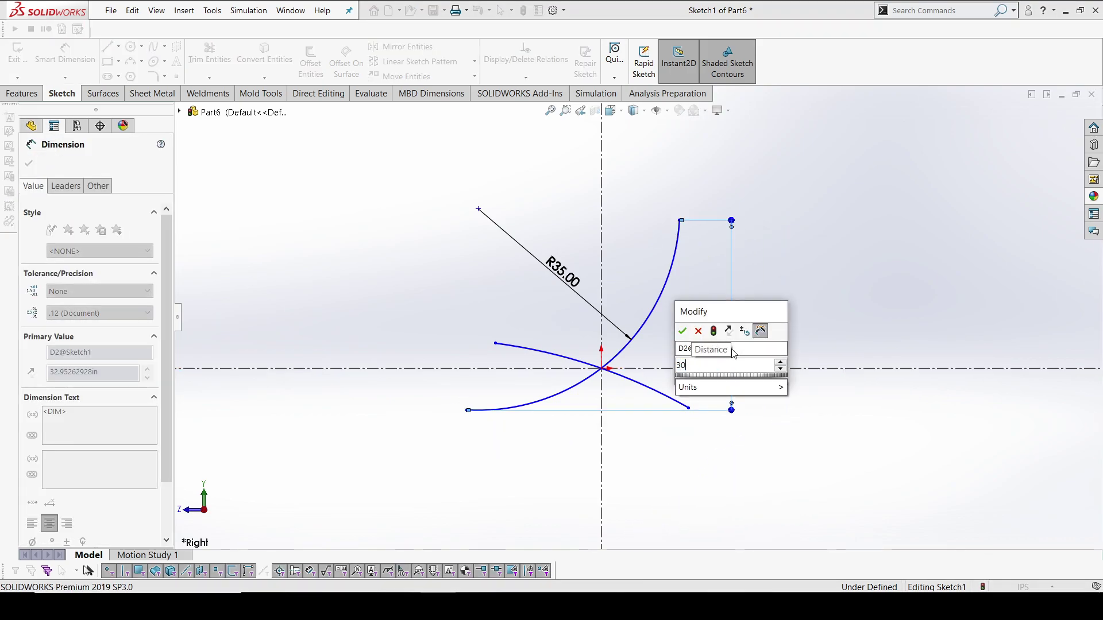
key("Return")
Dimension the steeper arc's lower endpoint 8 in below the horizontal centerline.
left_click(483, 327)
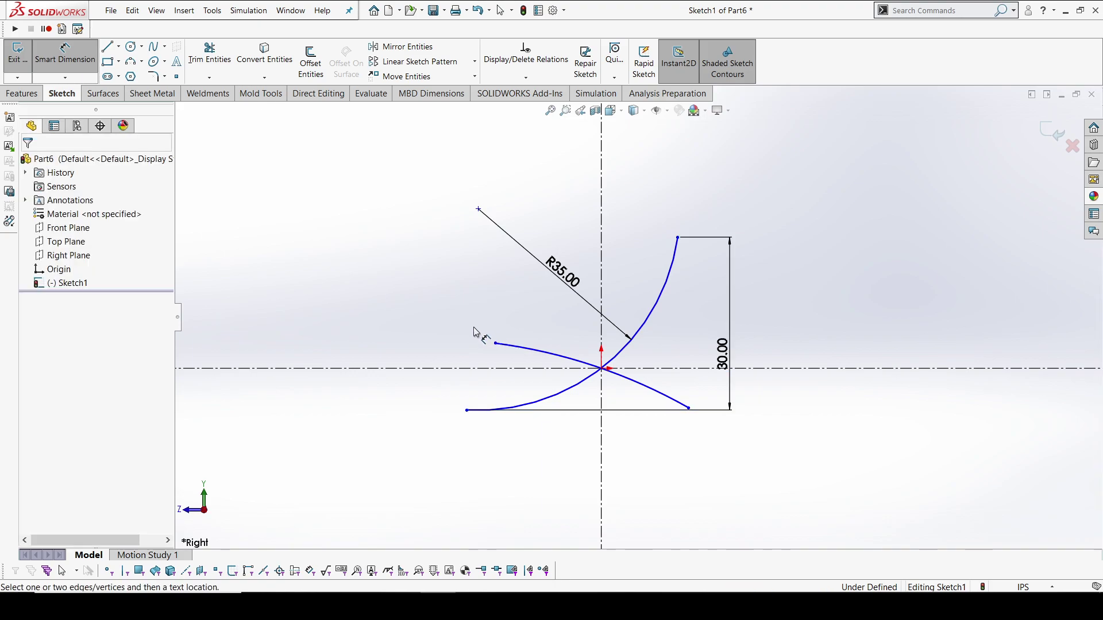
left_click(466, 408)
left_click(467, 411)
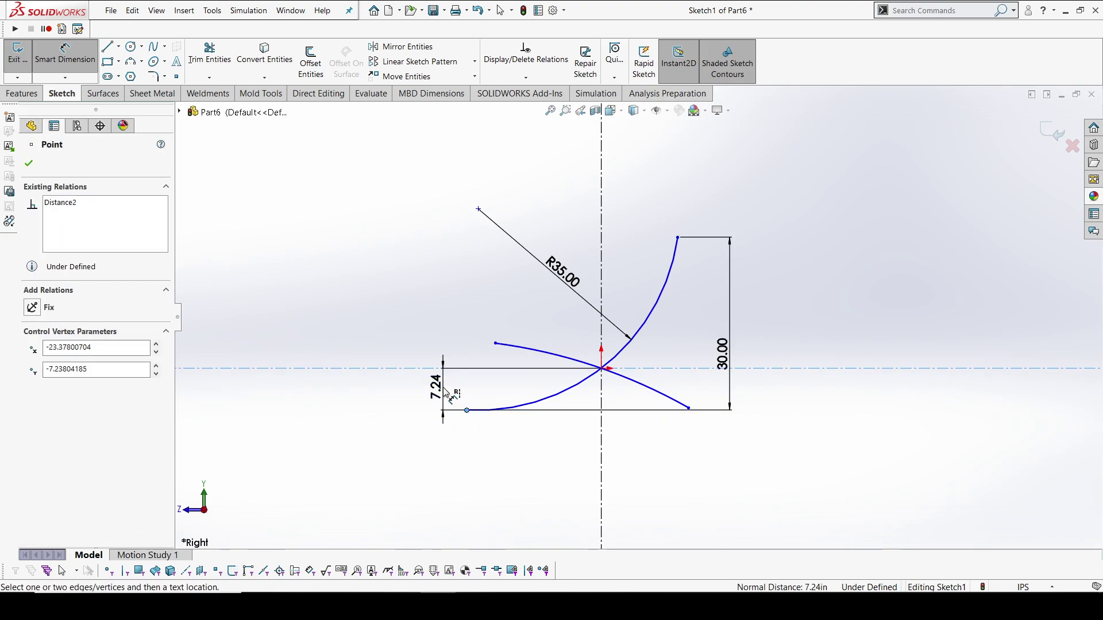
left_click(444, 388)
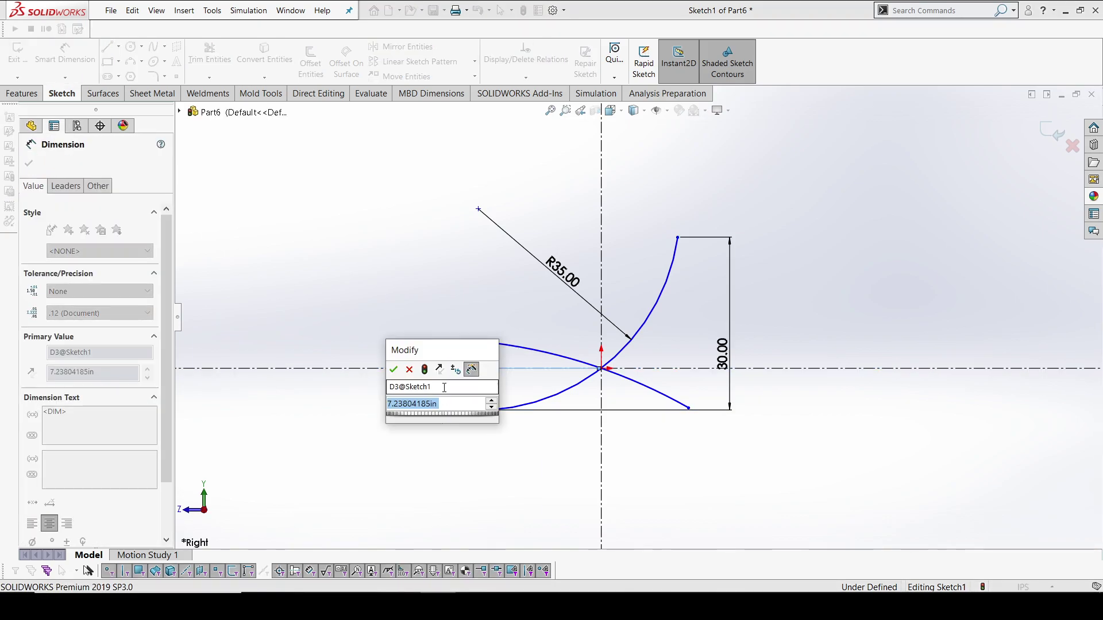
type("8")
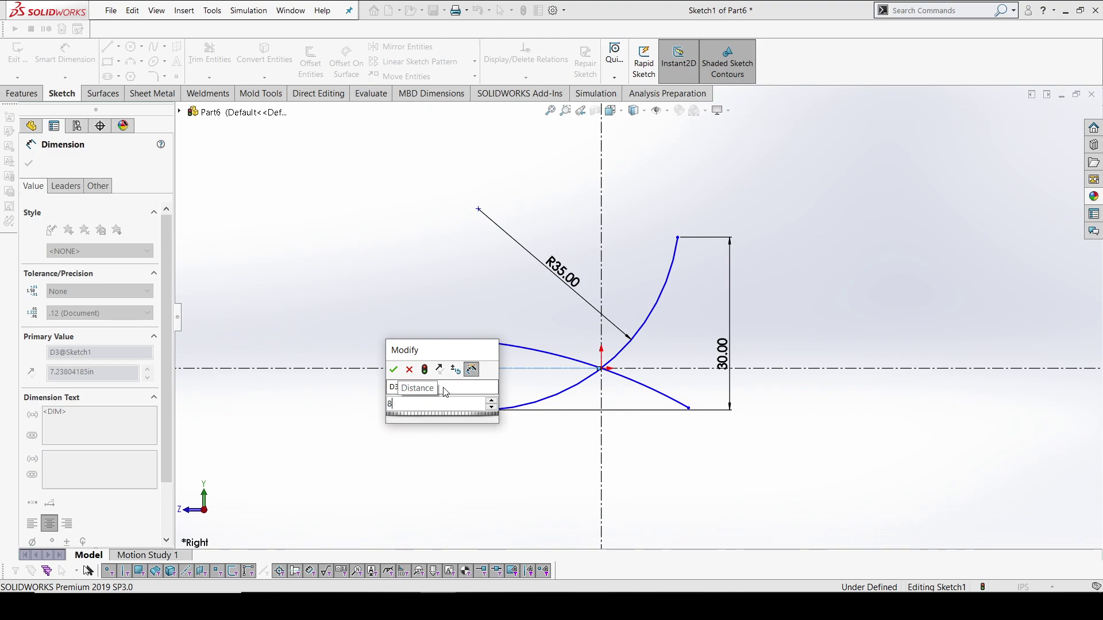
key("Return")
Dimension the steeper arc's lower endpoint 15 in horizontally from the vertical centerline and leave the dimension tool.
left_click(467, 463)
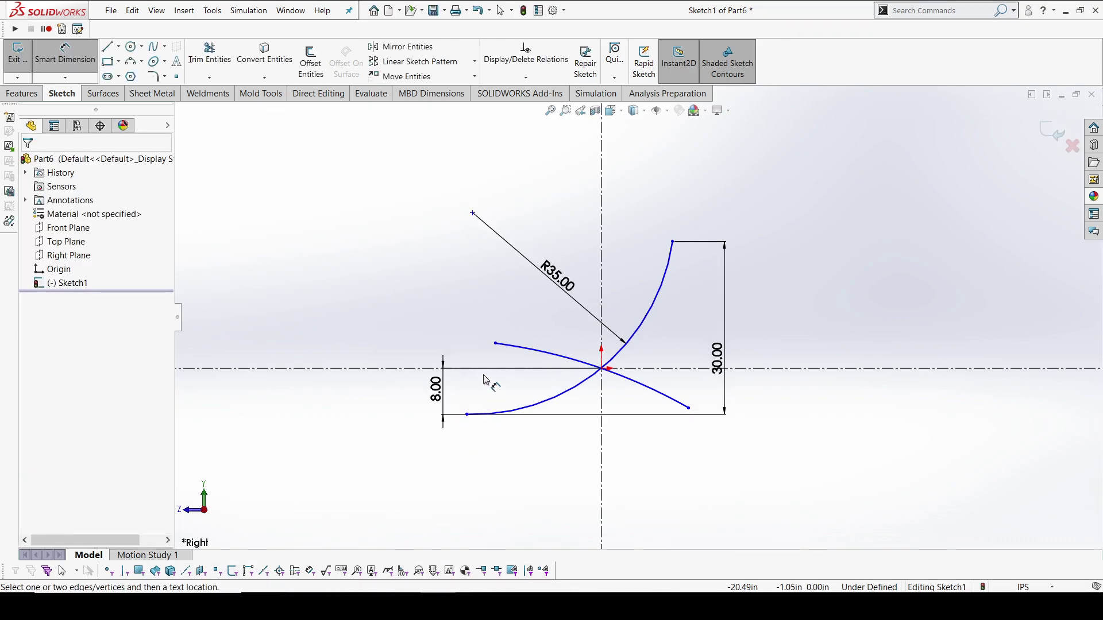
left_click(468, 414)
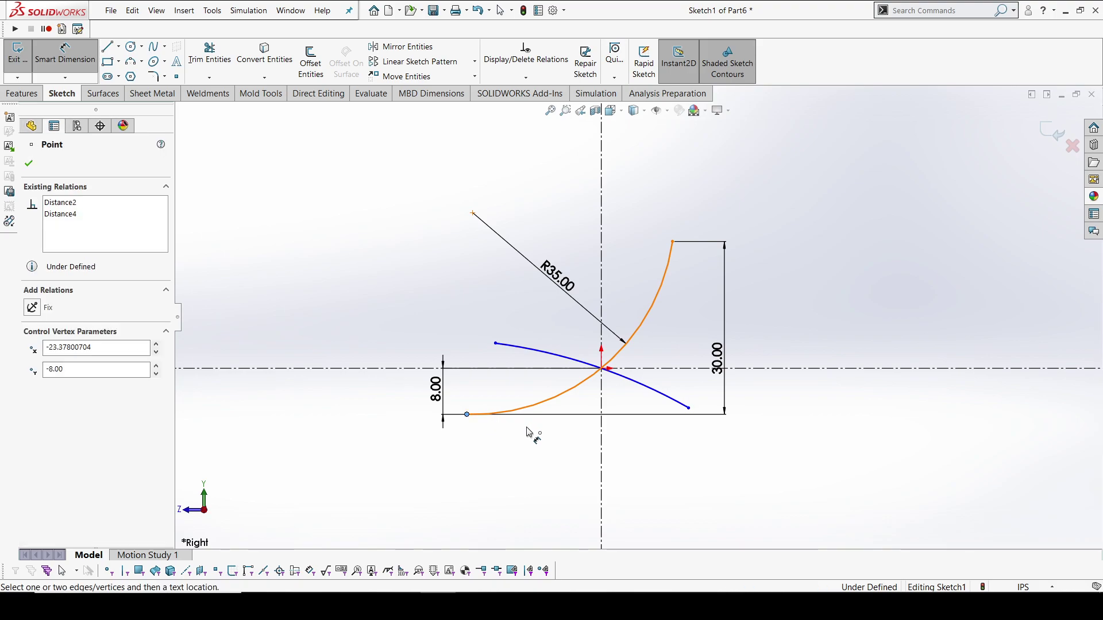
left_click(601, 443)
left_click(555, 463)
type("15")
key("Return")
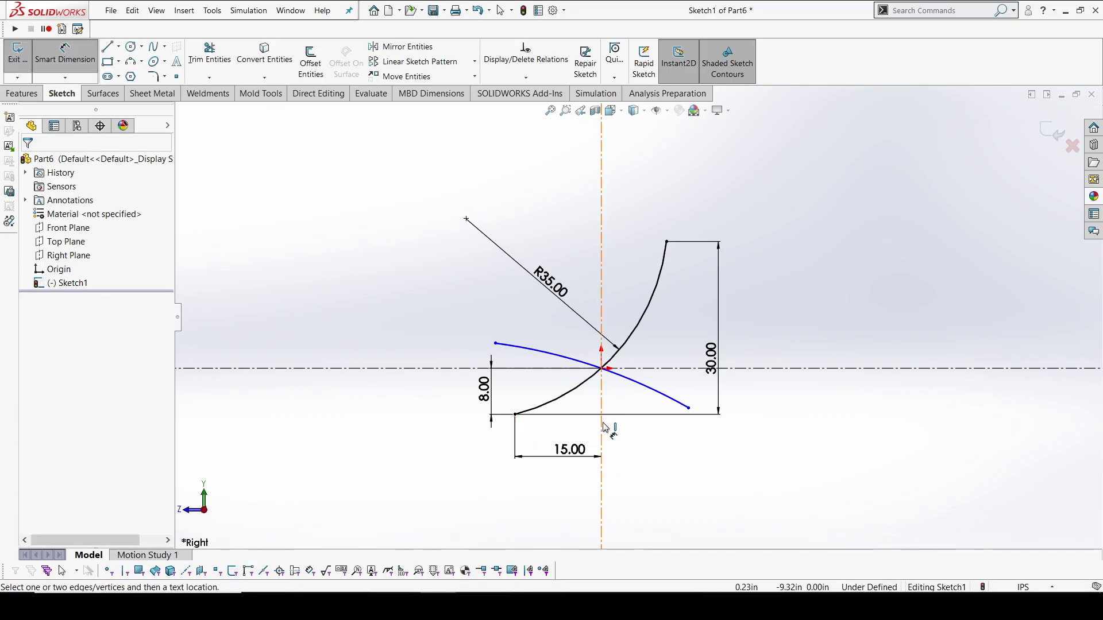
left_click(603, 434)
scroll(592, 460, "down", 3)
left_click(592, 408)
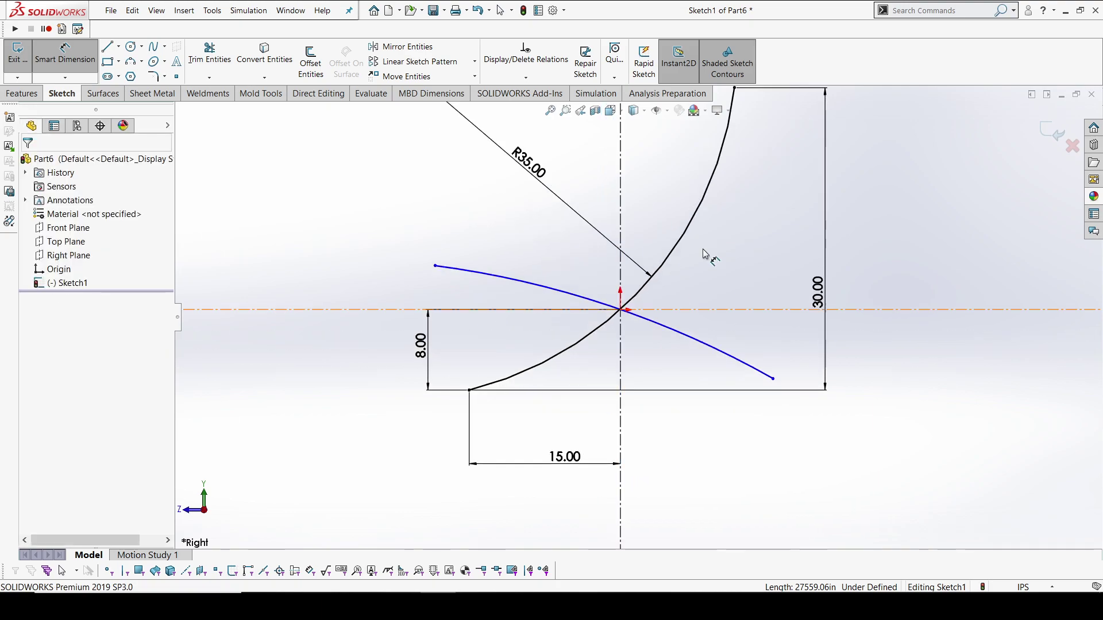
key("Escape")
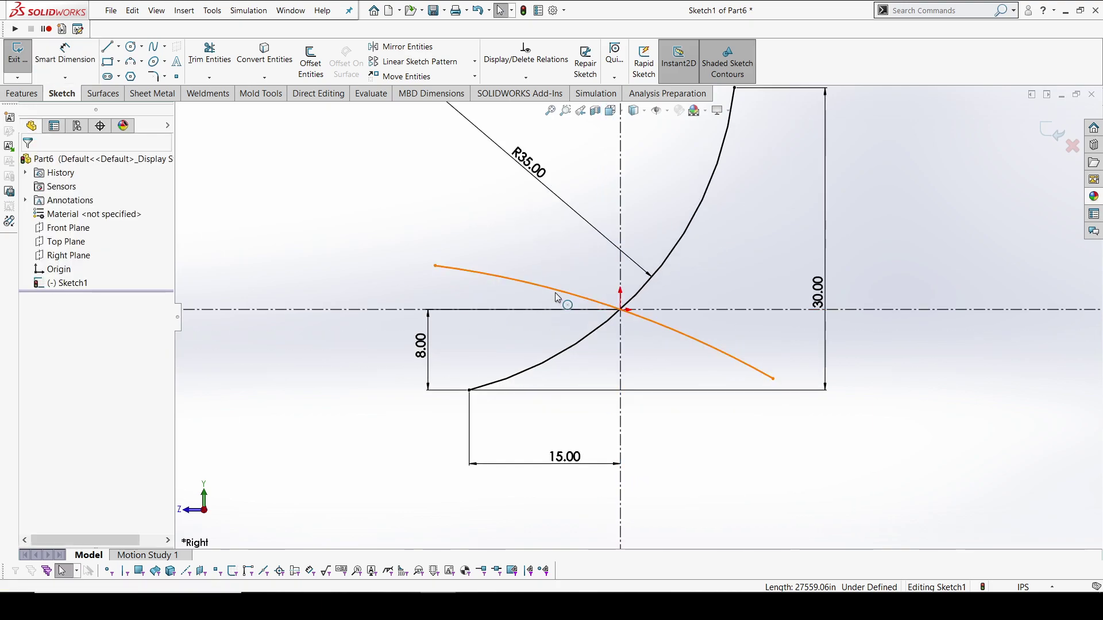
Make the shallower arc equal in radius to the steeper arc, then shorten it by moving its lower endpoint inward.
left_click(571, 295)
left_click(693, 224, "ctrl")
left_click(782, 173)
left_click(715, 268)
left_click_drag(678, 336, 730, 382)
key("Escape")
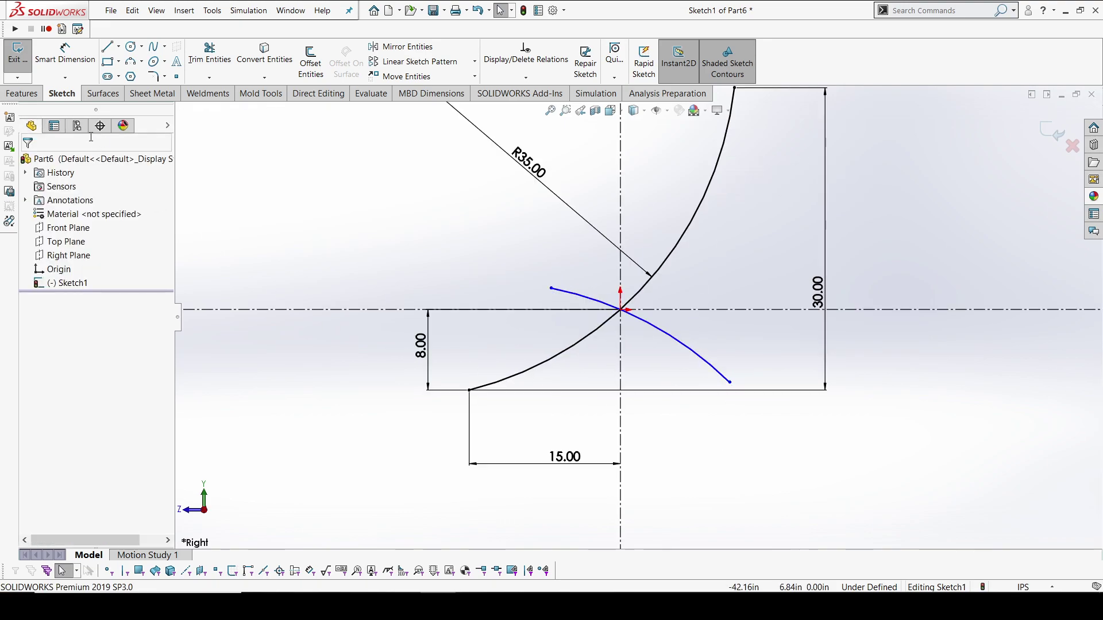
Dimension the shallower arc's lower endpoint 12 in horizontally from the vertical centerline and leave the dimension tool.
left_click(72, 68)
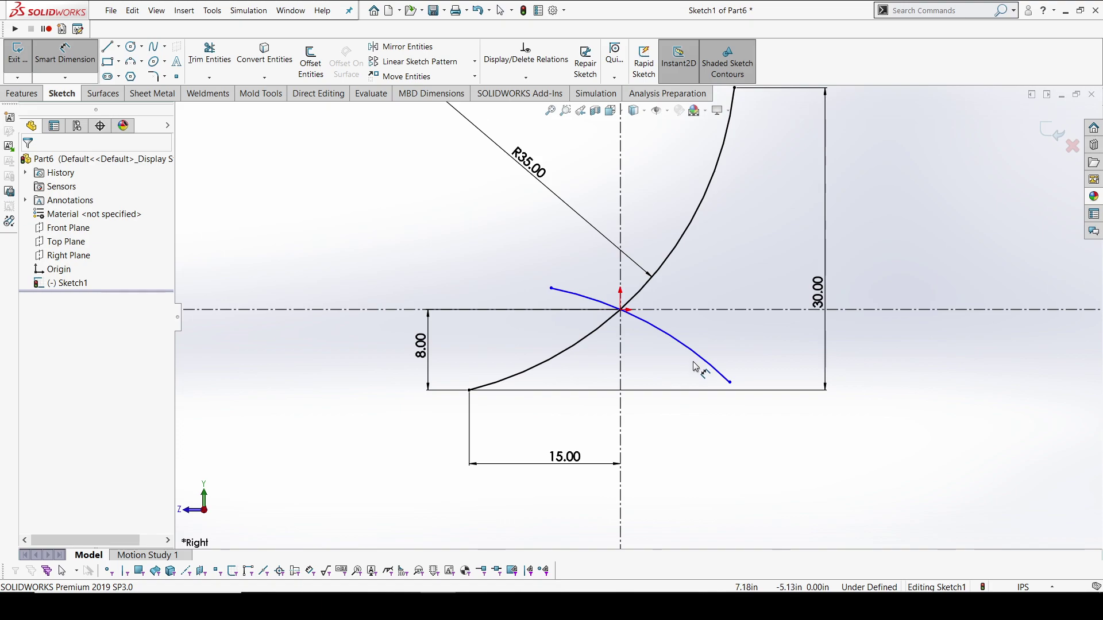
left_click(621, 352)
left_click(730, 382)
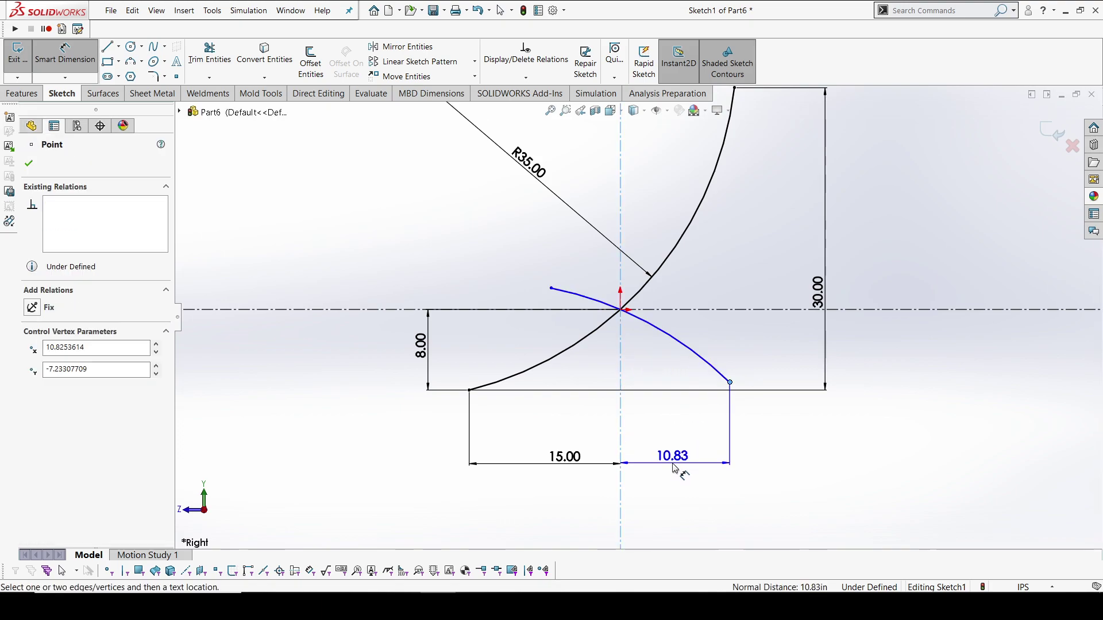
left_click(675, 465)
type("2")
key("BackSpace")
type("12")
key("Return")
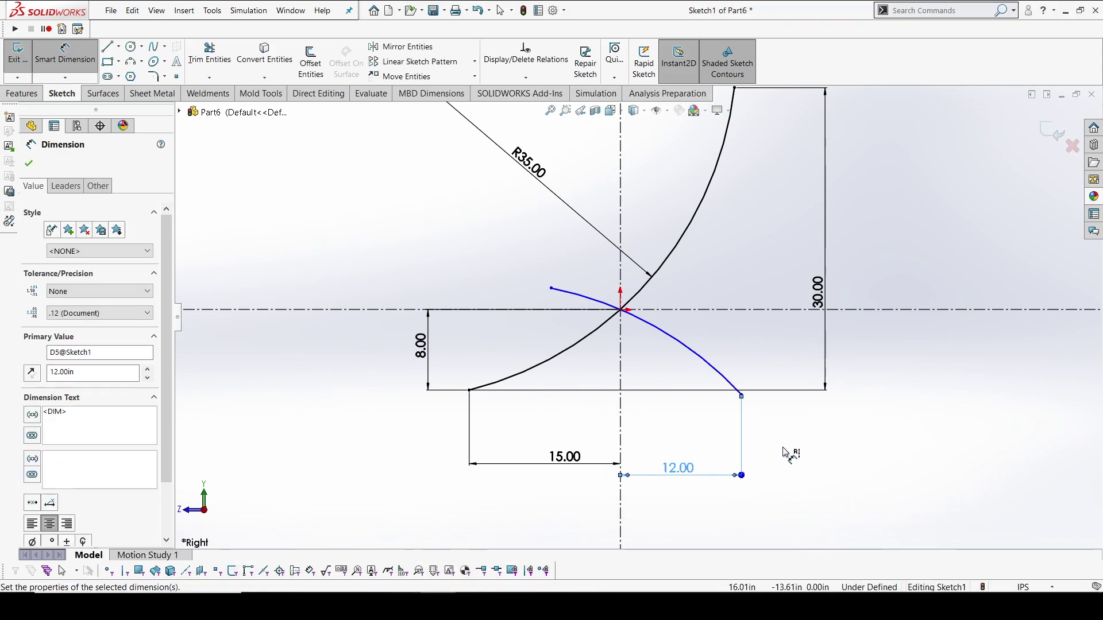
key("Escape")
Add a horizontal relation between the lower endpoints of the two arcs.
left_click(741, 396)
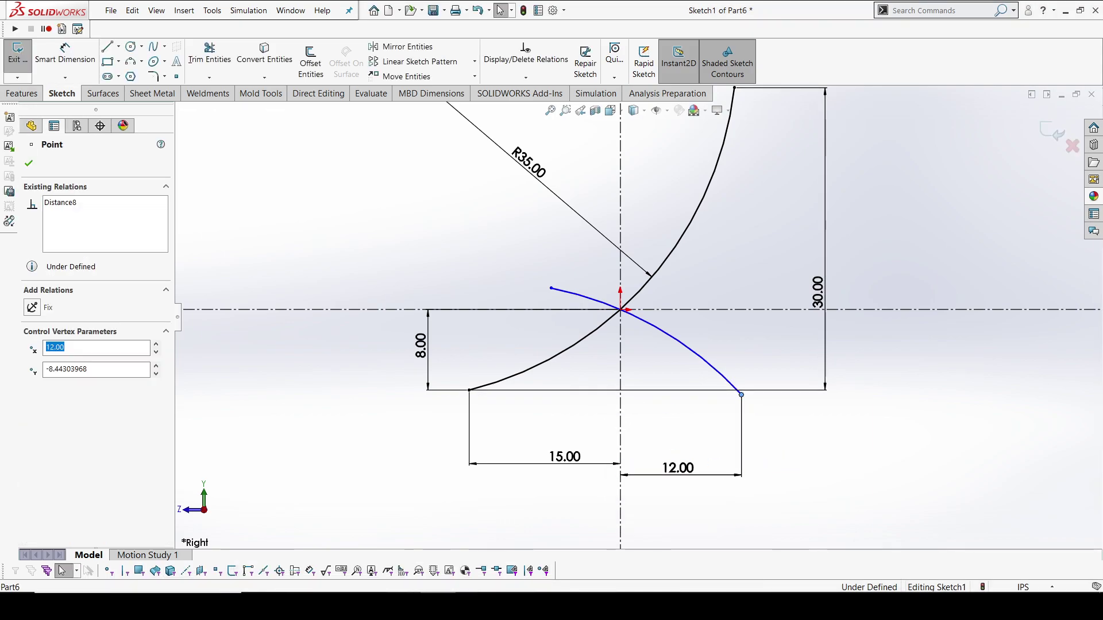
left_click(470, 392, "ctrl")
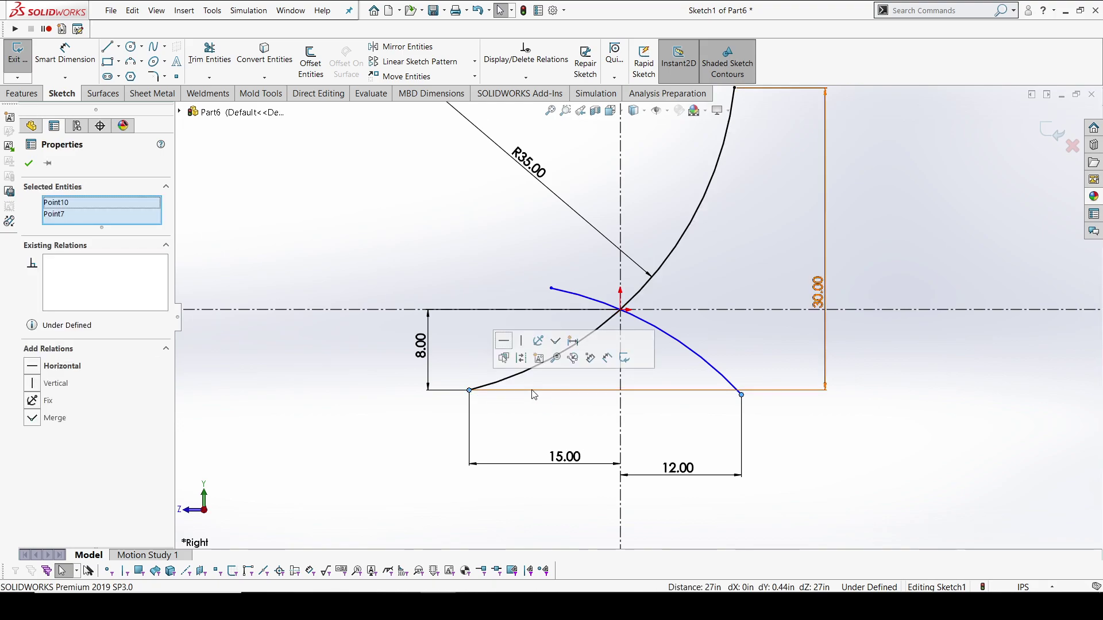
left_click(505, 343)
left_click(781, 457)
Extend the shallower arc's upper endpoint outward, align it vertically with the steeper arc's lower endpoint, and exit the sketch.
left_click_drag(559, 291, 472, 285)
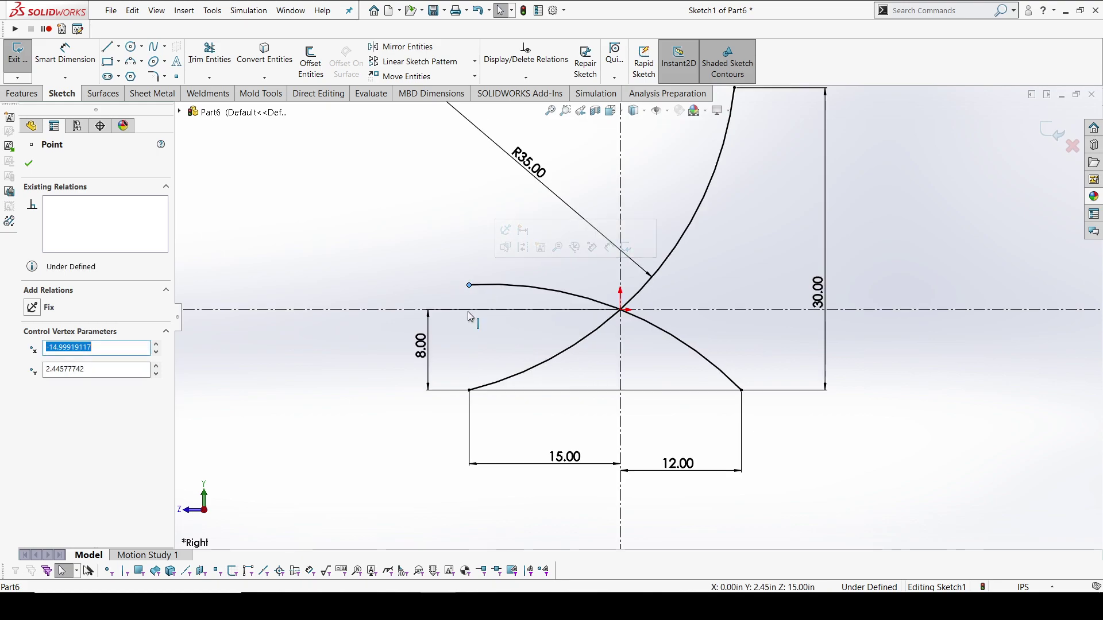
left_click(470, 395, "ctrl")
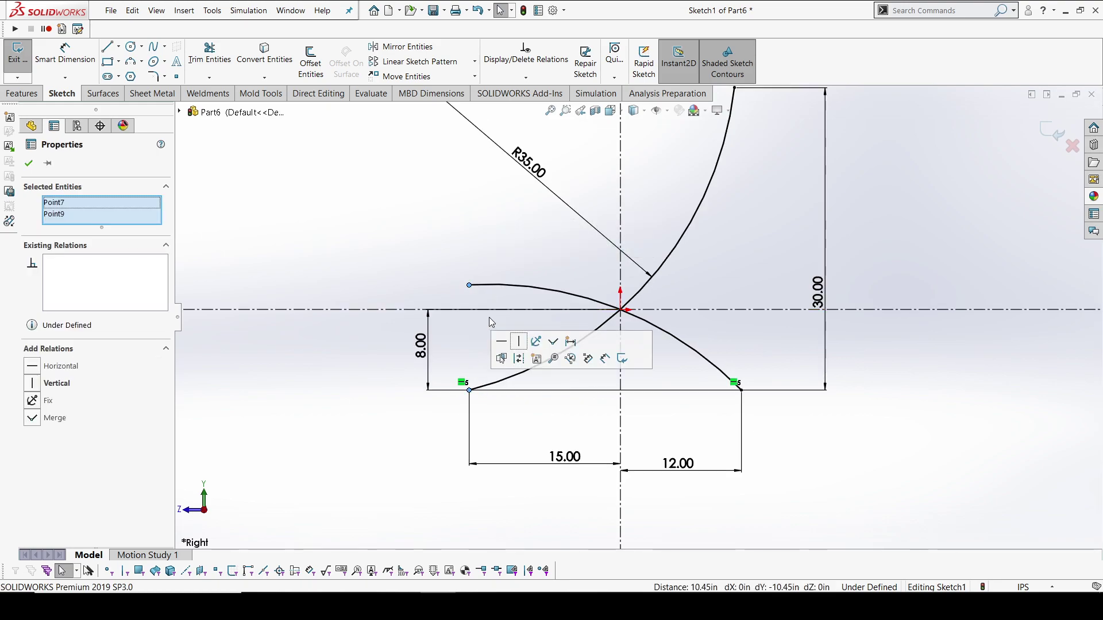
left_click(521, 341)
left_click(493, 271)
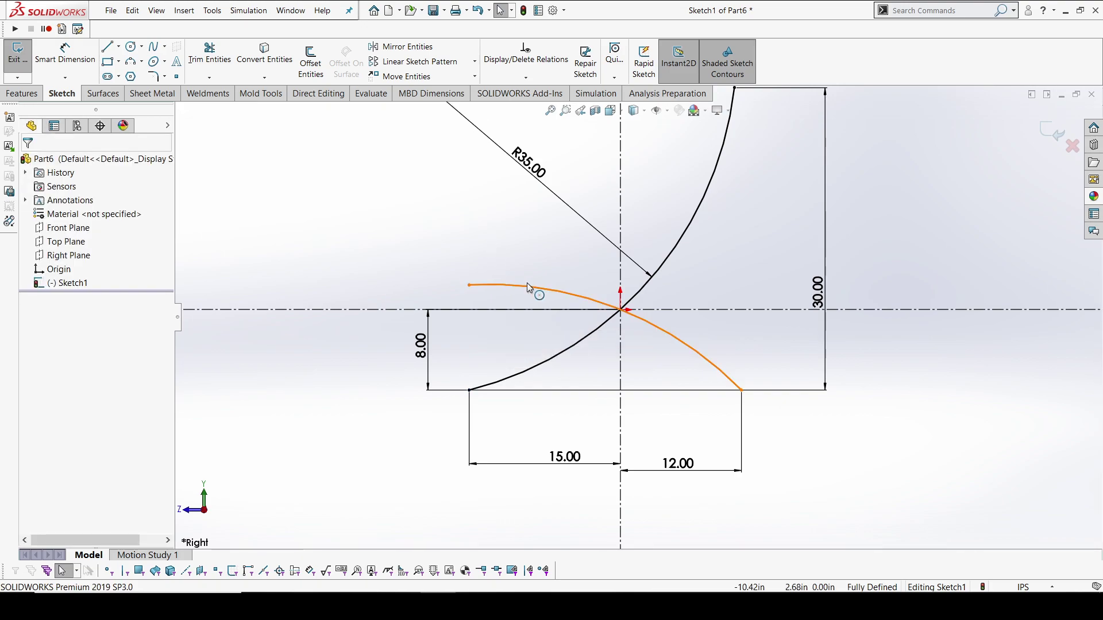
scroll(603, 294, "up", 7)
scroll(613, 289, "down", 5)
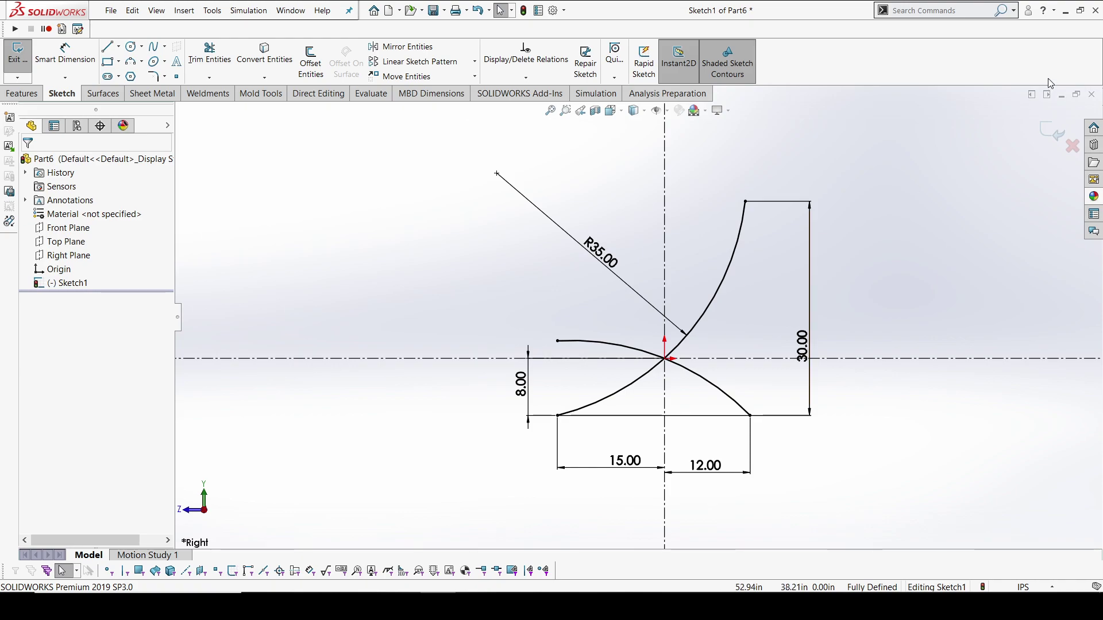
left_click(1052, 130)
Start a structural member with an ansi inch square tube - Configured profile, choosing the second 2 x 2 x 0.25 size entry.
mouse_move(748, 308)
middle_mouse_down()
mouse_move(791, 356)
mouse_move(786, 366)
middle_mouse_up()
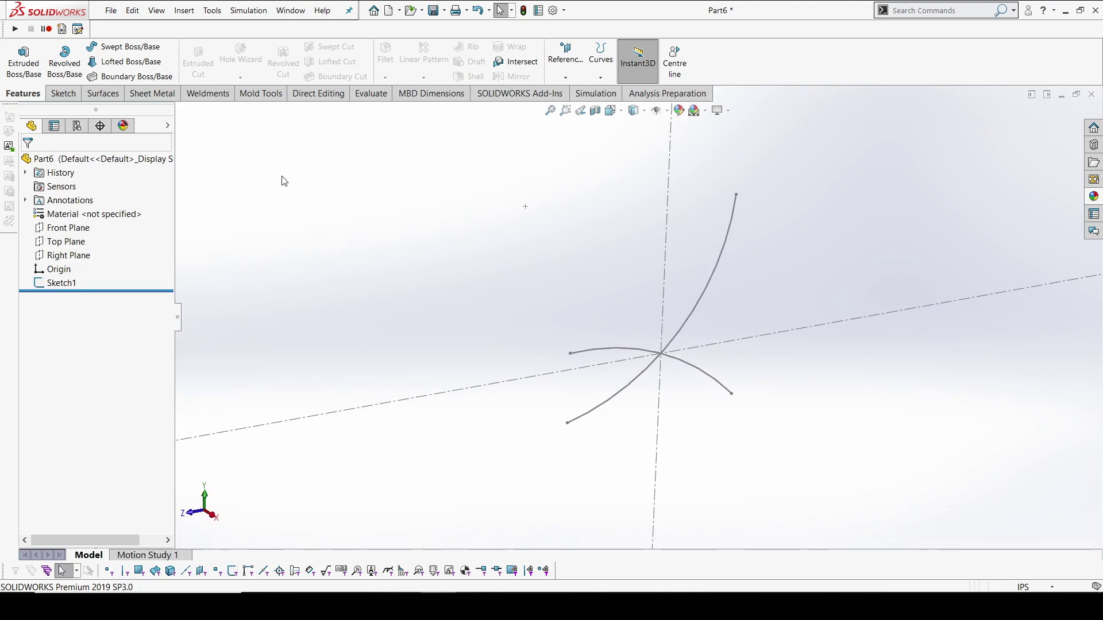
left_click(207, 94)
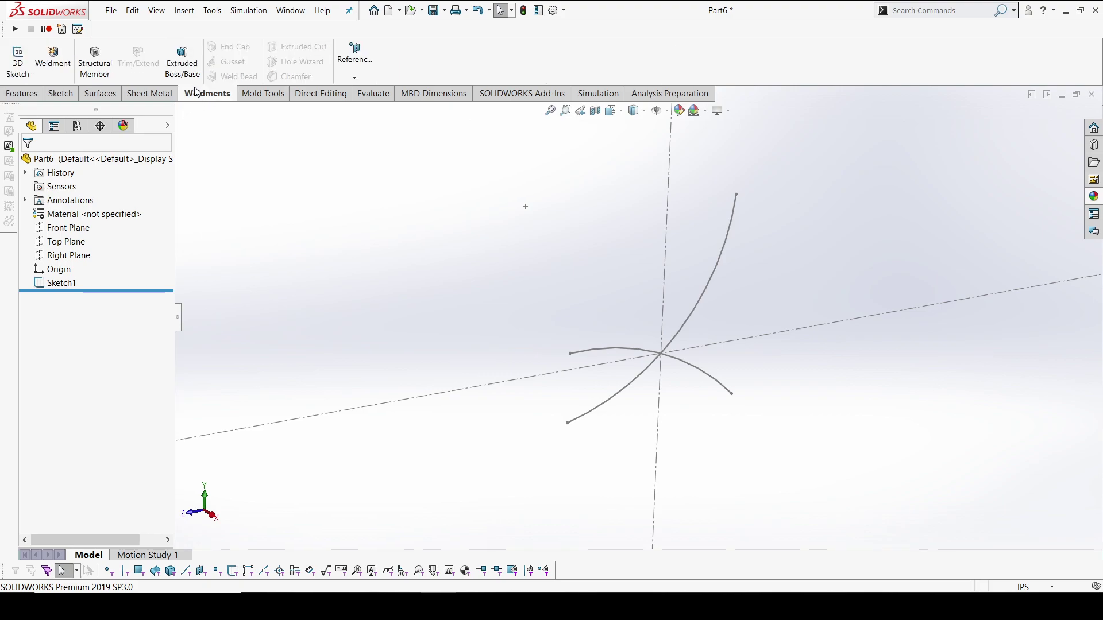
left_click(92, 78)
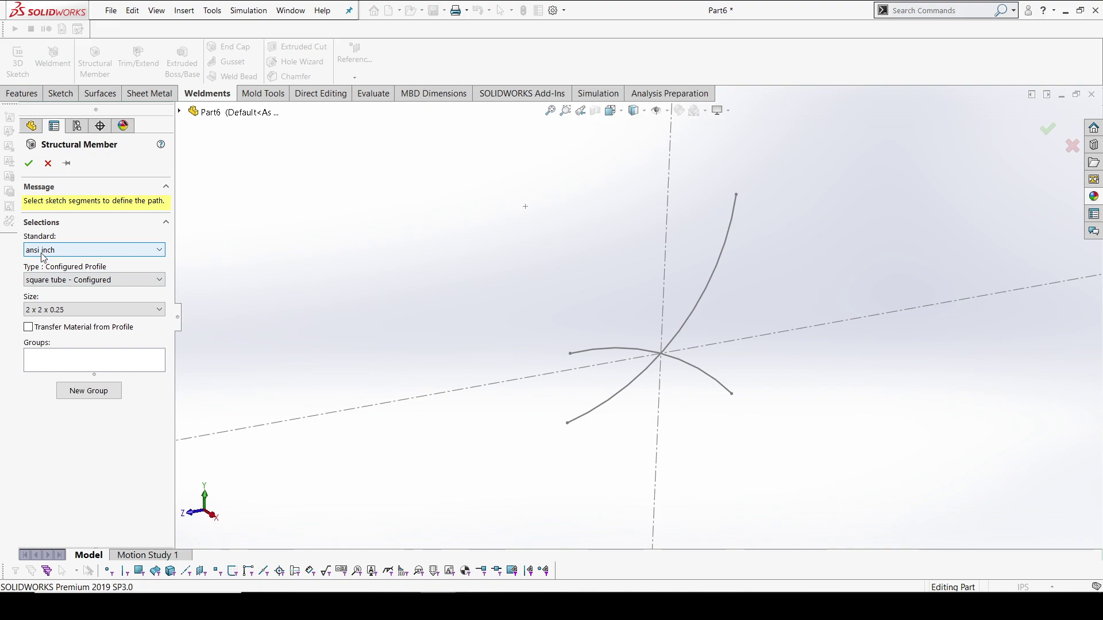
left_click(55, 310)
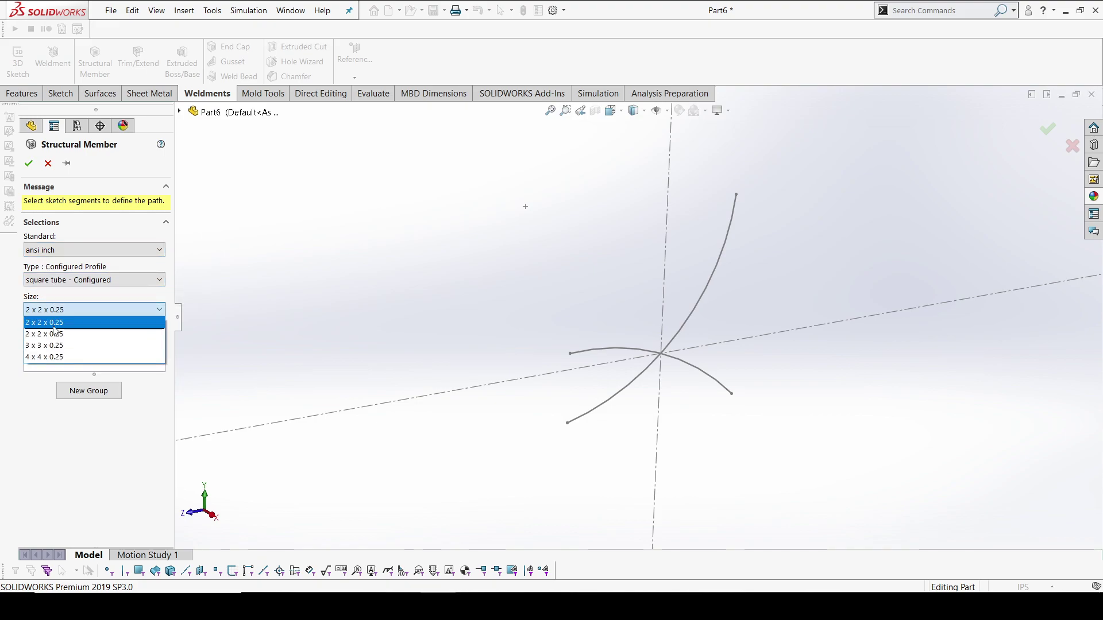
left_click(66, 335)
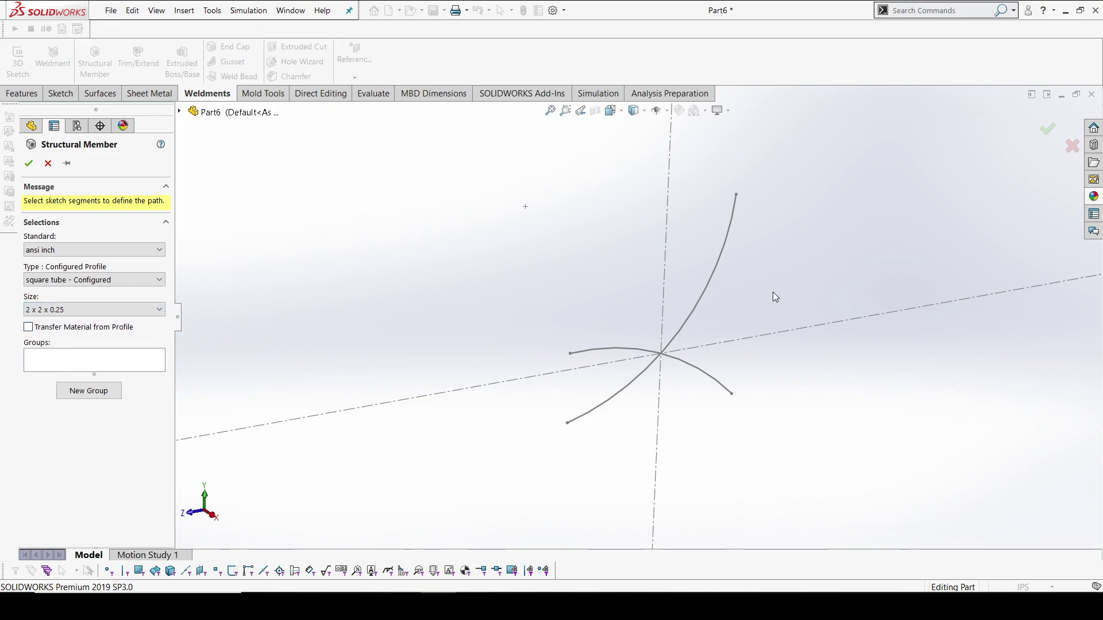
left_click(715, 274)
mouse_move(721, 278)
middle_mouse_down()
mouse_move(728, 290)
mouse_move(660, 300)
middle_mouse_up()
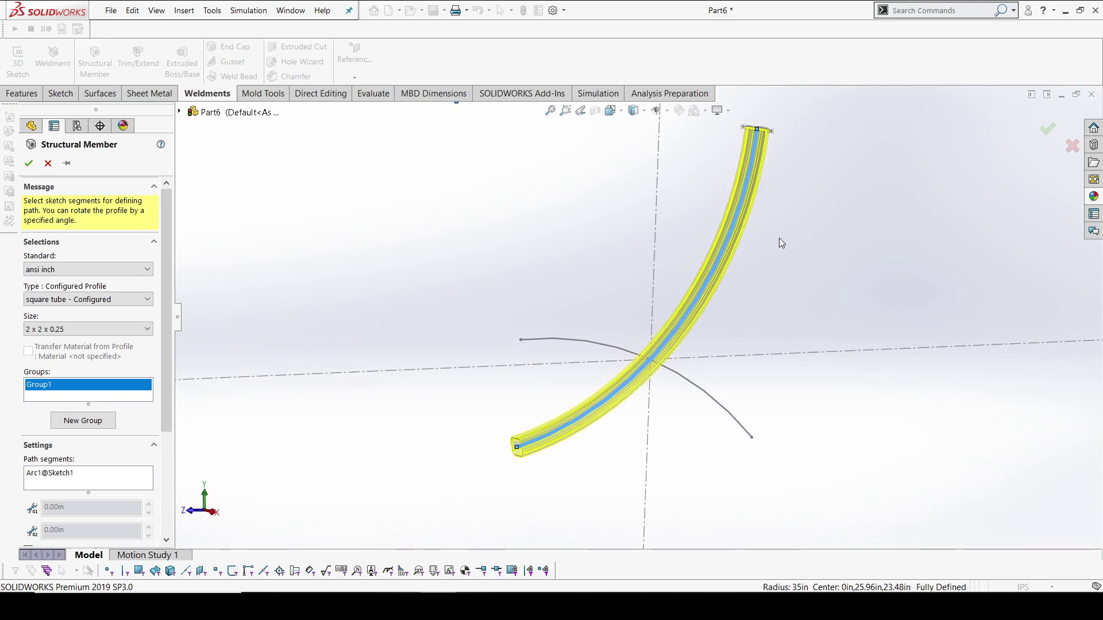
mouse_move(670, 363)
middle_mouse_down()
mouse_move(706, 359)
mouse_move(683, 383)
middle_mouse_up()
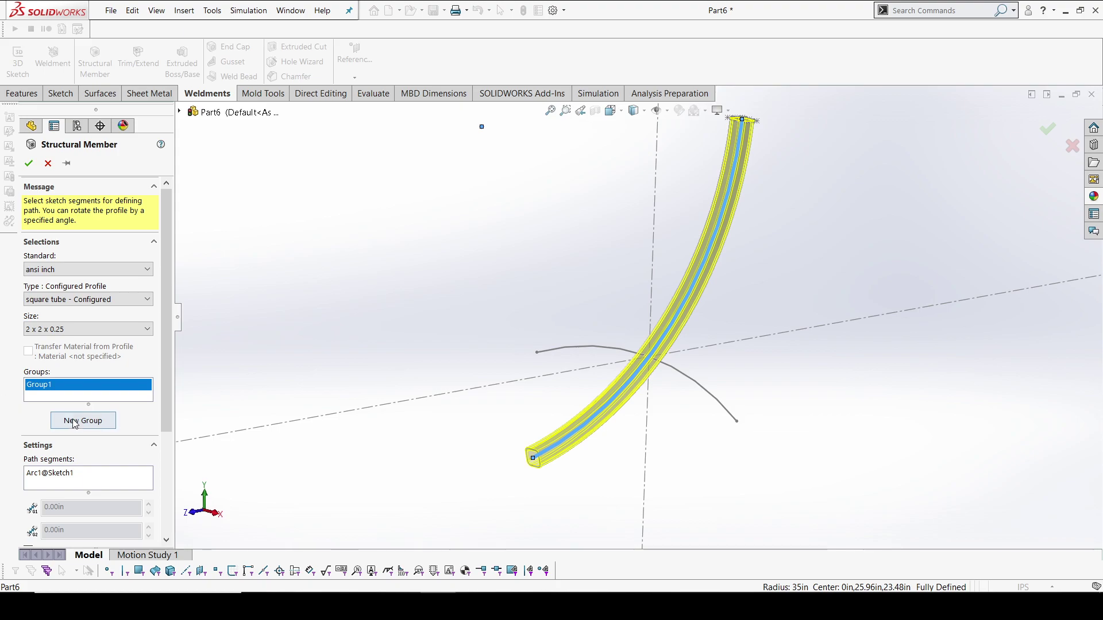
left_click(112, 421)
mouse_move(559, 351)
middle_mouse_down()
mouse_move(764, 364)
mouse_move(640, 339)
mouse_move(673, 343)
mouse_move(686, 345)
mouse_move(601, 342)
middle_mouse_up()
scroll(600, 342, "up", 4)
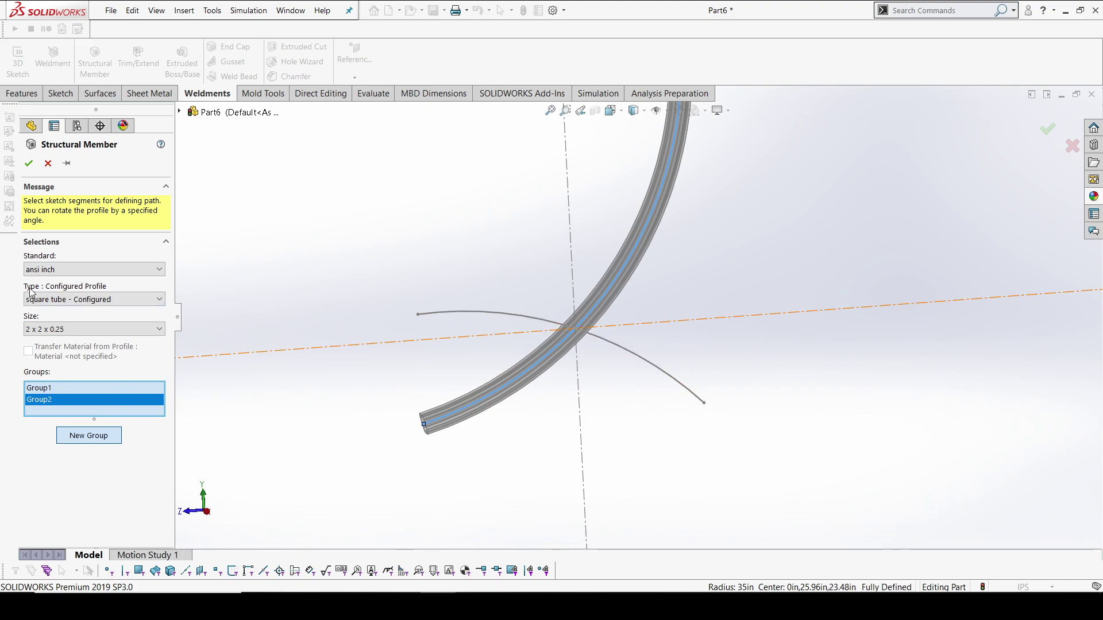
right_click(95, 404)
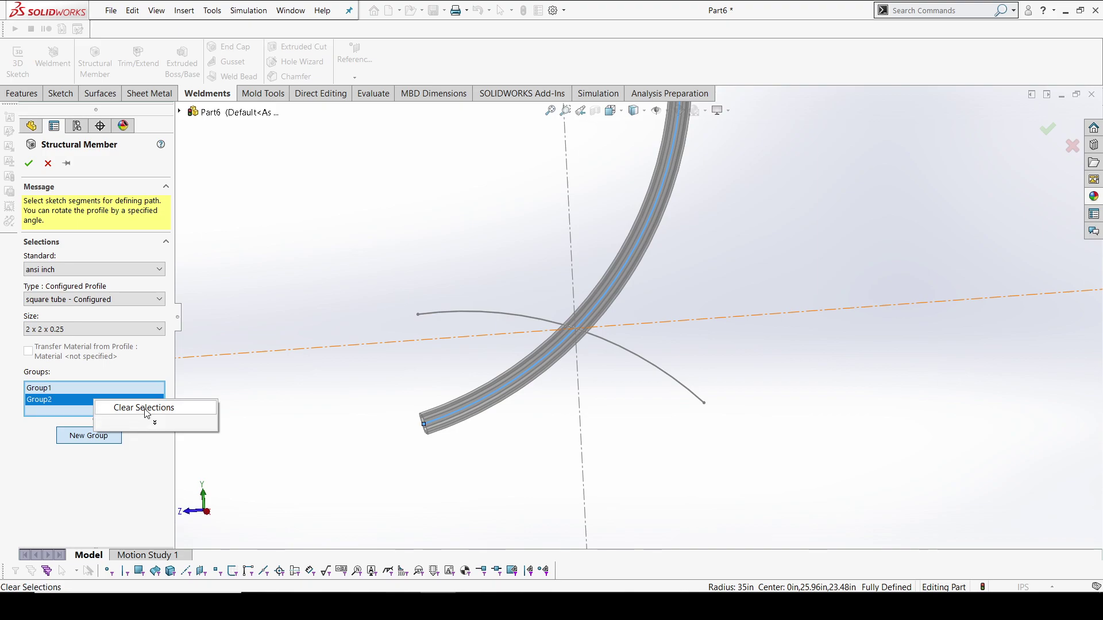
left_click(147, 409)
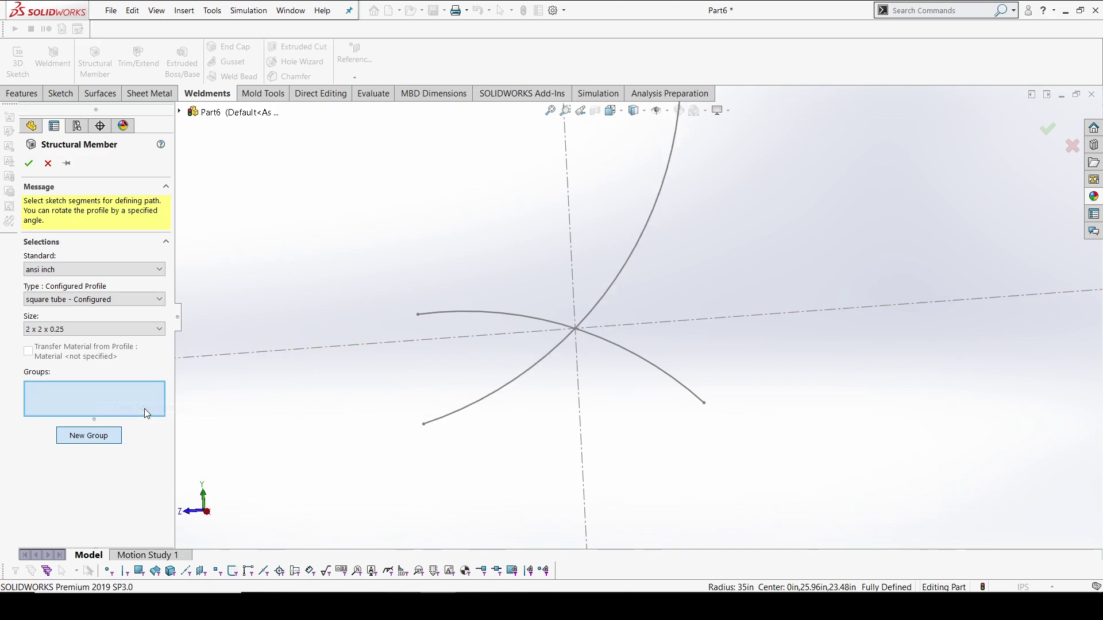
Create the square tube structural member along the steeper arc.
left_click(657, 211)
left_click(30, 165)
Open a sketch on the tube's flat side face, convert the shallower arc onto it, and exit the sketch.
middle_click_drag(525, 214, 645, 344)
scroll(502, 292, "down", 5)
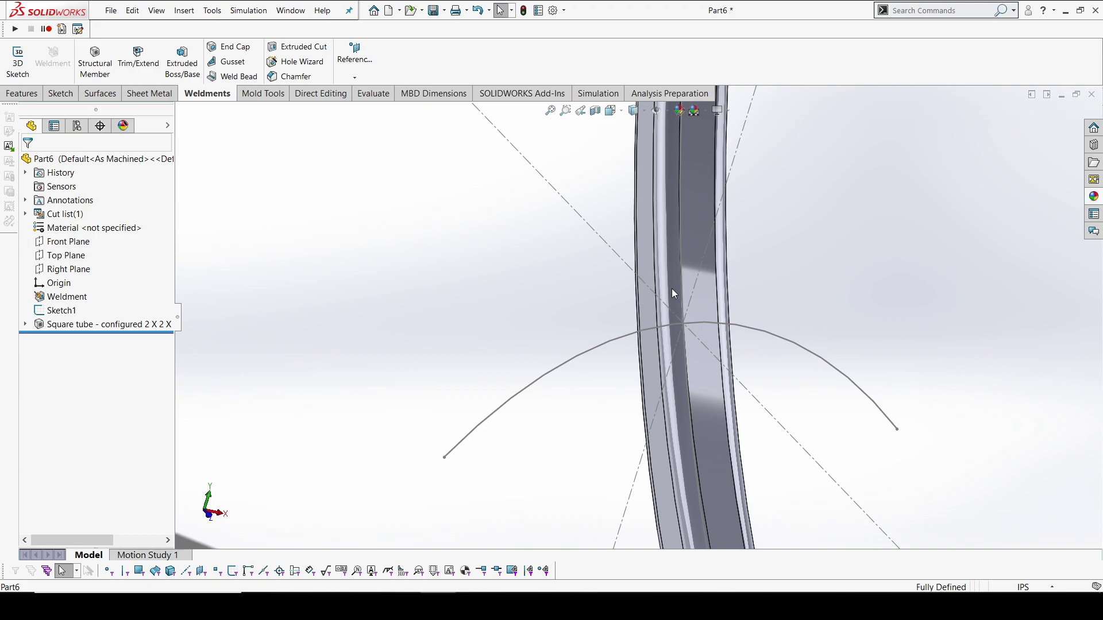
left_click(654, 277)
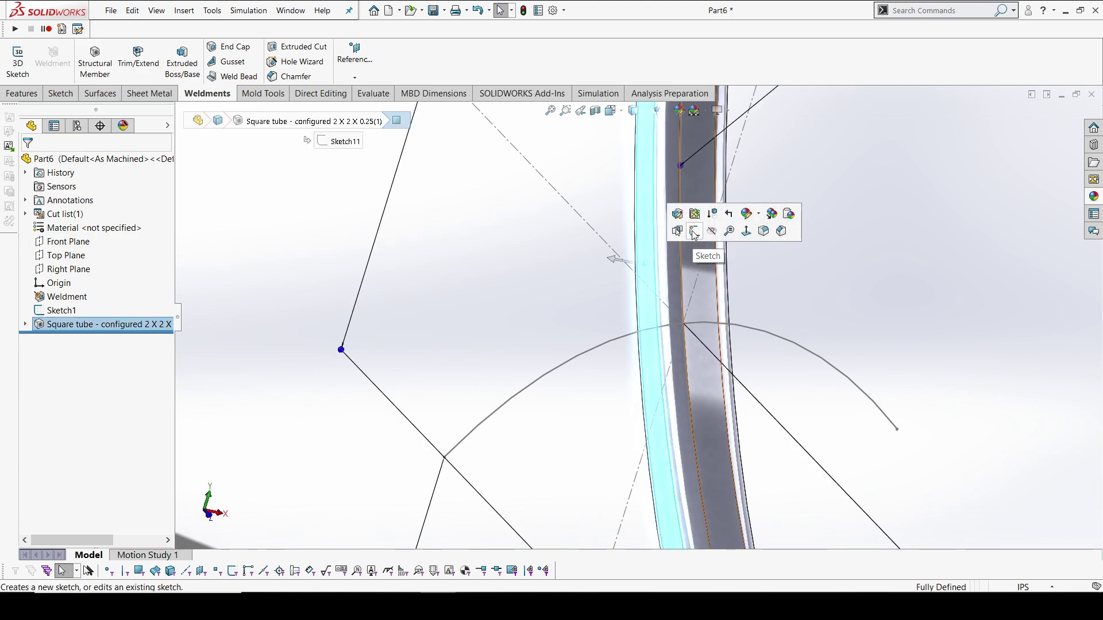
left_click(695, 232)
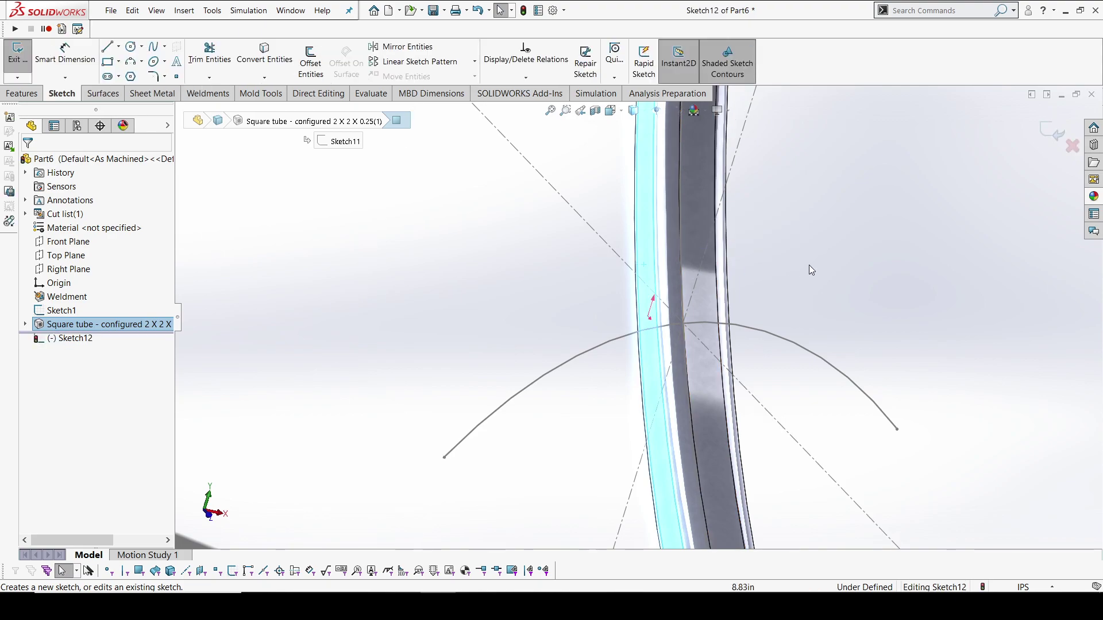
left_click(769, 332)
left_click(253, 56)
left_click(1056, 133)
Create a 2 x 2 x 0.25 square tube structural member along the converted arc.
left_click(293, 173)
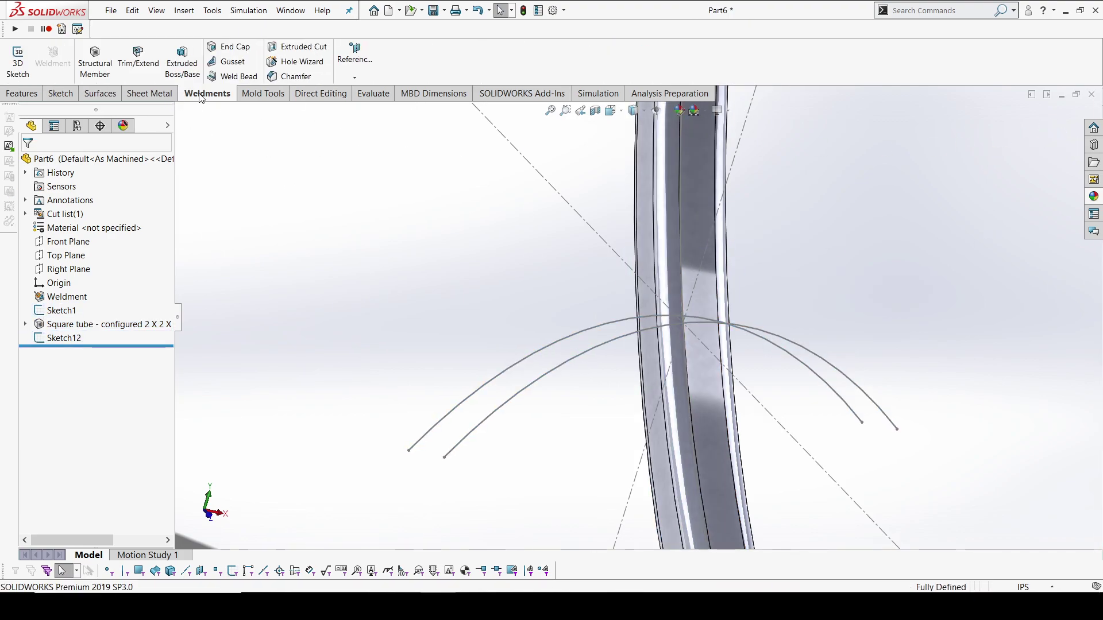
left_click(95, 63)
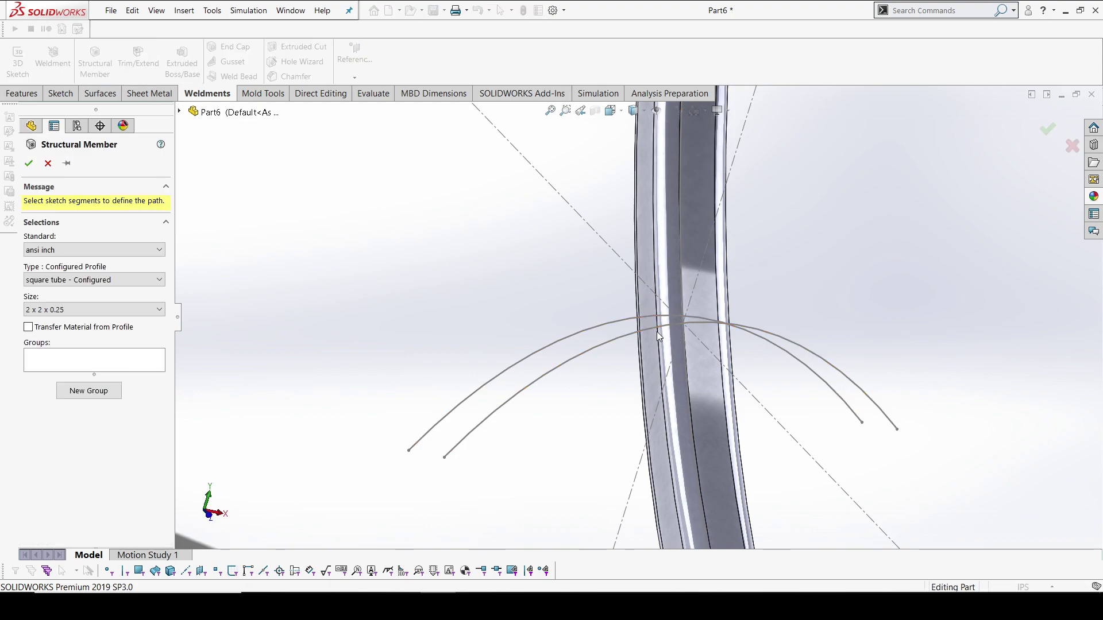
left_click(634, 324)
middle_click_drag(639, 321, 557, 317)
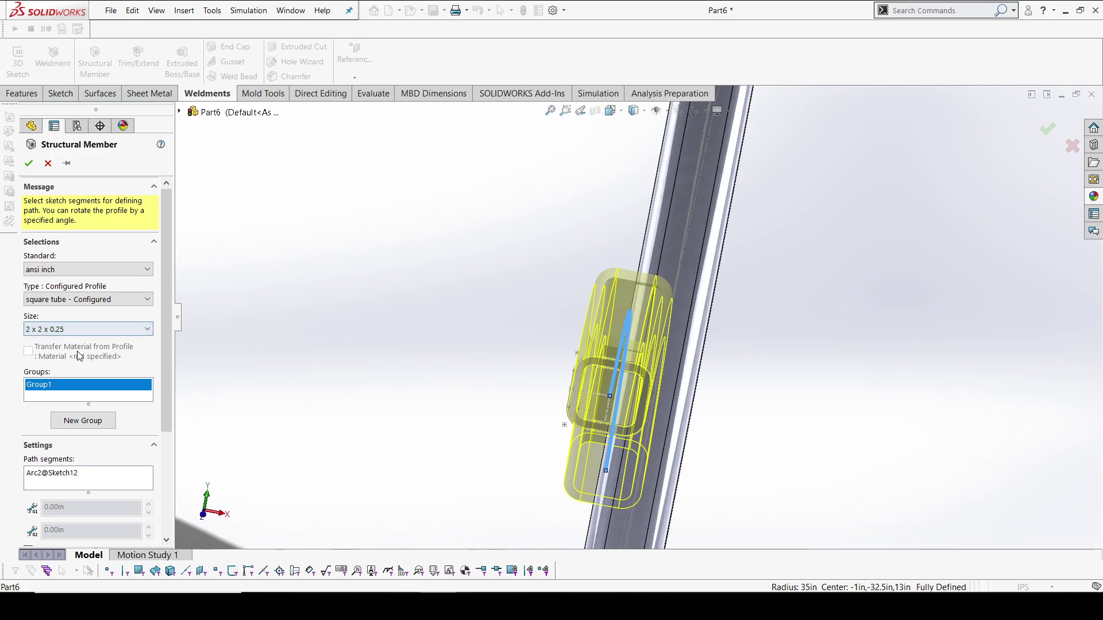
left_click(30, 164)
Start Move/Copy Body and select the second tube, which follows the converted arc, as the body to move.
middle_click_drag(574, 322, 540, 348)
middle_click_drag(655, 330, 671, 329)
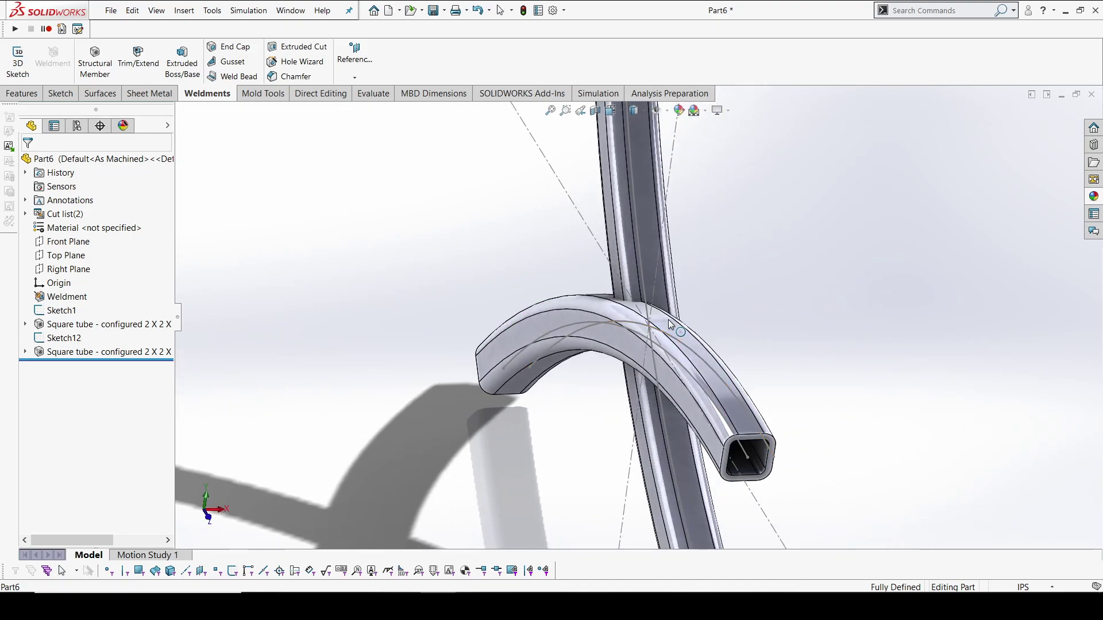
scroll(671, 328, "down", 2)
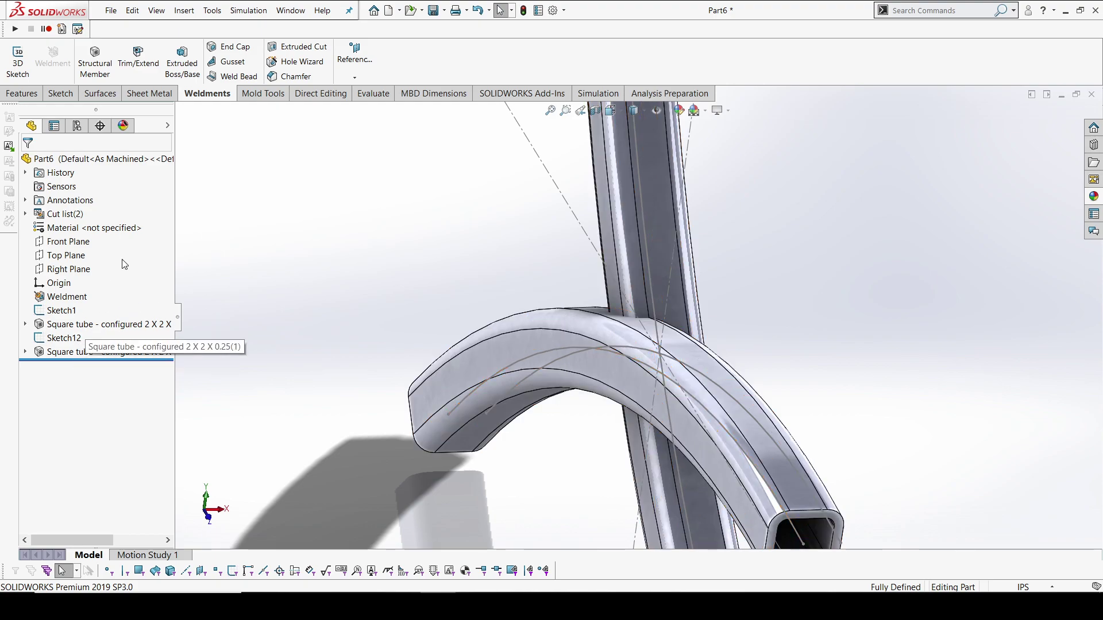
left_click(26, 96)
scroll(645, 300, "down", 4)
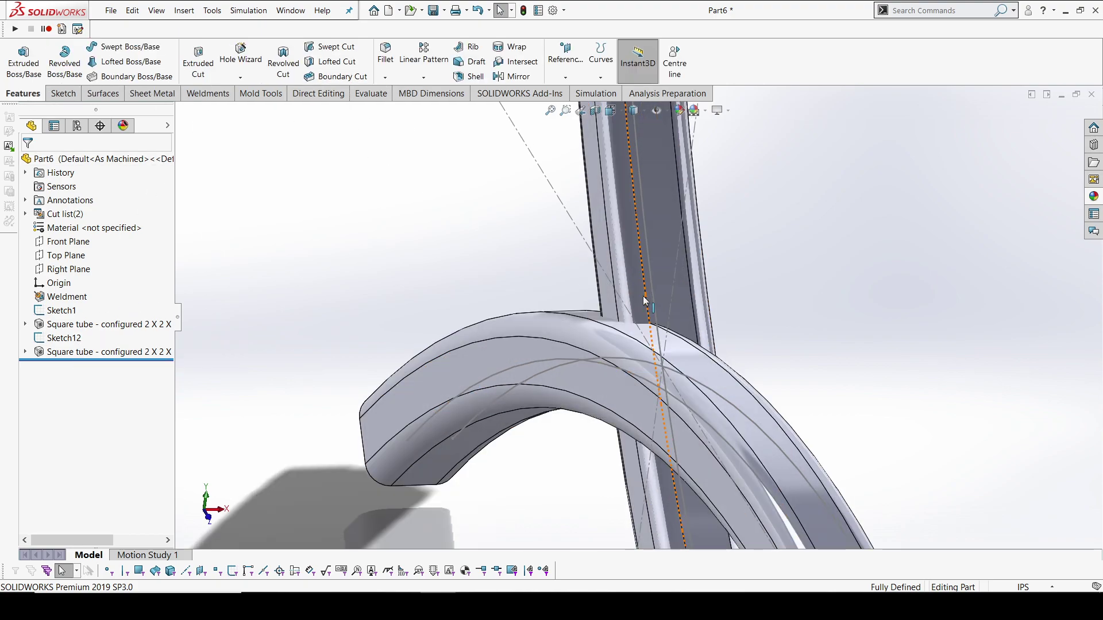
middle_click_drag(666, 312, 647, 318)
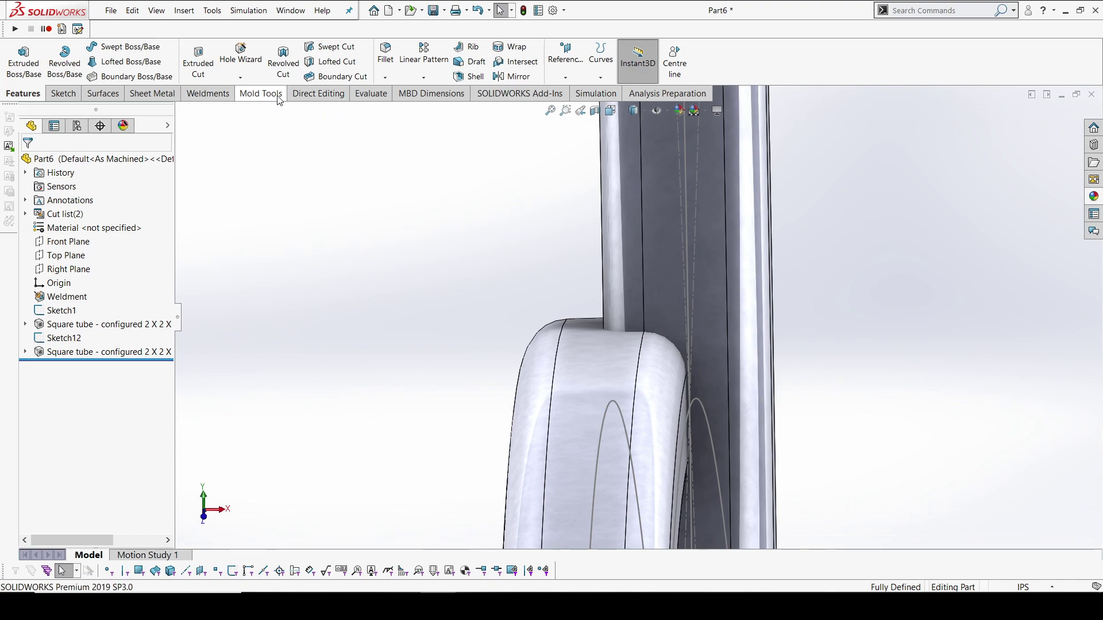
left_click(317, 97)
left_click(44, 69)
middle_click_drag(399, 239, 564, 349)
left_click(567, 354)
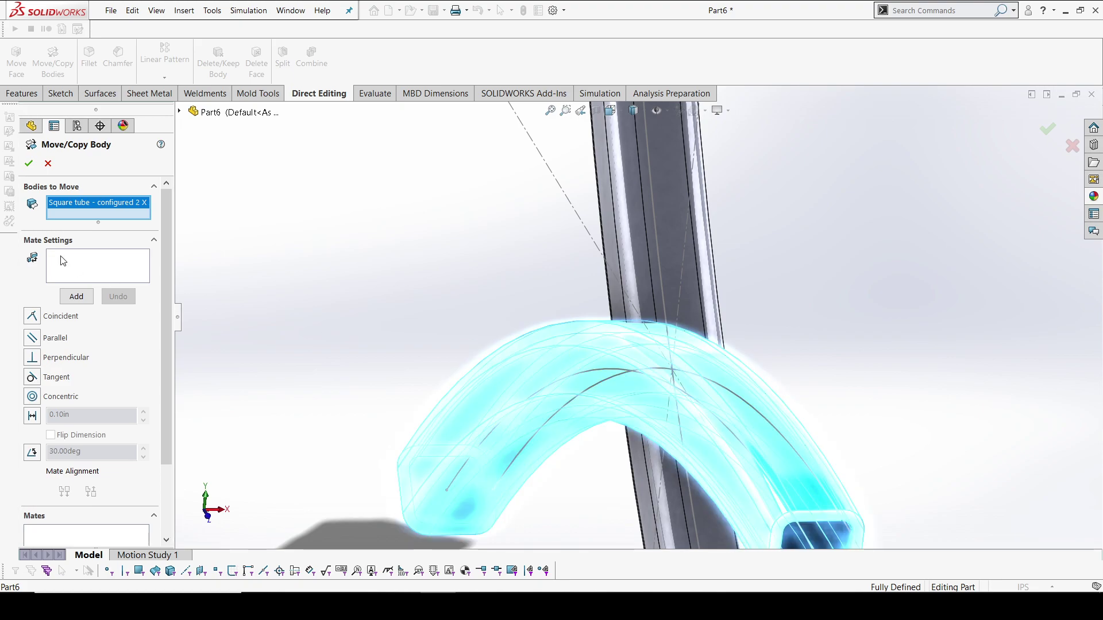
Mate the side faces of the two tubes as coincident and apply the move of the second tube.
left_click(86, 275)
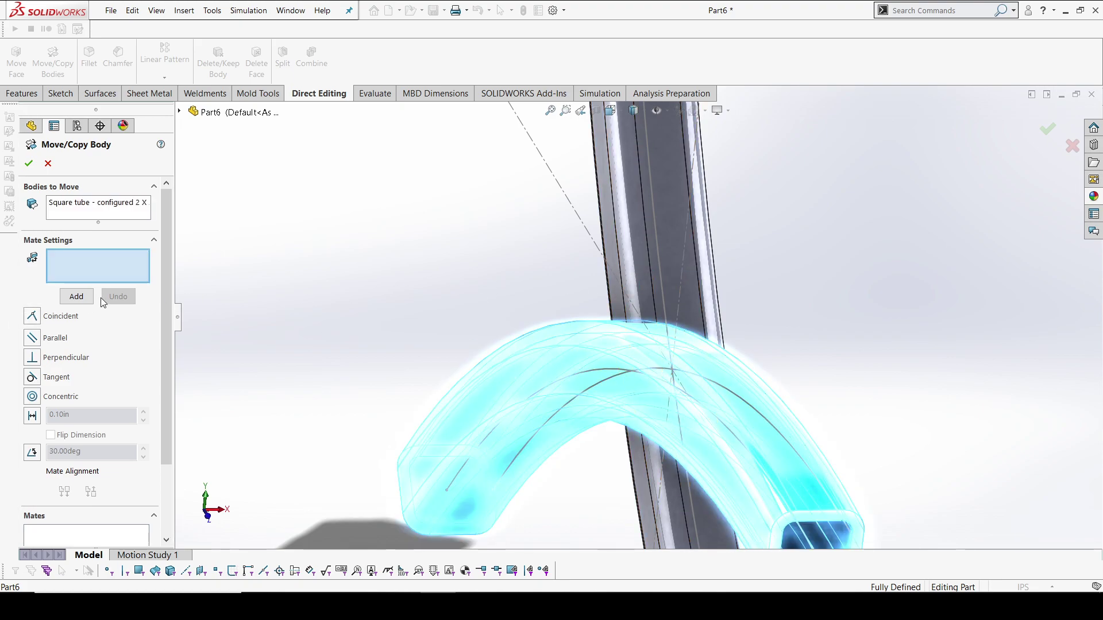
scroll(115, 374, "down", 3)
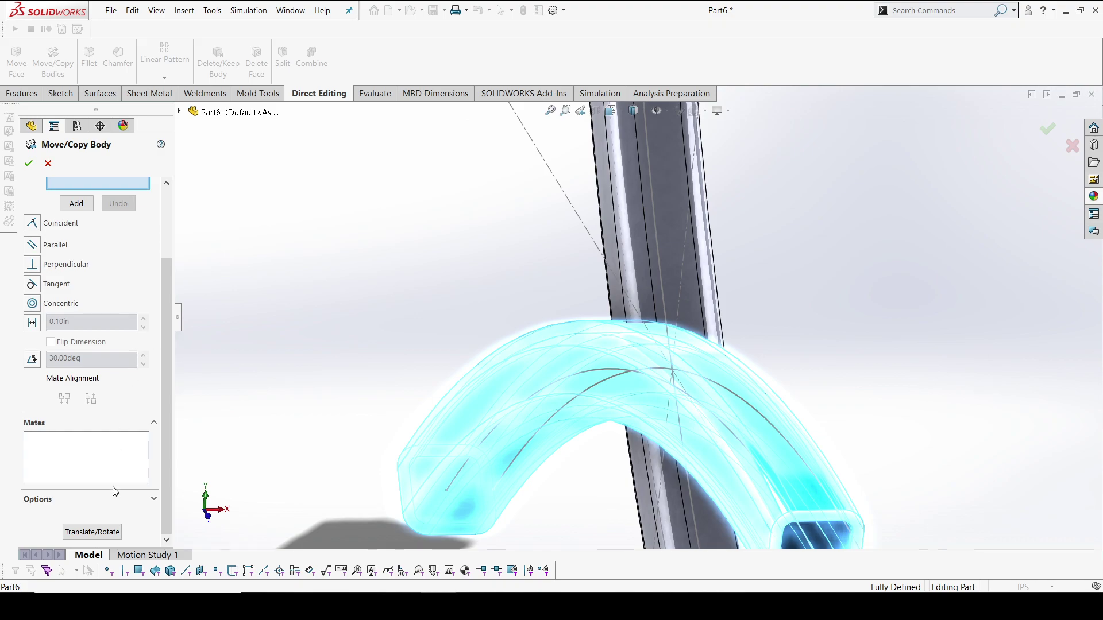
scroll(163, 352, "up", 3)
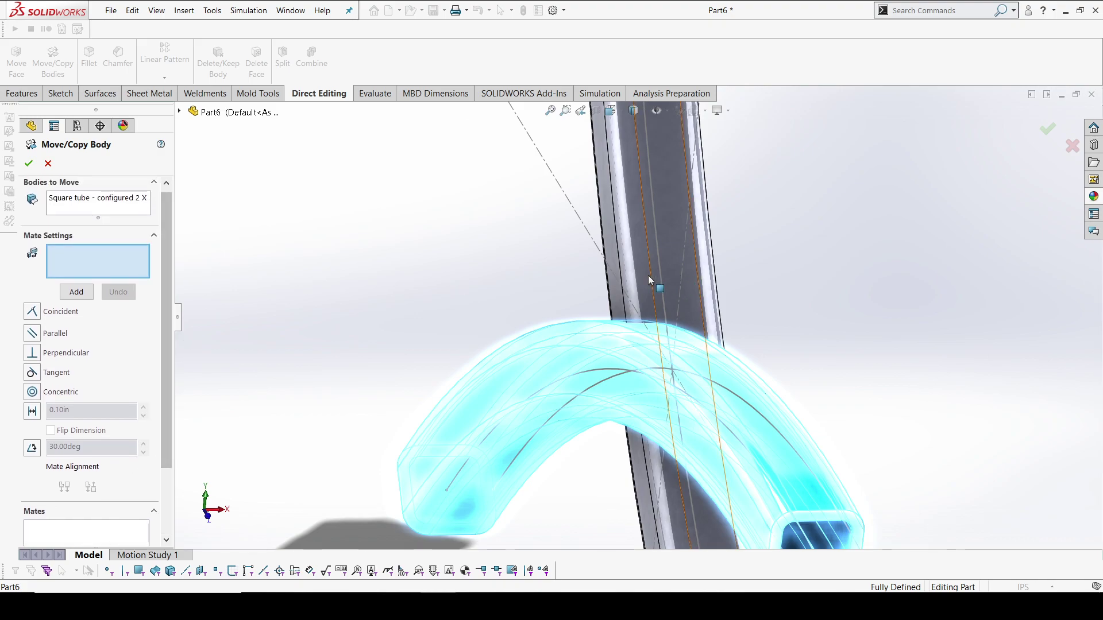
left_click(618, 277)
middle_click_drag(626, 317, 581, 330)
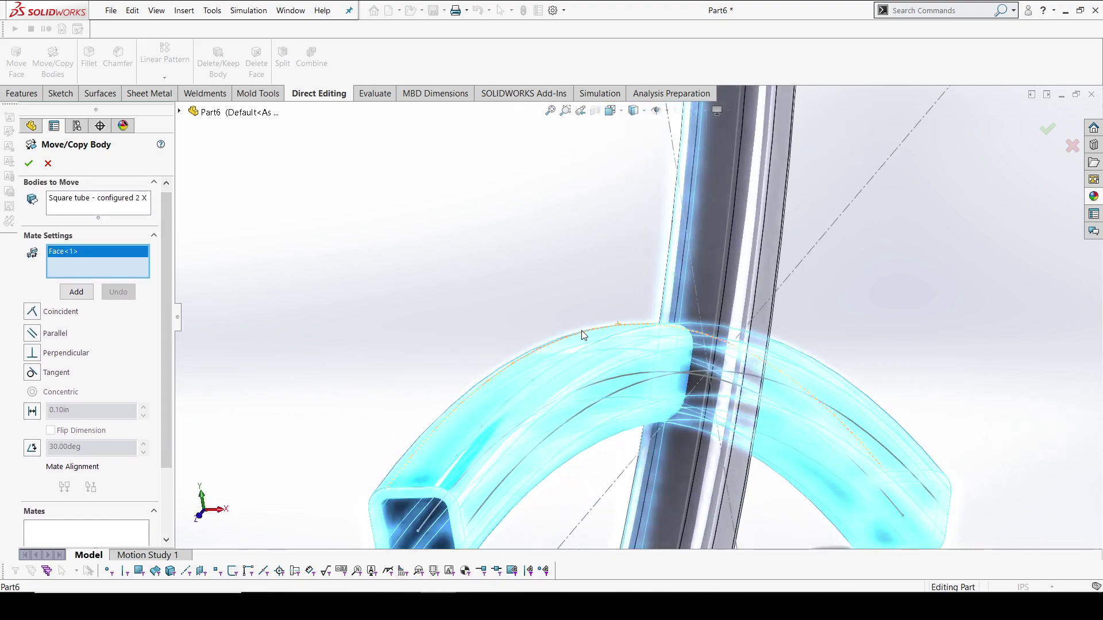
left_click(630, 411)
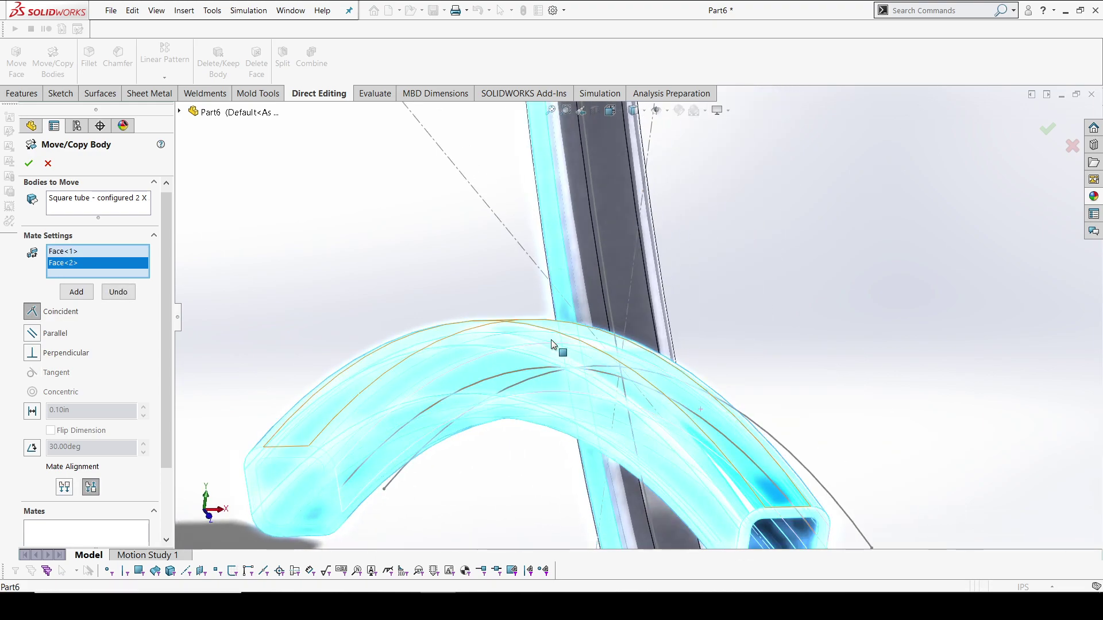
middle_click_drag(561, 352, 529, 352)
middle_click_drag(660, 326, 673, 335)
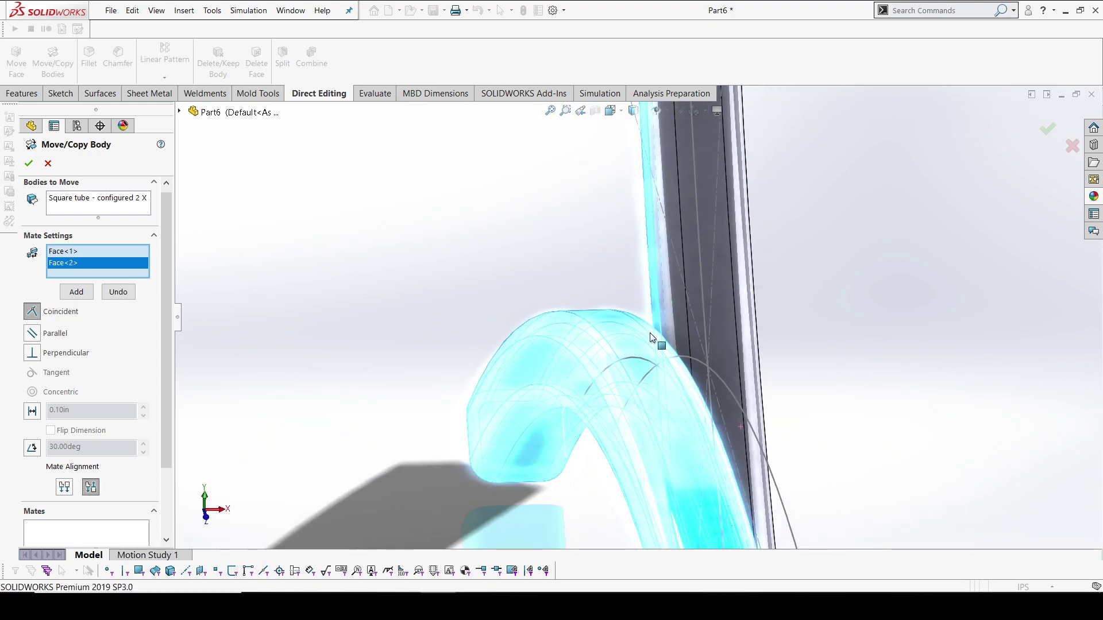
left_click(27, 161)
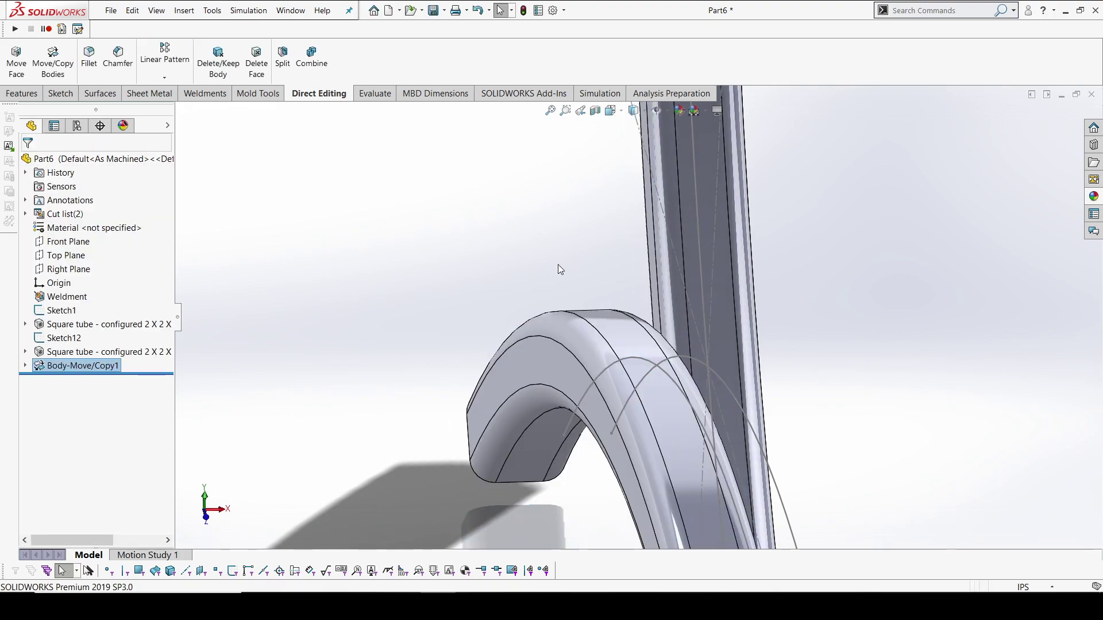
Hide the sketches and reference items so that only the two tubes remain displayed.
middle_click_drag(552, 265, 526, 244)
left_click(659, 113)
mouse_move(719, 321)
middle_mouse_down()
mouse_move(757, 289)
mouse_move(709, 362)
mouse_move(487, 339)
mouse_move(500, 369)
mouse_move(566, 333)
middle_mouse_up()
middle_click_drag(691, 349, 684, 336)
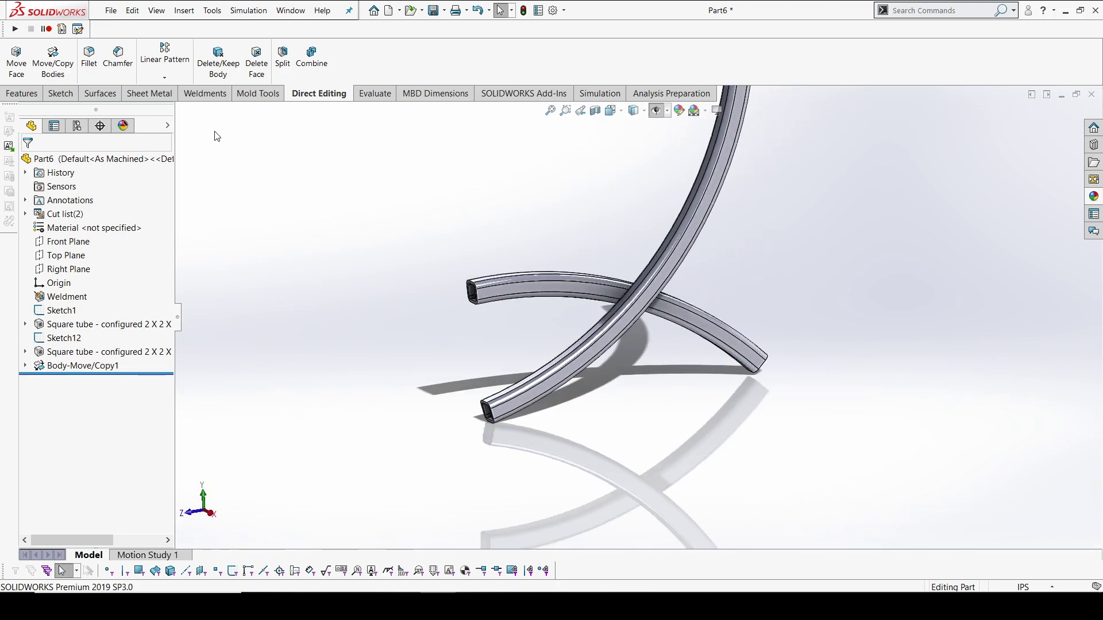
Use Move Face to offset the lower end faces of both tubes by 10 in.
left_click(16, 60)
scroll(488, 405, "down", 5)
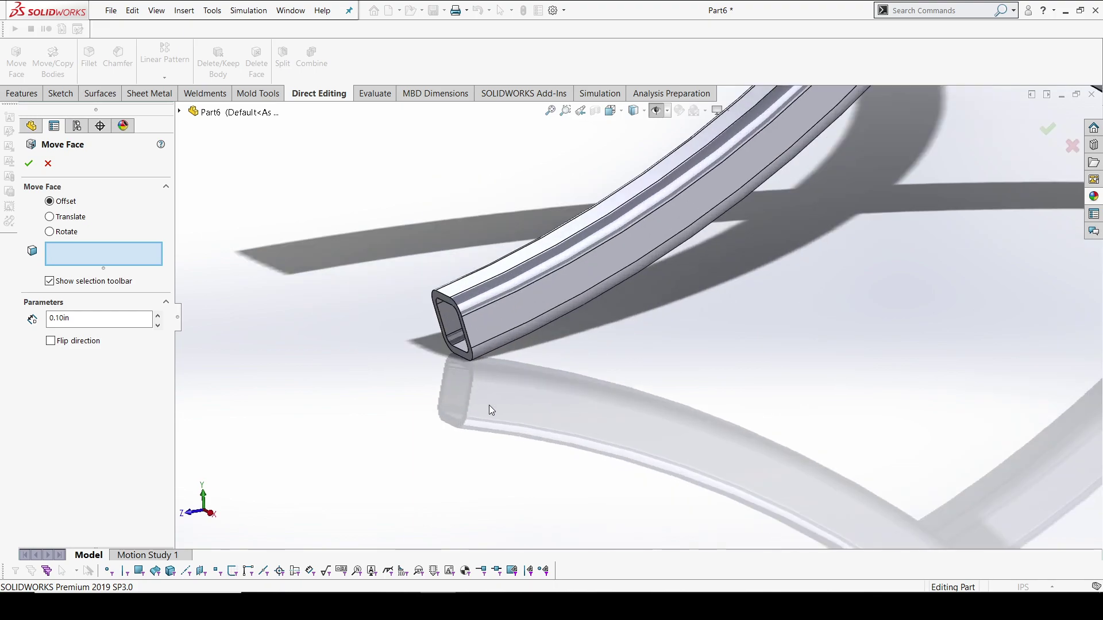
left_click(471, 284)
scroll(546, 339, "up", 5)
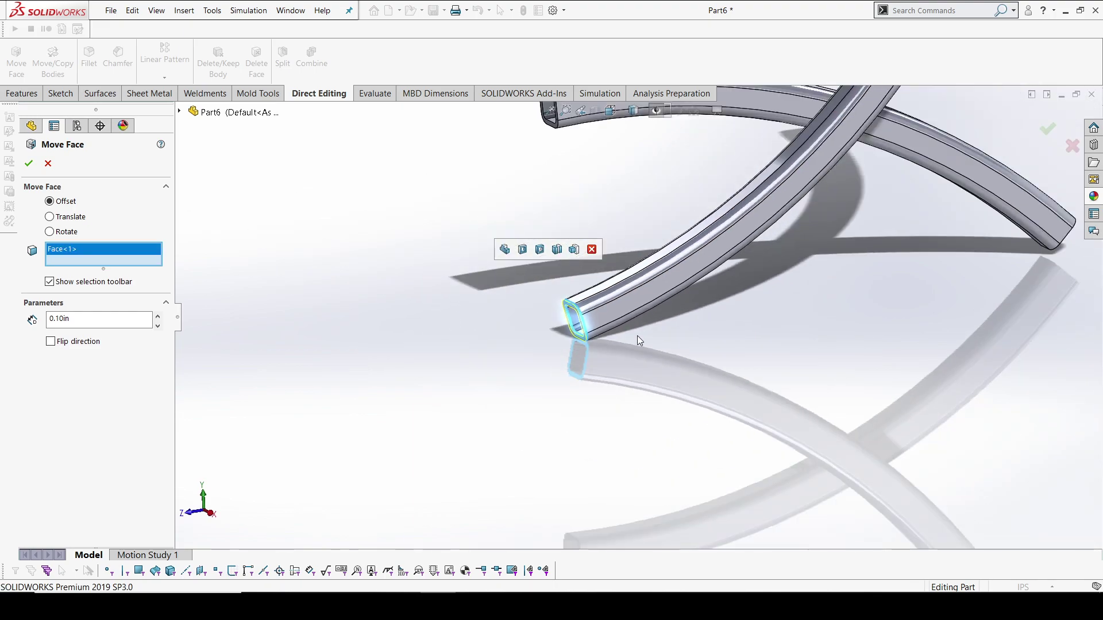
scroll(785, 285, "down", 5)
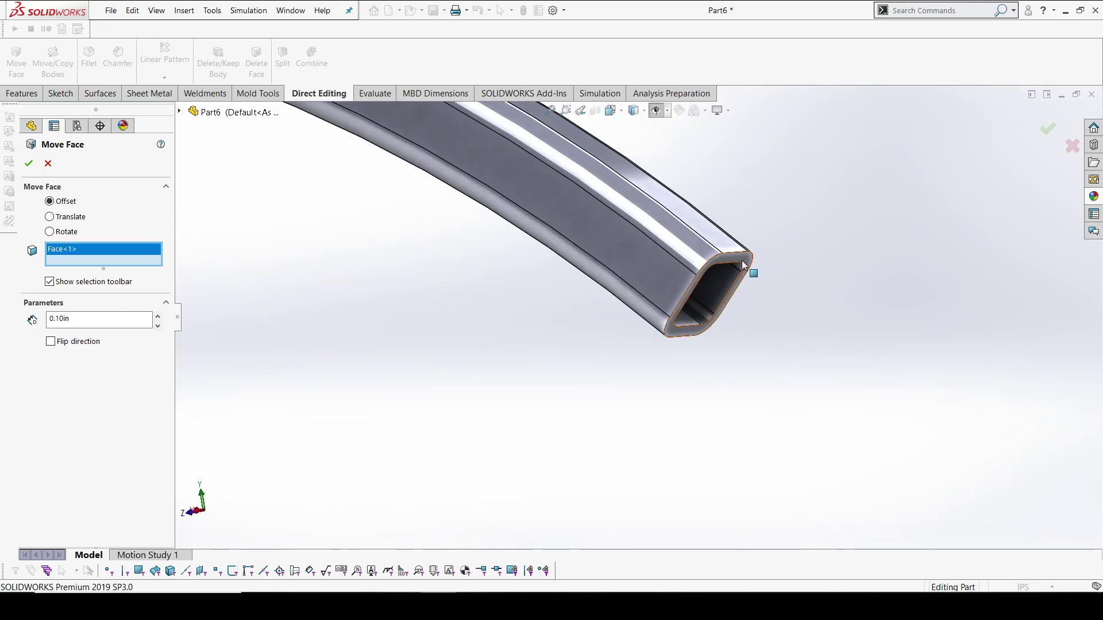
left_click(747, 270)
scroll(597, 337, "up", 8)
middle_click_drag(596, 338, 596, 353)
scroll(596, 353, "down", 2)
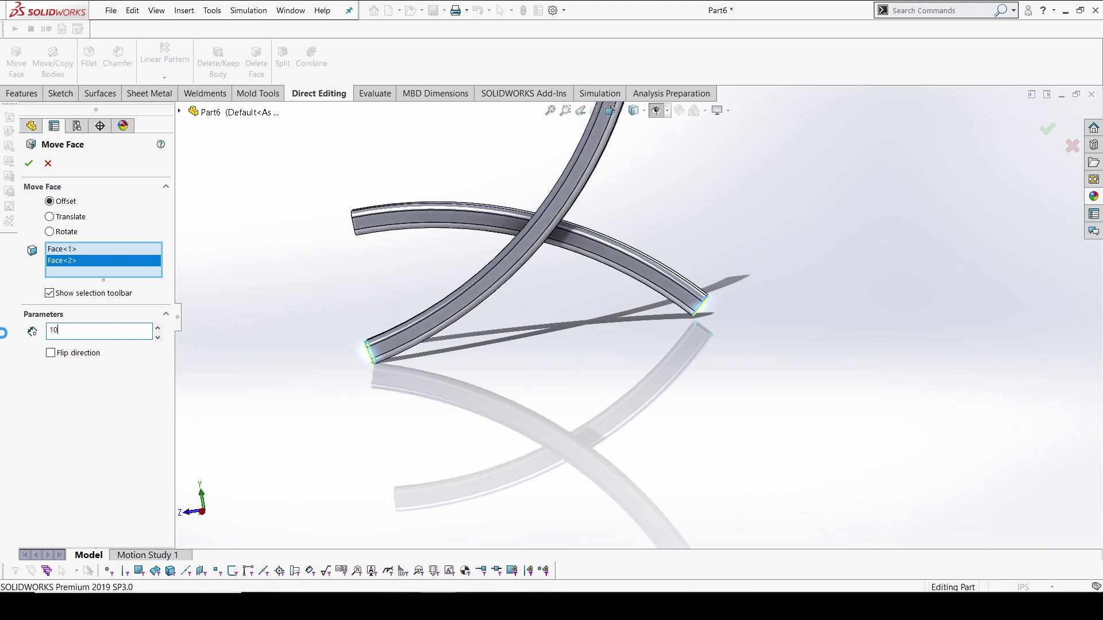
left_click(29, 163)
Create a reference plane parallel to the Top Plane, offset 7 in below it with the offset direction flipped.
mouse_move(566, 369)
middle_mouse_down()
mouse_move(603, 318)
mouse_move(568, 356)
middle_mouse_up()
left_click(64, 255)
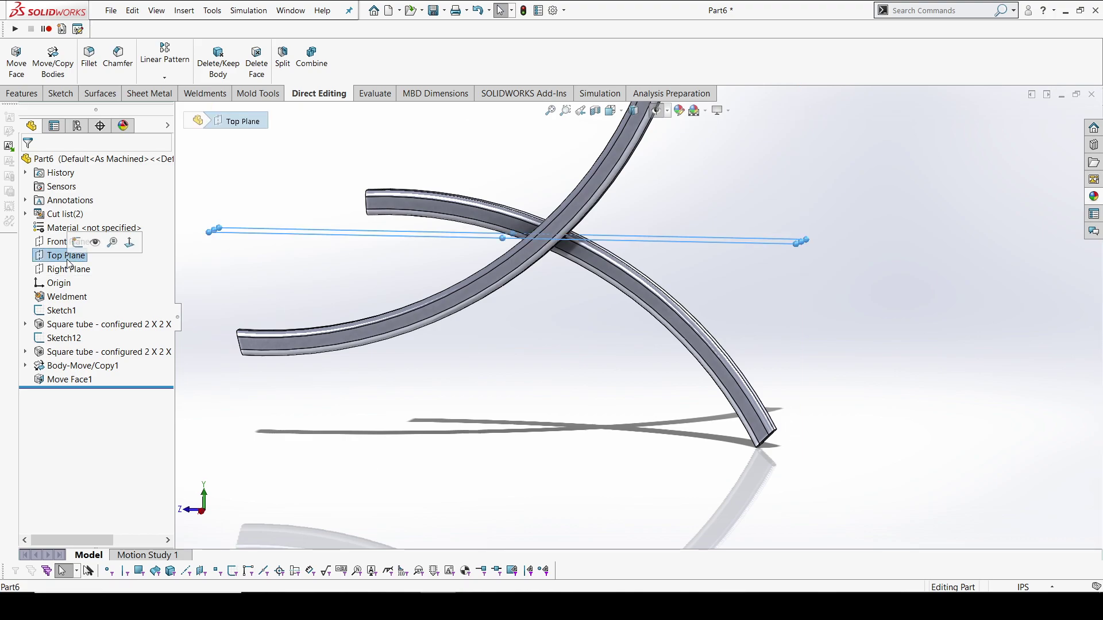
left_click(28, 95)
left_click(566, 63)
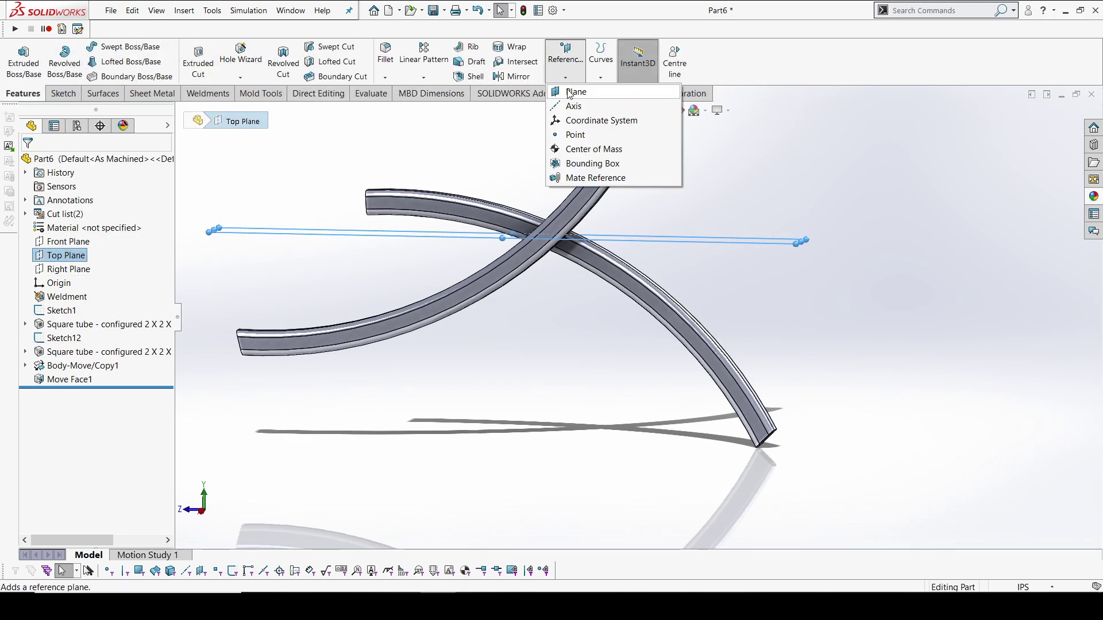
left_click(574, 149)
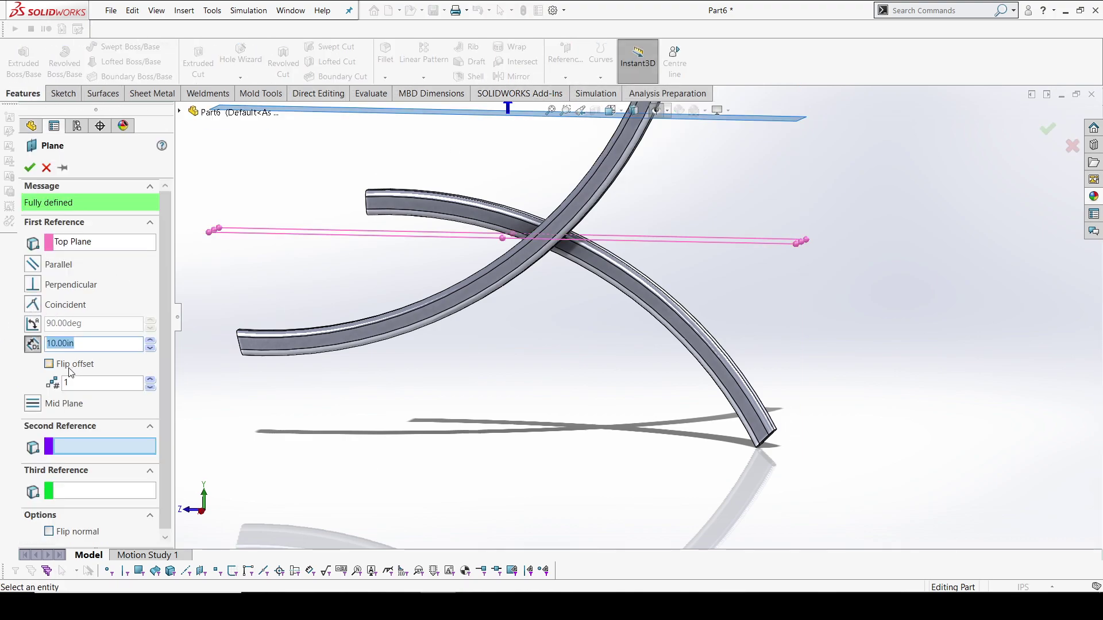
left_click(69, 367)
type("7")
key("Return")
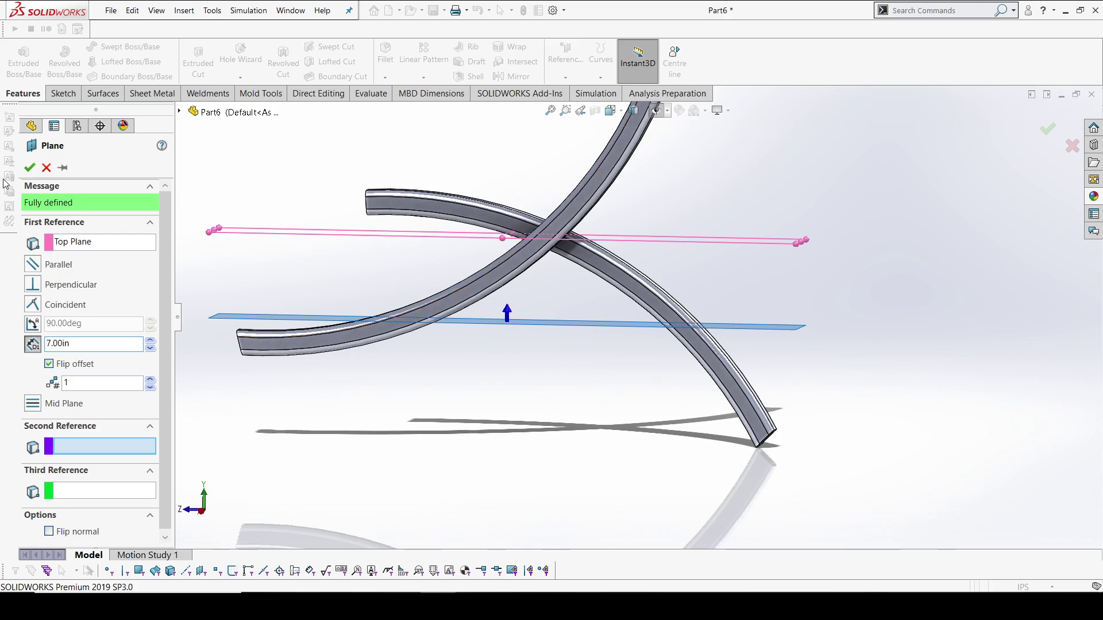
left_click(27, 171)
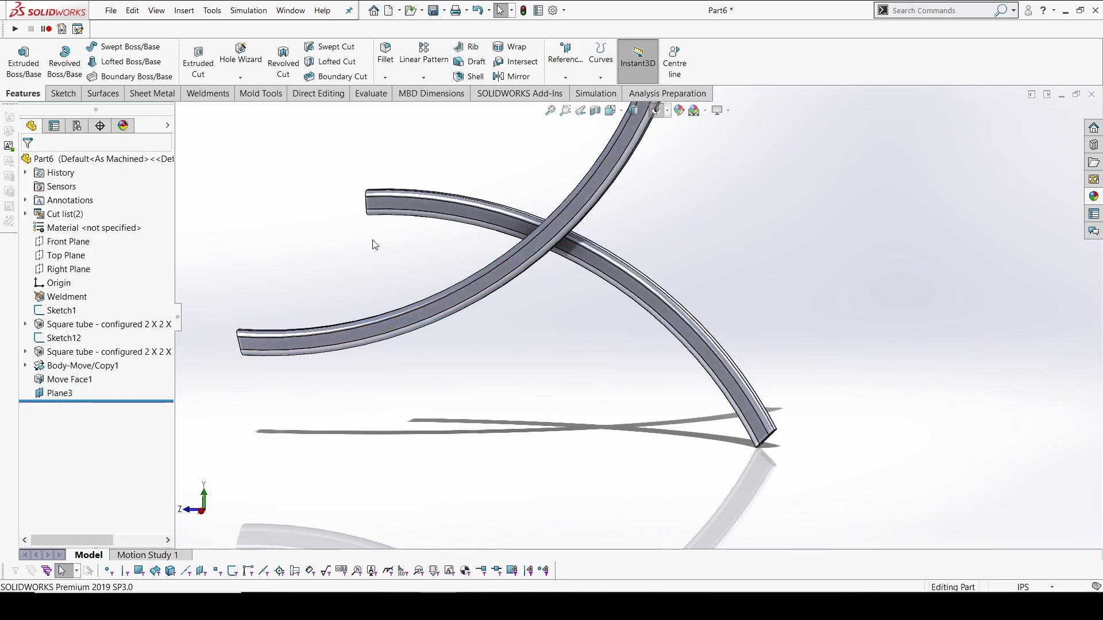
Use Split with the new offset plane as trim tool and cut both tube bodies.
left_click(56, 394)
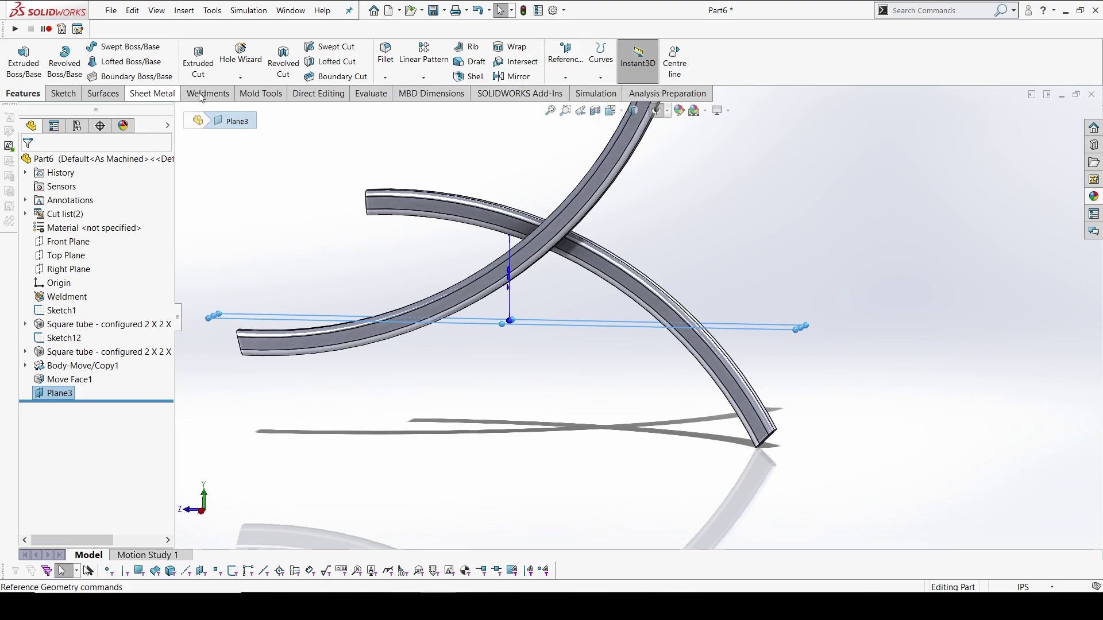
left_click(314, 95)
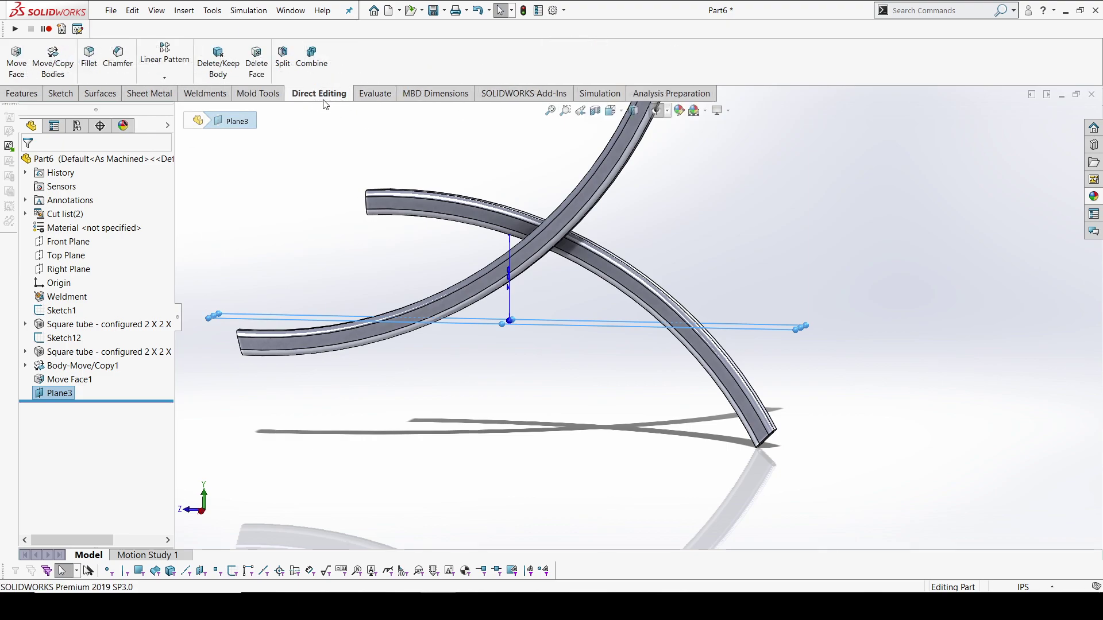
left_click(282, 58)
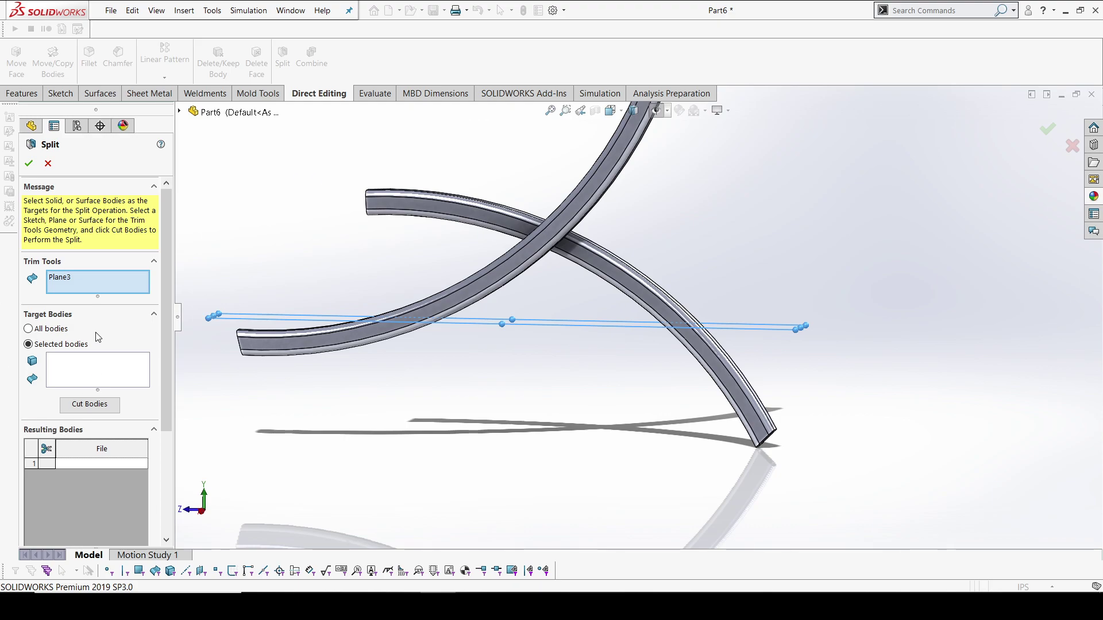
left_click(87, 372)
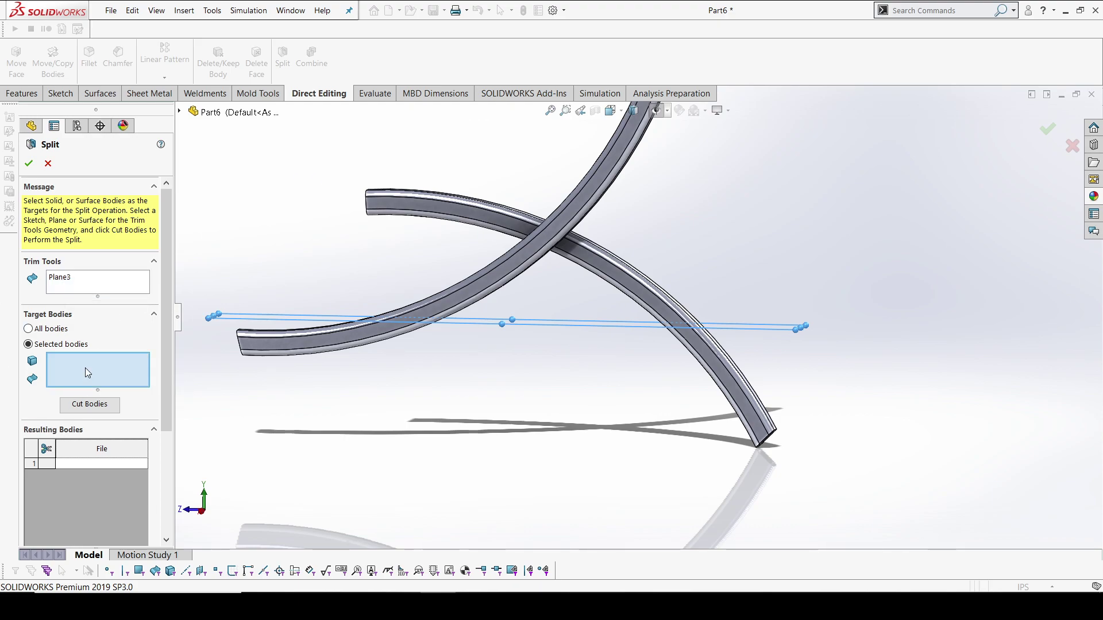
left_click(520, 252)
left_click(617, 264)
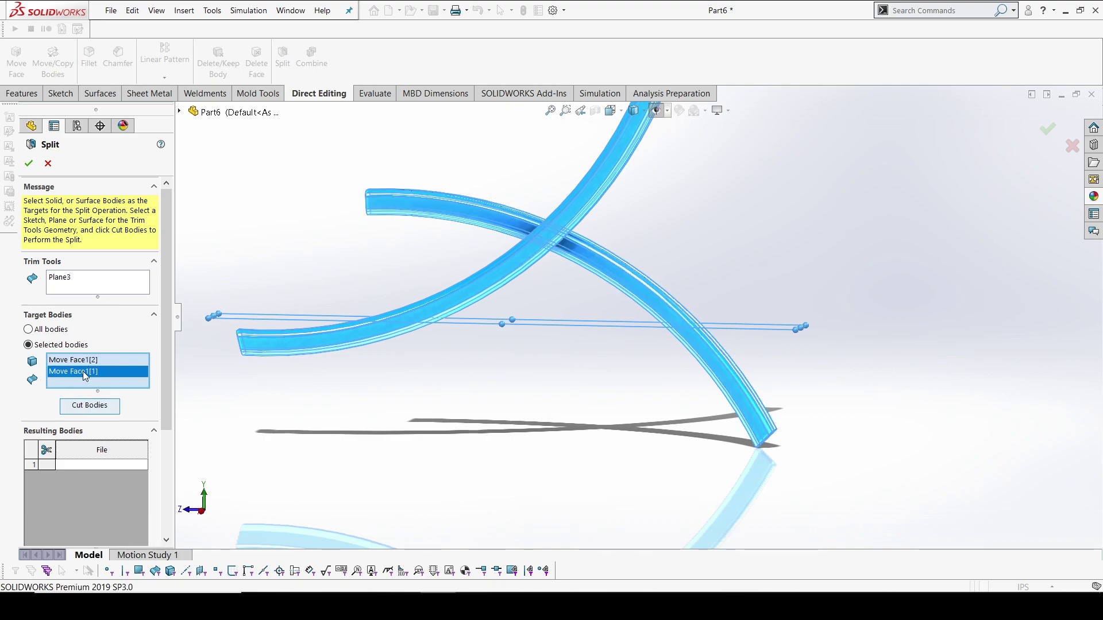
left_click(90, 406)
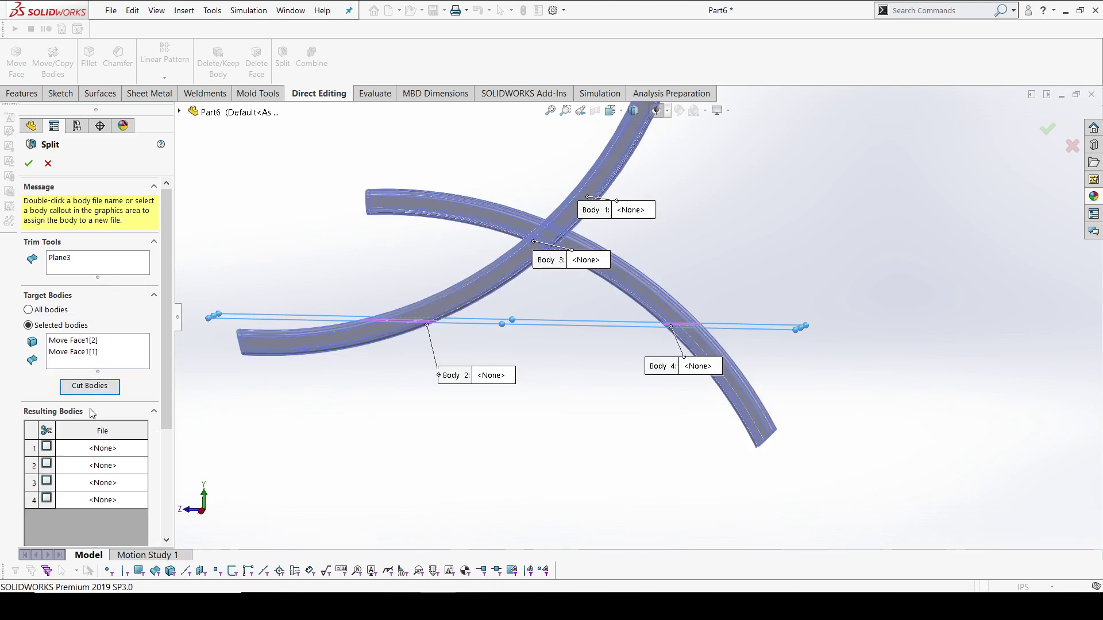
Choose the two tube pieces below the plane as resulting bodies and remove them with Consume cut bodies.
left_click(315, 345)
left_click(733, 384)
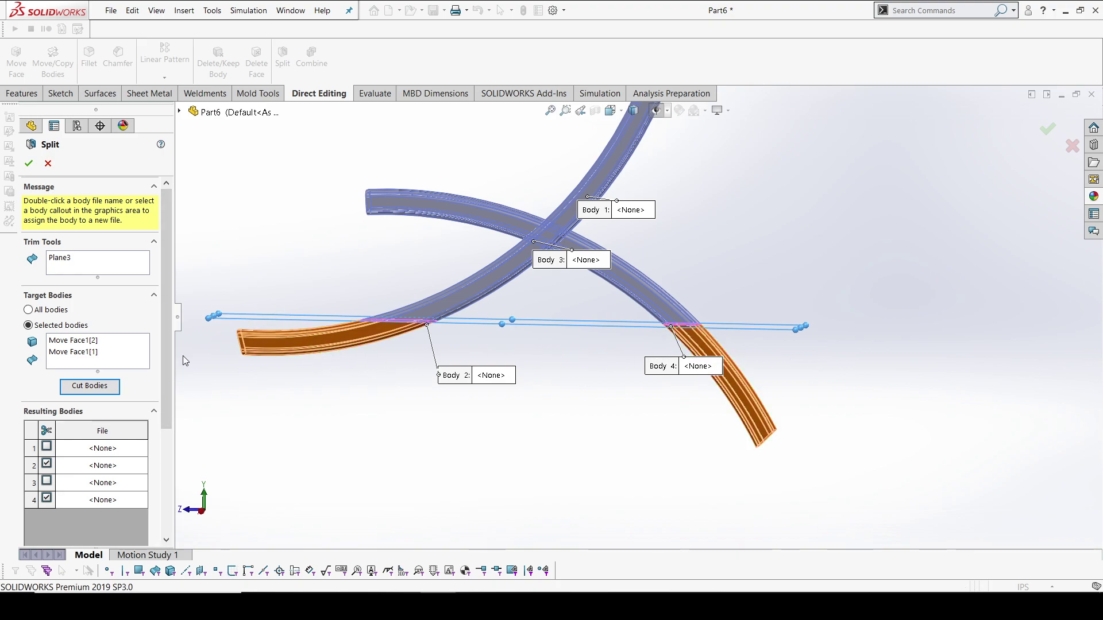
left_click_drag(167, 423, 168, 531)
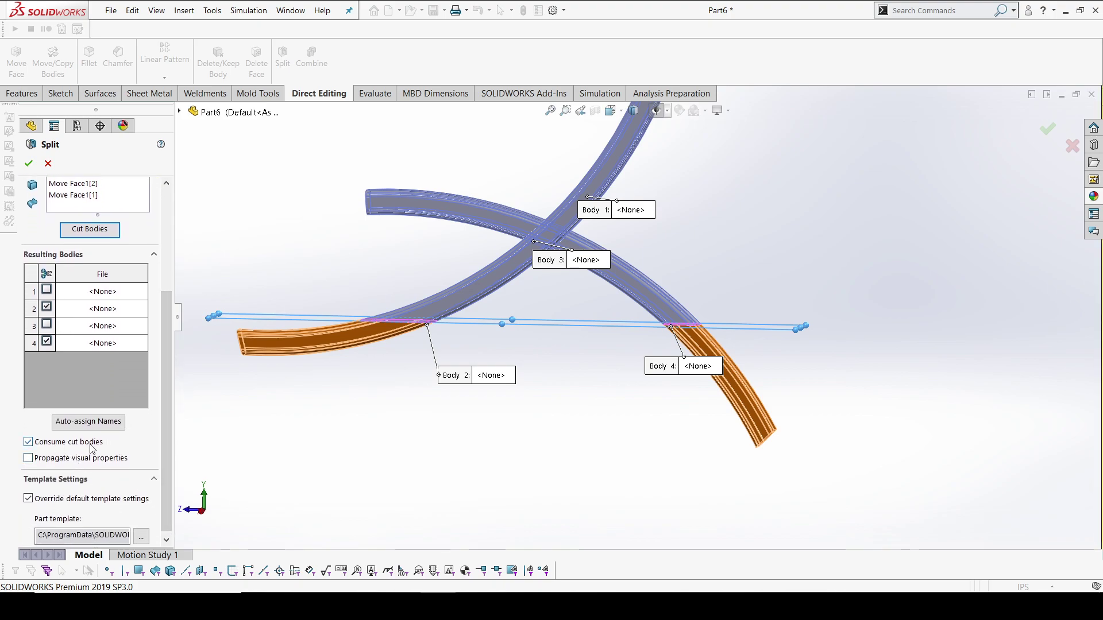
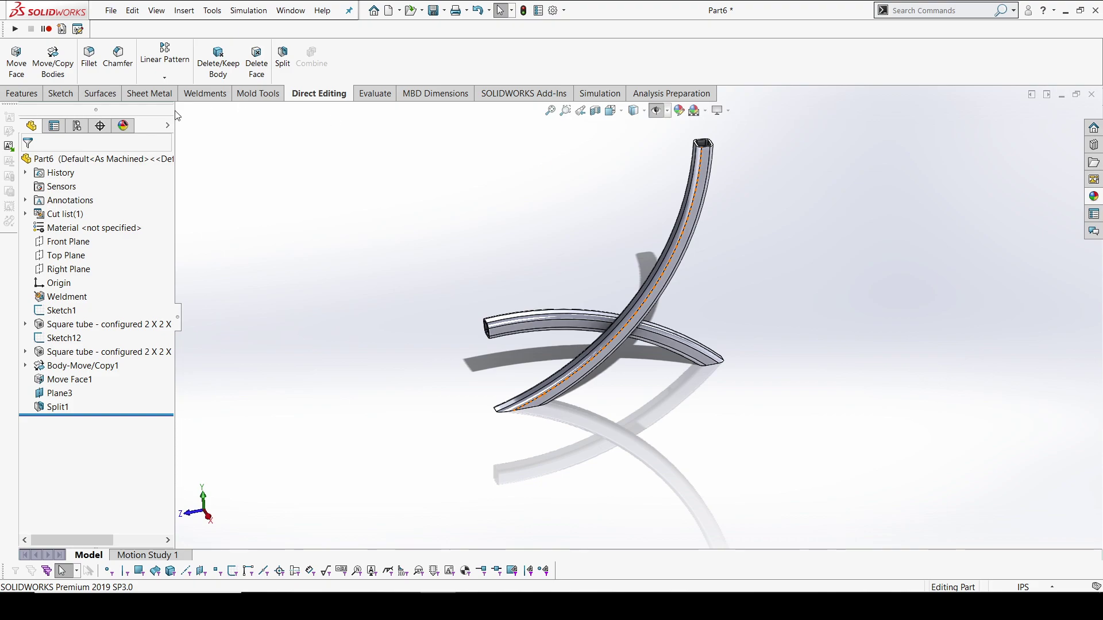
Start an End Cap and select the upper end face of the steeper tube.
left_click(23, 94)
left_click(208, 94)
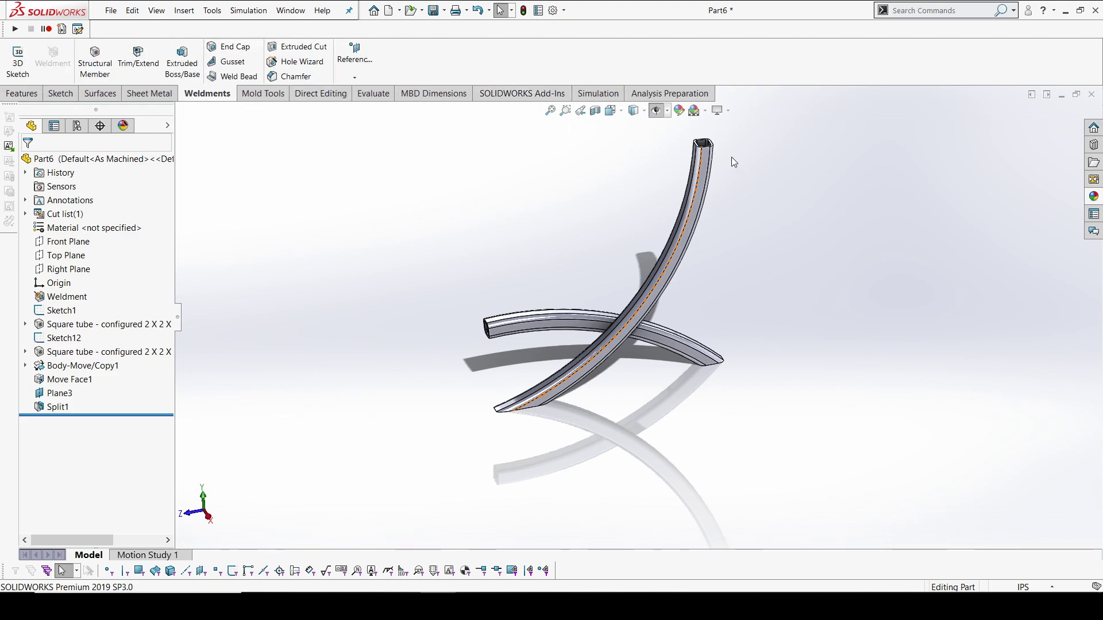
left_click(233, 46)
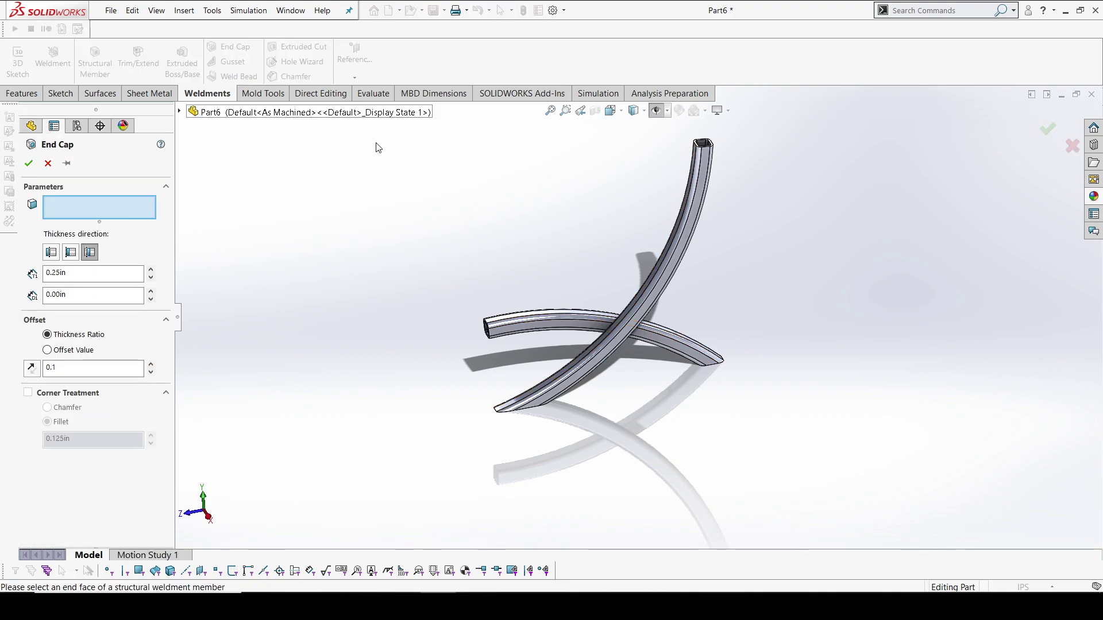
scroll(670, 93, "down", 1)
scroll(711, 198, "down", 8)
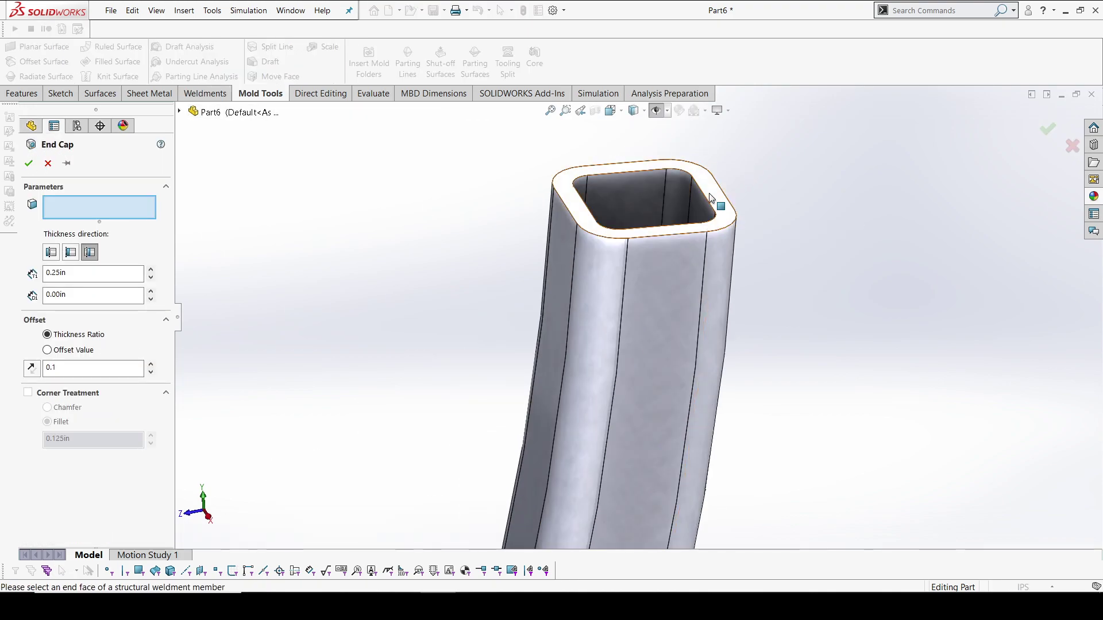
left_click(710, 198)
scroll(608, 217, "down", 5)
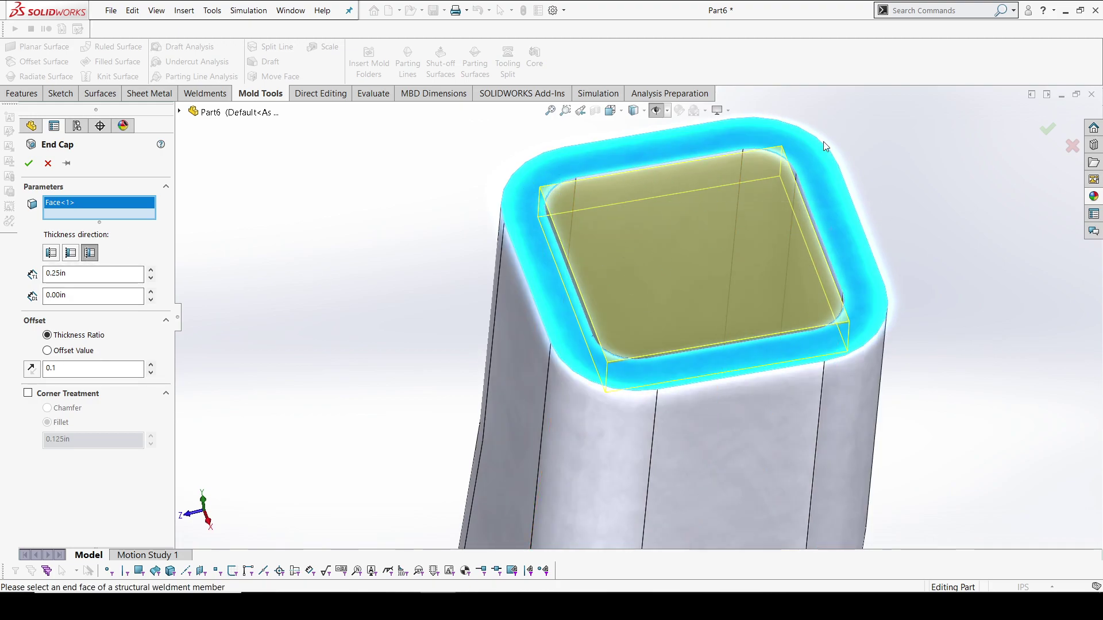
Enable the end cap's corner treatment as a fillet and set its radius to 0.3 in.
left_click(71, 400)
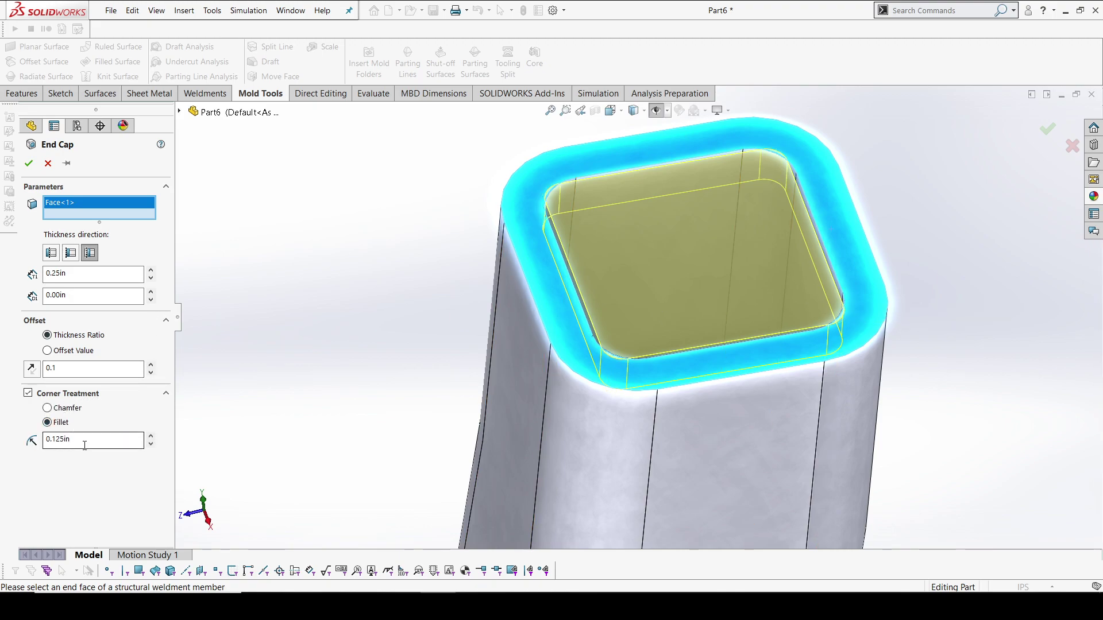
key("Return")
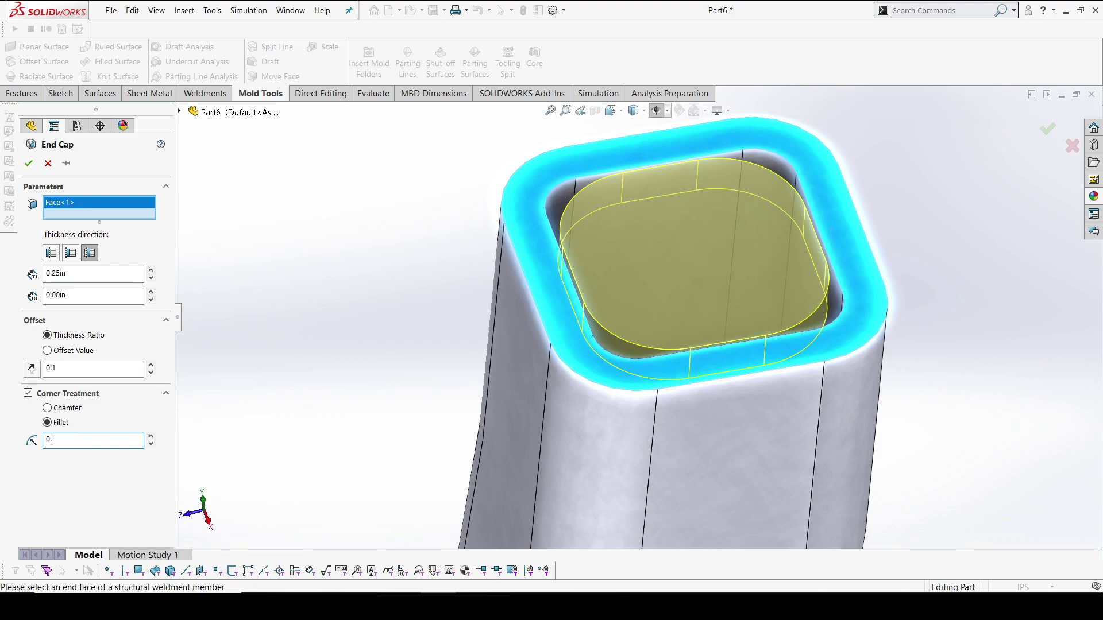
type("3")
key("Return")
Try the outward and inward thickness directions for the end cap and return to the internal one.
middle_click_drag(628, 357, 164, 364)
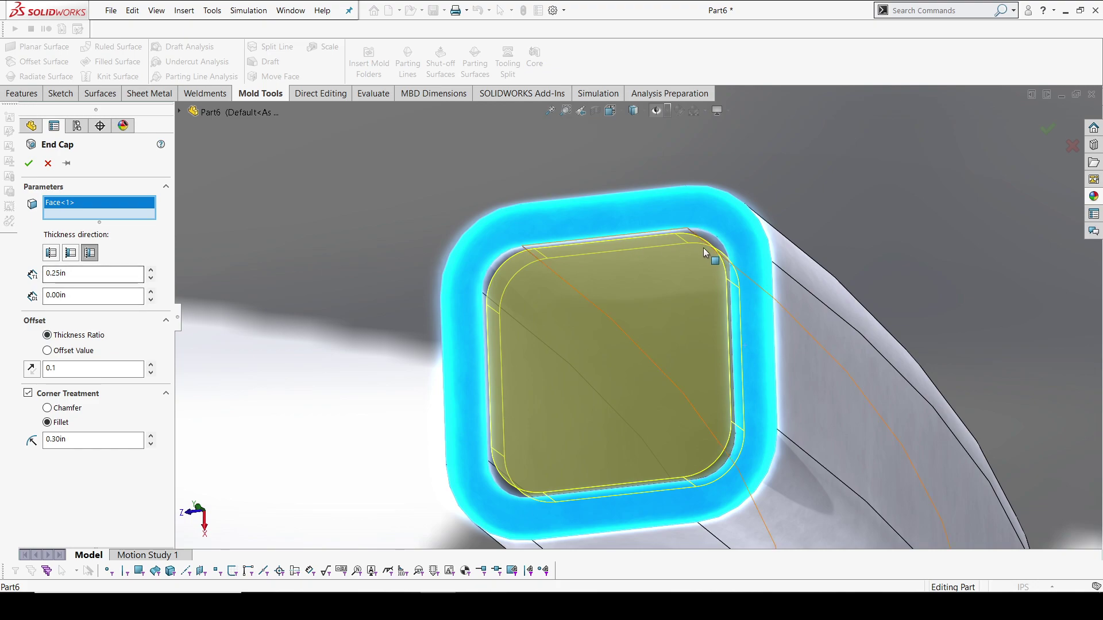
middle_click_drag(687, 454, 719, 387)
scroll(798, 215, "up", 4)
scroll(799, 215, "down", 2)
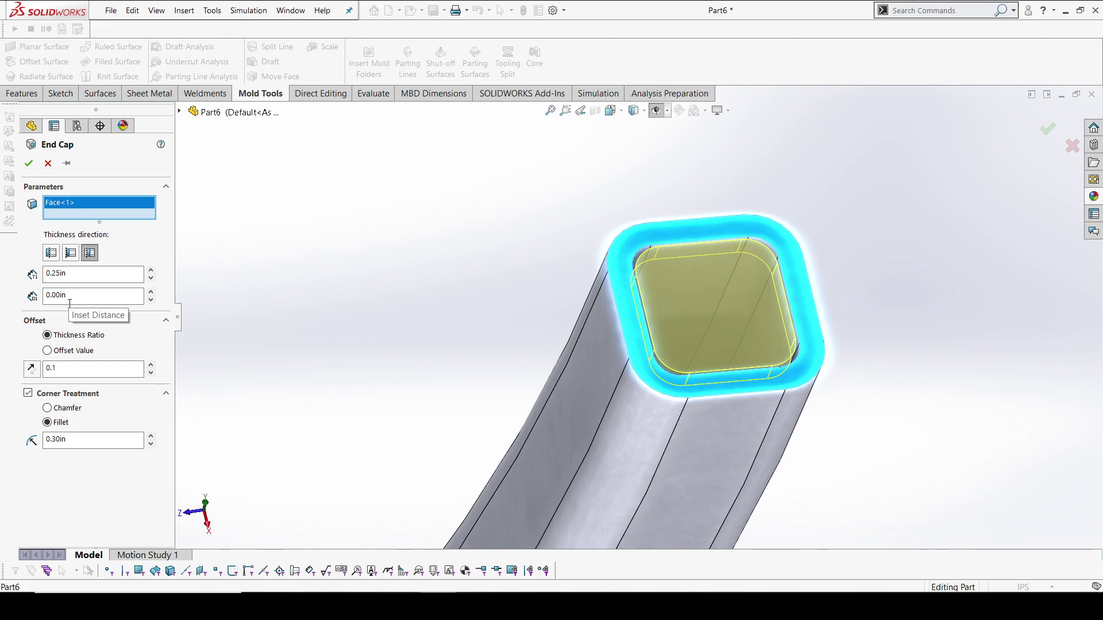
left_click(74, 258)
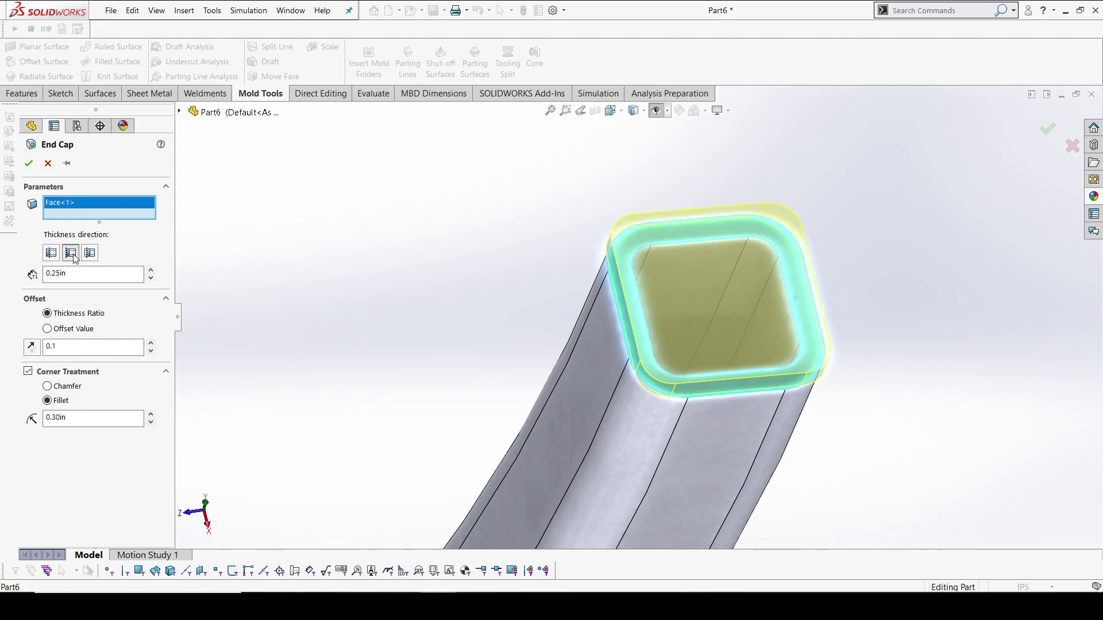
left_click(51, 255)
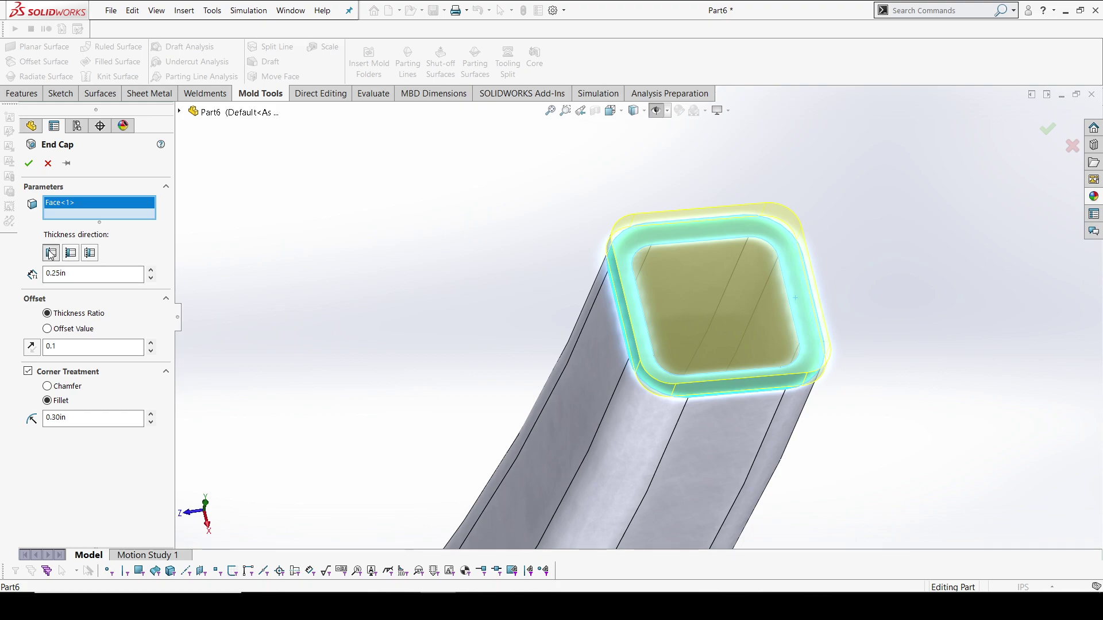
middle_click_drag(717, 288, 705, 183)
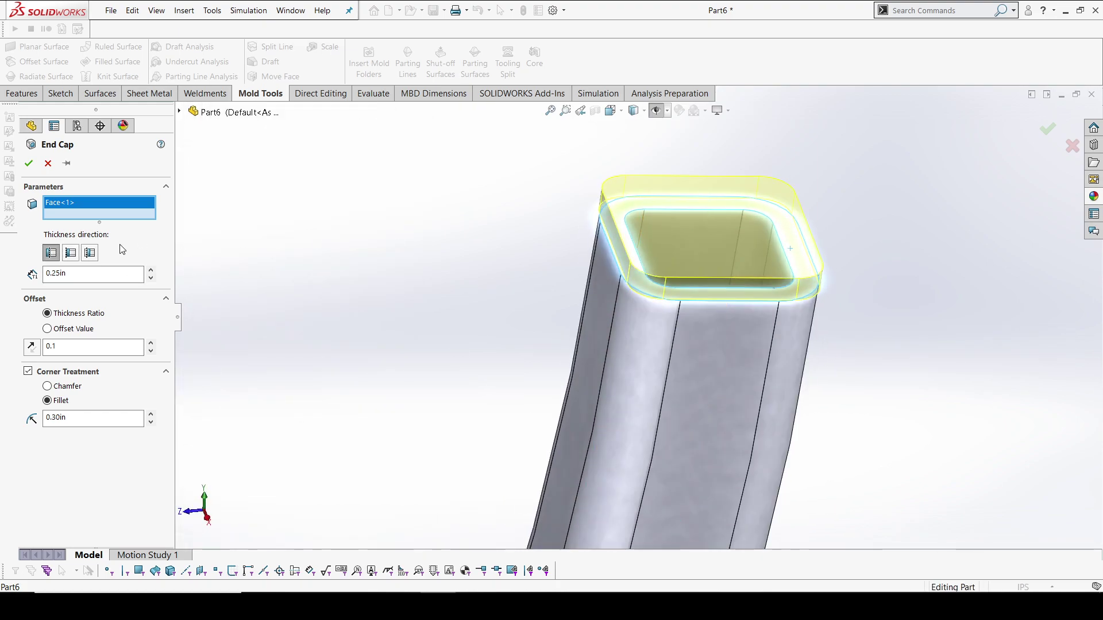
left_click(90, 255)
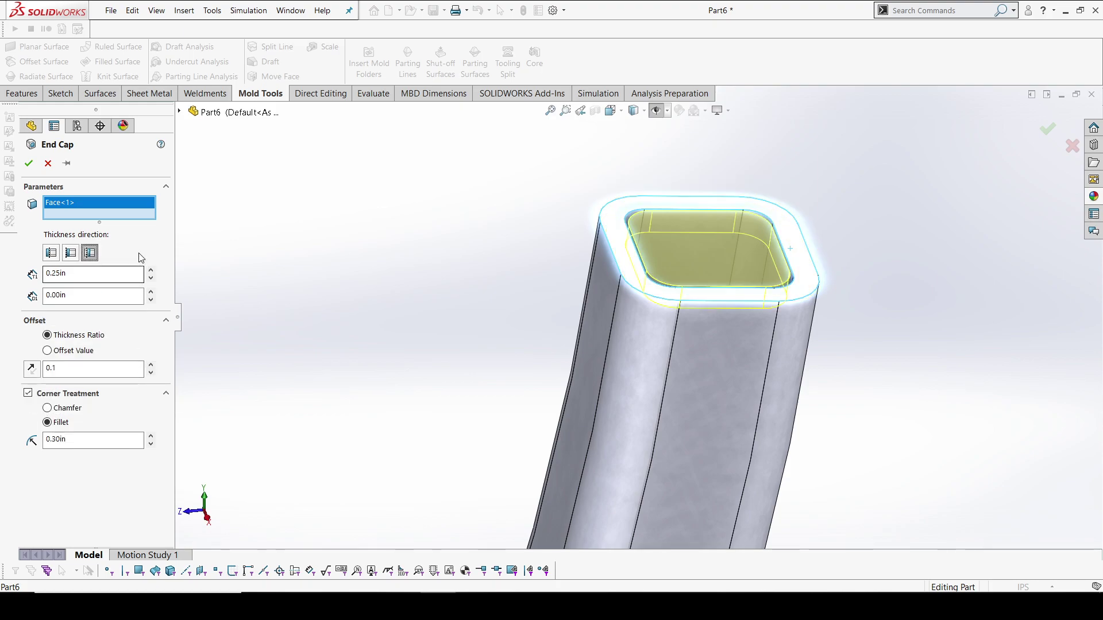
Add the upper end face of the shallower tube to the End Cap selection.
scroll(741, 260, "up", 5)
middle_click_drag(707, 291, 666, 316)
scroll(435, 416, "up", 6)
middle_click_drag(435, 418, 492, 485)
scroll(578, 284, "up", 8)
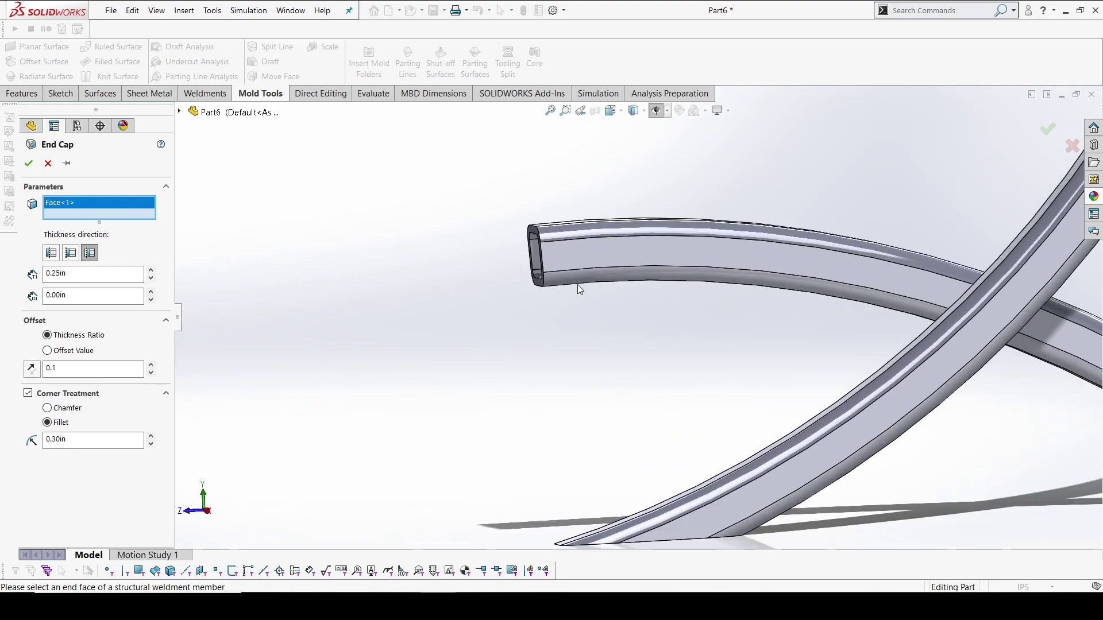
left_click(534, 226)
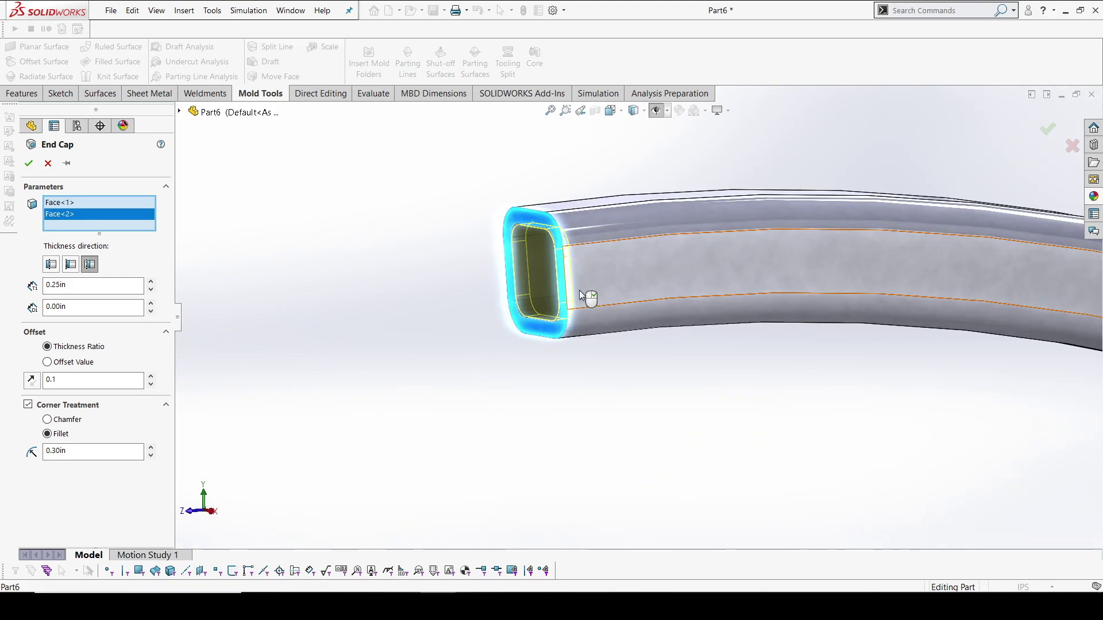
Add the trimmed bottom end faces of both tubes to the selection and create the 0.25 in thick end caps.
scroll(579, 291, "down", 8)
middle_click_drag(580, 291, 584, 374)
scroll(584, 374, "up", 8)
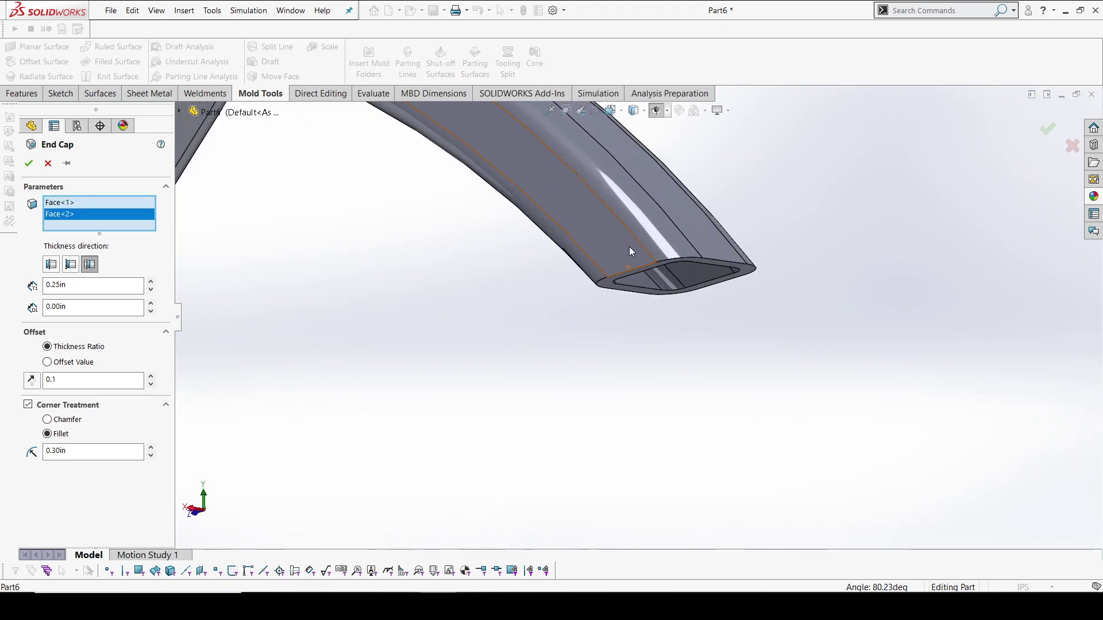
left_click(737, 265)
scroll(738, 264, "down", 7)
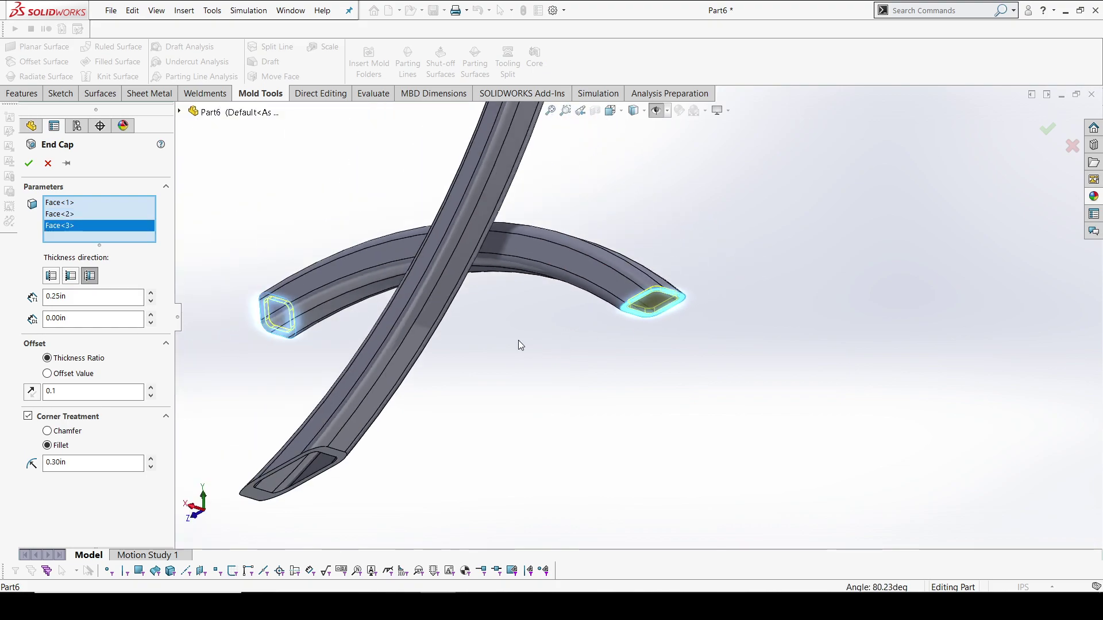
scroll(414, 422, "up", 7)
middle_click_drag(516, 384, 525, 381)
left_click(522, 384)
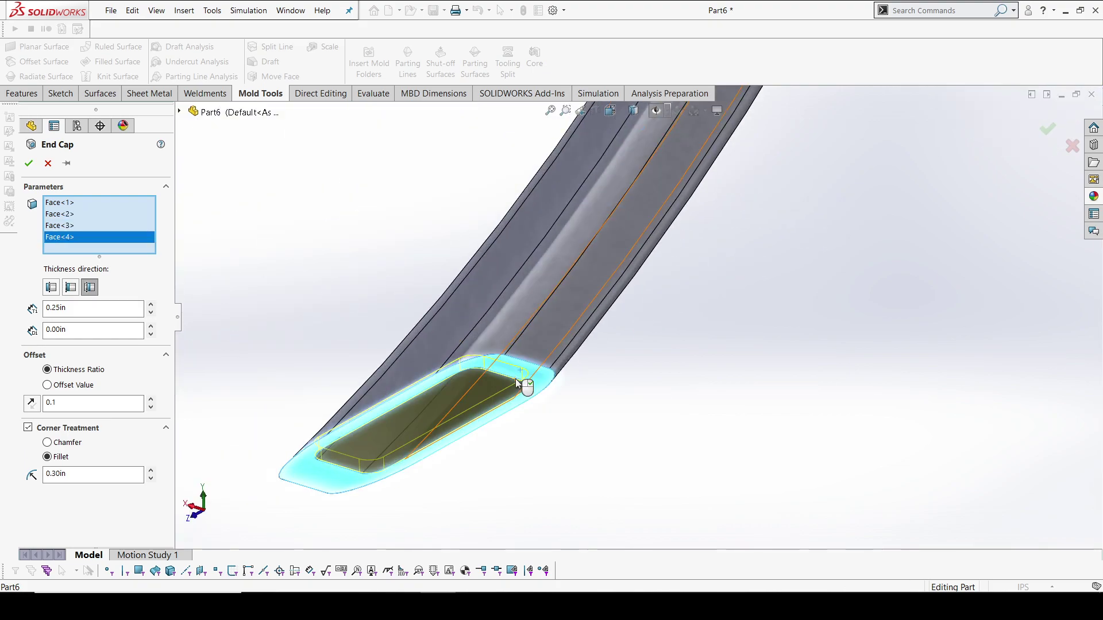
scroll(527, 377, "down", 8)
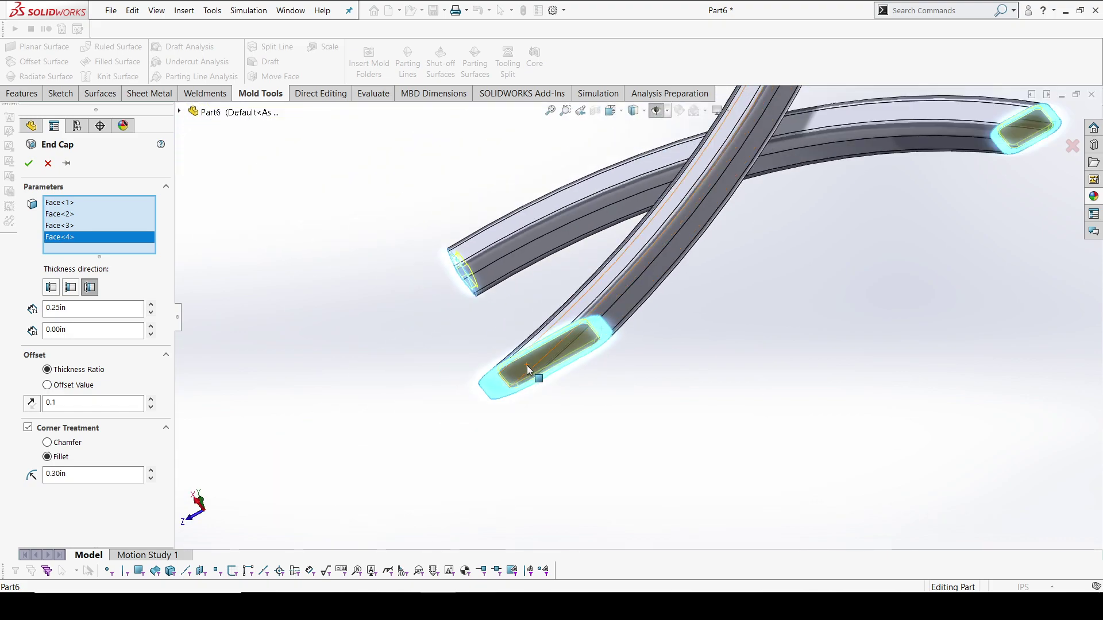
scroll(907, 220, "up", 3)
middle_click_drag(759, 299, 729, 386)
scroll(700, 199, "down", 5)
scroll(702, 198, "up", 2)
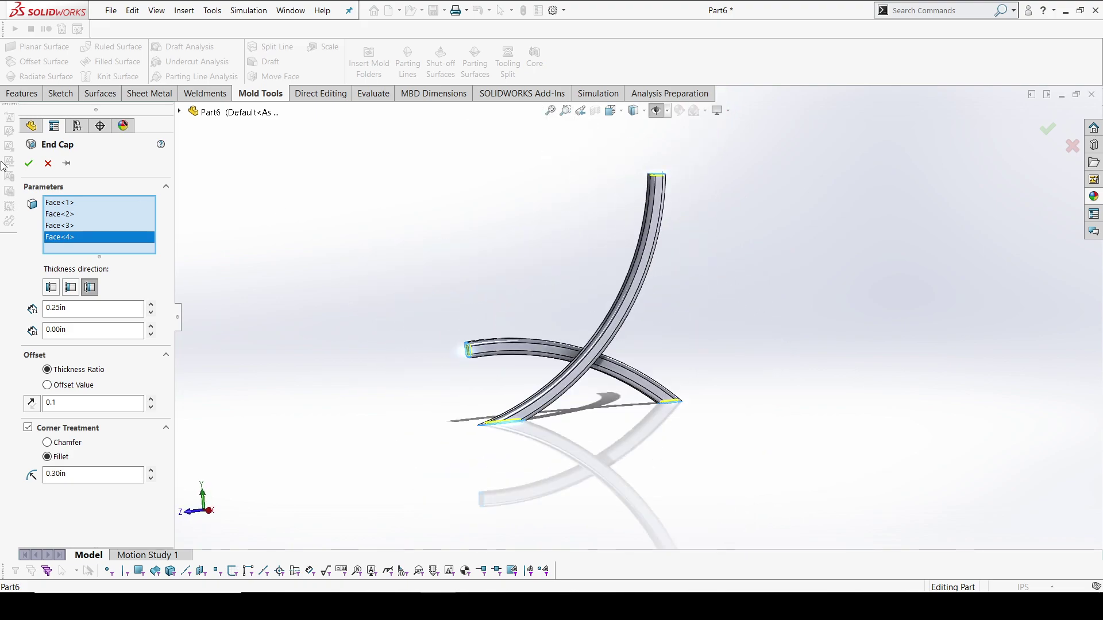
left_click(29, 169)
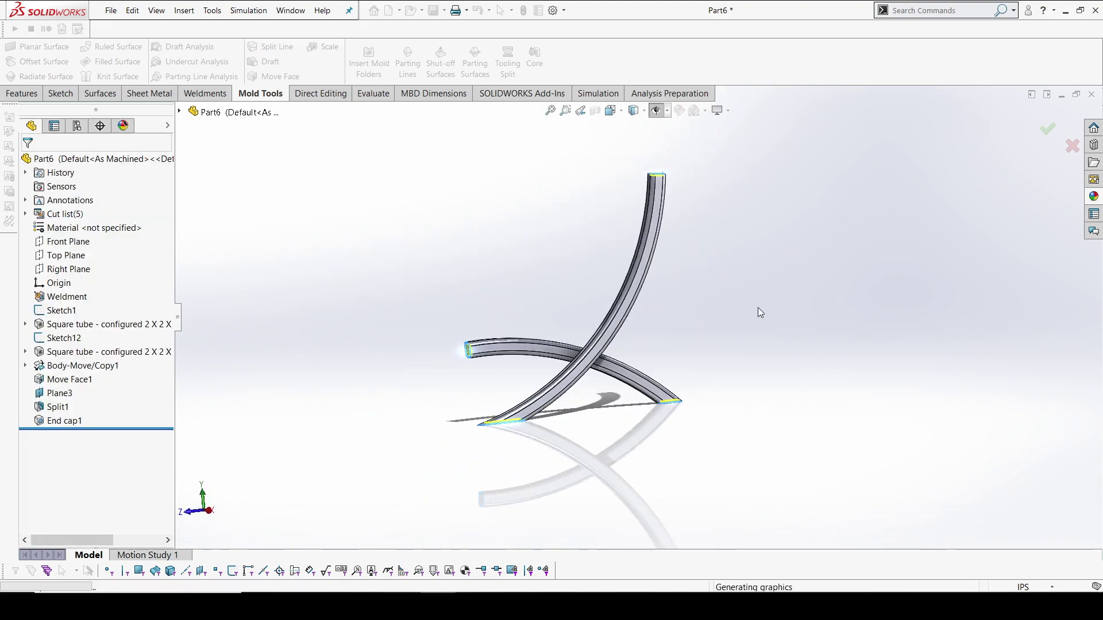
Create a reference plane offset 10 in from the Right Plane with the offset direction flipped.
scroll(488, 339, "down", 2)
middle_click_drag(488, 344, 544, 362)
scroll(551, 230, "up", 1)
middle_click_drag(543, 223, 515, 230)
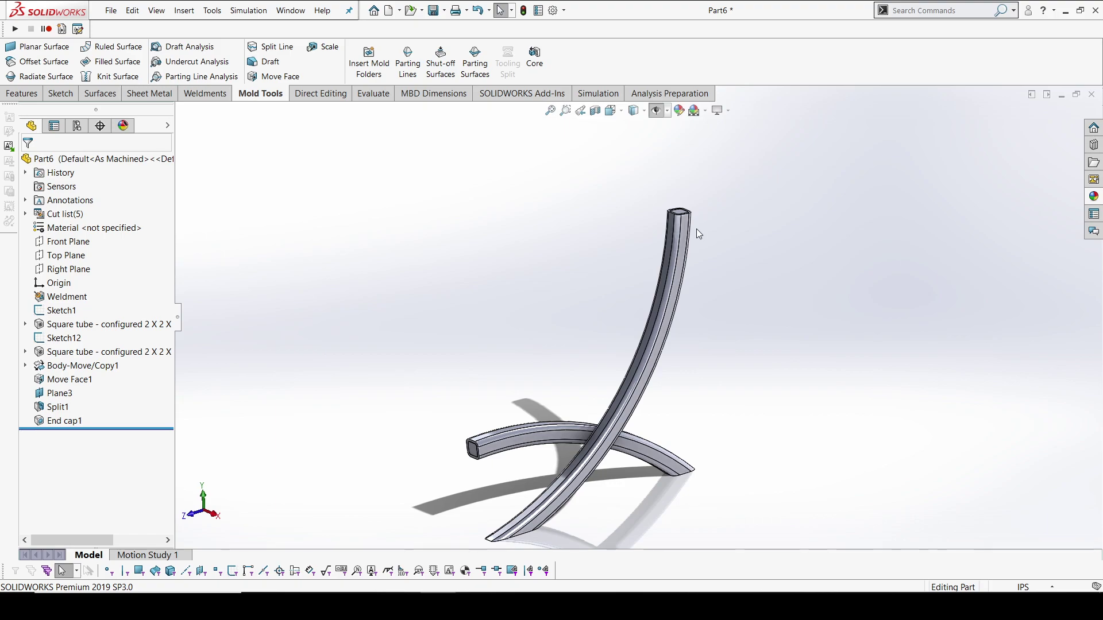
left_click(70, 269)
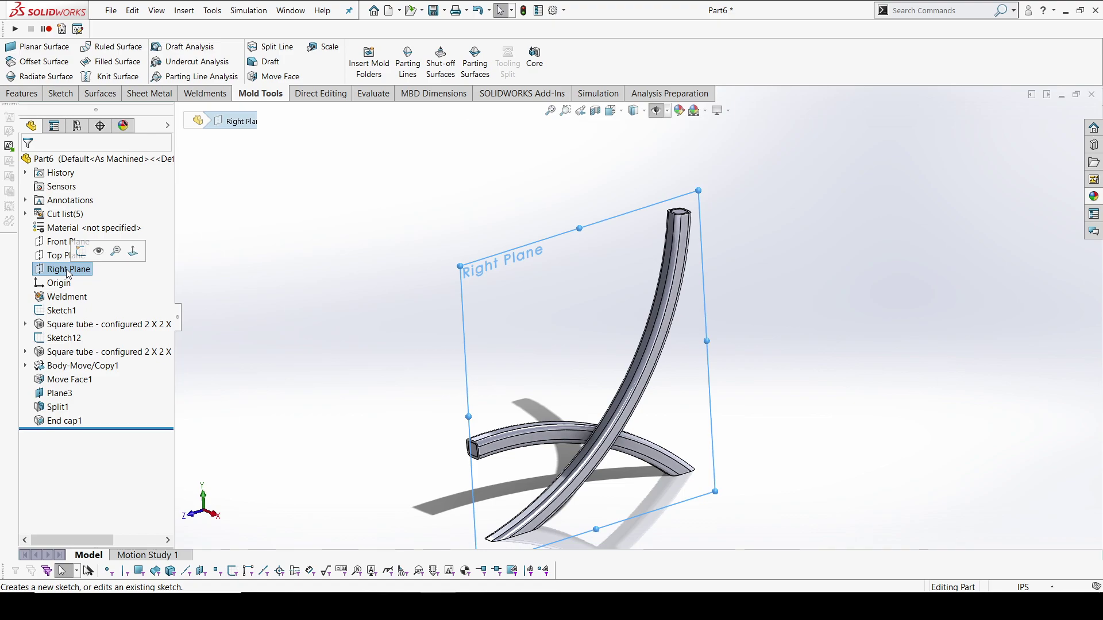
left_click(23, 93)
left_click(566, 78)
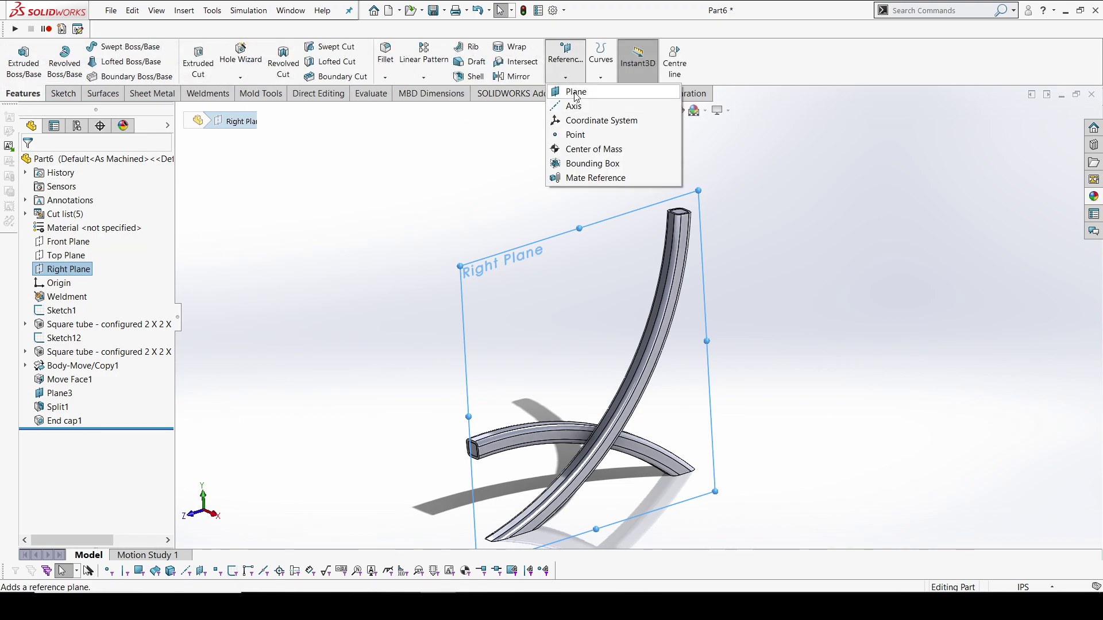
left_click(576, 91)
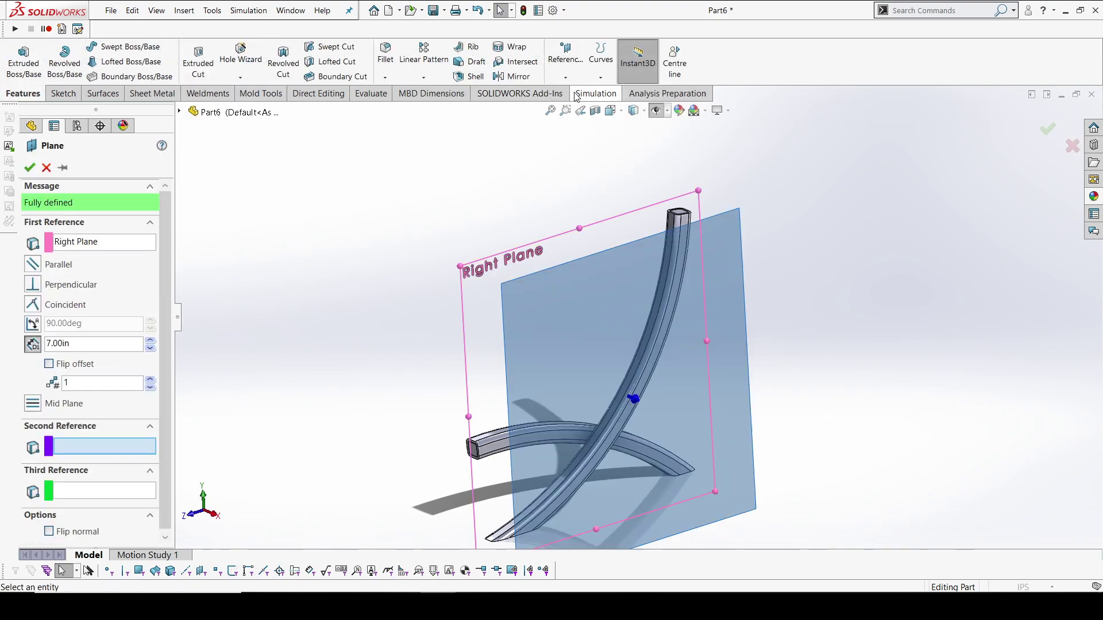
left_click(78, 369)
type("10")
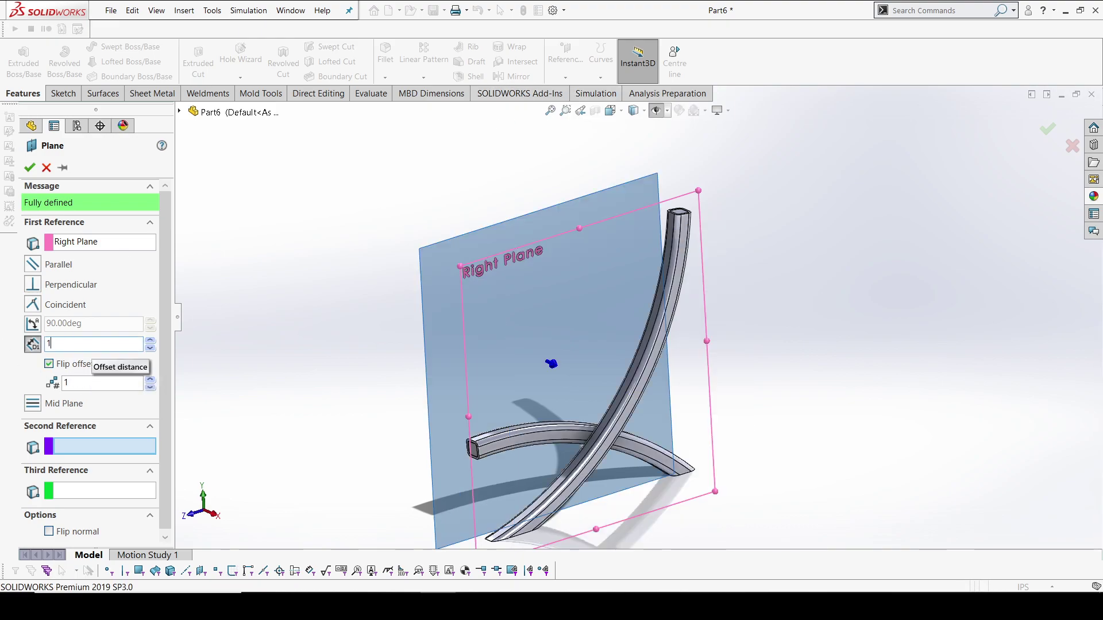
key("Return")
middle_click_drag(521, 340, 403, 272)
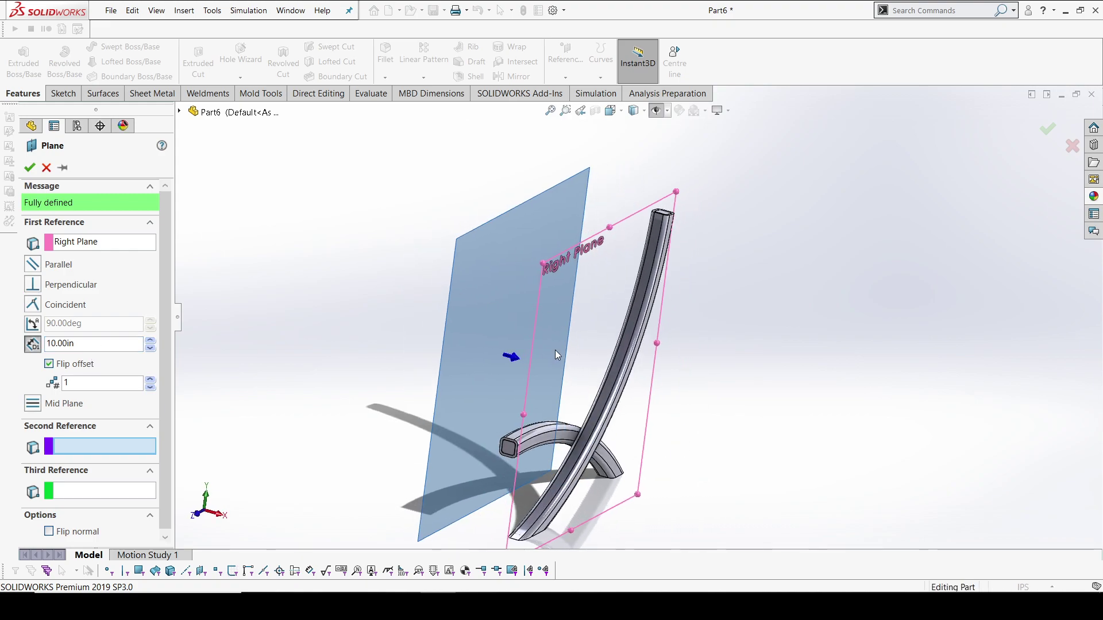
left_click(30, 167)
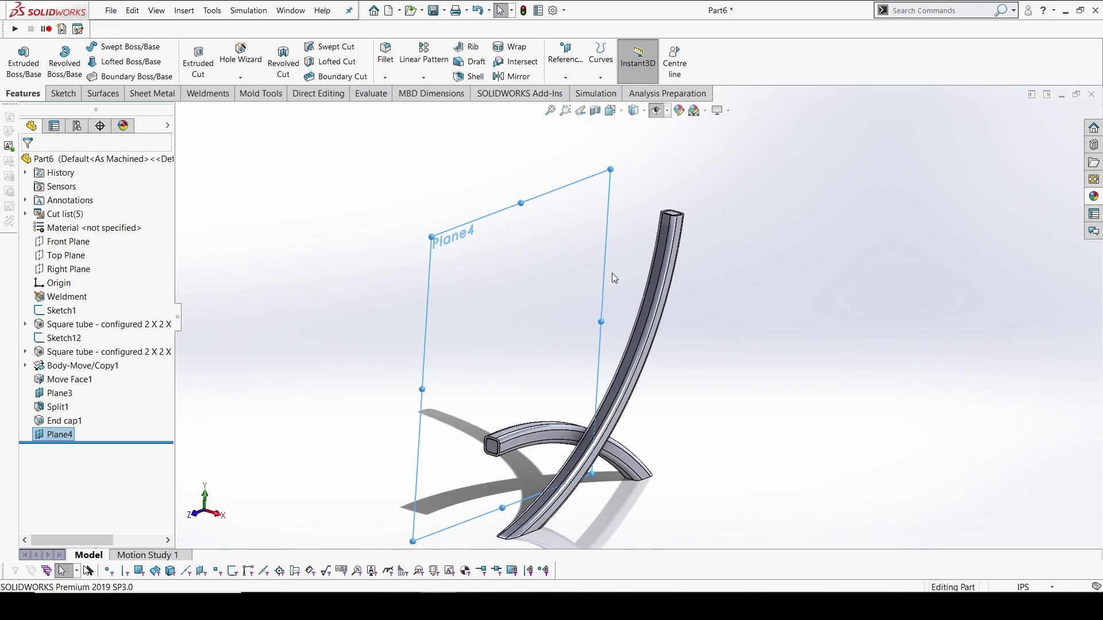
Mirror all tube and end cap bodies about the new offset plane.
left_click(515, 77)
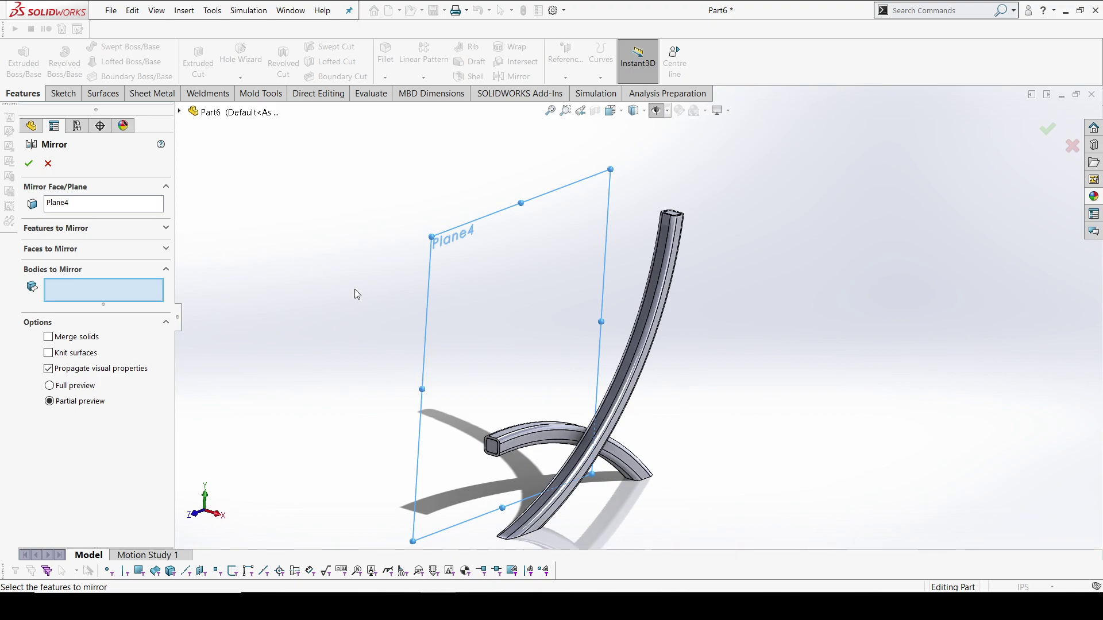
scroll(354, 290, "up", 3)
left_click_drag(335, 167, 785, 485)
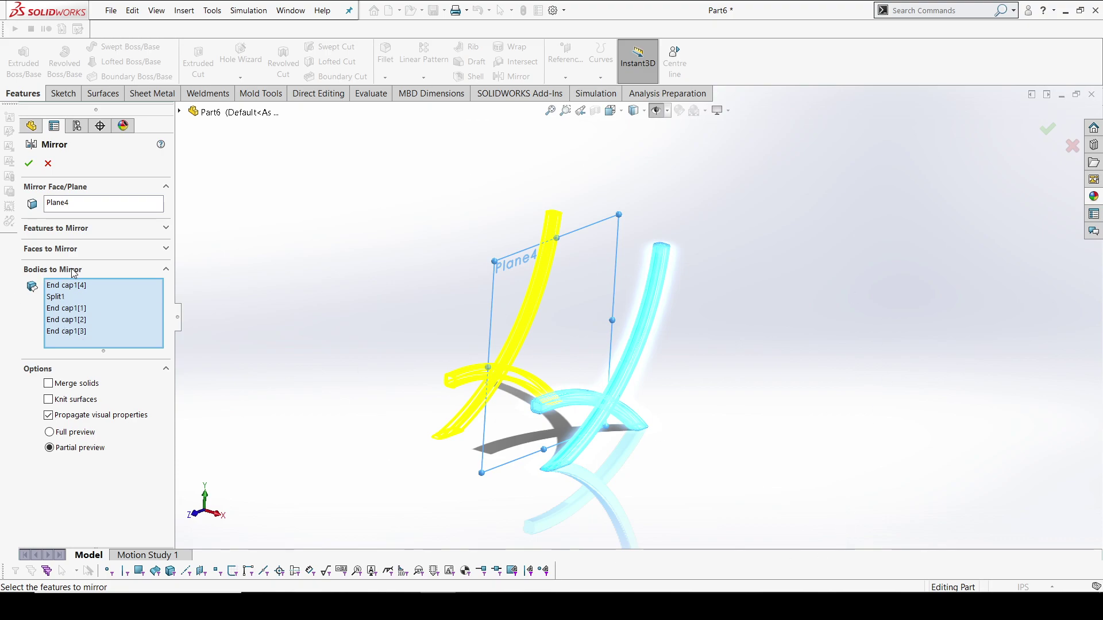
left_click(30, 165)
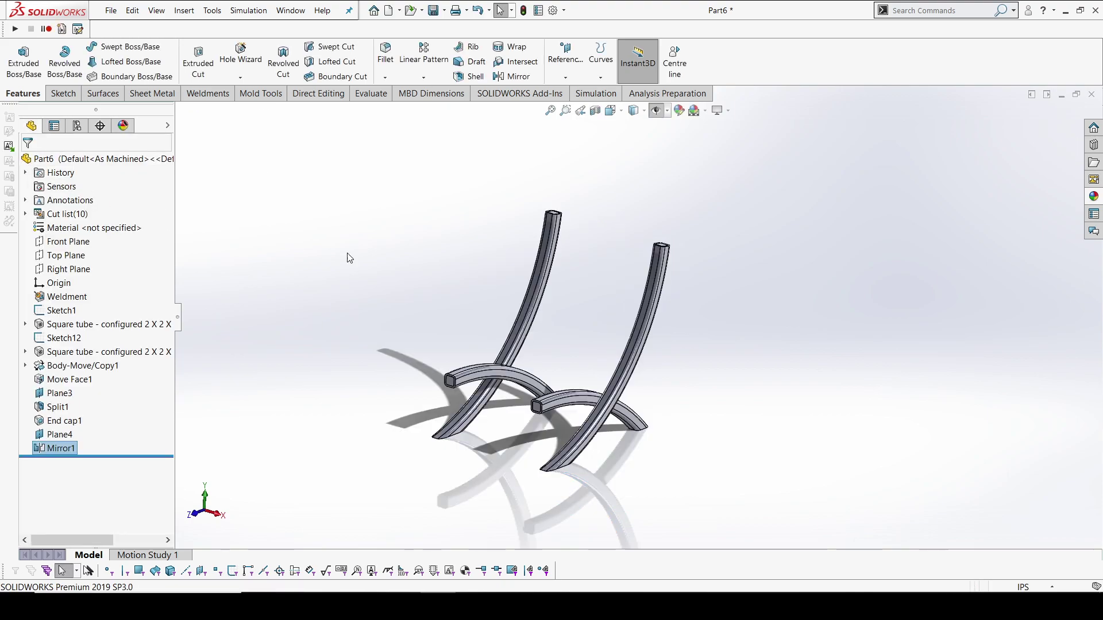
Examine the original and mirrored tube frames from different angles.
middle_click_drag(543, 348, 498, 364)
scroll(523, 328, "up", 1)
scroll(515, 368, "up", 2)
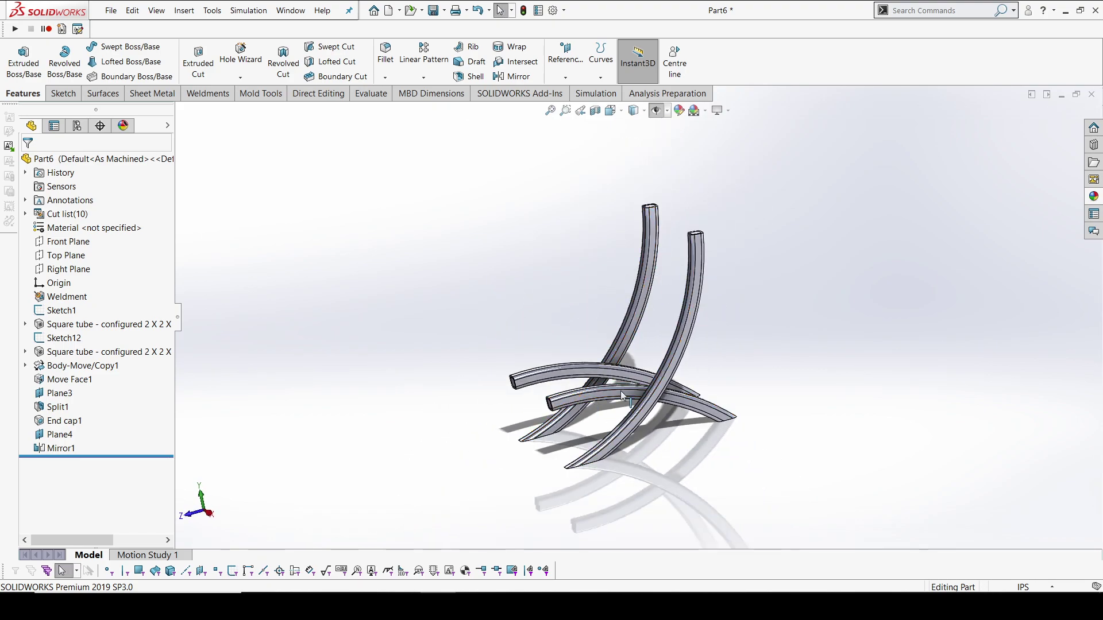
scroll(613, 420, "down", 2)
mouse_move(614, 420)
middle_mouse_down()
mouse_move(647, 414)
mouse_move(588, 443)
mouse_move(617, 438)
middle_mouse_up()
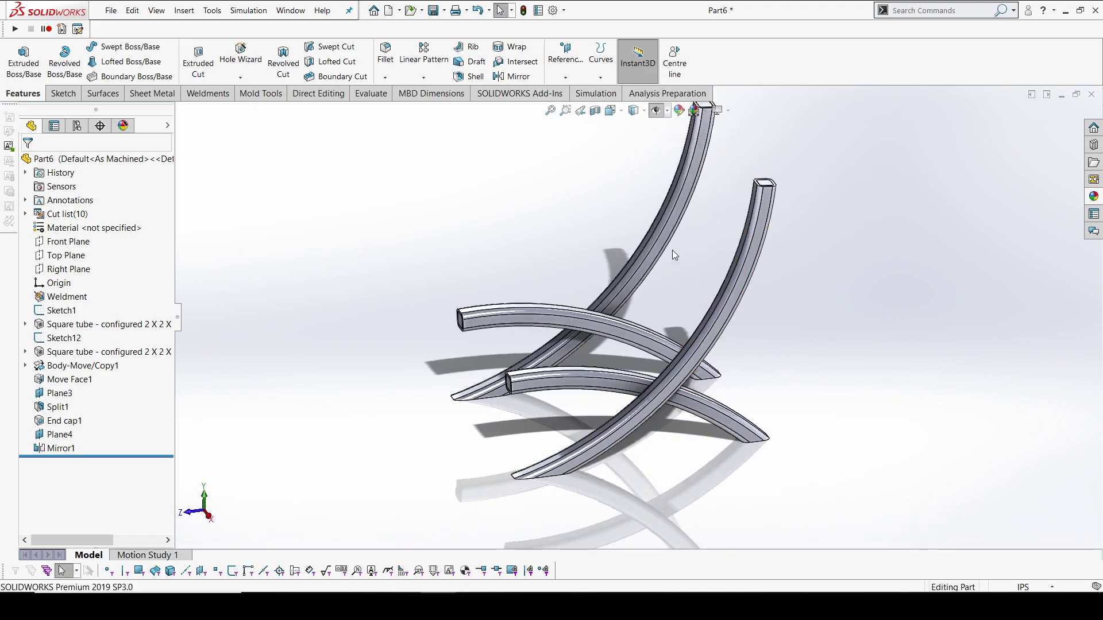
scroll(667, 261, "up", 4)
scroll(687, 226, "down", 4)
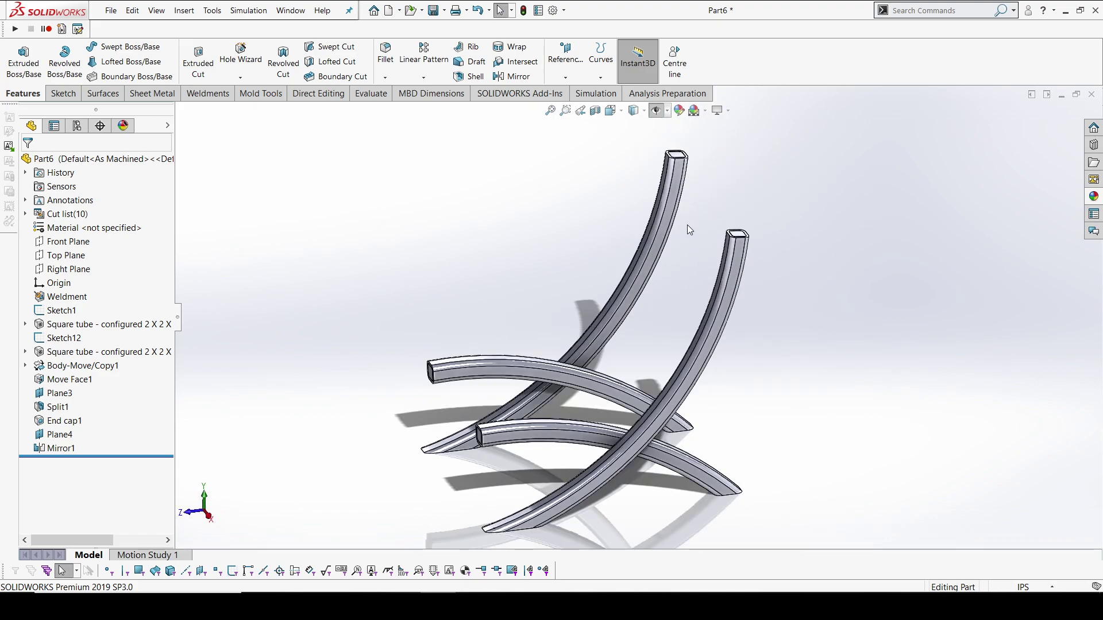
Sketch a circle about 0.93 in in diameter on the mirrored steep tube's flat side face, just below its upper end.
scroll(694, 178, "down", 5)
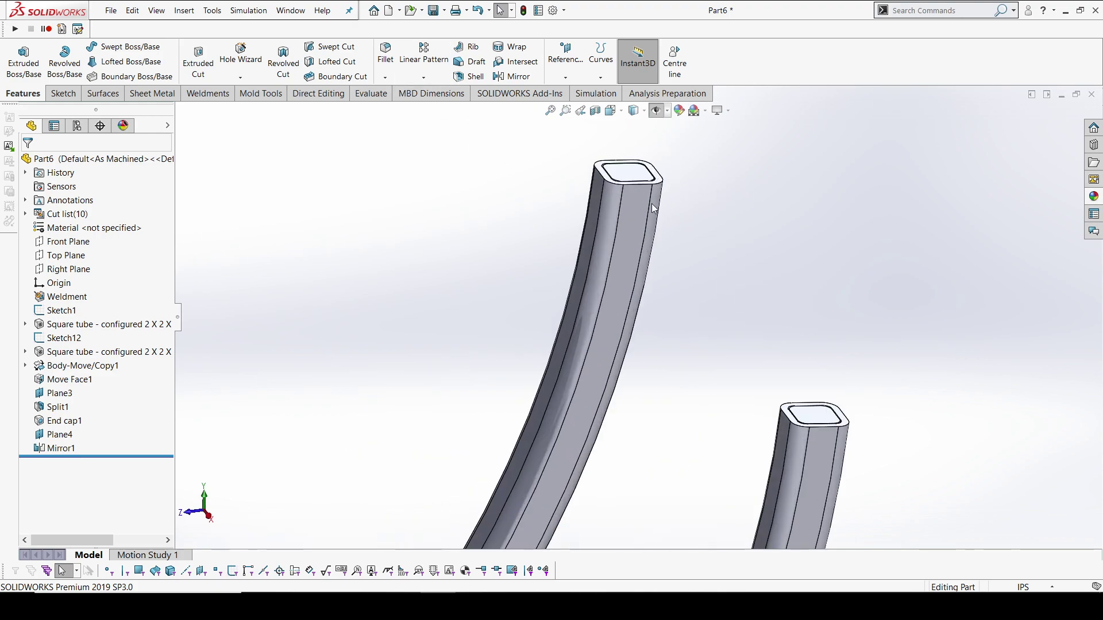
left_click(636, 204)
left_click(688, 172)
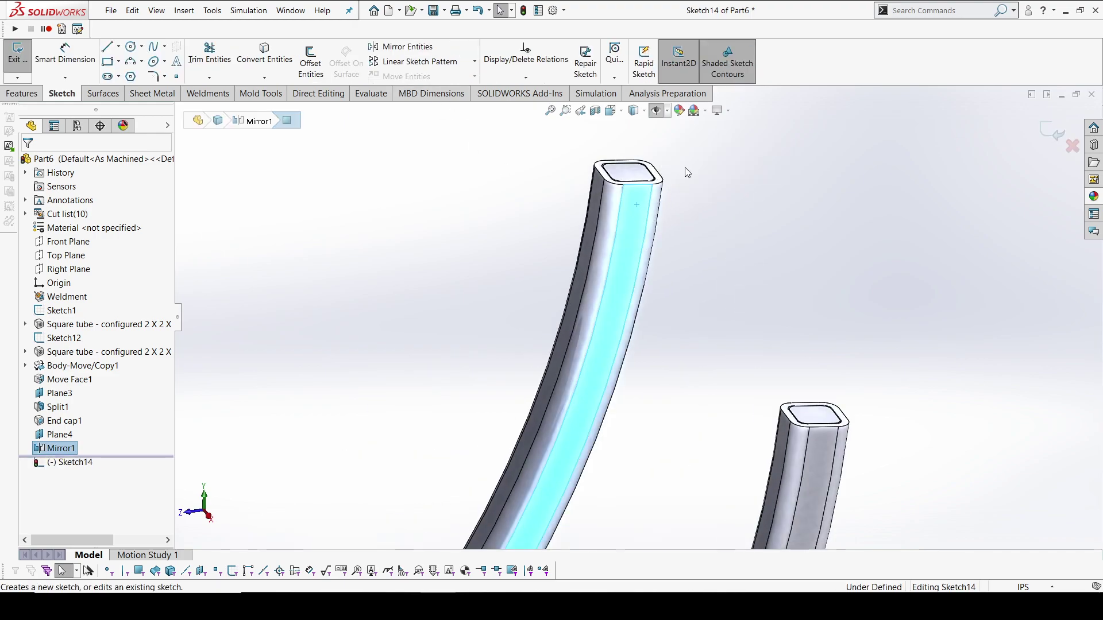
left_click(131, 46)
left_click(596, 233)
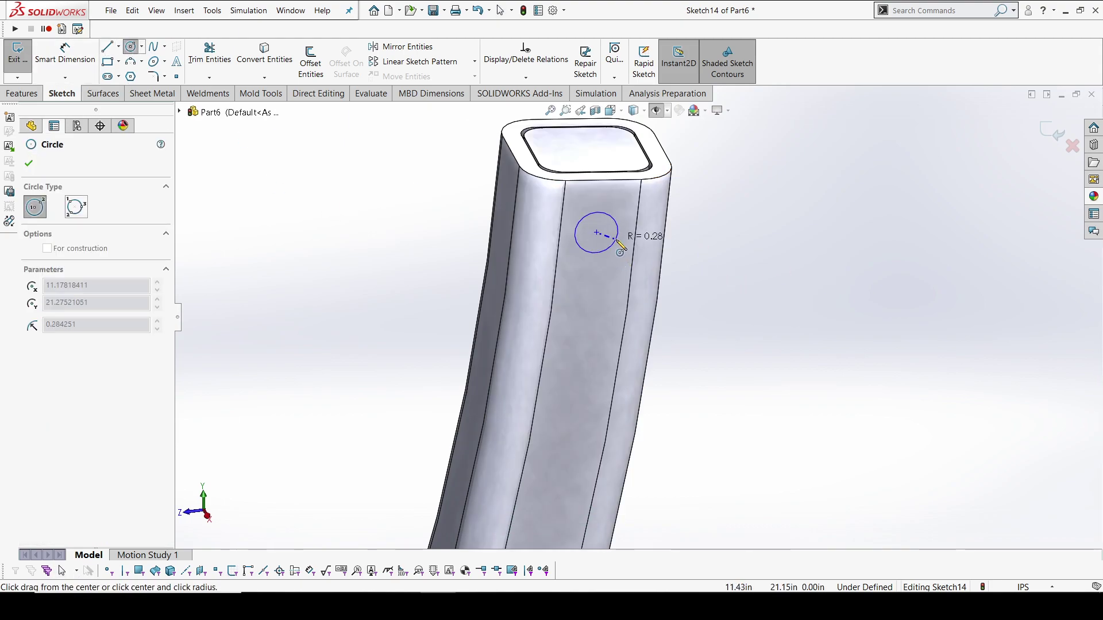
left_click(631, 249)
key("Escape")
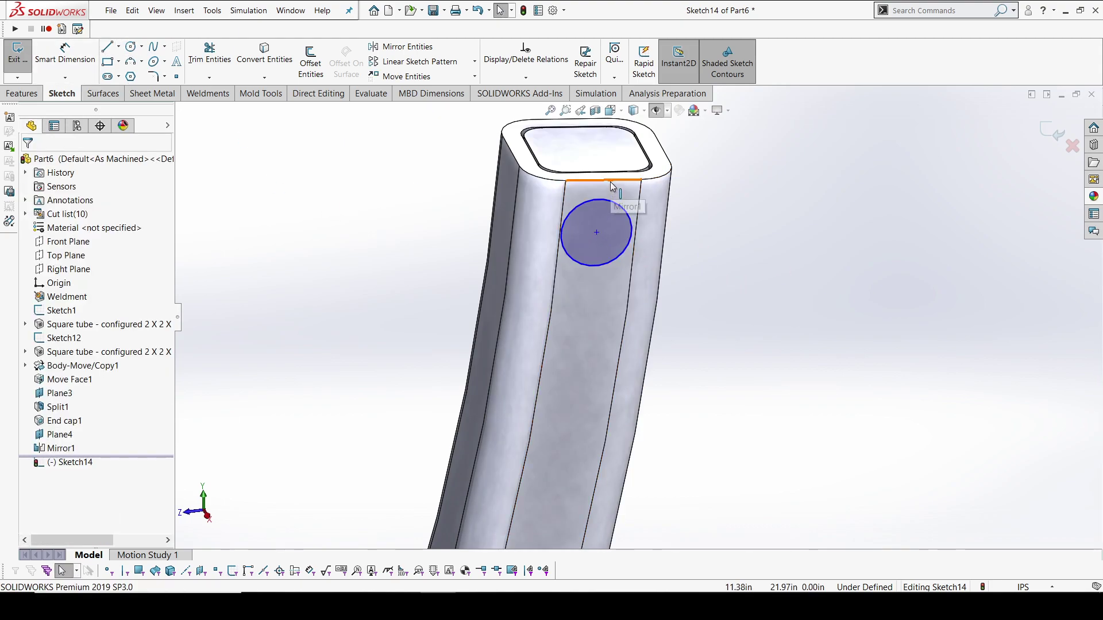
Dimension the circle's diameter and set it to 1 in.
left_click(631, 226)
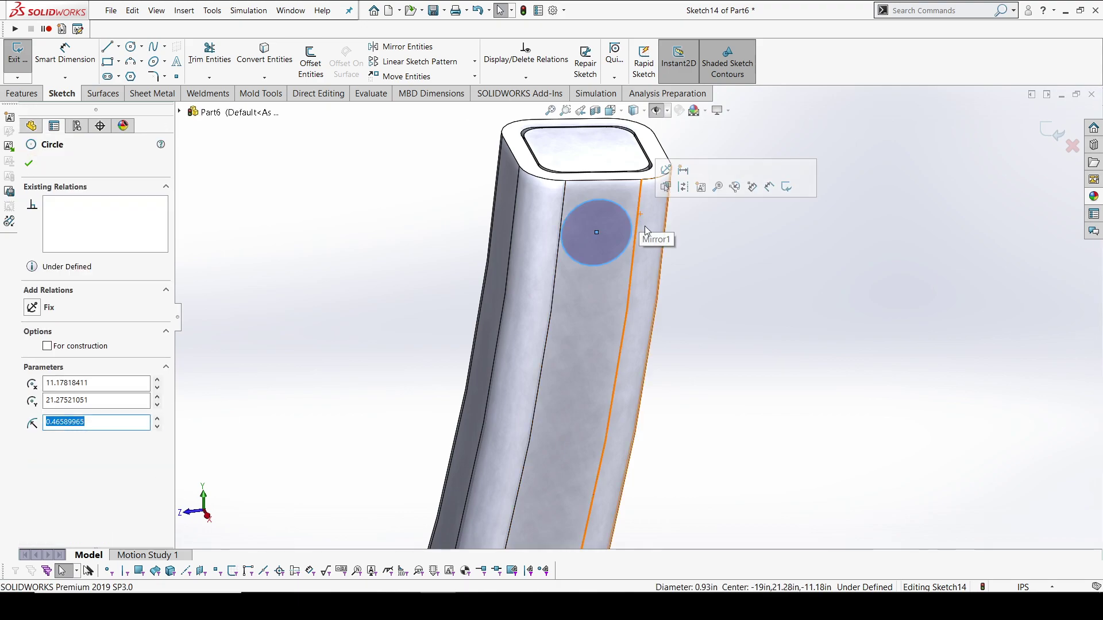
key("Escape")
left_click(65, 52)
left_click(627, 246)
left_click(764, 311)
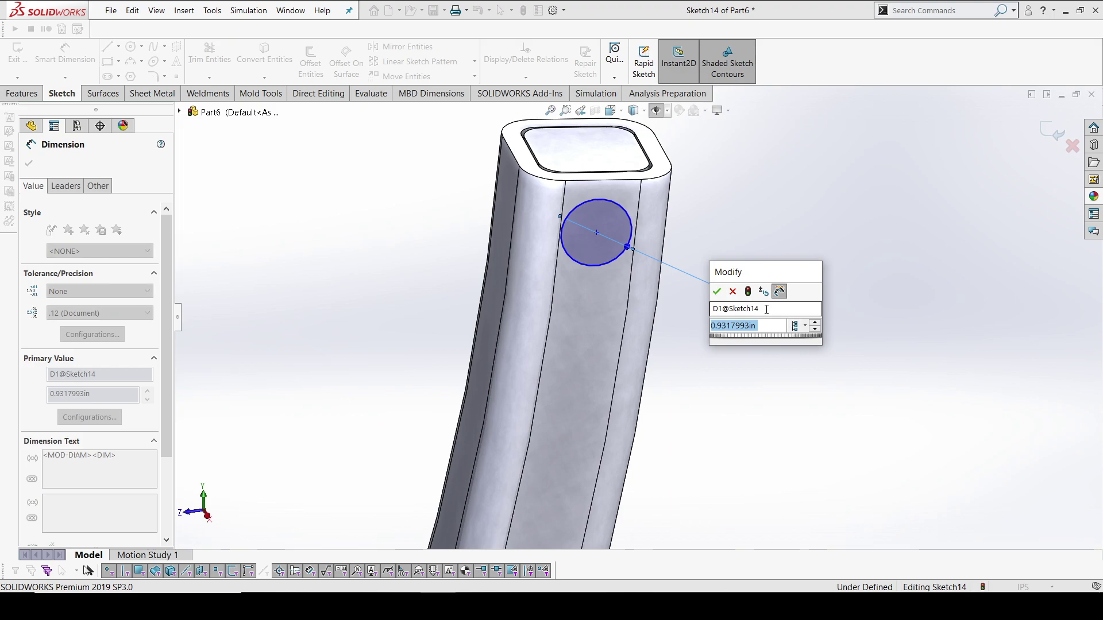
type("1")
key("Return")
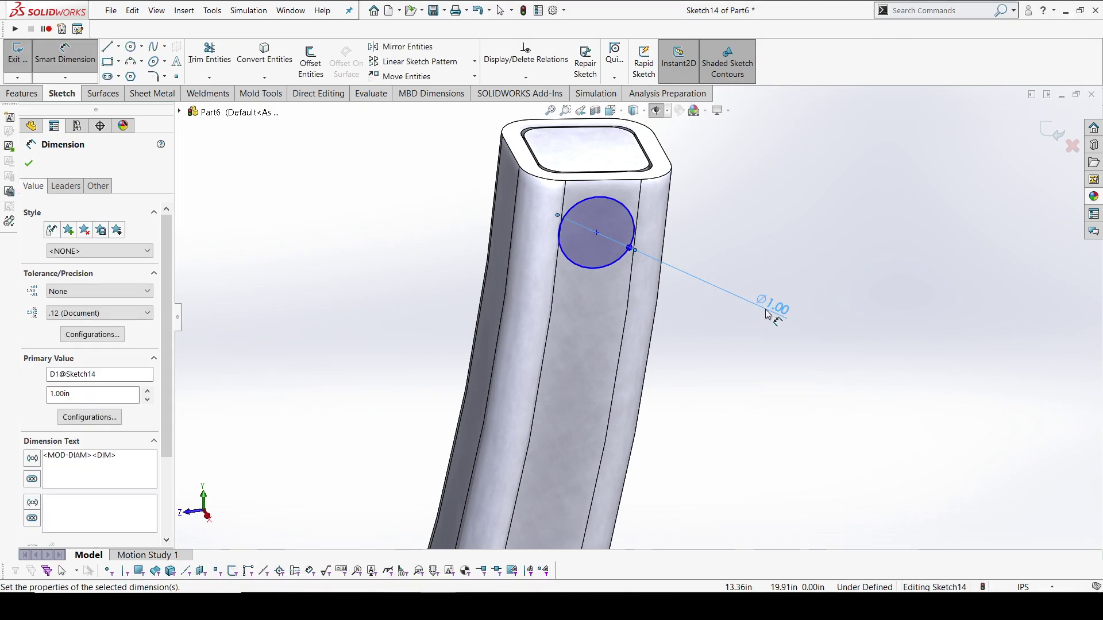
Dimension the circle's center 1 in below the tube's upper edge.
left_click(778, 238)
left_click(632, 183)
left_click(598, 232)
left_click(731, 213)
type("1")
key("Return")
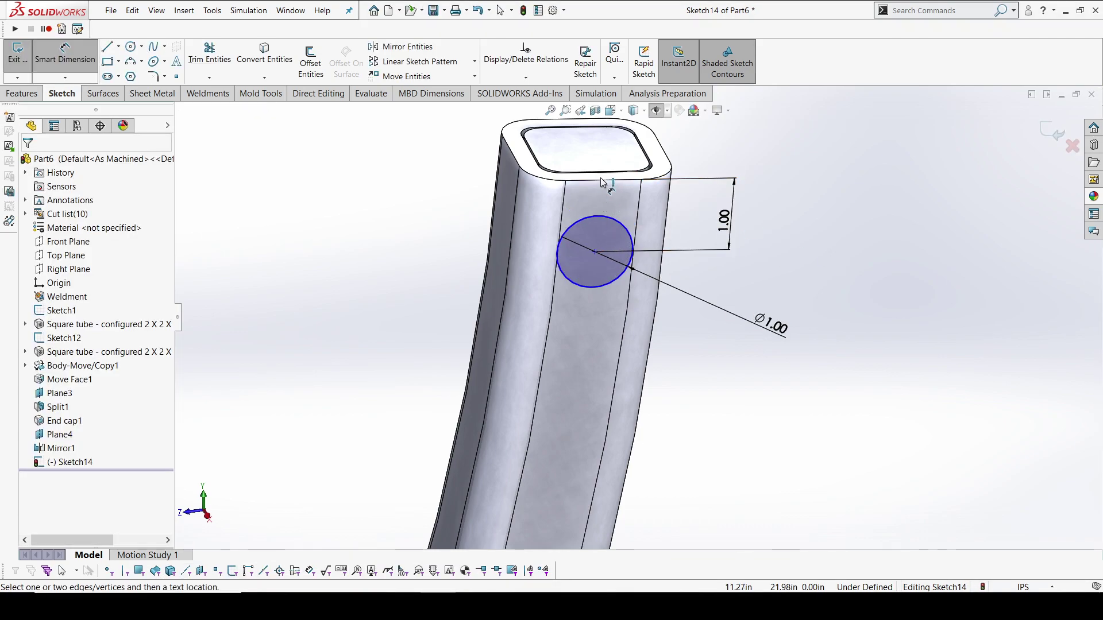
Shift the circle's center so it sits midway across the steep tube's flat side face.
middle_click_drag(575, 226, 613, 226)
key("Escape")
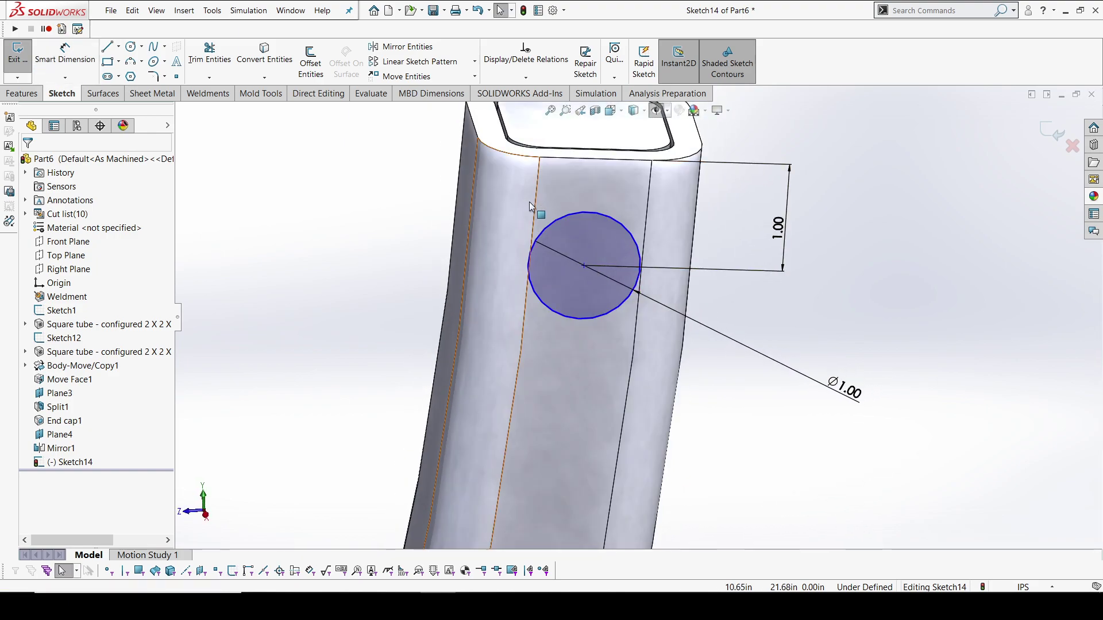
left_click_drag(583, 266, 585, 264)
left_click(801, 292)
Look at the model from the Right view and change its display style to wireframe.
scroll(801, 292, "up", 3)
scroll(801, 291, "up", 4)
scroll(580, 247, "down", 4)
scroll(651, 336, "up", 8)
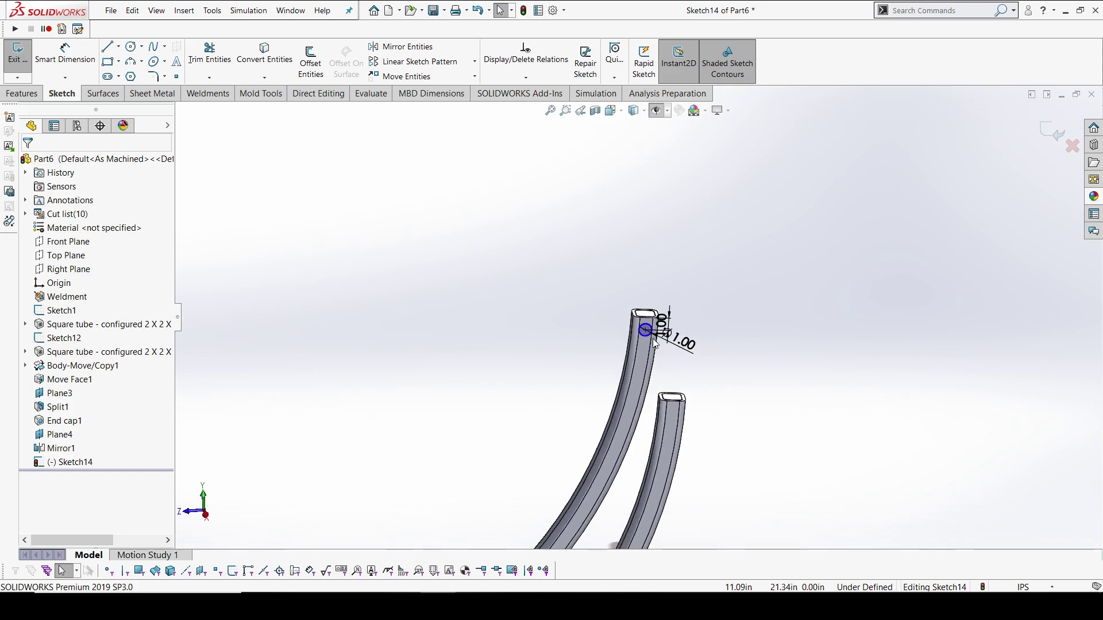
scroll(651, 336, "down", 4)
middle_click_drag(652, 335, 665, 339)
scroll(588, 416, "up", 7)
scroll(586, 417, "down", 7)
middle_click_drag(618, 426, 598, 429)
key("space")
left_click(519, 372)
scroll(650, 398, "down", 4)
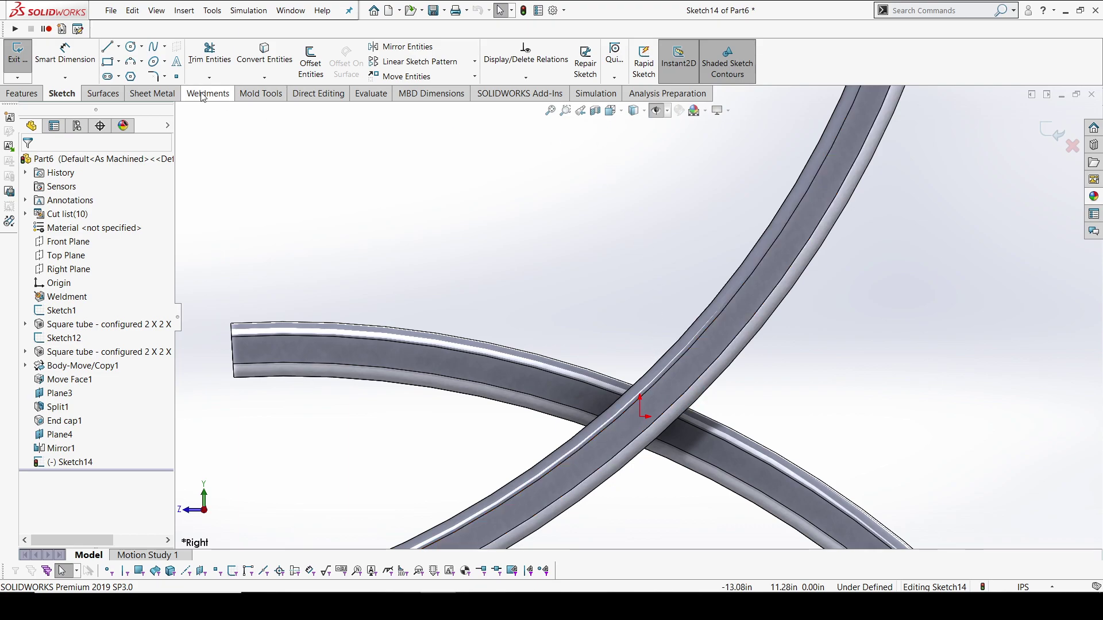
left_click(630, 118)
left_click(639, 195)
scroll(649, 386, "down", 3)
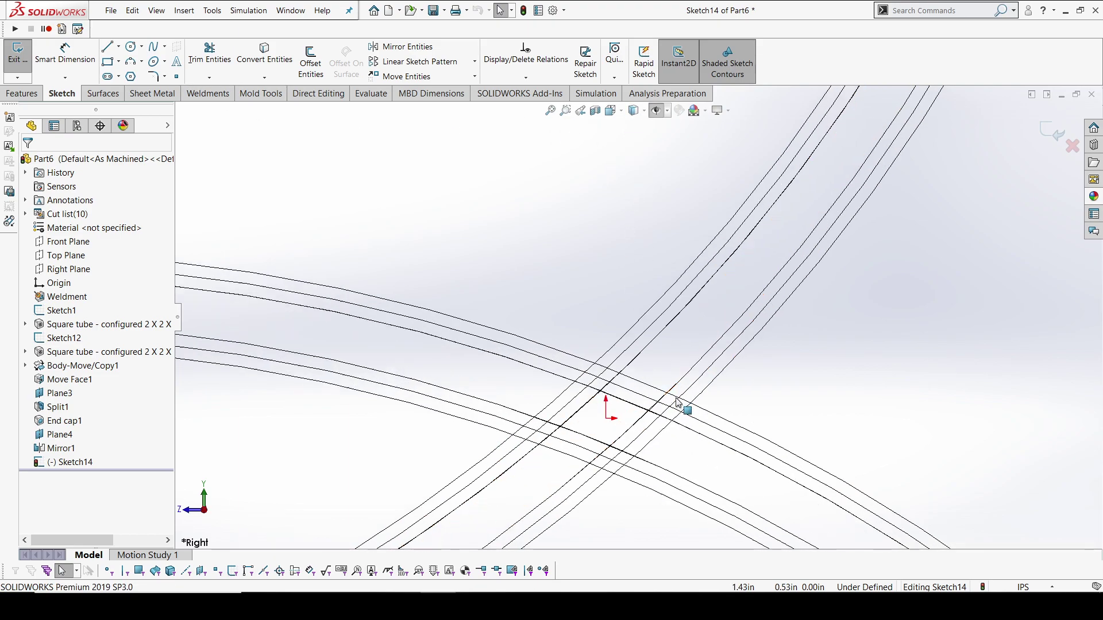
Sketch two circles inside the steep tube, one about 0.9 in in diameter just above the tube crossing and a larger one just below it.
left_click(132, 47)
left_click(655, 327)
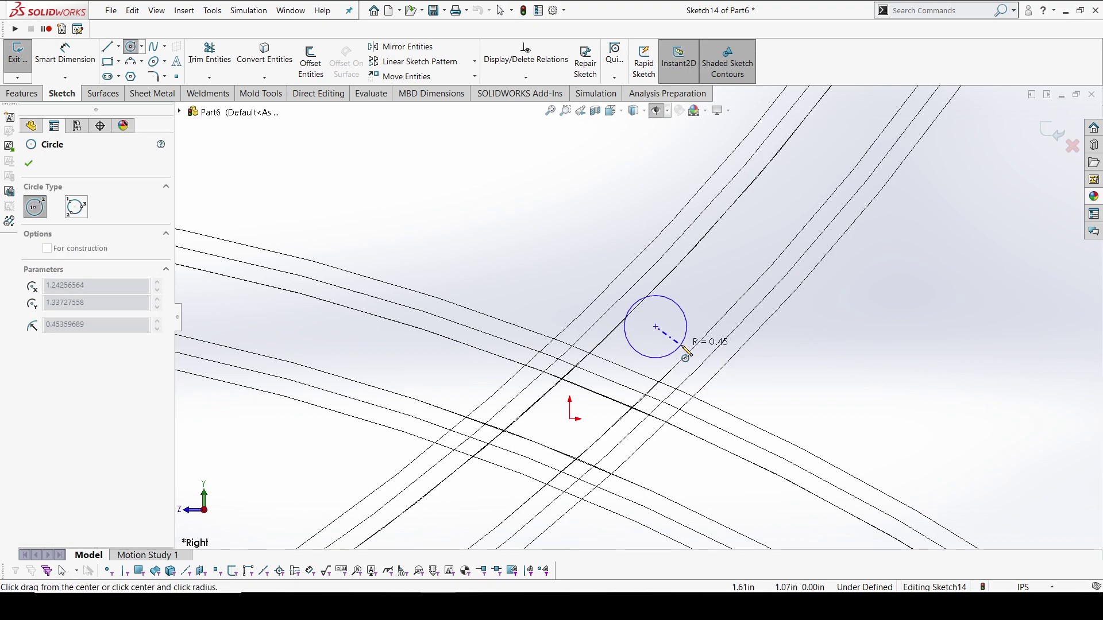
left_click(682, 345)
scroll(655, 351, "up", 4)
scroll(579, 393, "down", 3)
left_click(544, 396)
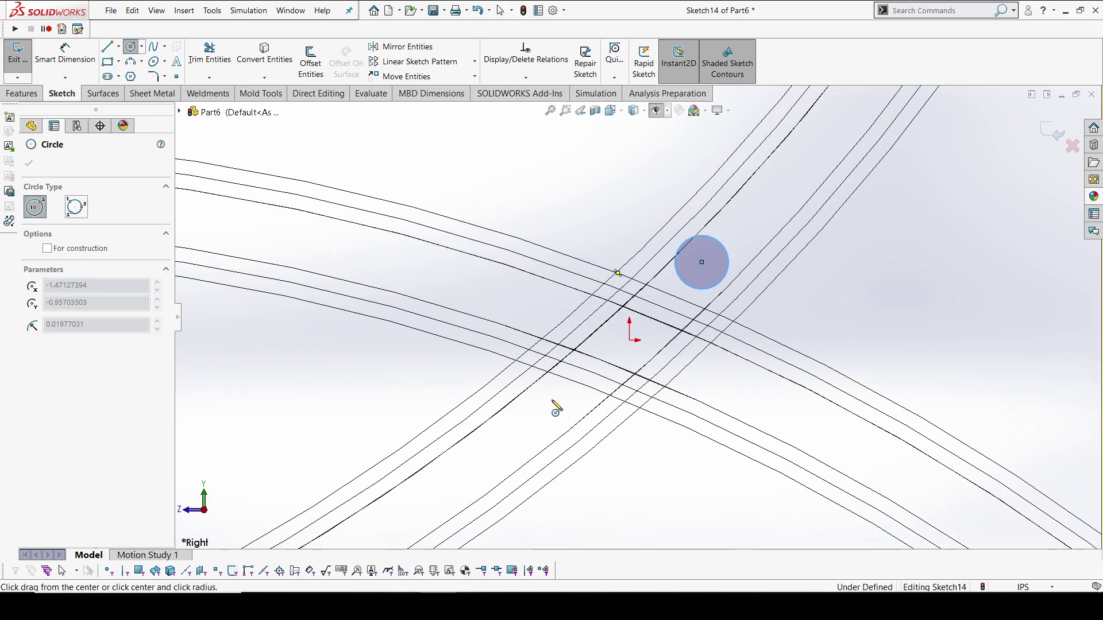
left_click(581, 414)
key("Escape")
Try to offset the steep tube's curved edge toward the tube's middle, starting at 0.25 in and increasing the distance past 0.45 in.
scroll(615, 353, "up", 5)
scroll(495, 410, "down", 1)
scroll(780, 209, "down", 1)
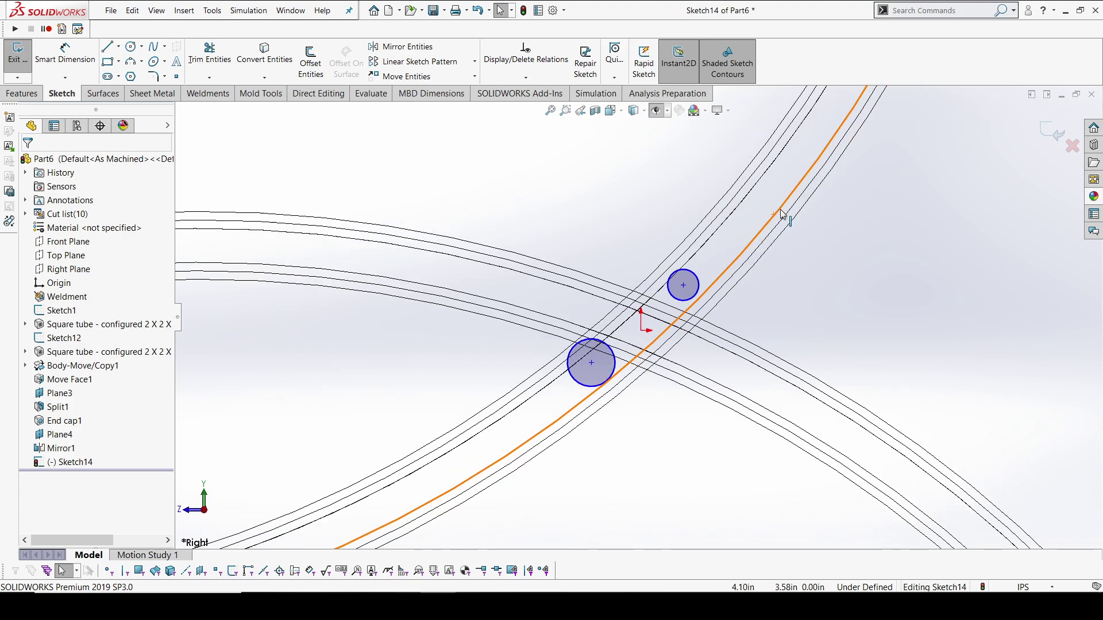
scroll(781, 209, "down", 2)
left_click(311, 61)
left_click(708, 193)
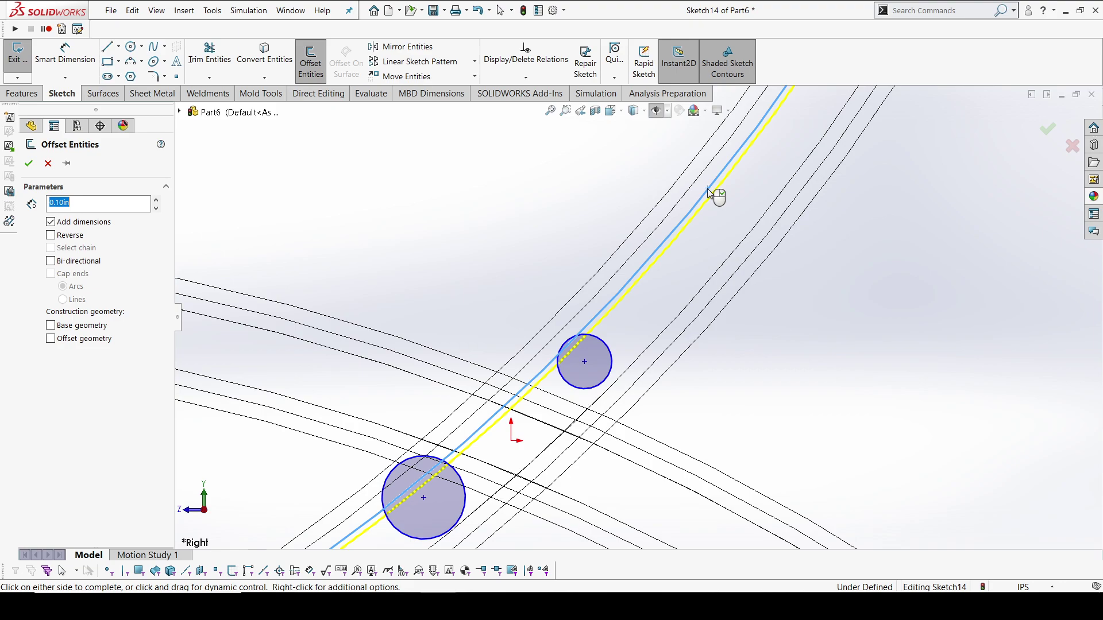
left_click(119, 207)
type("0.25")
key("Return")
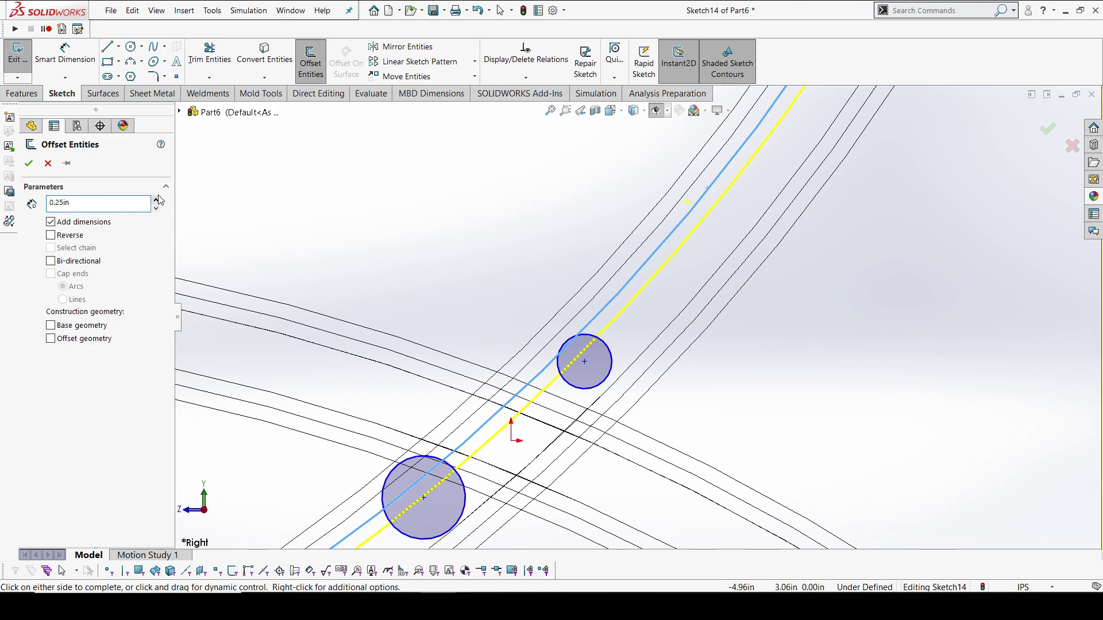
double_click(156, 199)
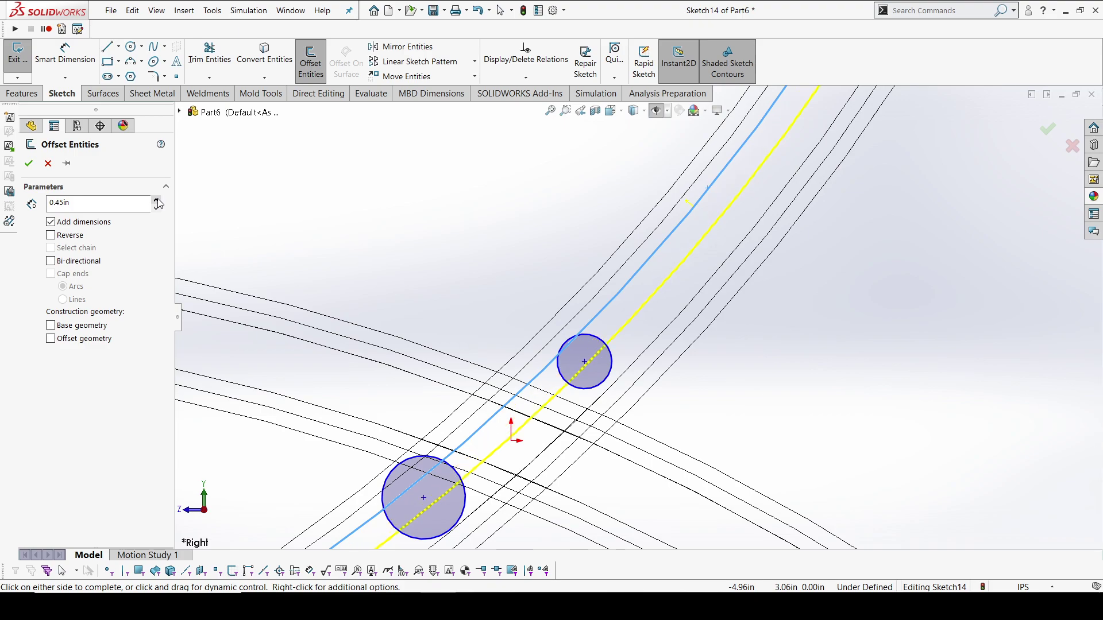
left_click(156, 199)
key("Return")
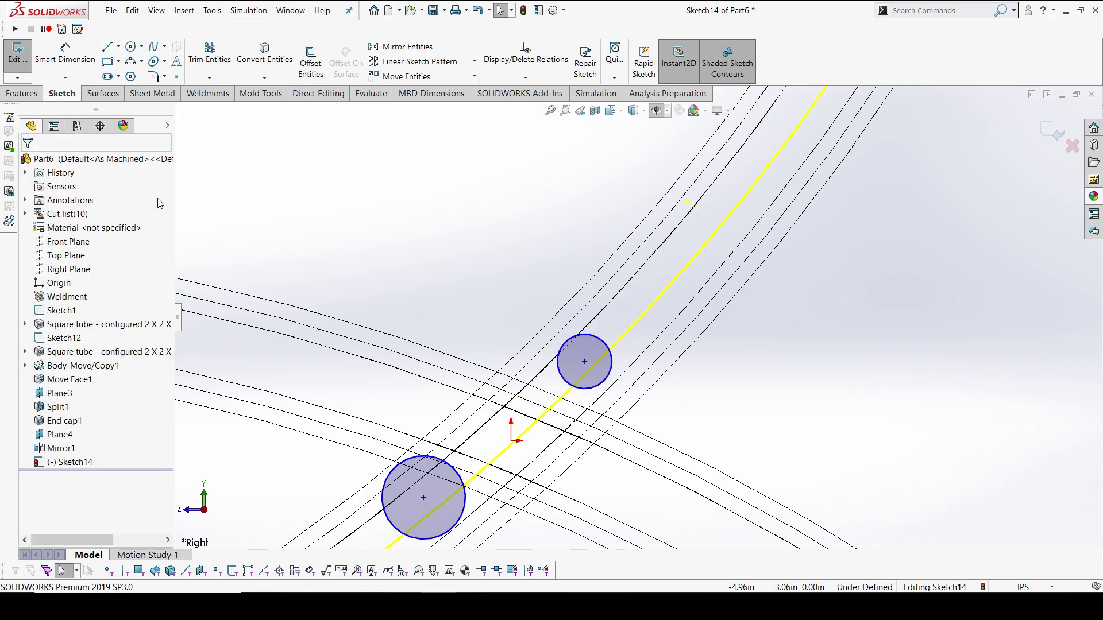
Make the two circles near the crossing equal in size to the 1 in circle at the steep tube's upper end.
scroll(589, 290, "up", 5)
left_click_drag(512, 276, 714, 421)
scroll(670, 201, "down", 5)
scroll(670, 201, "down", 2)
left_click(723, 168, "ctrl")
left_click(790, 139)
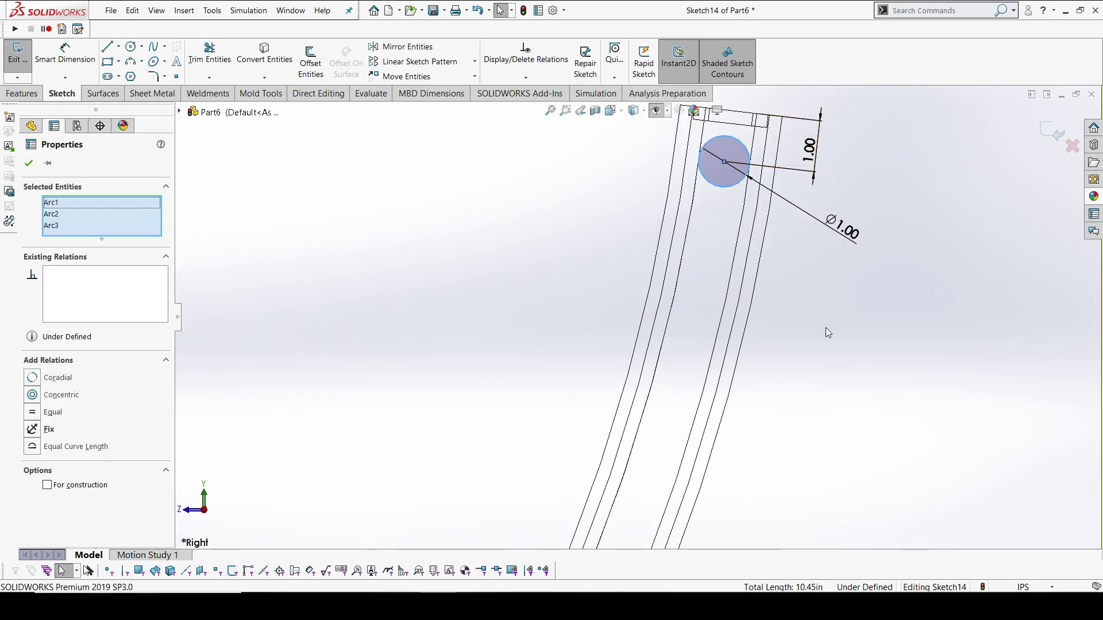
left_click(825, 329)
Position the two circles near the crossing midway between the steep tube's edges, centered at about (1.23, 1.17) and (-1.35, -1.16).
scroll(658, 327, "up", 8)
scroll(589, 431, "down", 7)
scroll(592, 435, "down", 3)
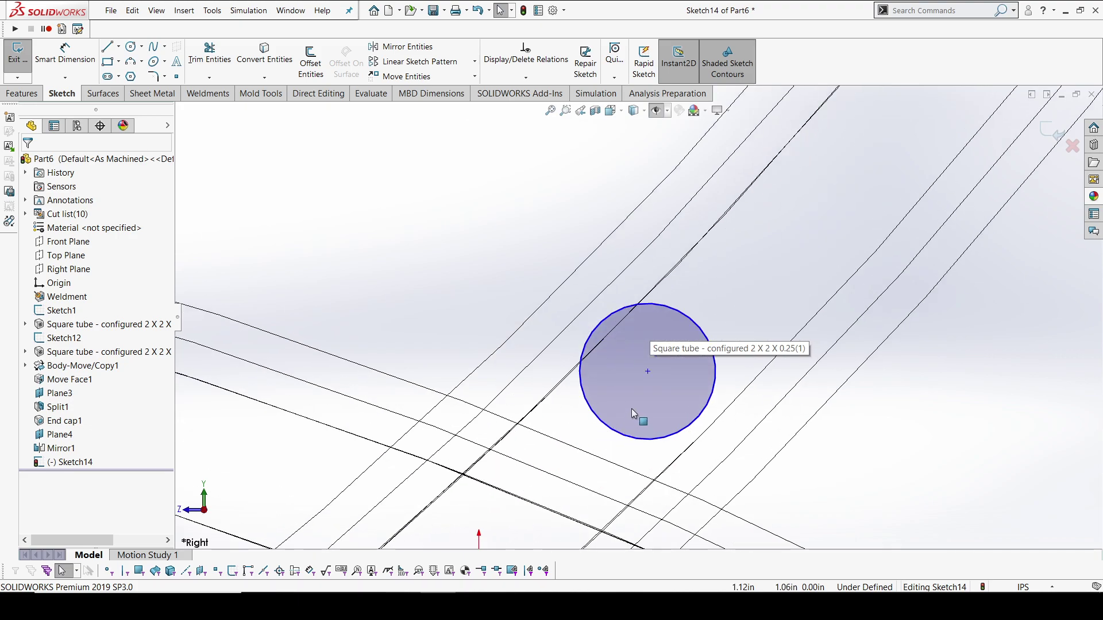
left_click_drag(646, 394, 647, 394)
scroll(612, 443, "up", 4)
scroll(606, 367, "down", 3)
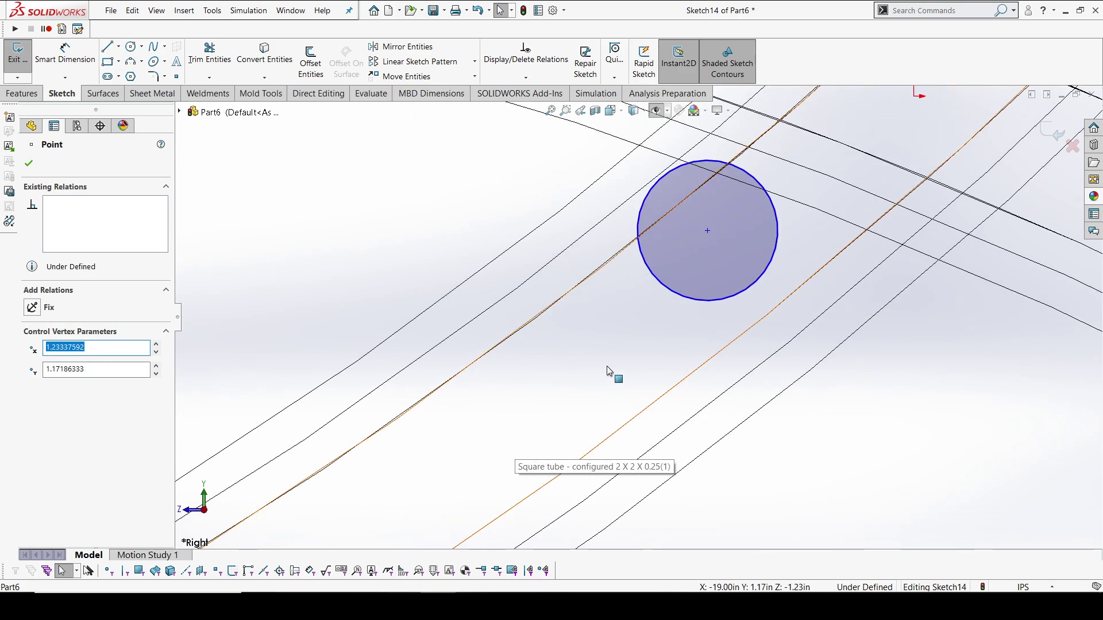
mouse_move(731, 202)
left_mouse_down()
mouse_move(763, 232)
mouse_move(749, 235)
left_mouse_up()
scroll(777, 158, "up", 5)
scroll(727, 276, "down", 4)
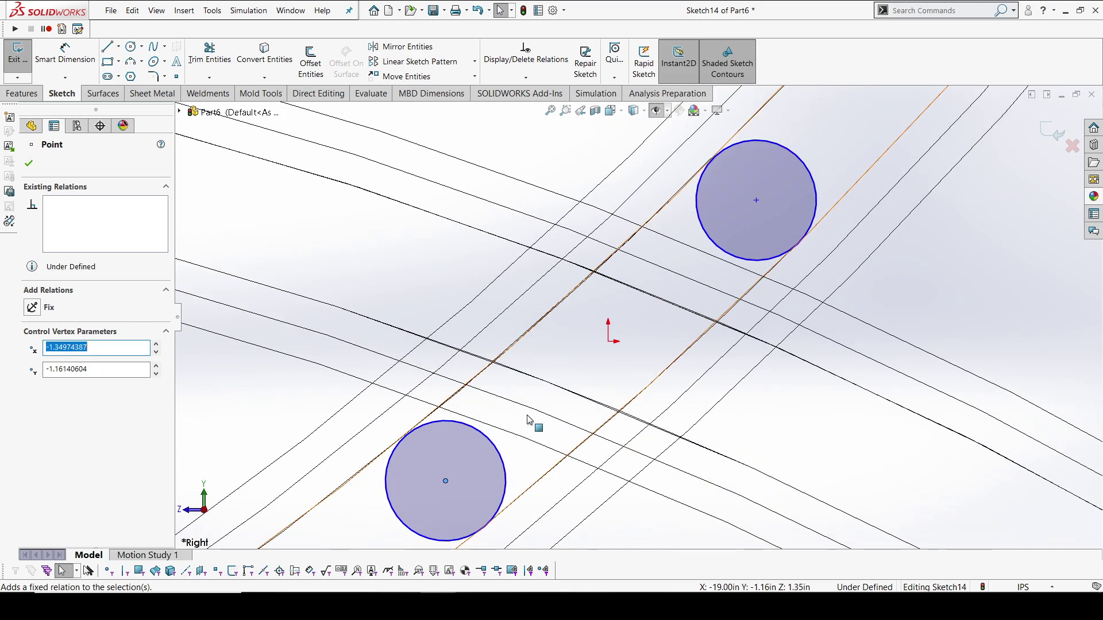
scroll(638, 317, "up", 5)
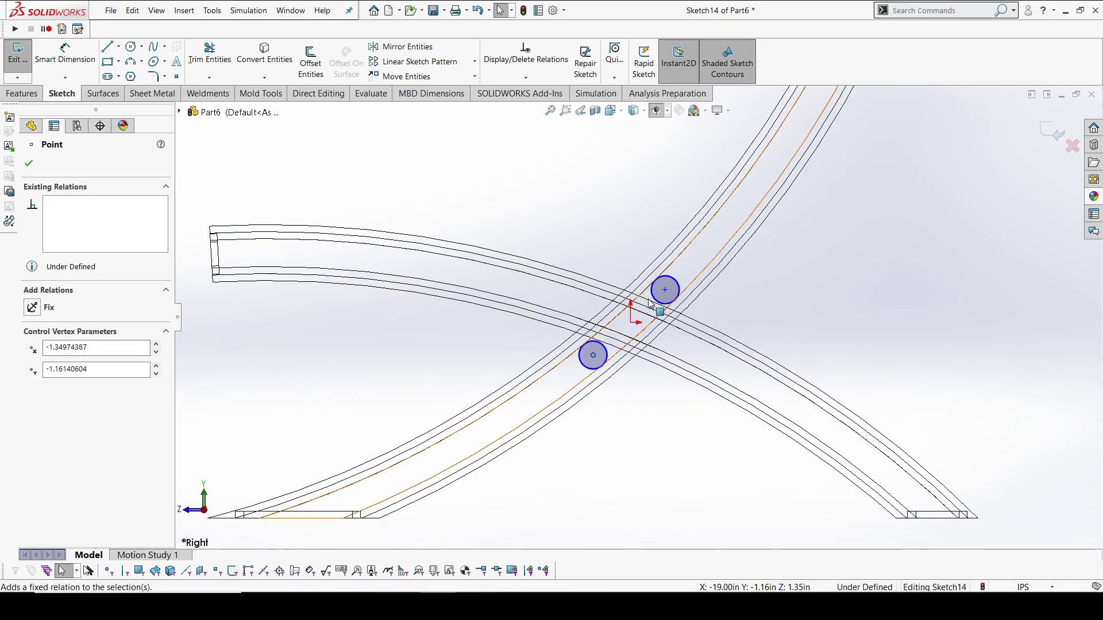
left_click(861, 309)
Return the model's display style to shaded with edges and view both side frames in perspective.
scroll(638, 317, "up", 6)
scroll(764, 172, "down", 4)
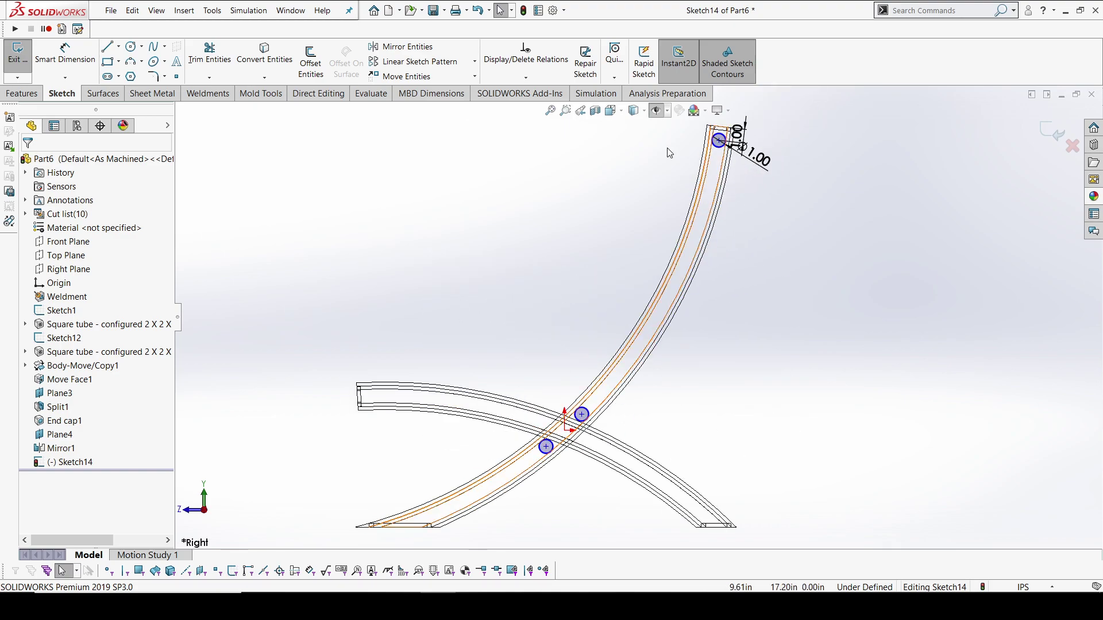
mouse_move(634, 110)
left_click(634, 129)
middle_click_drag(559, 212, 642, 233)
scroll(643, 233, "up", 4)
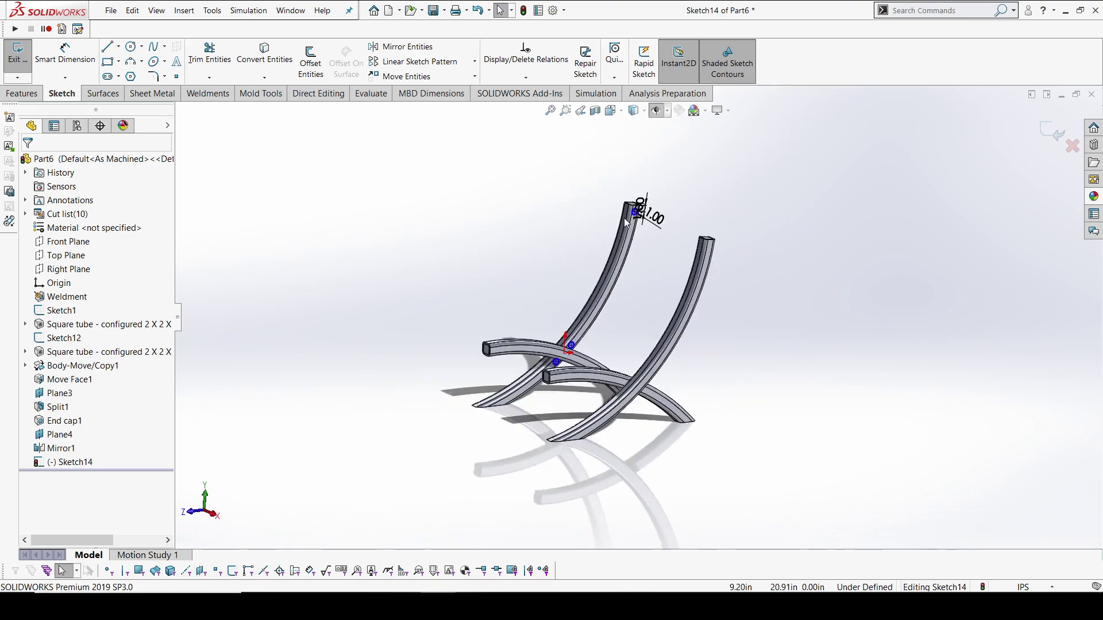
scroll(645, 287, "down", 2)
Extrude the three circles up to the opposite steep tube's inner side face as unmerged crossbars, using the Up To Surface end condition.
left_click(26, 94)
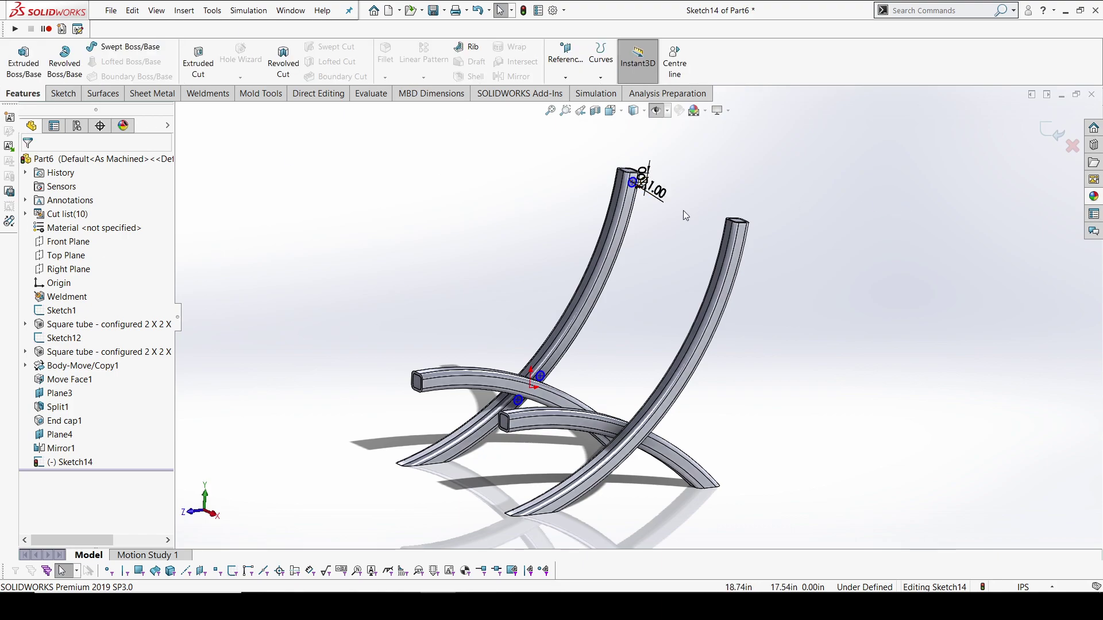
scroll(626, 183, "up", 5)
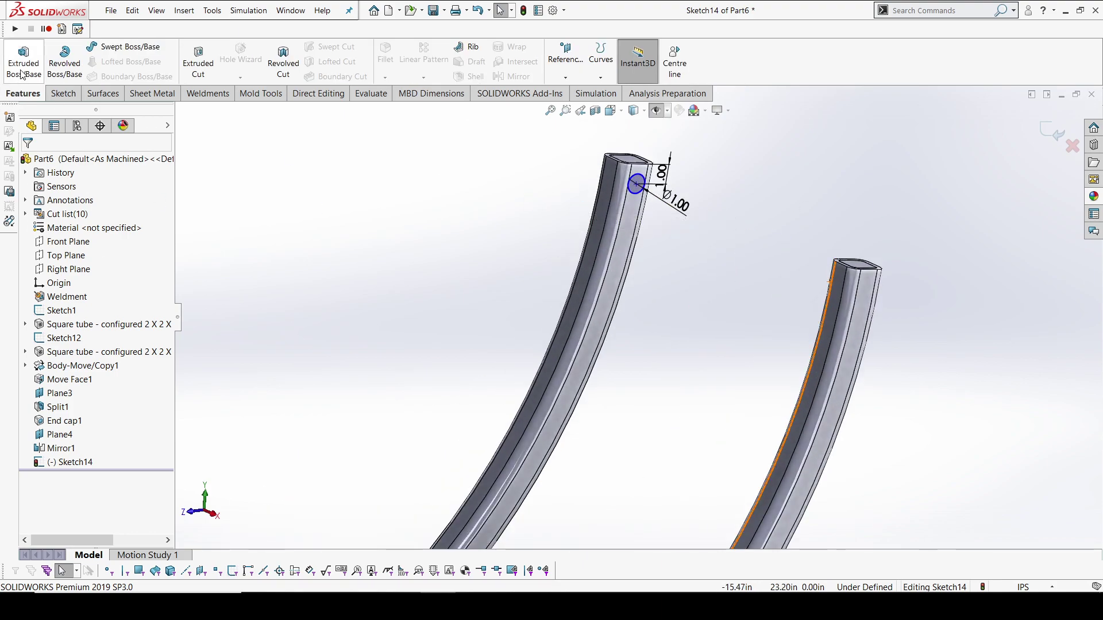
left_click(22, 68)
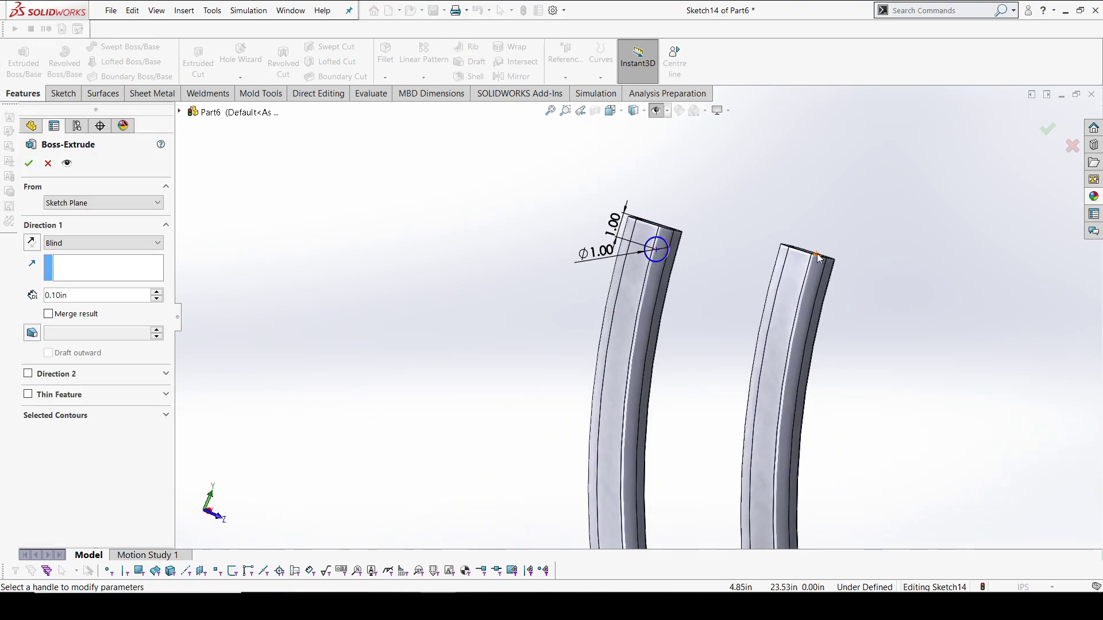
left_click(800, 263)
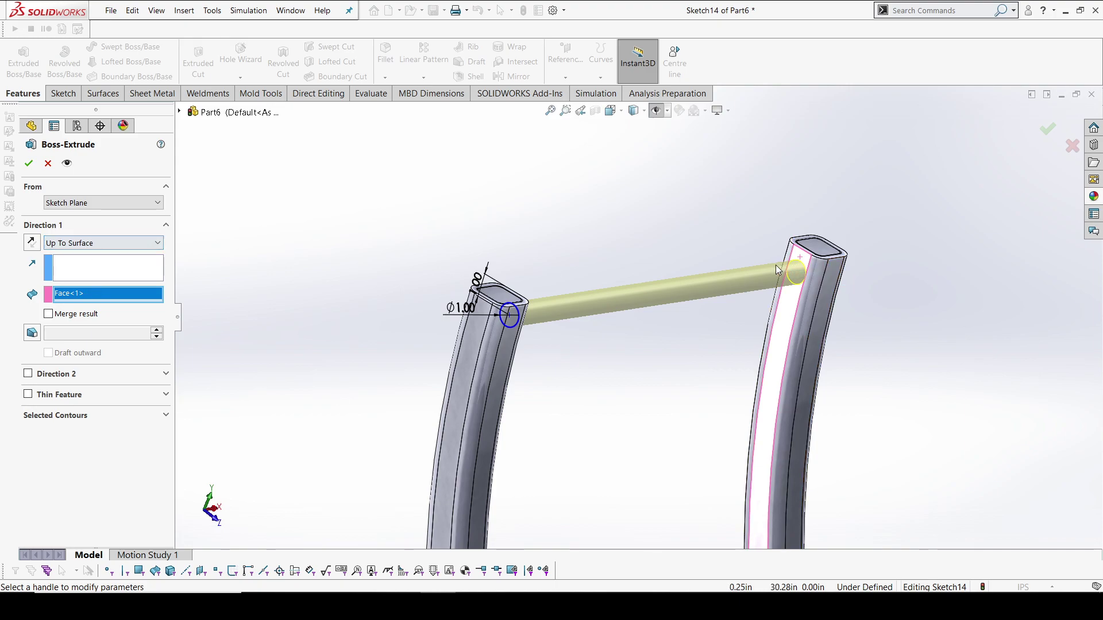
left_click(30, 164)
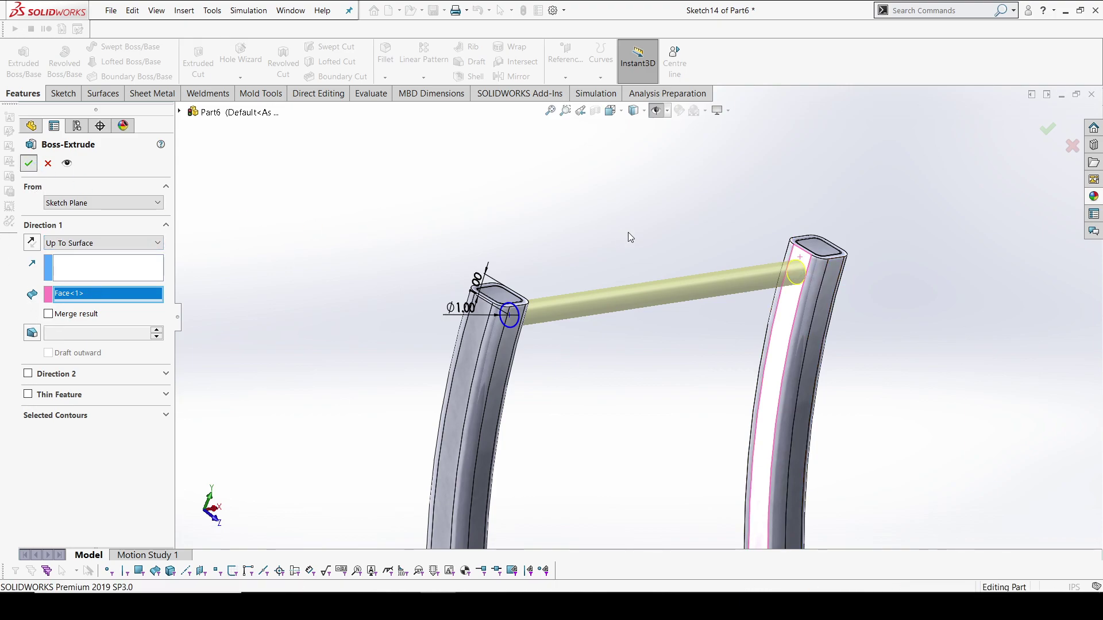
Examine the new crossbars joining the two side frames from different angles.
middle_click_drag(658, 225, 565, 340)
scroll(565, 340, "up", 8)
scroll(521, 384, "down", 6)
middle_click_drag(532, 380, 570, 376)
scroll(673, 302, "down", 2)
scroll(674, 302, "up", 3)
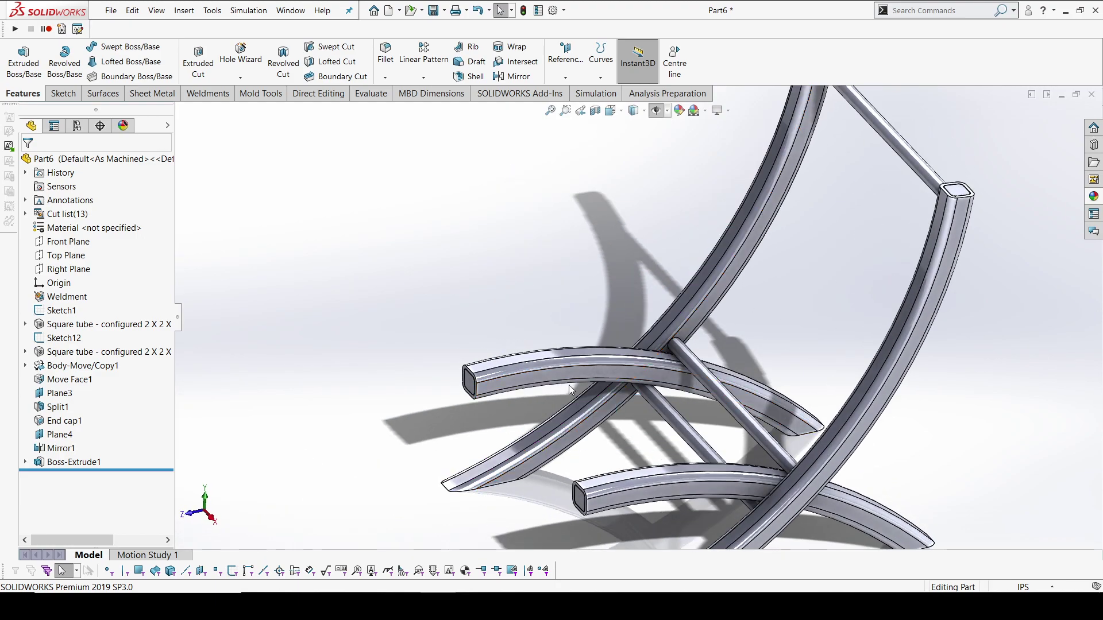
middle_click_drag(650, 454, 715, 302)
scroll(771, 326, "up", 5)
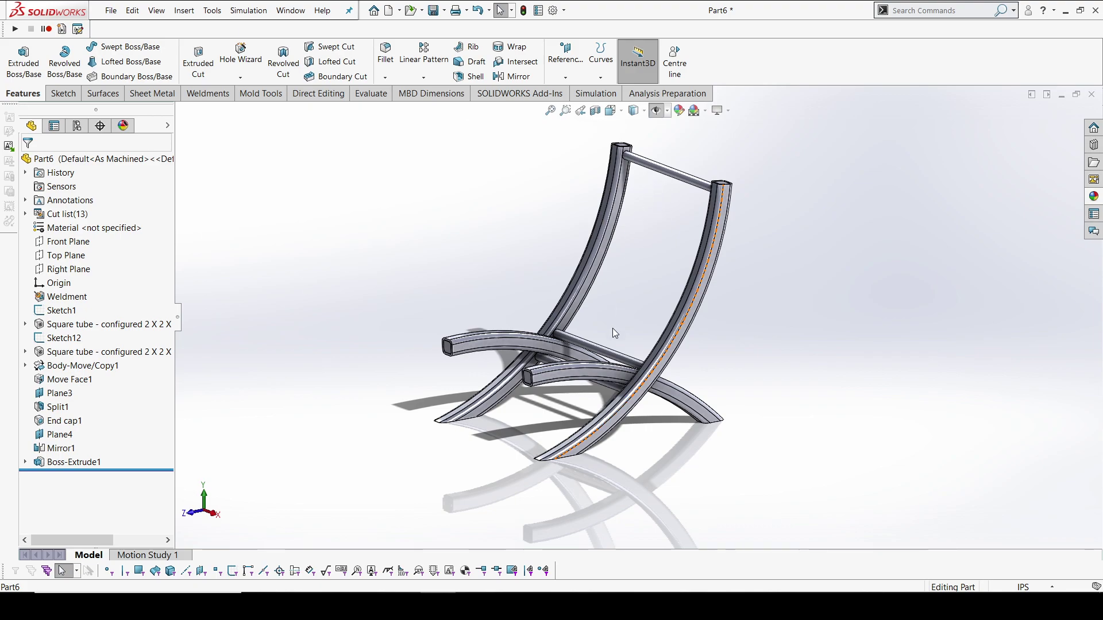
scroll(590, 401, "down", 2)
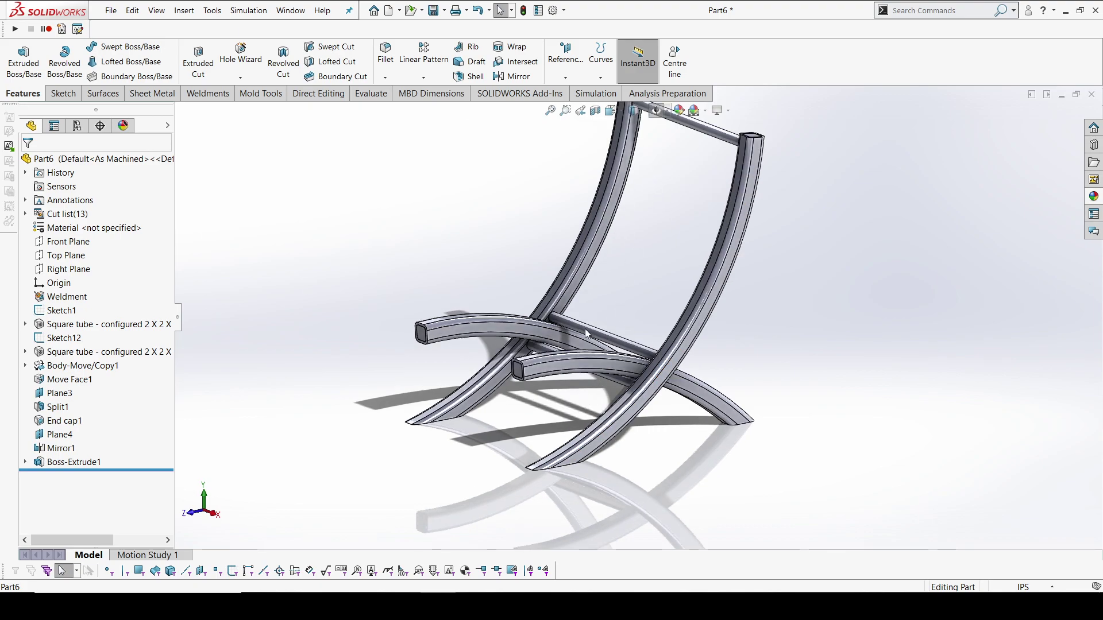
Start a sketch on the mirrored shallow tube's flat side face and sketch a circle near the tube's raised open end.
middle_click_drag(586, 333, 677, 366)
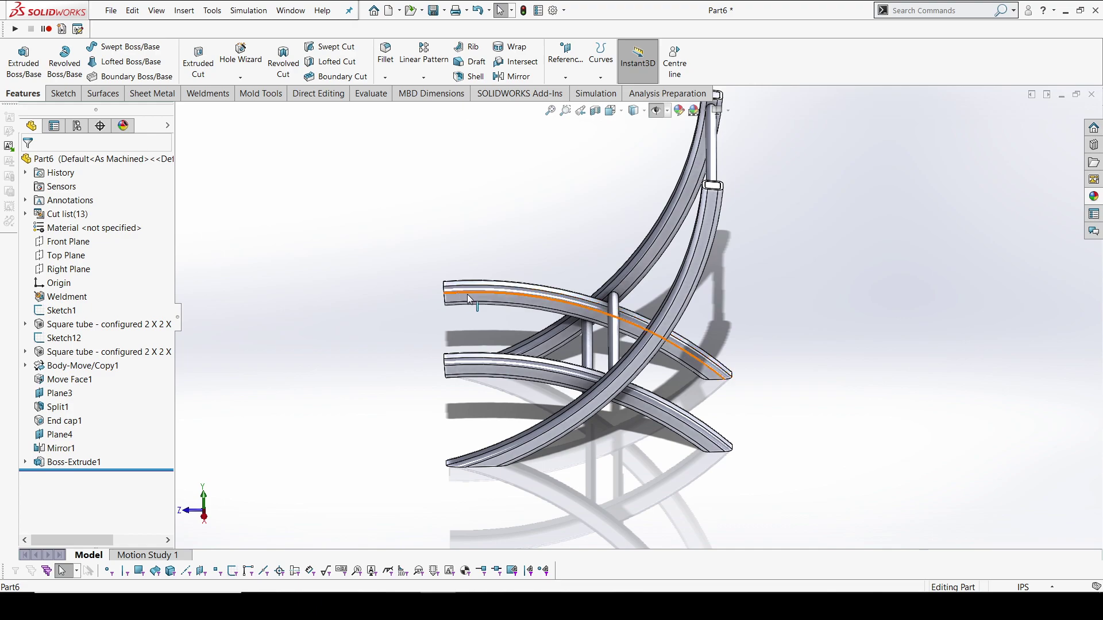
scroll(453, 310, "down", 5)
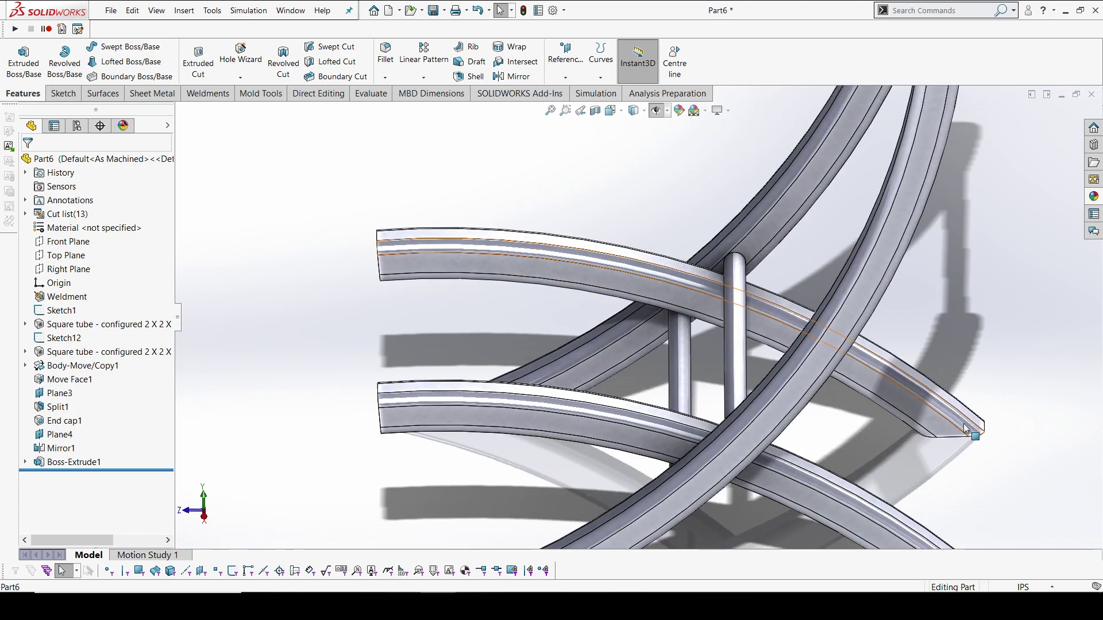
left_click(441, 263)
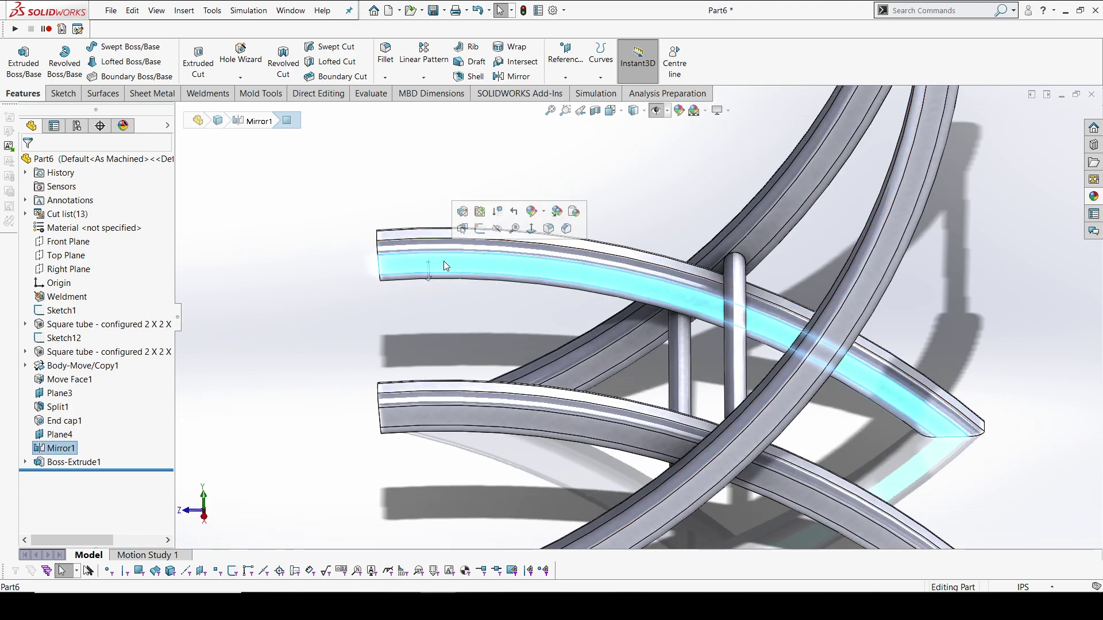
left_click(480, 228)
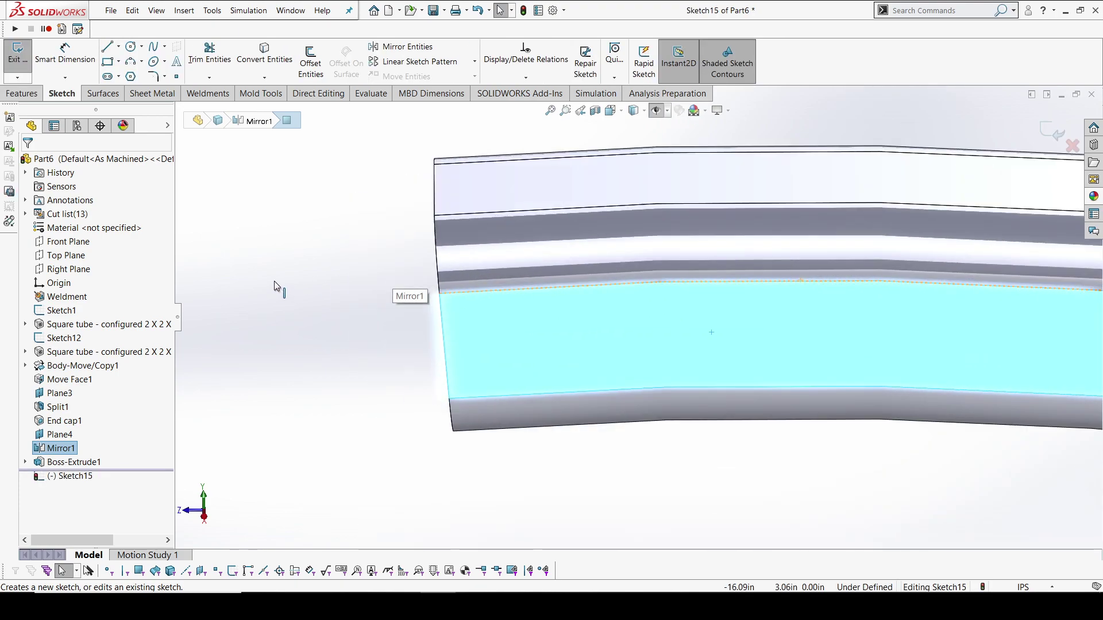
left_click(131, 46)
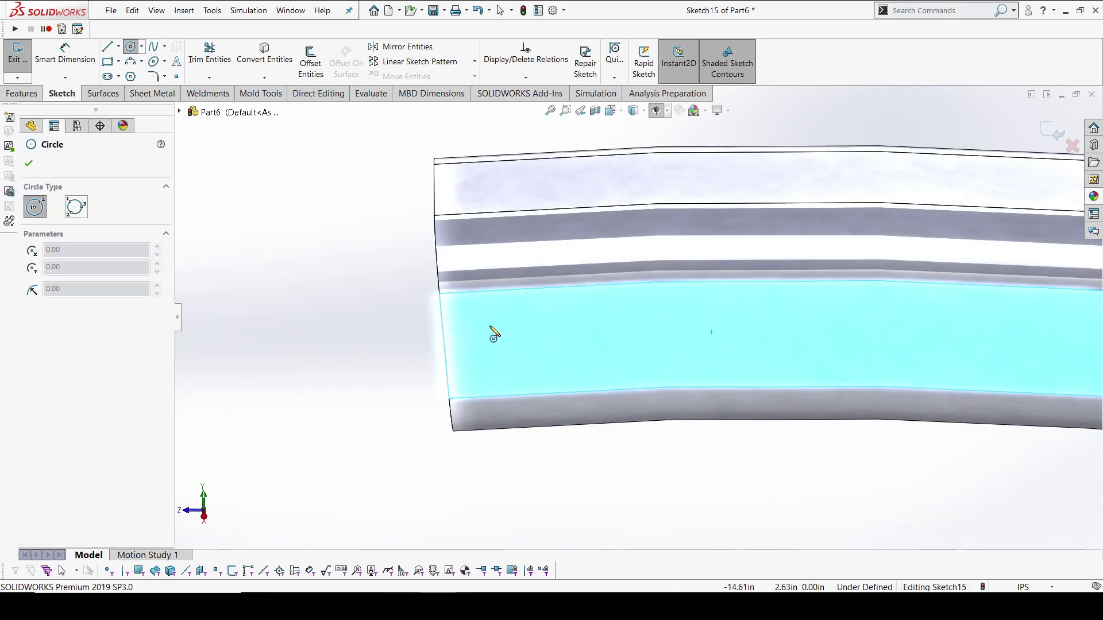
left_click(491, 339)
left_click(525, 355)
key("Escape")
Set the circle's diameter to 1 in and shift the circle farther in from the shallow tube's end.
left_click(65, 54)
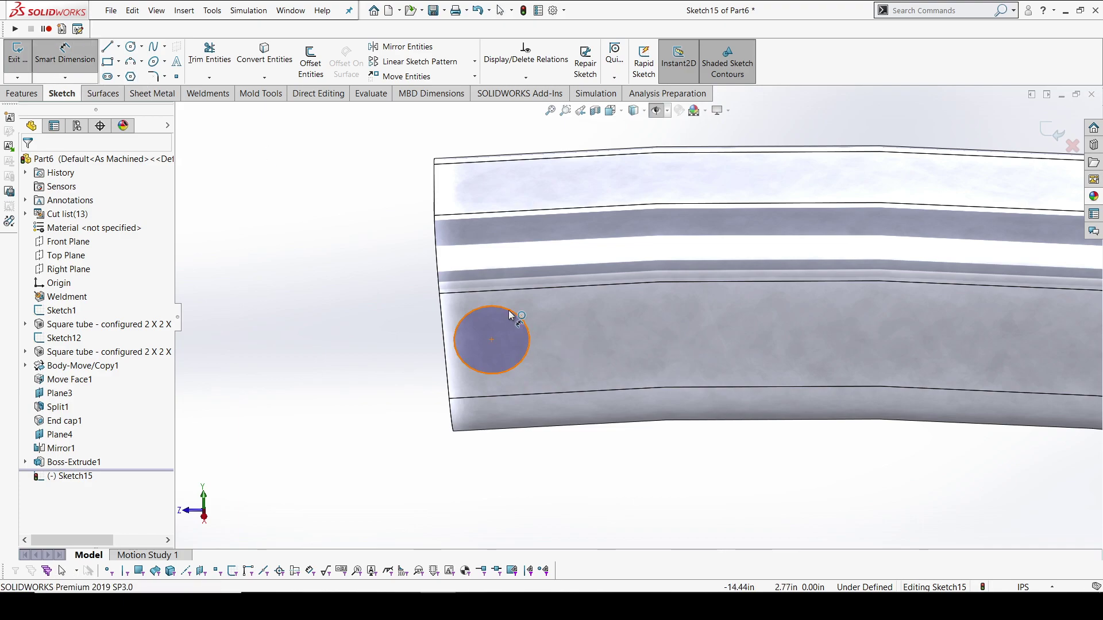
key("Escape")
left_click(85, 56)
left_click(457, 317)
left_click(304, 366)
type("1")
key("Return")
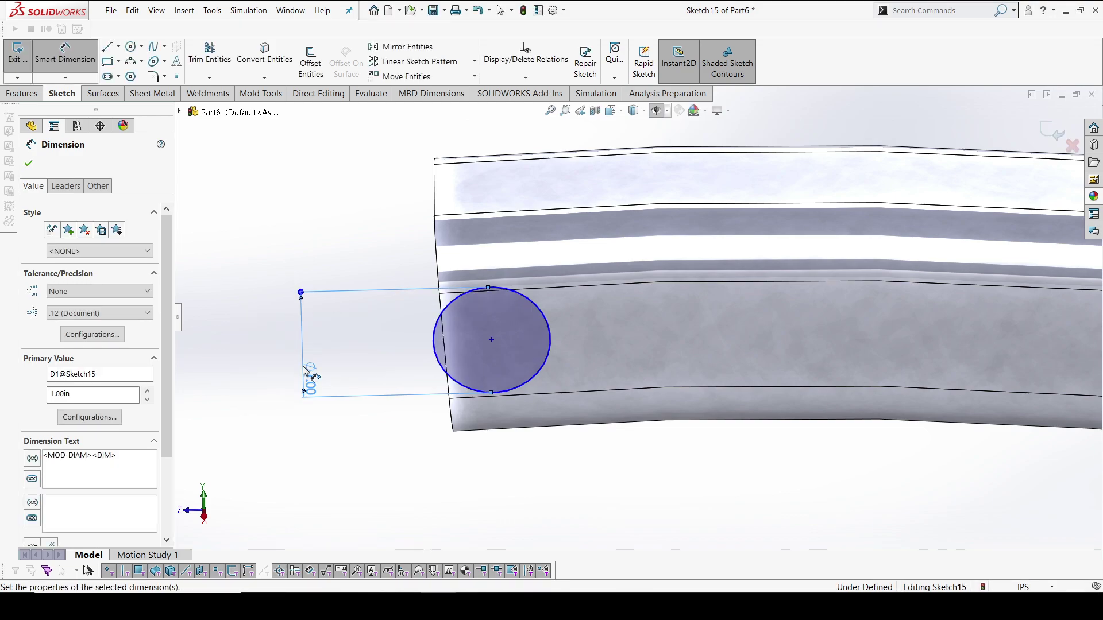
key("Escape")
left_click_drag(493, 340, 541, 341)
left_click(281, 271)
Dimension the circle's centre 1 in from the shallow tube's raised open end.
left_click(82, 57)
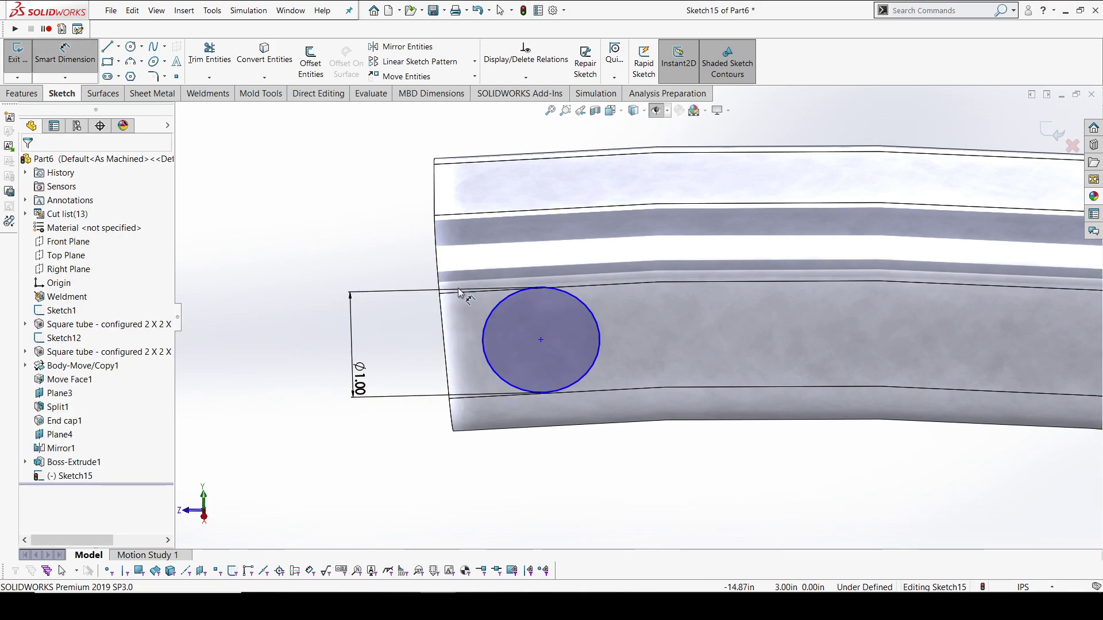
left_click(441, 318)
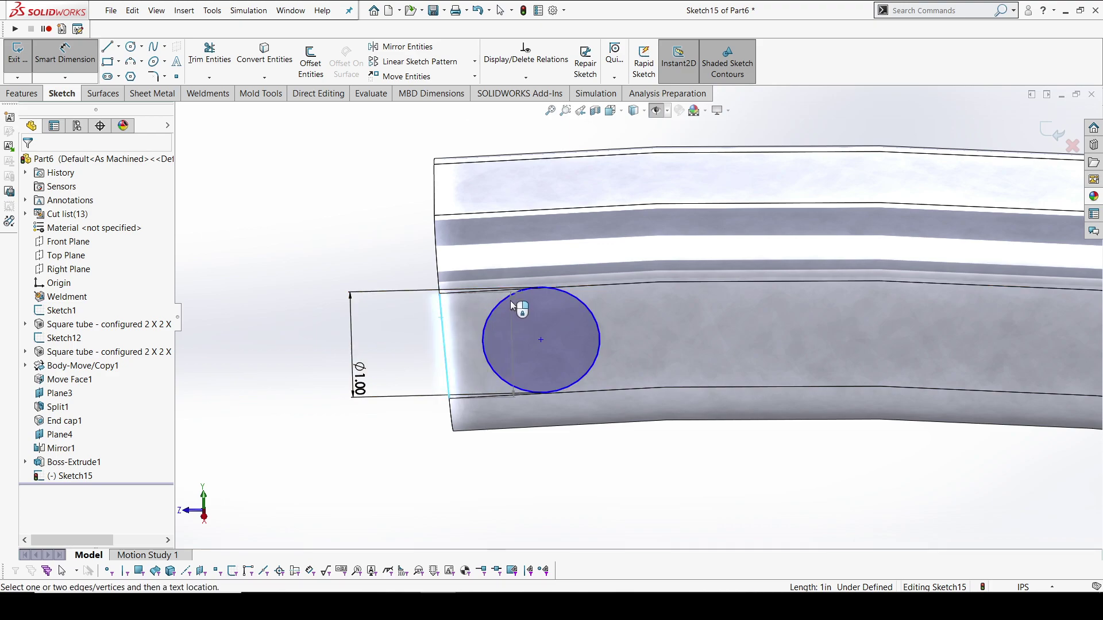
left_click(505, 301)
left_click(517, 513)
type("1")
key("Return")
scroll(563, 327, "down", 2)
scroll(565, 315, "down", 1)
key("Escape")
left_click(573, 362)
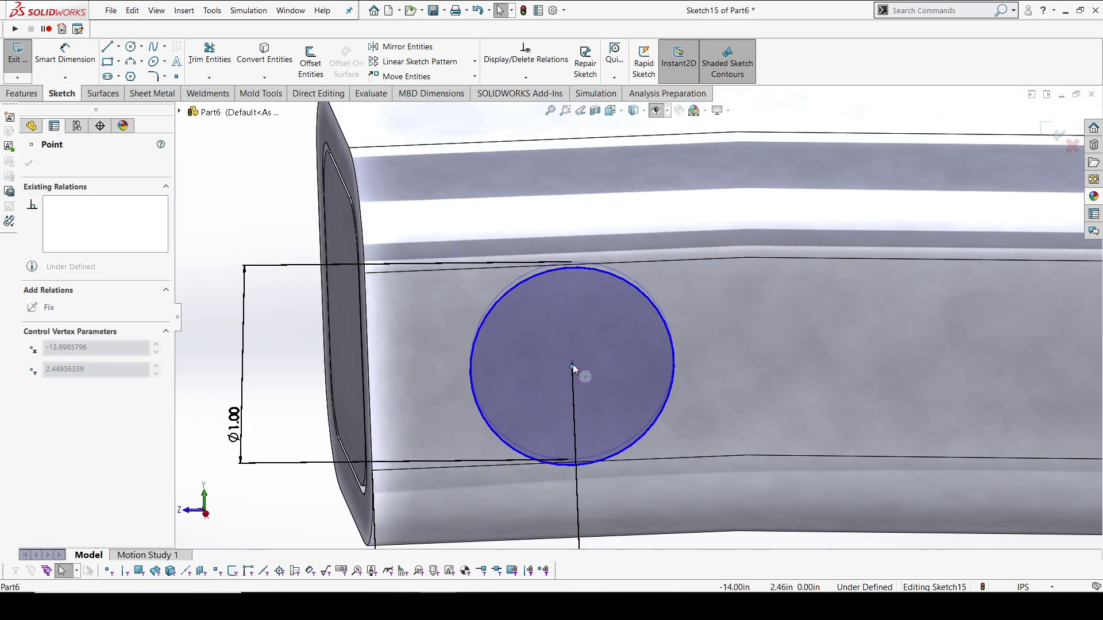
key("Escape")
scroll(726, 300, "up", 10)
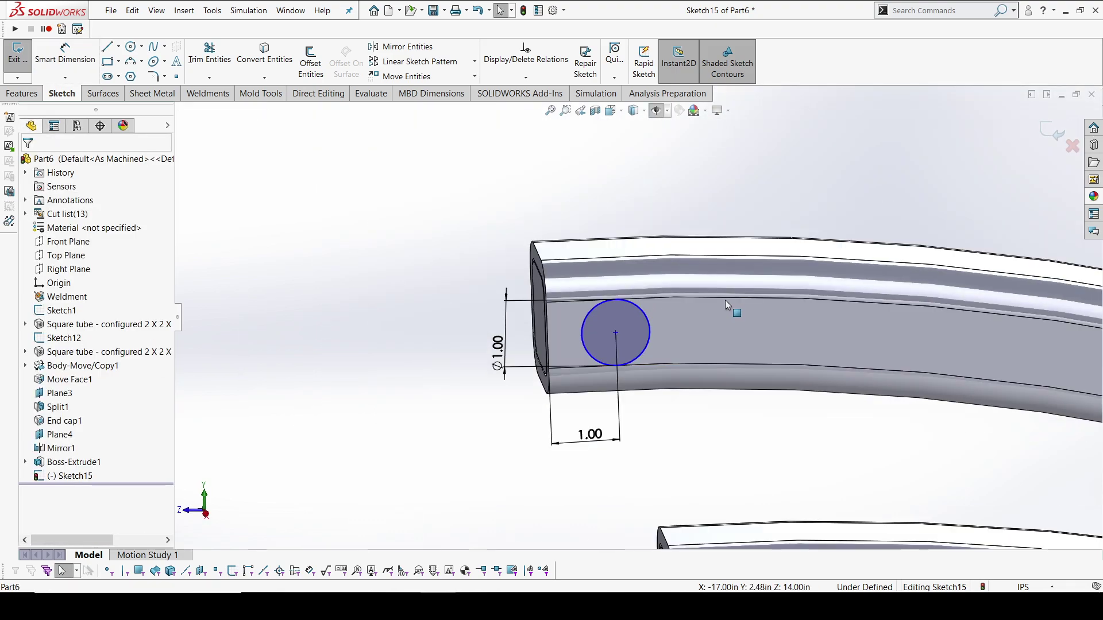
Sketch a second circle near the shallow tube's floor end and make it equal in size to the first circle.
scroll(864, 415, "down", 10)
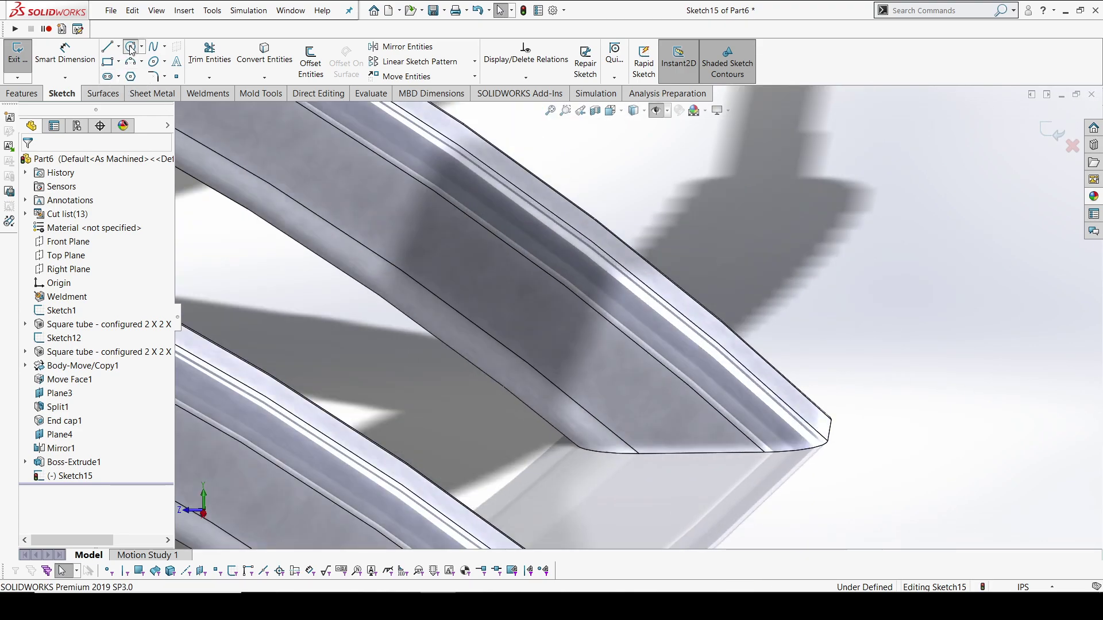
left_click(131, 49)
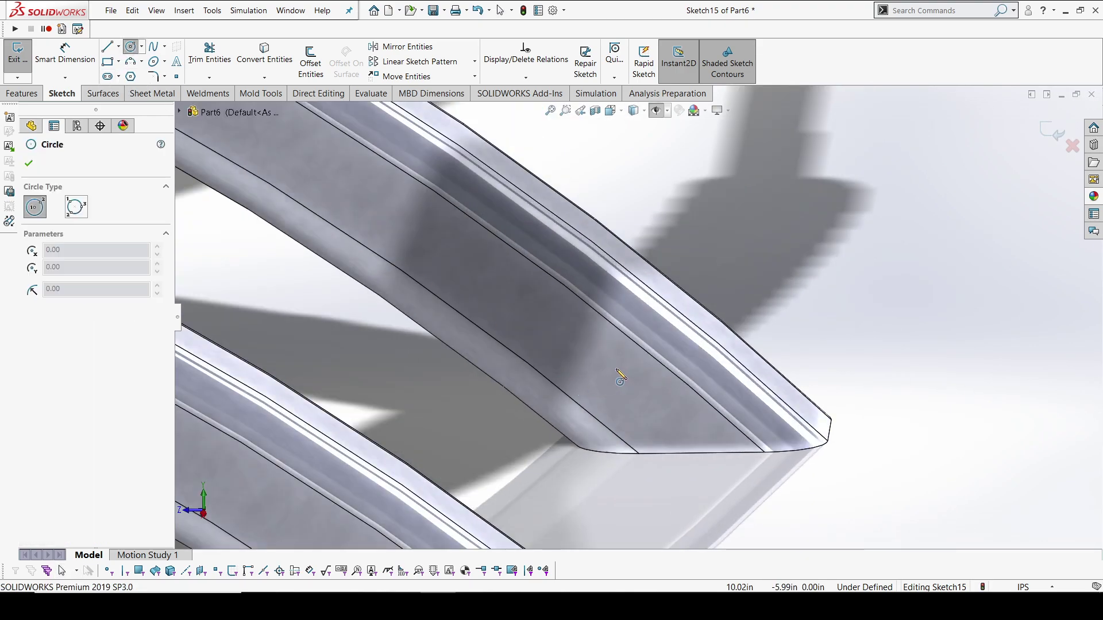
left_click(608, 369)
key("Escape")
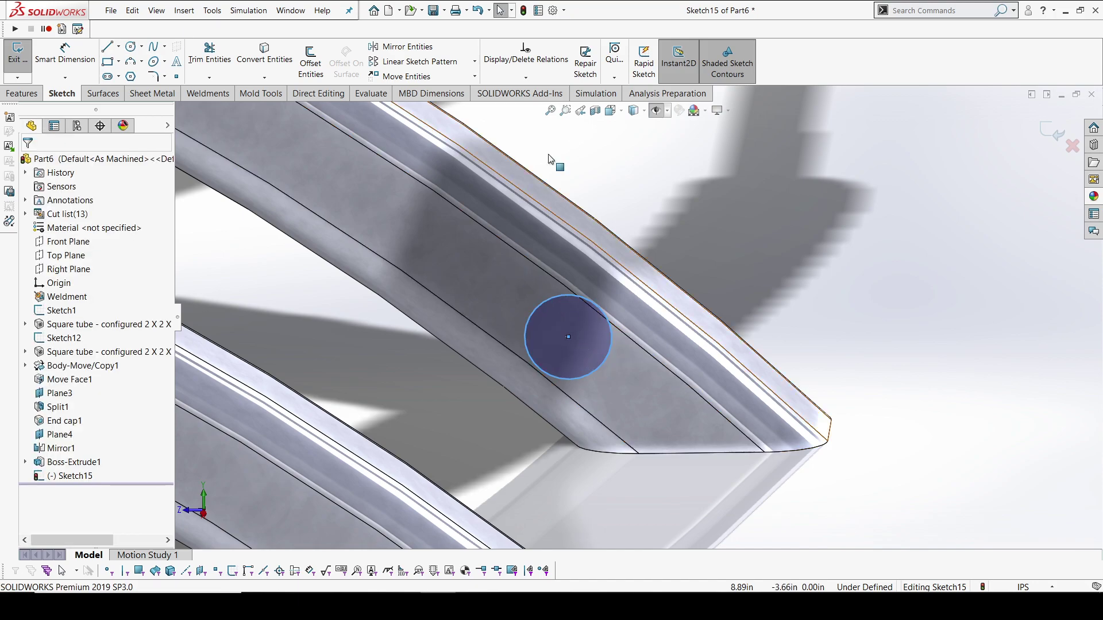
left_click(550, 292)
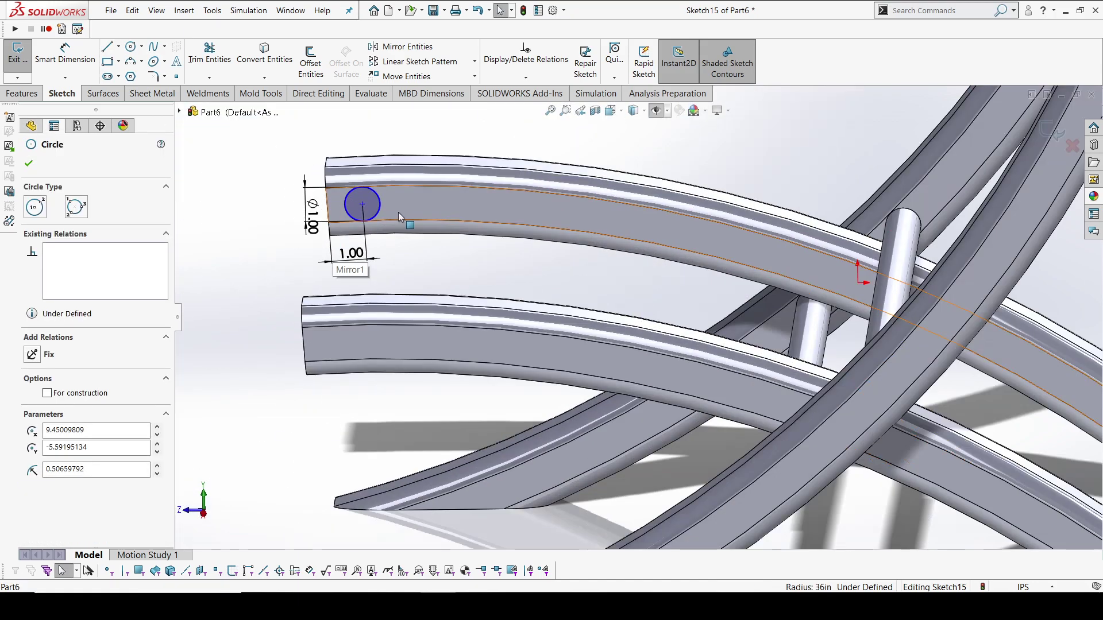
left_click(381, 202)
left_click(410, 185, "ctrl")
left_click(464, 148)
left_click(473, 251)
Dimension the second circle's centre 1 in above the shallow tube's floor-level end edge.
scroll(586, 276, "up", 5)
scroll(829, 377, "down", 6)
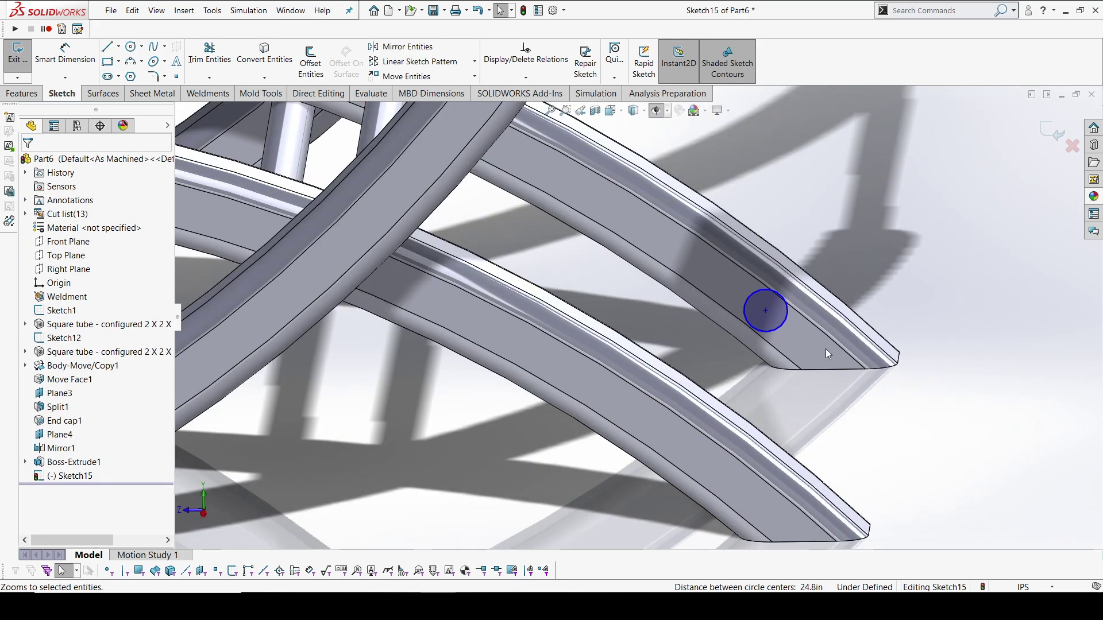
scroll(863, 361, "down", 3)
right_click_drag(827, 345, 715, 245)
left_click(752, 280)
left_click(789, 386)
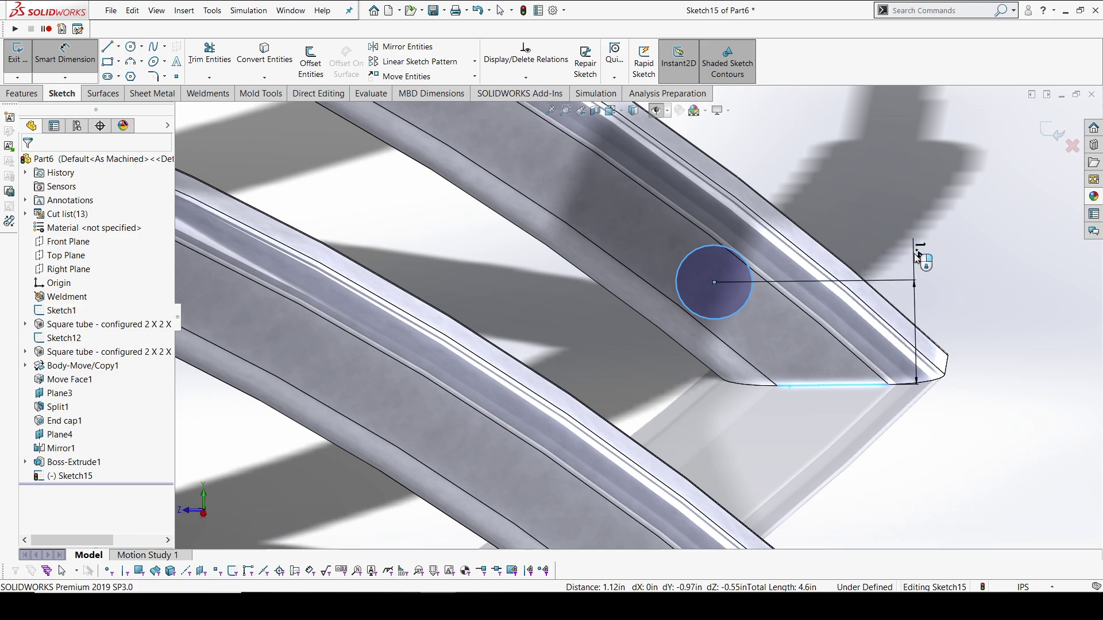
left_click(919, 251)
type("1")
key("Return")
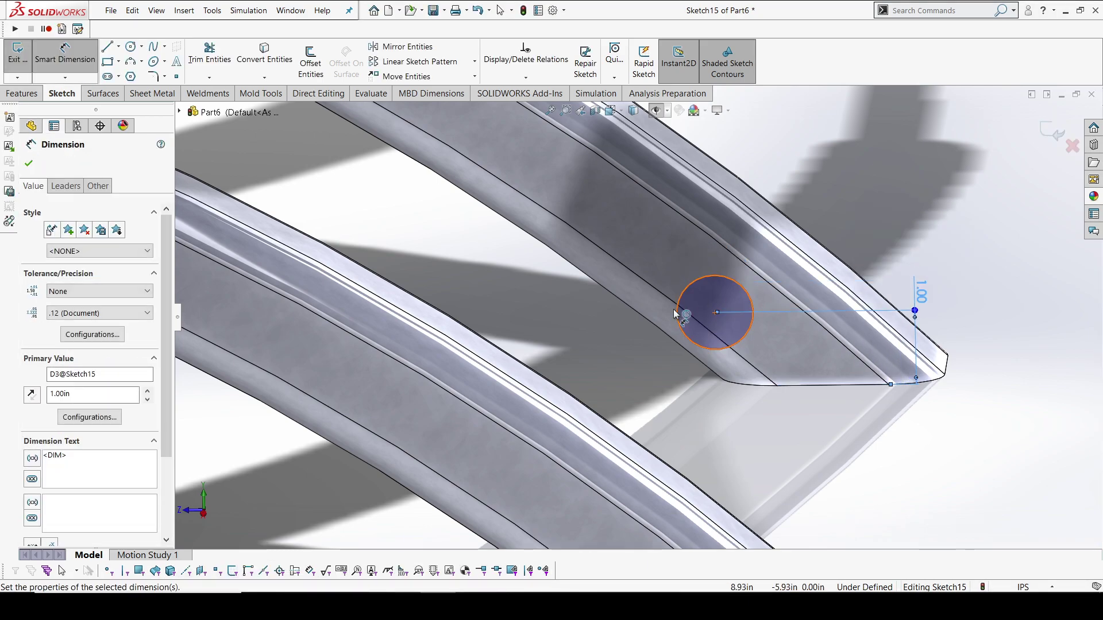
scroll(752, 299, "down", 4)
key("Escape")
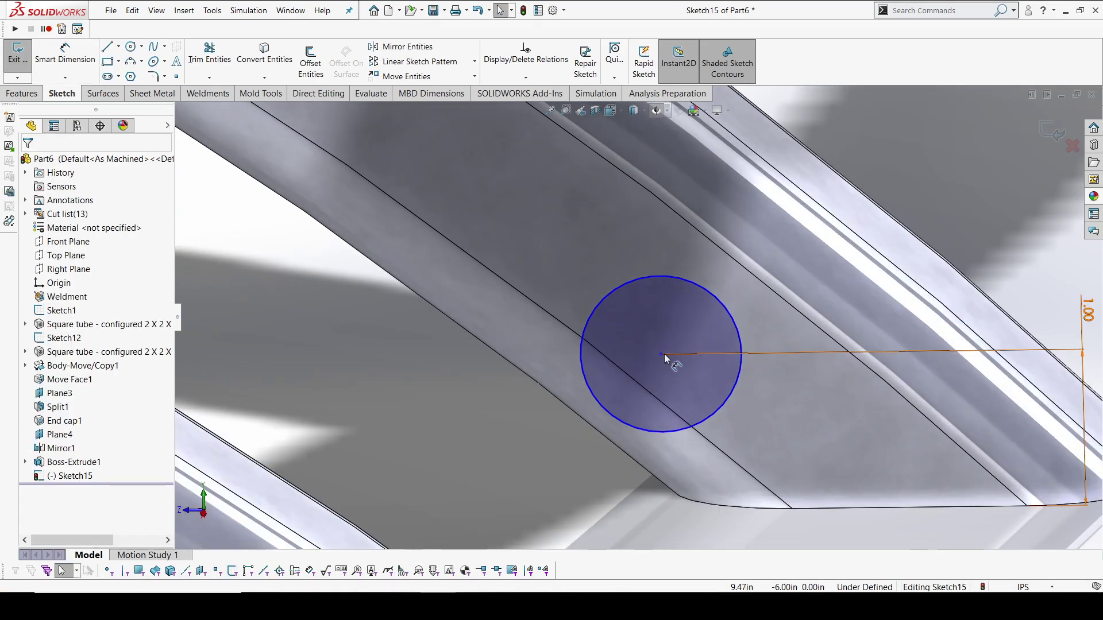
Set the second circle's height above the floor-level edge to 2 in and shift it sideways onto the tube's flat face.
left_click_drag(662, 353, 726, 348)
key("Escape")
scroll(727, 349, "up", 4)
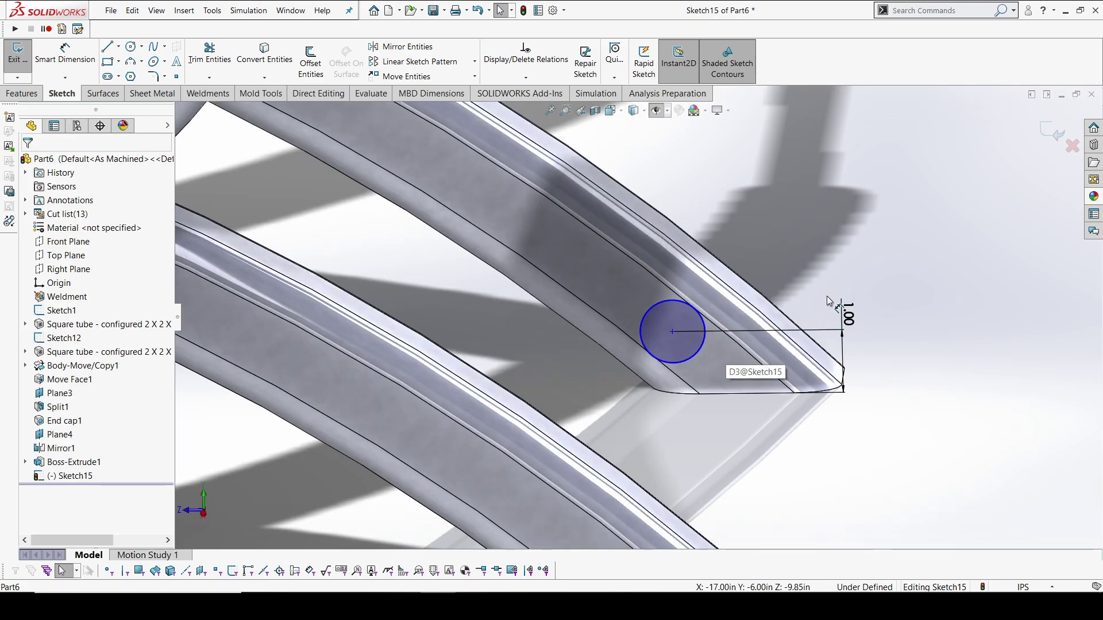
left_click(851, 320)
type("2")
key("Return")
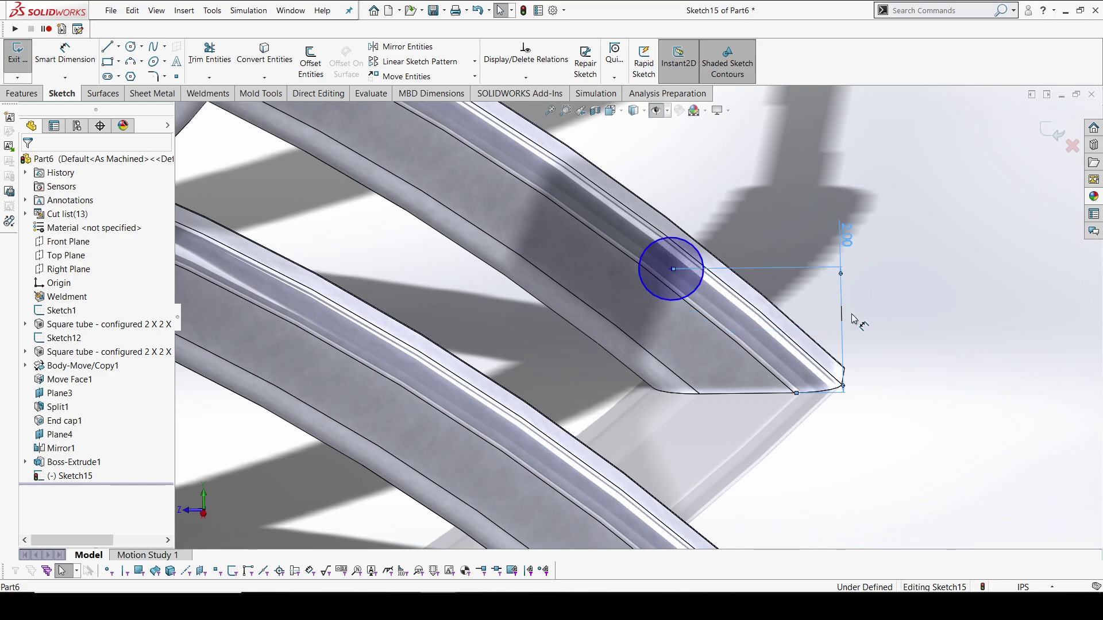
left_click_drag(672, 269, 596, 270)
Extrude both circles up to the opposite shallow tube's inner side face as unmerged crossbars, using the Up To Surface end condition.
left_click(670, 402)
scroll(676, 398, "up", 9)
middle_click_drag(703, 361, 692, 389)
scroll(667, 370, "up", 1)
scroll(374, 131, "down", 2)
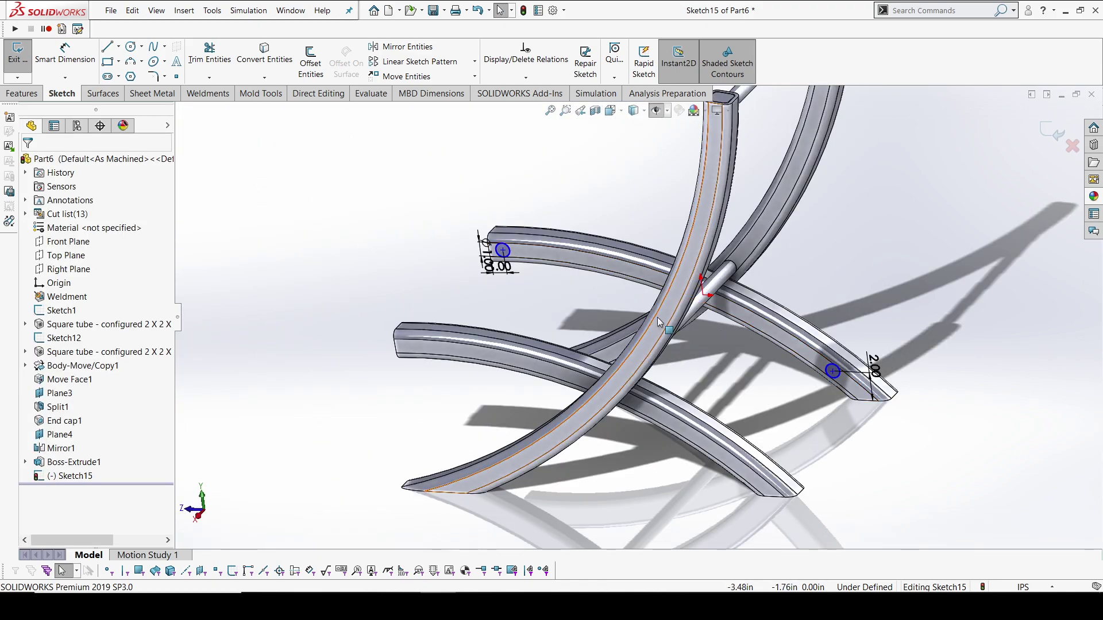
left_click(26, 94)
left_click(25, 62)
middle_click_drag(585, 294, 420, 278)
scroll(436, 278, "down", 3)
left_click(453, 278)
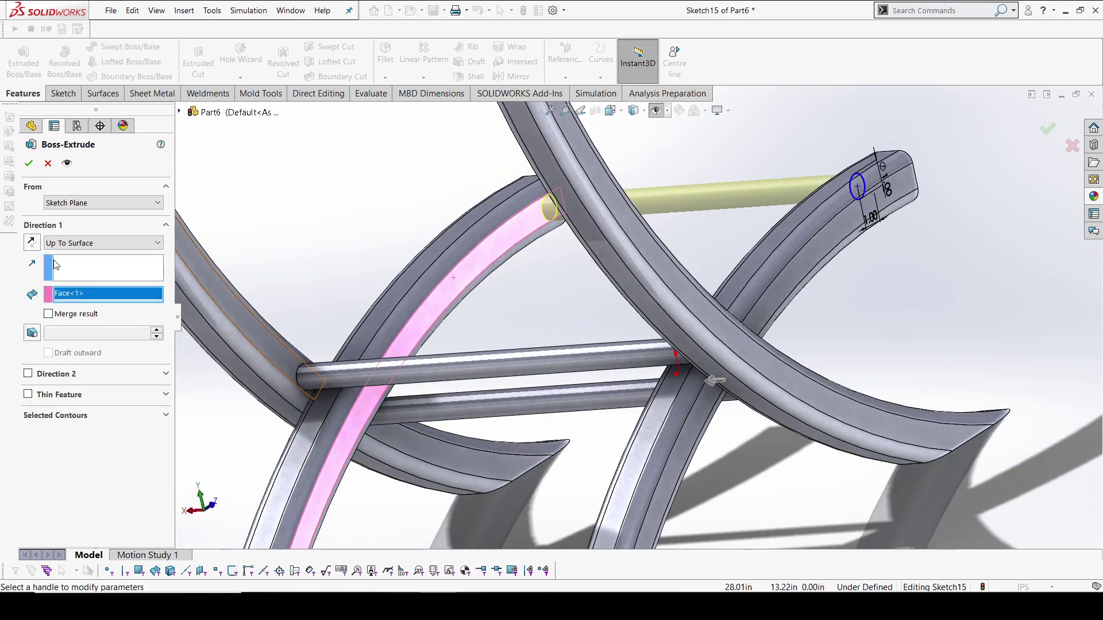
left_click(28, 164)
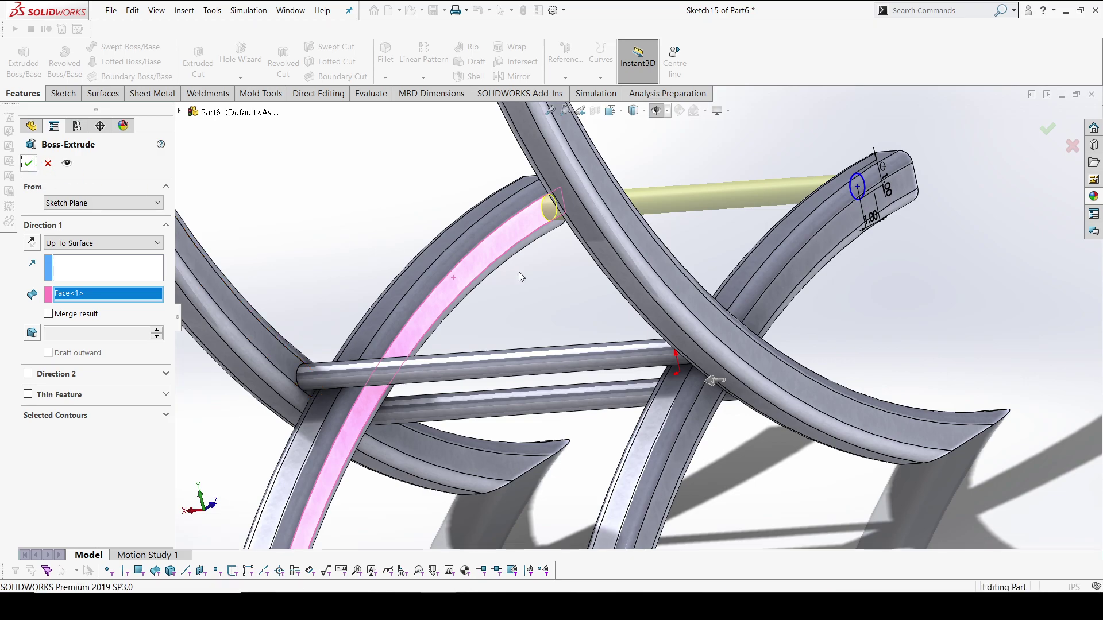
Switch to the Right view and start a sketch on the steep tube's outer flat side face near its upper end.
key("f")
middle_click_drag(536, 275, 666, 247)
left_click(794, 329)
scroll(498, 280, "down", 5)
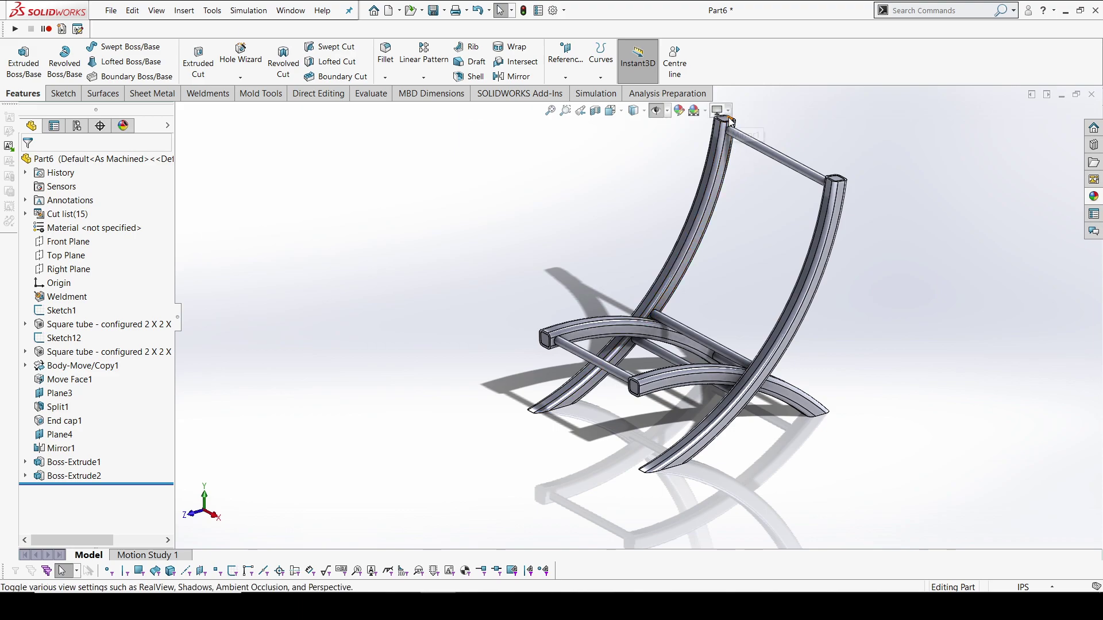
scroll(713, 157, "down", 3)
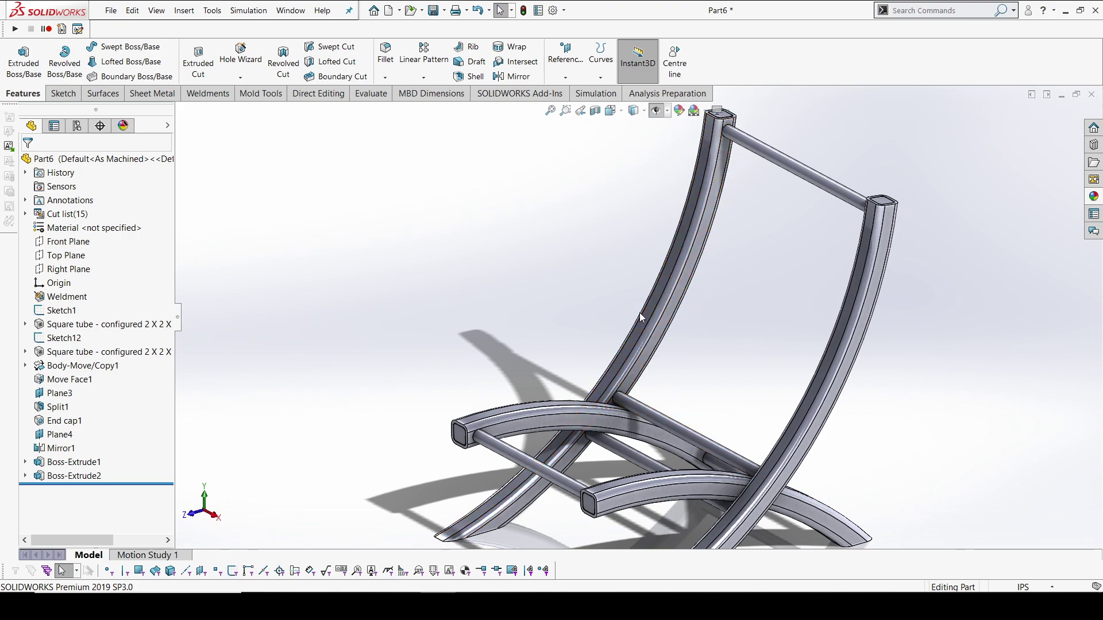
key("space")
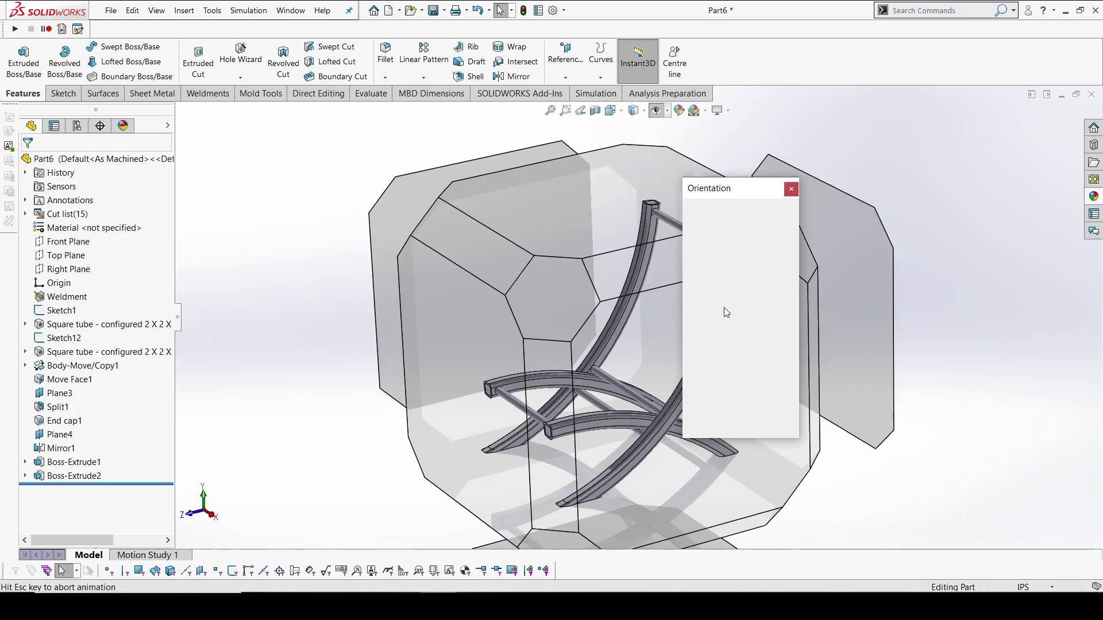
left_click(565, 382)
scroll(745, 157, "down", 9)
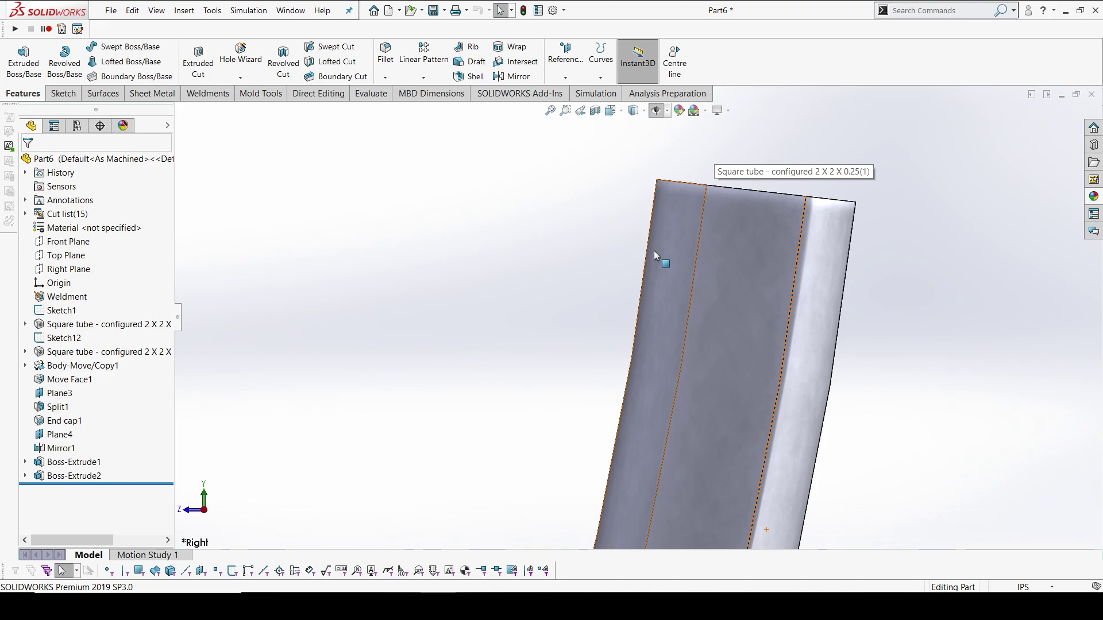
left_click(744, 246)
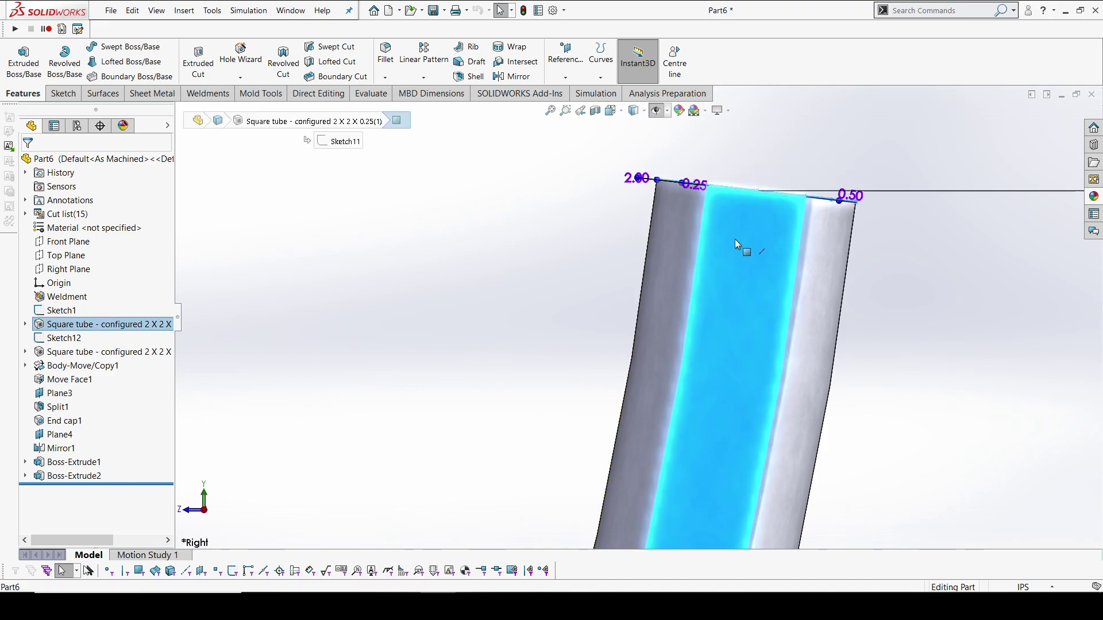
right_click(736, 240)
left_click(759, 224)
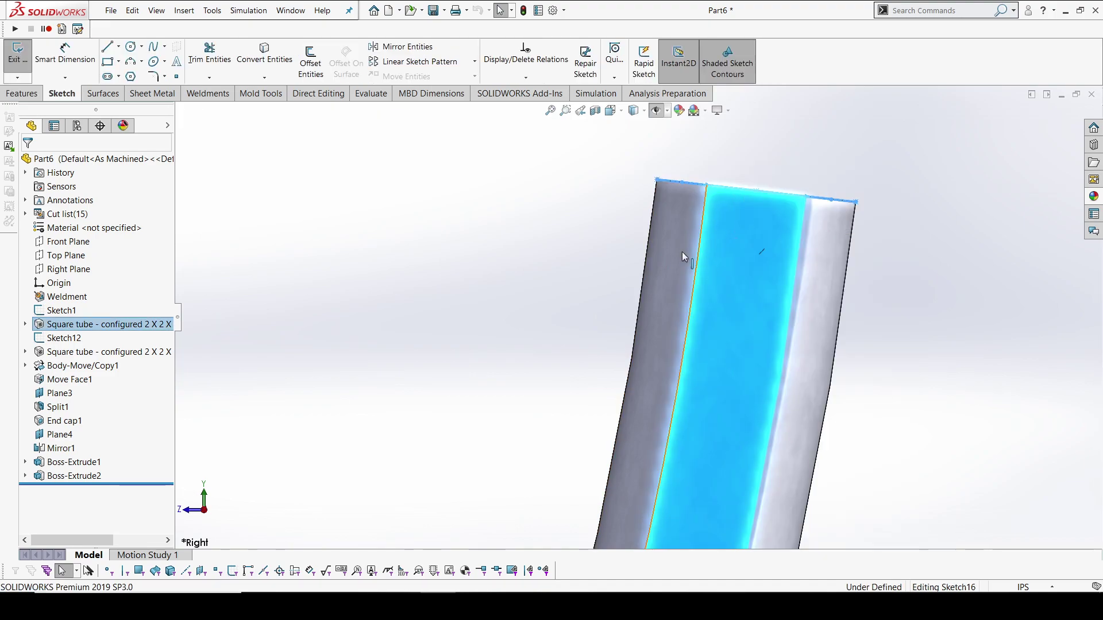
Convert the steep tube's curved front outline edge into a sketch arc.
left_click(649, 230)
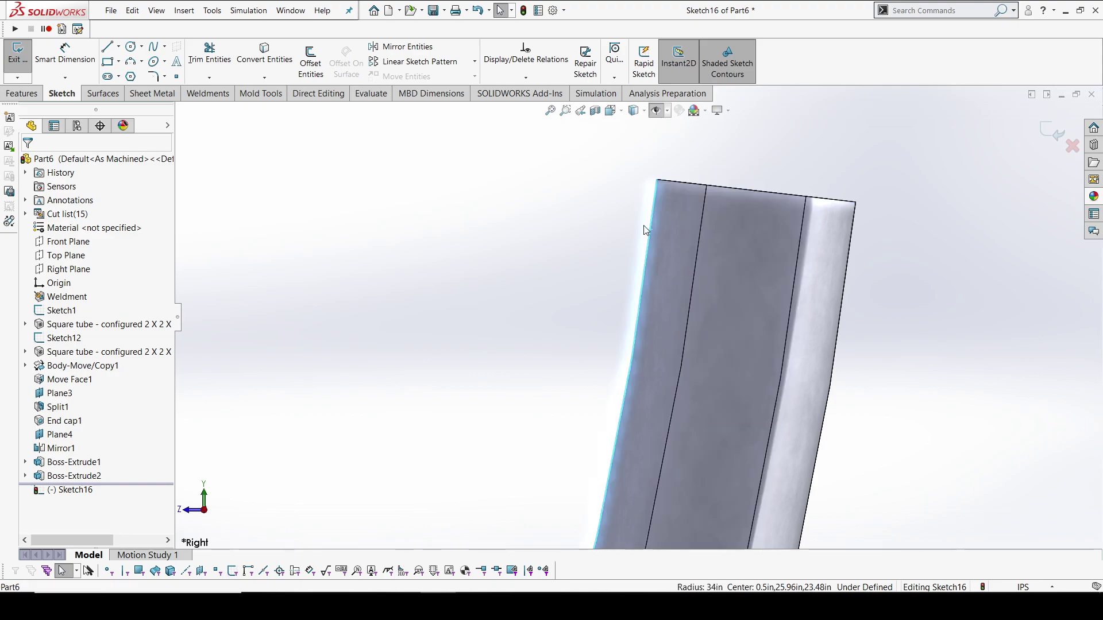
scroll(642, 323, "up", 9)
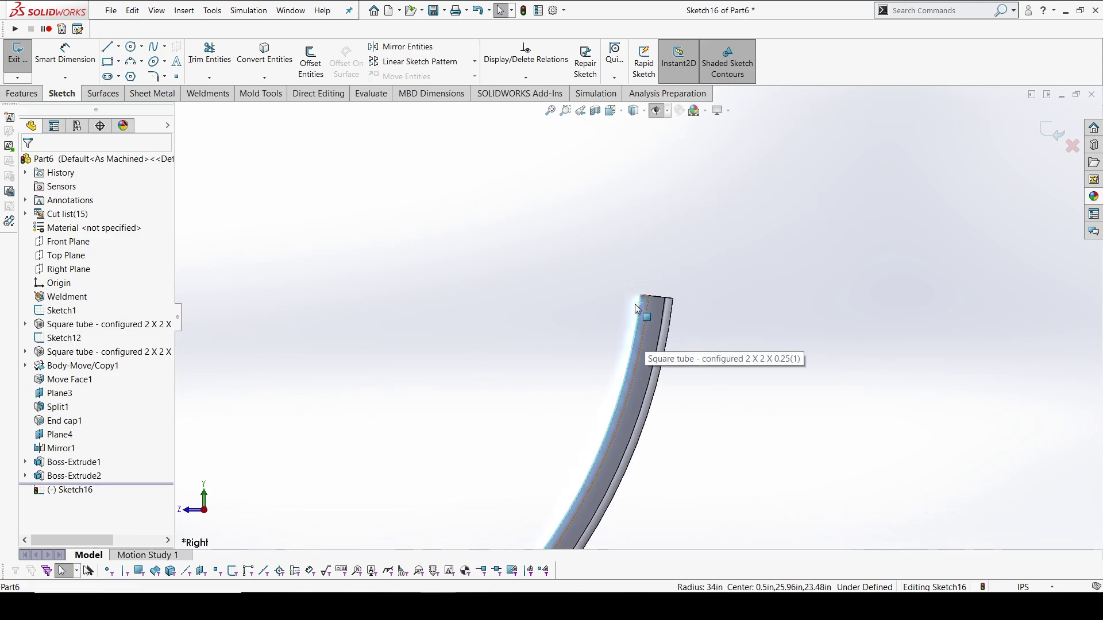
scroll(618, 282, "down", 8)
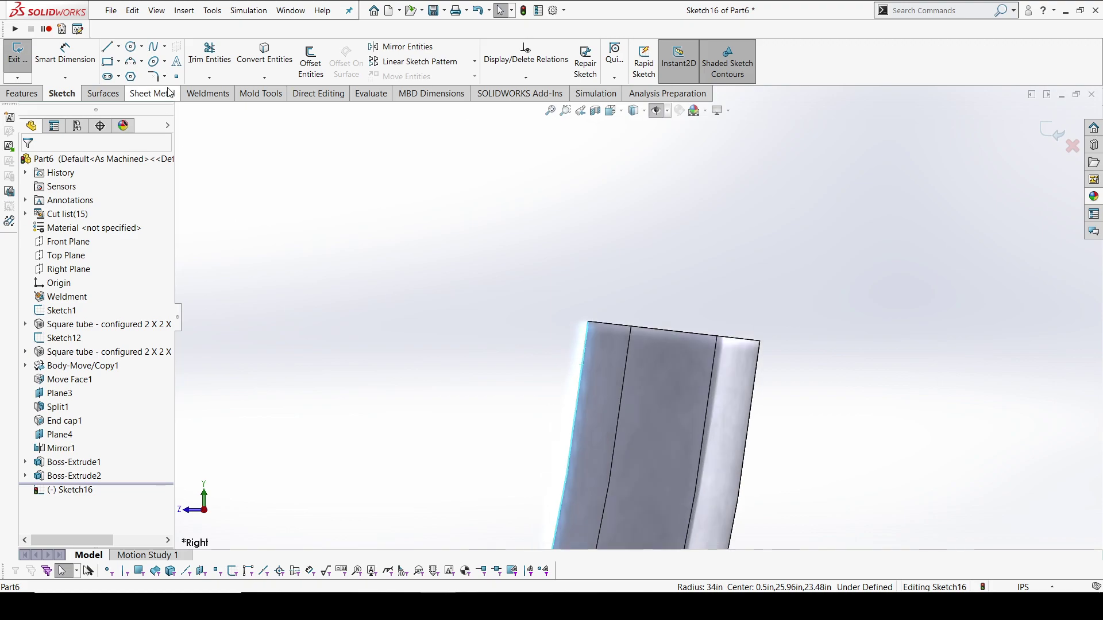
left_click(264, 55)
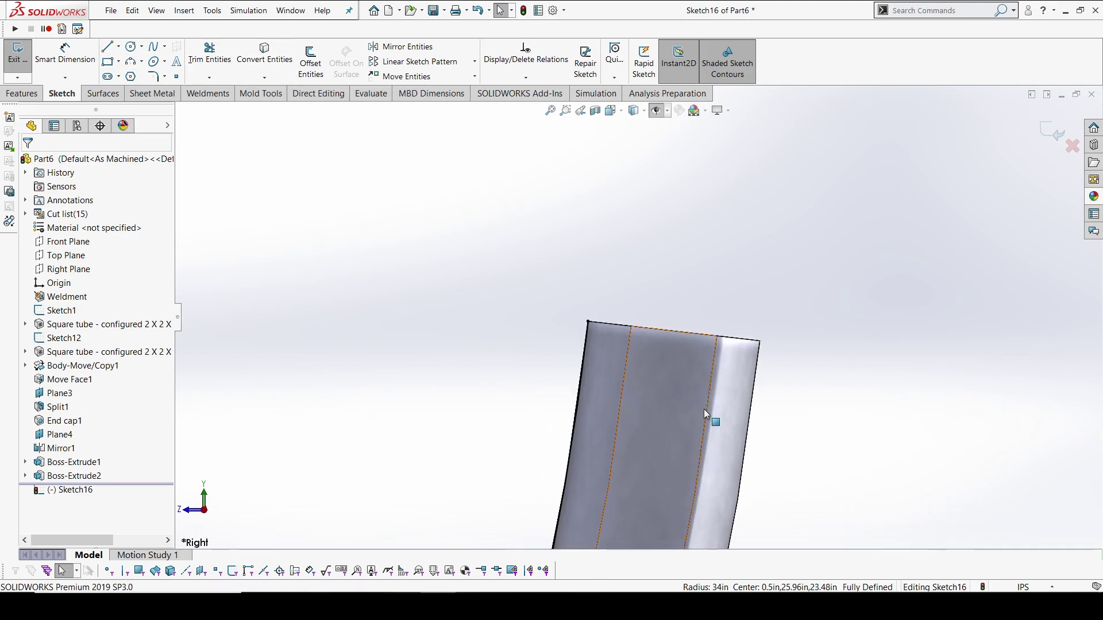
Shorten the converted arc to about 3.7 in by moving its lower endpoint up near the steep tube's upper end.
scroll(705, 409, "up", 4)
scroll(583, 338, "down", 4)
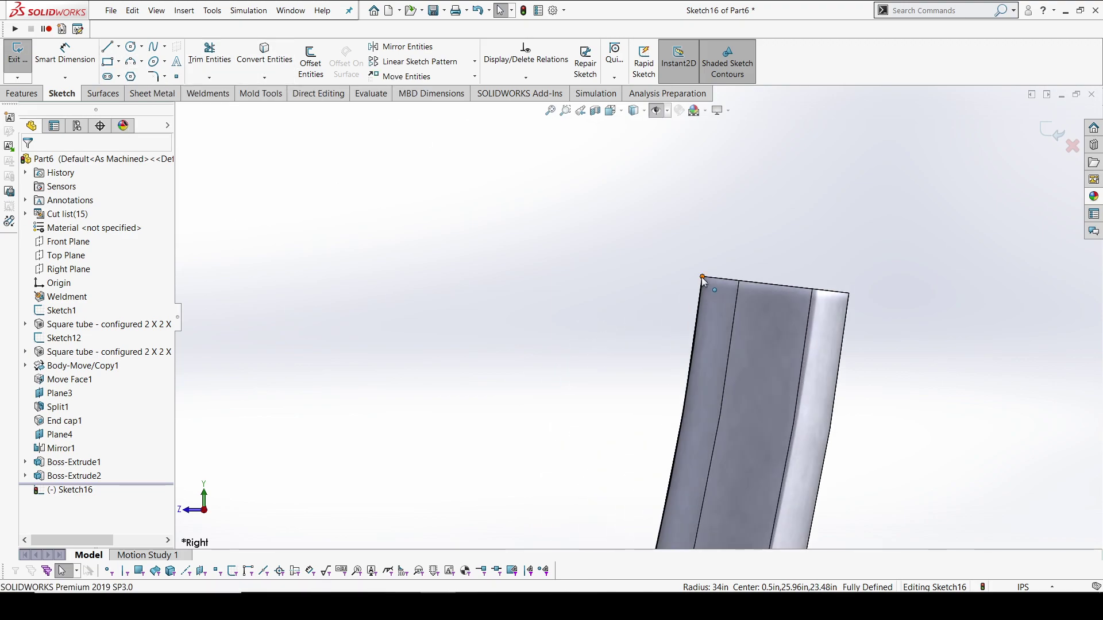
scroll(702, 277, "up", 5)
scroll(472, 540, "up", 3)
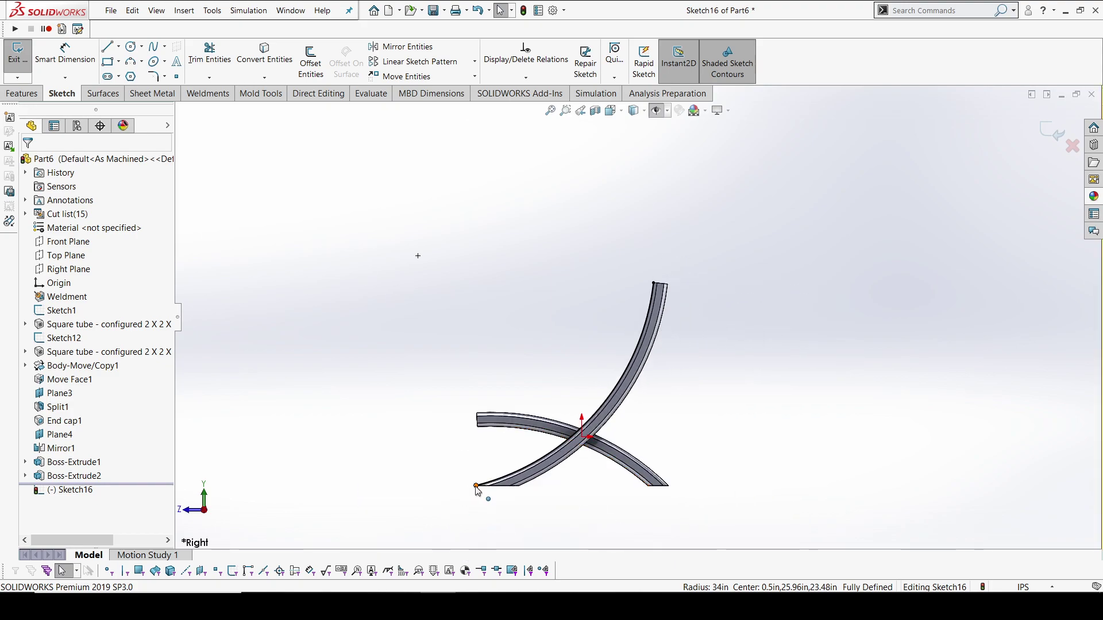
left_click(476, 487)
scroll(657, 314, "down", 6)
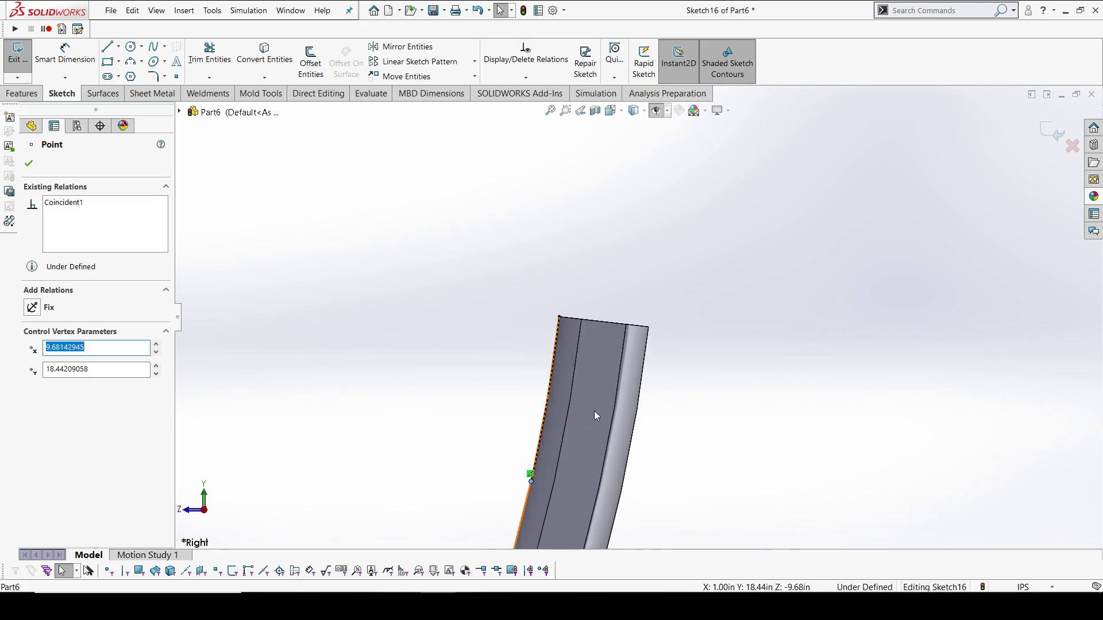
key("Escape")
Dimension the distance between the arc's endpoints and set it to 3 in.
left_click(50, 54)
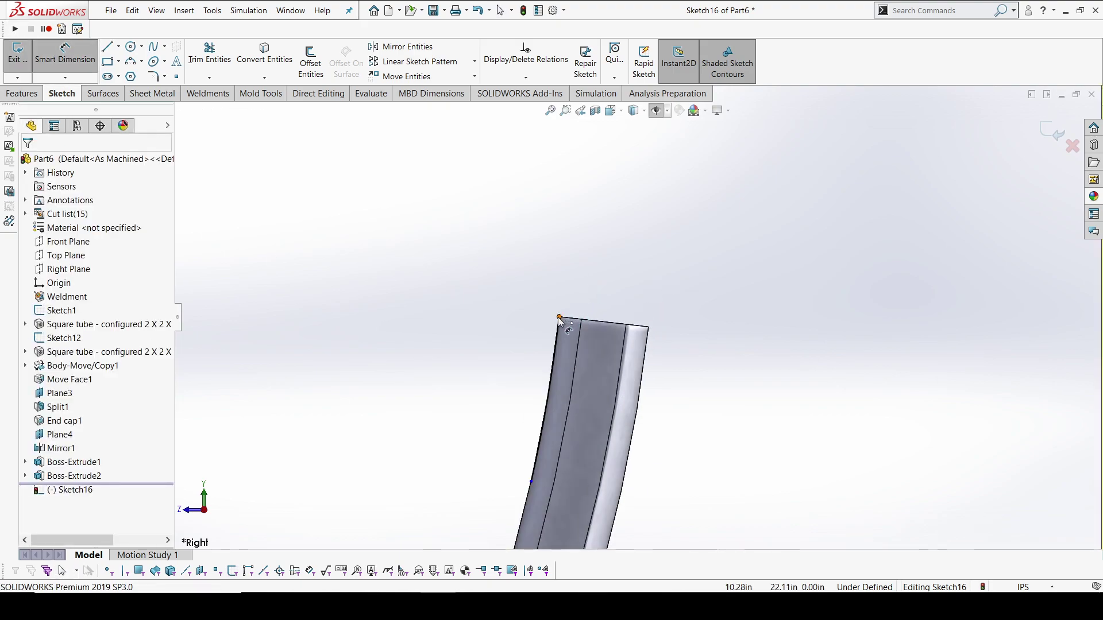
left_click(560, 317)
left_click(531, 482)
scroll(543, 372, "down", 3)
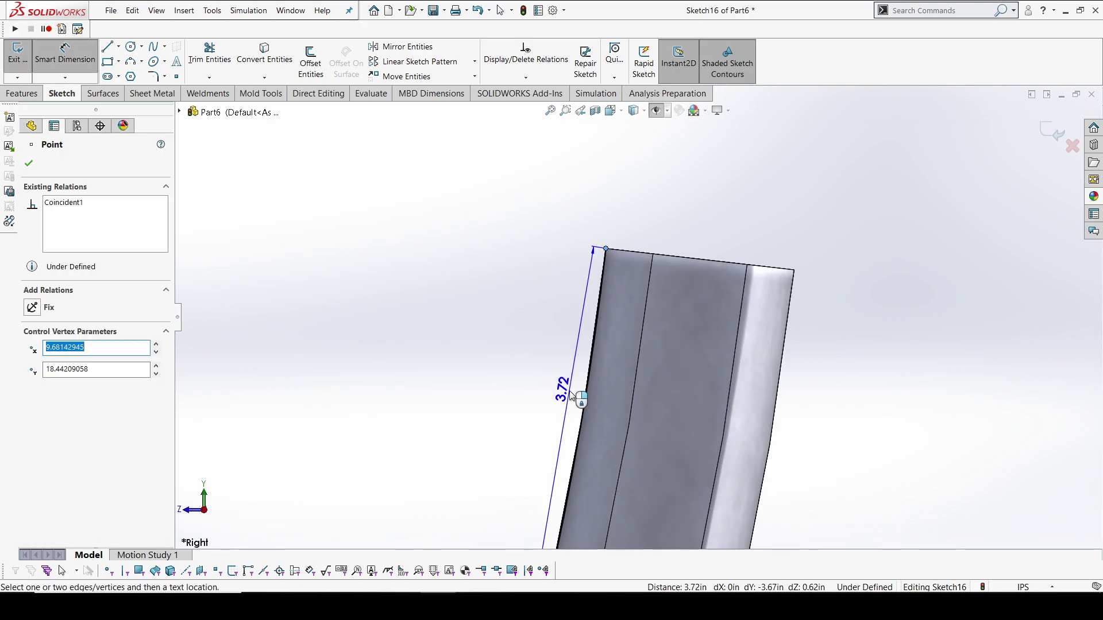
left_click(562, 389)
type("3")
key("Return")
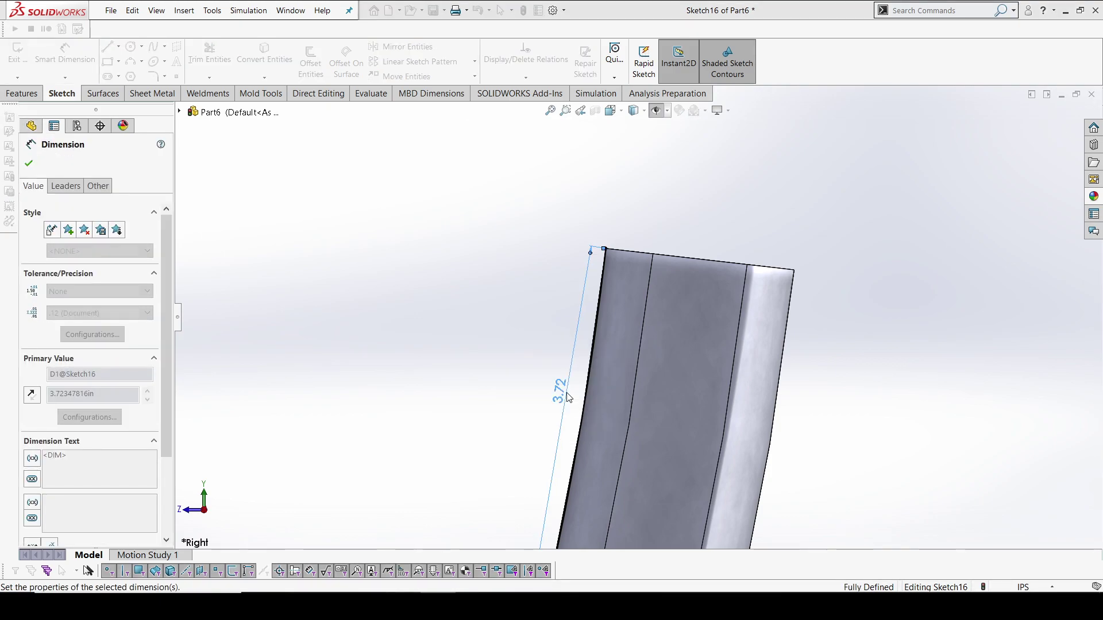
right_click(565, 310)
left_click(594, 348)
Start a thin Boss-Extrude of the 3 in arc, running Up To Surface to the opposite steep tube's outer side face.
middle_click_drag(572, 348, 595, 367)
scroll(822, 344, "down", 2)
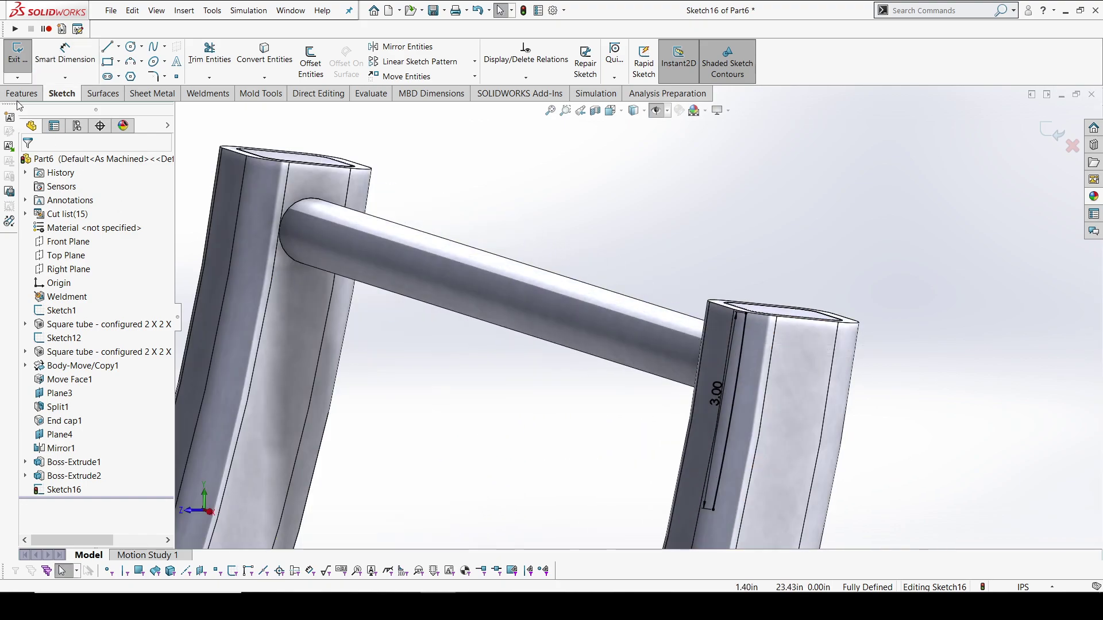
left_click(22, 94)
left_click(24, 60)
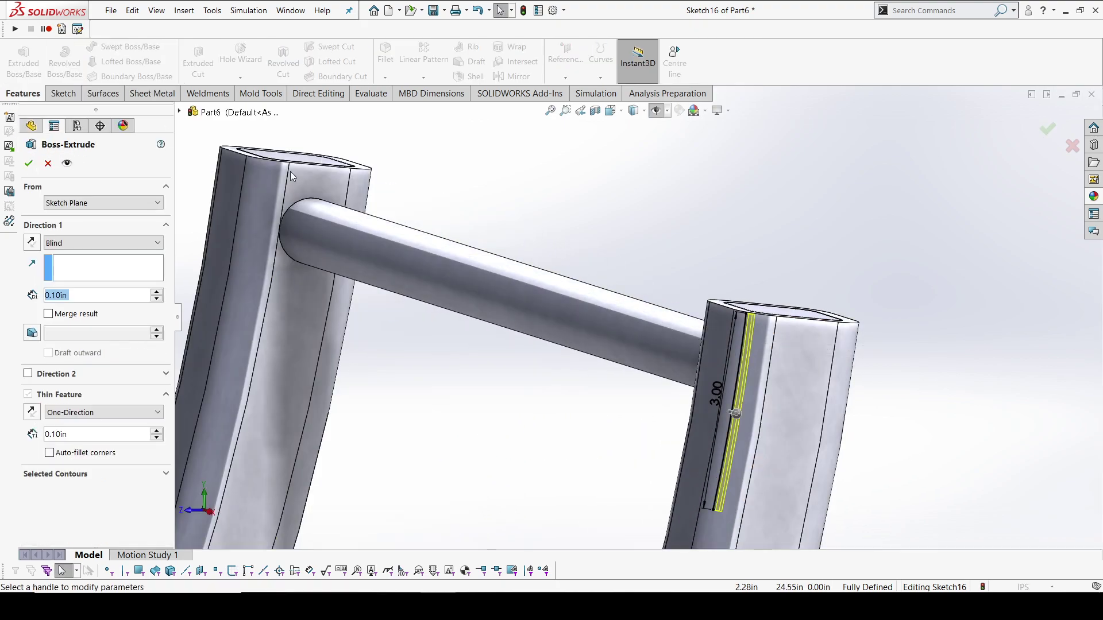
scroll(362, 239, "up", 3)
middle_click_drag(402, 253, 243, 205)
left_click(358, 232)
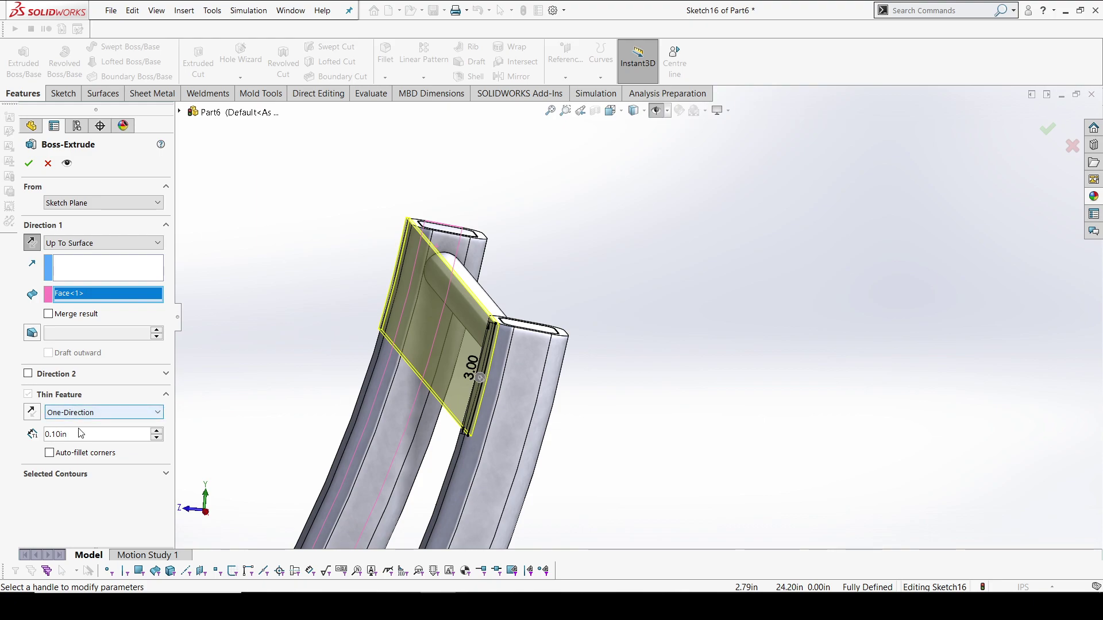
Set the thin wall thickness to 0.5 in, flip it to the front side of the tubes and finish the slat extrusion.
type("0.5")
key("Return")
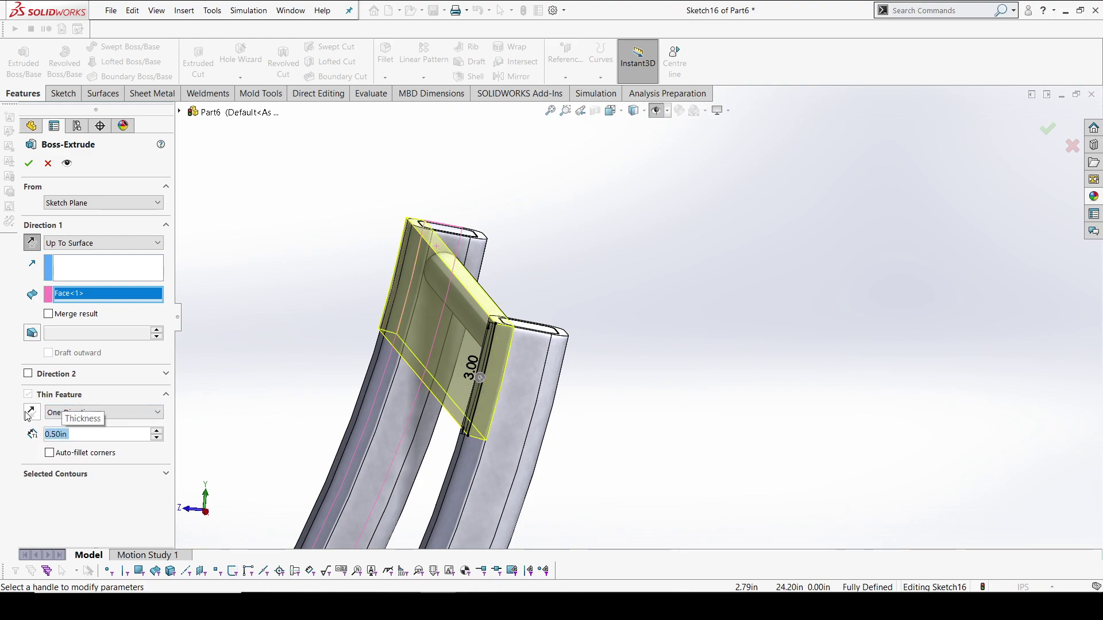
left_click(30, 412)
middle_click_drag(448, 362, 426, 297)
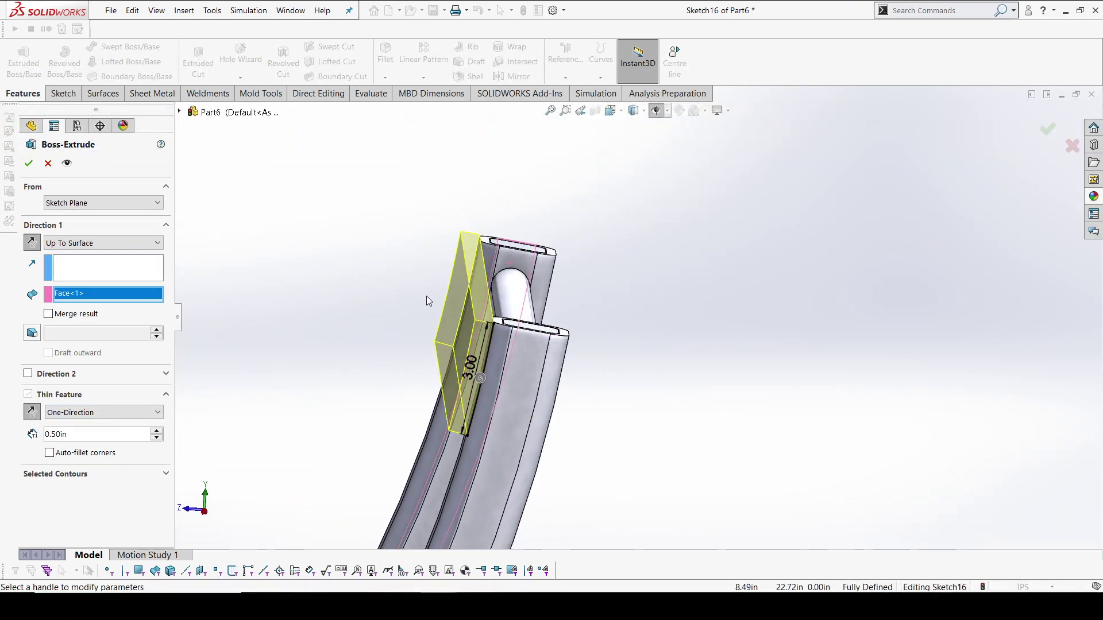
scroll(426, 295, "down", 3)
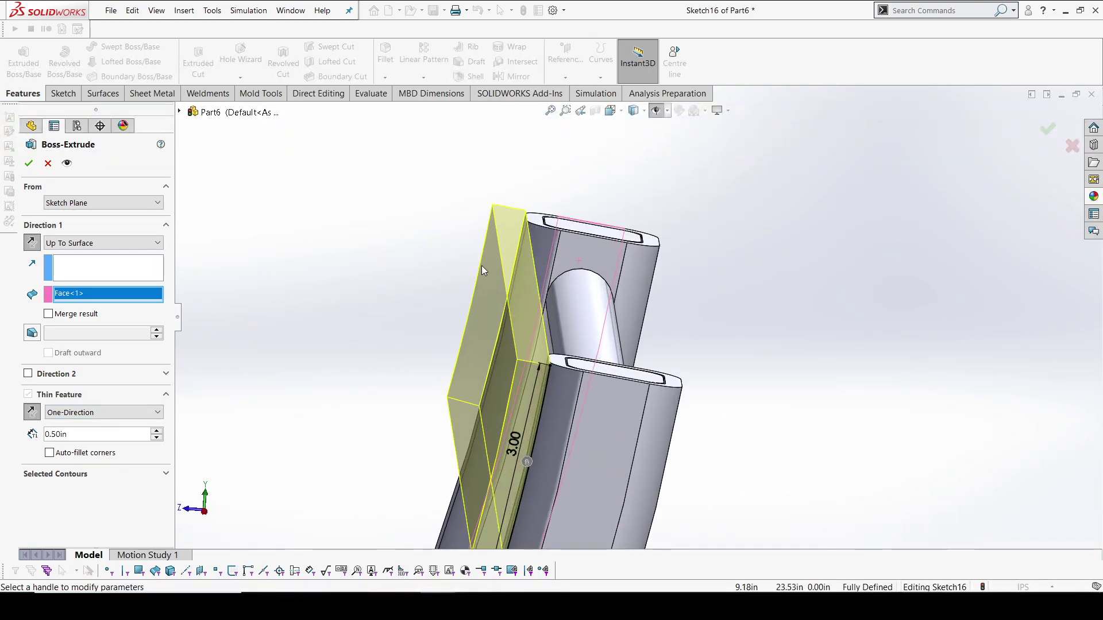
left_click(27, 164)
Examine from several angles how the new top slat sits against the front of both curved tubes.
scroll(501, 296, "up", 3)
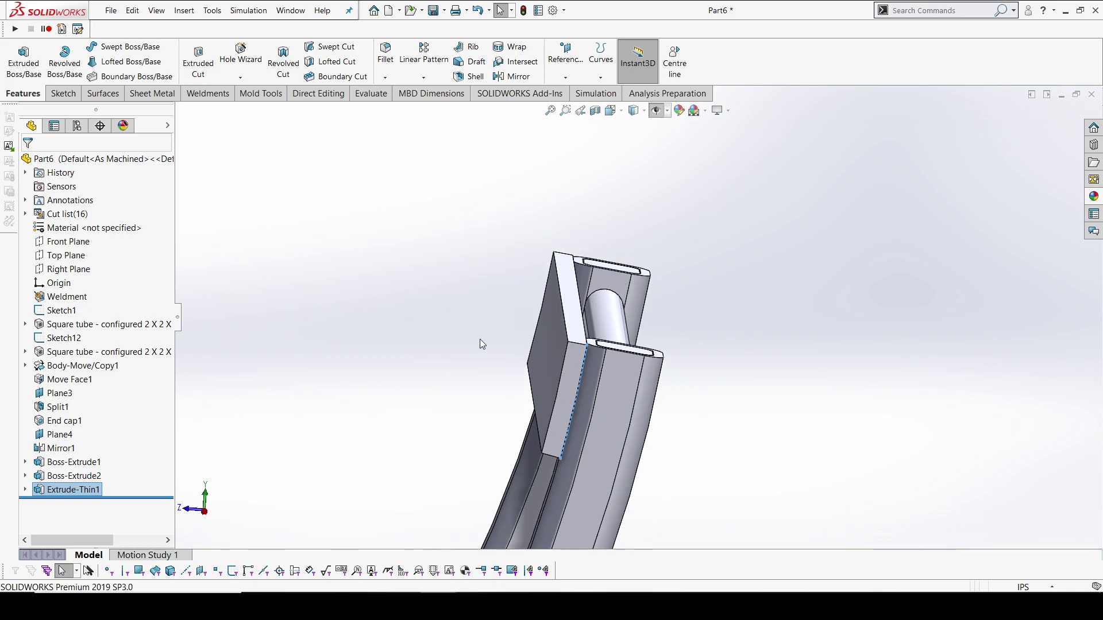
middle_click_drag(480, 335, 533, 318)
left_click(791, 277)
scroll(790, 278, "down", 1)
middle_click_drag(558, 380, 567, 418)
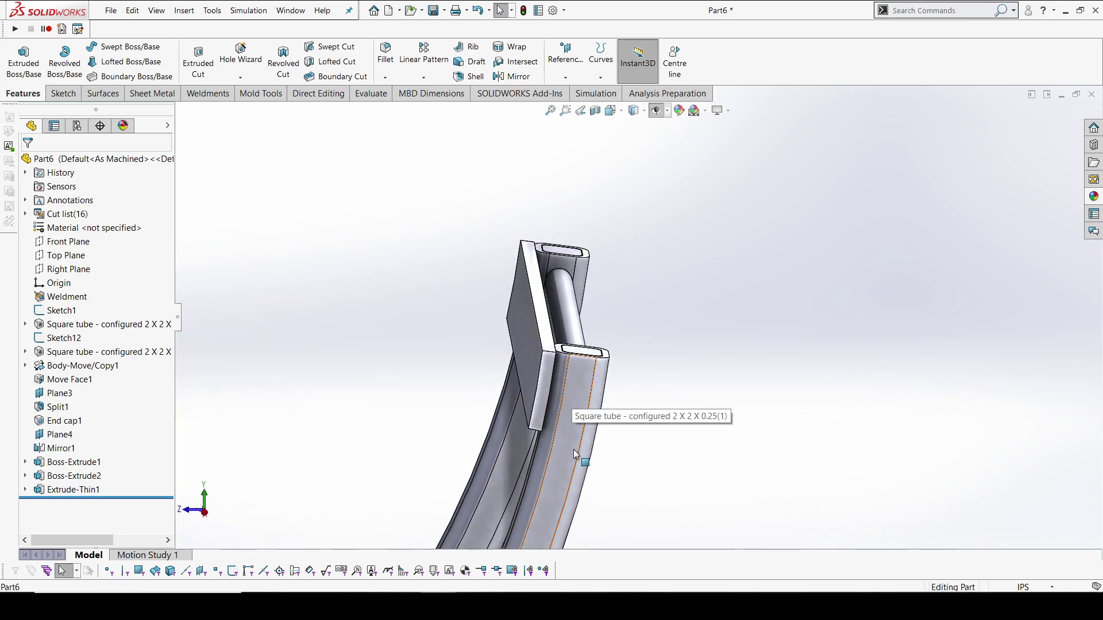
scroll(548, 401, "down", 4)
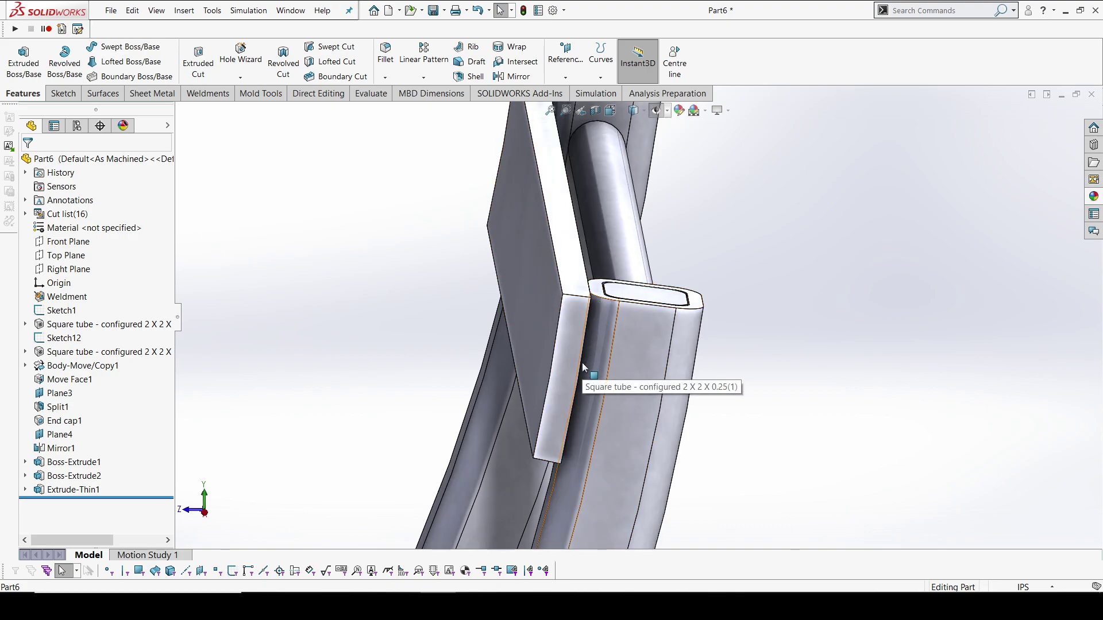
scroll(582, 363, "up", 4)
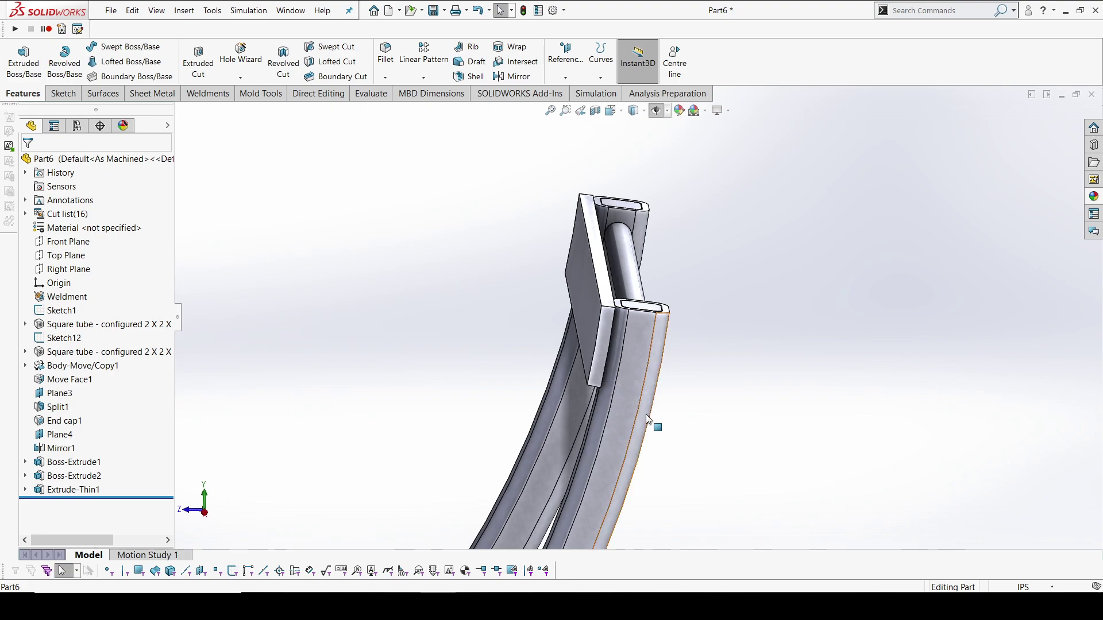
middle_click_drag(646, 414, 684, 390)
scroll(567, 336, "down", 4)
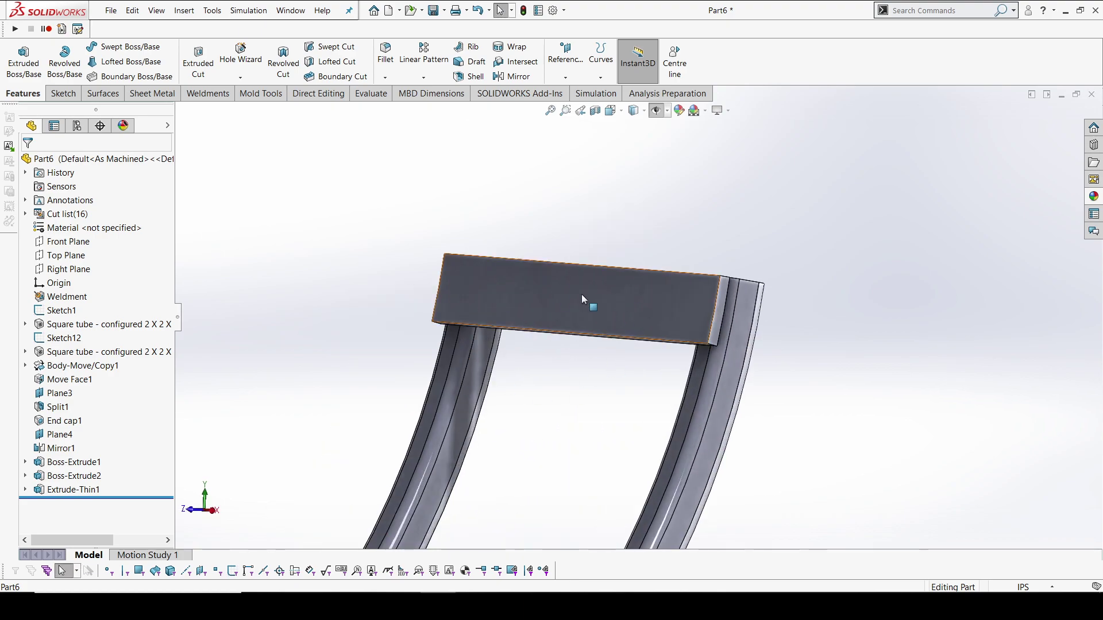
scroll(583, 295, "down", 2)
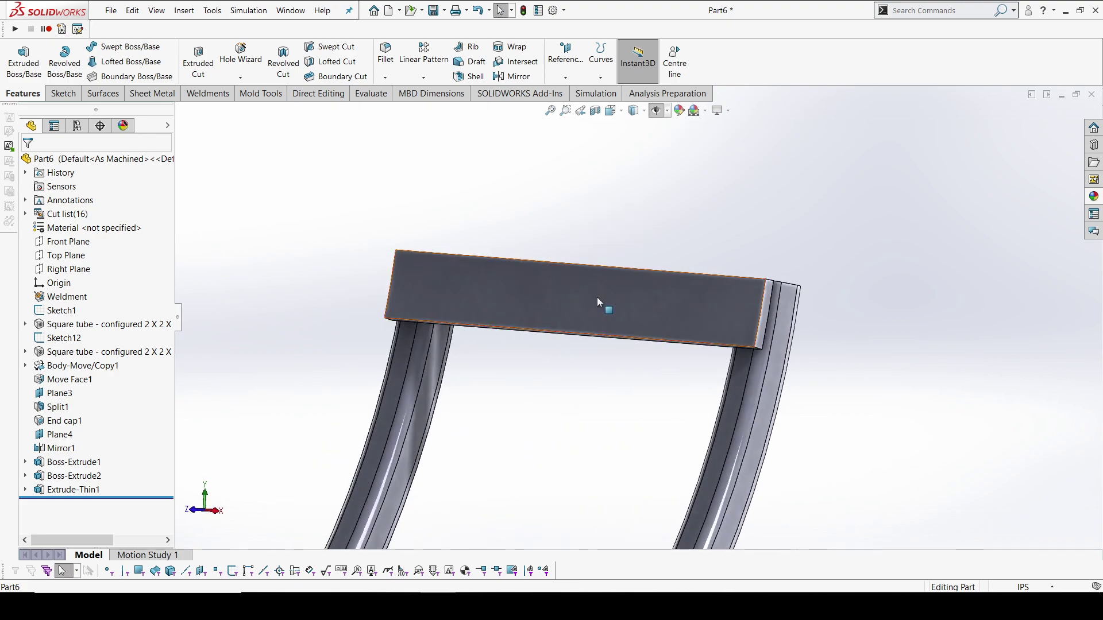
Switch to the Front view and start a sketch on the Front Plane.
key("space")
left_click(434, 332)
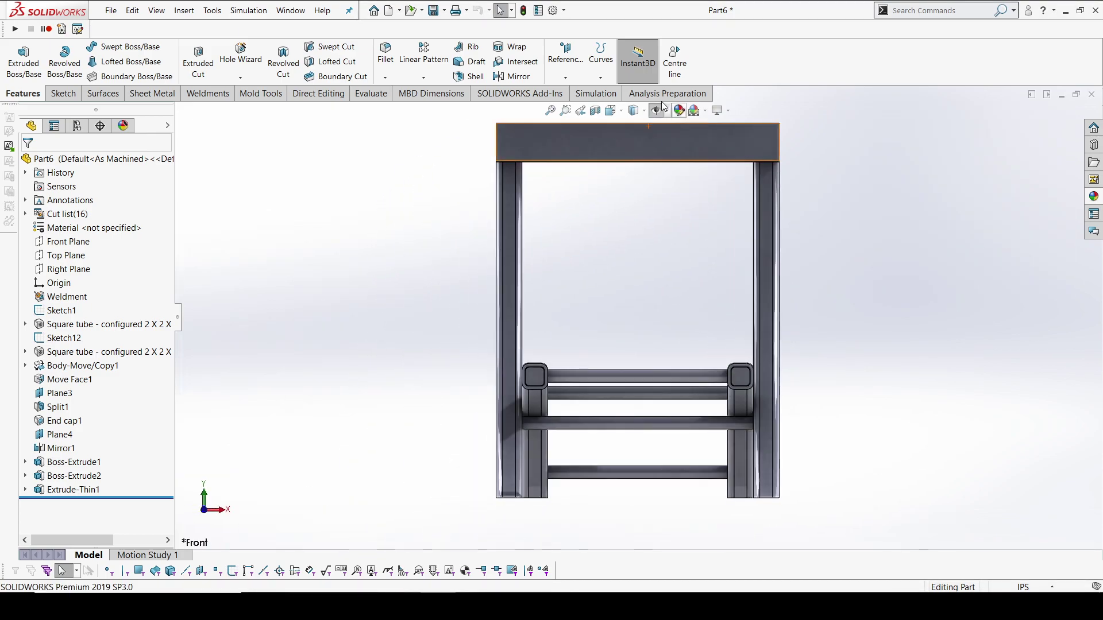
left_click(80, 244)
left_click(89, 228)
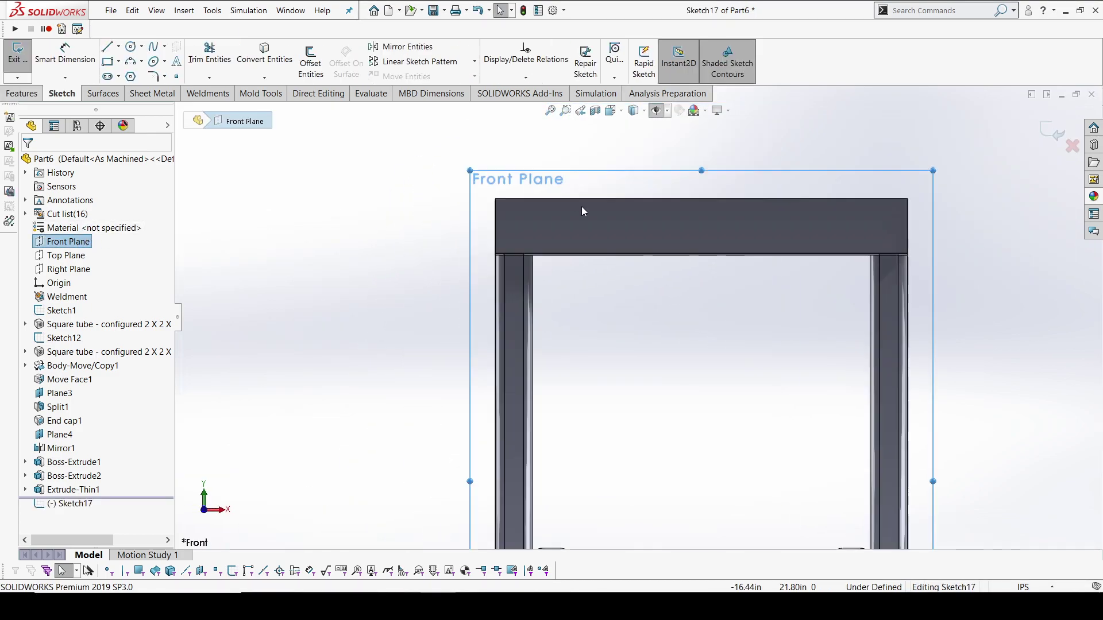
Draw a horizontal centerline across the top slat at mid-height, from one end edge to the other.
left_click(120, 47)
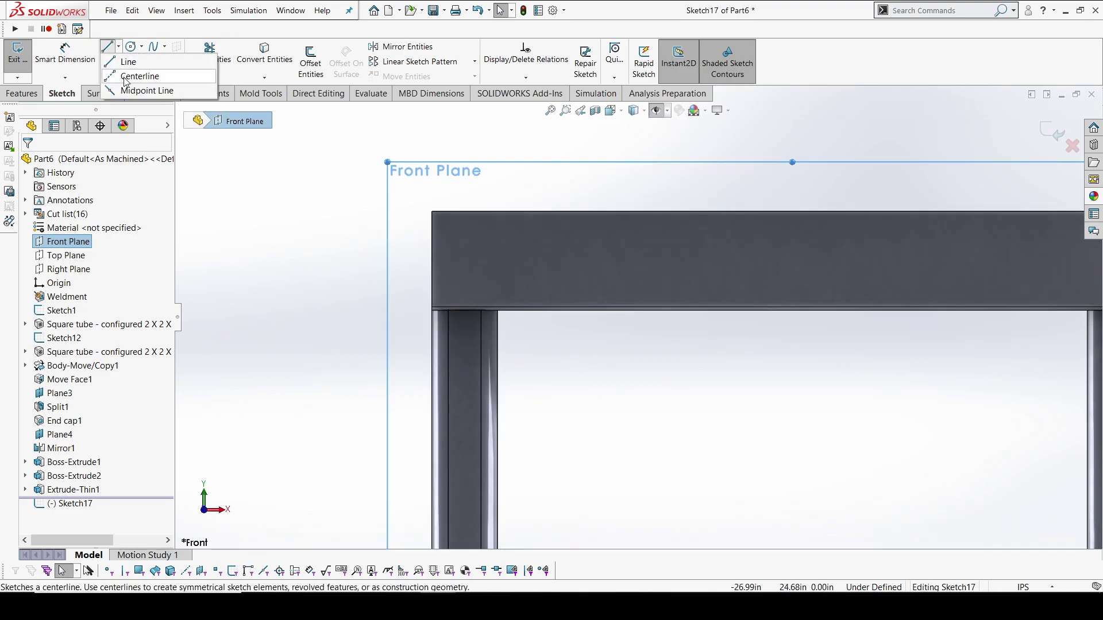
left_click(143, 71)
left_click(432, 259)
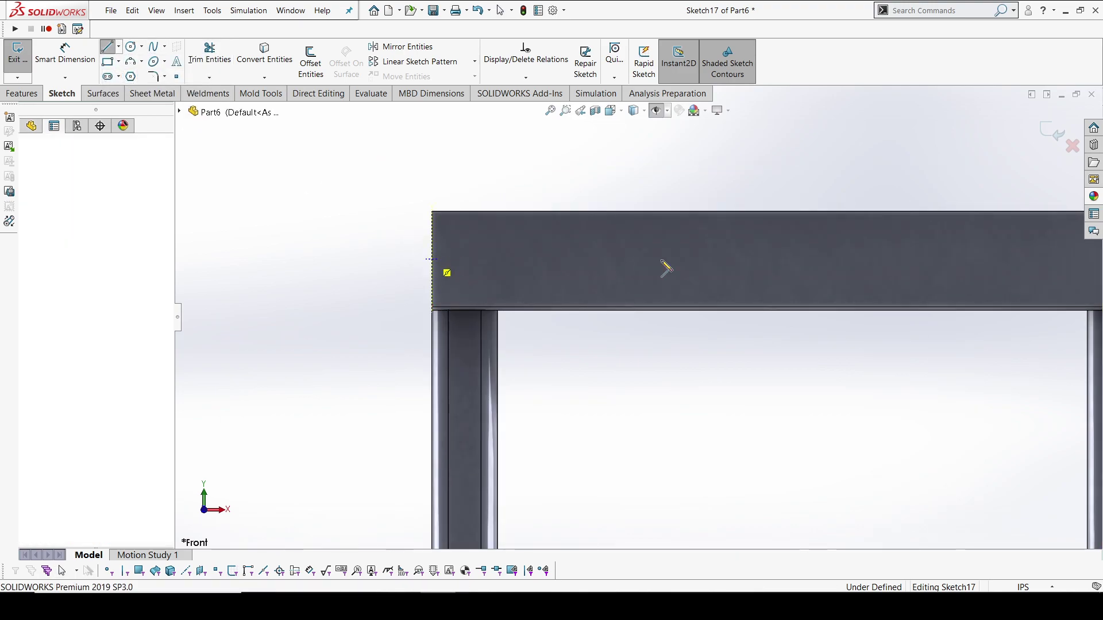
scroll(655, 265, "up", 2)
scroll(850, 287, "down", 3)
scroll(1063, 305, "up", 2)
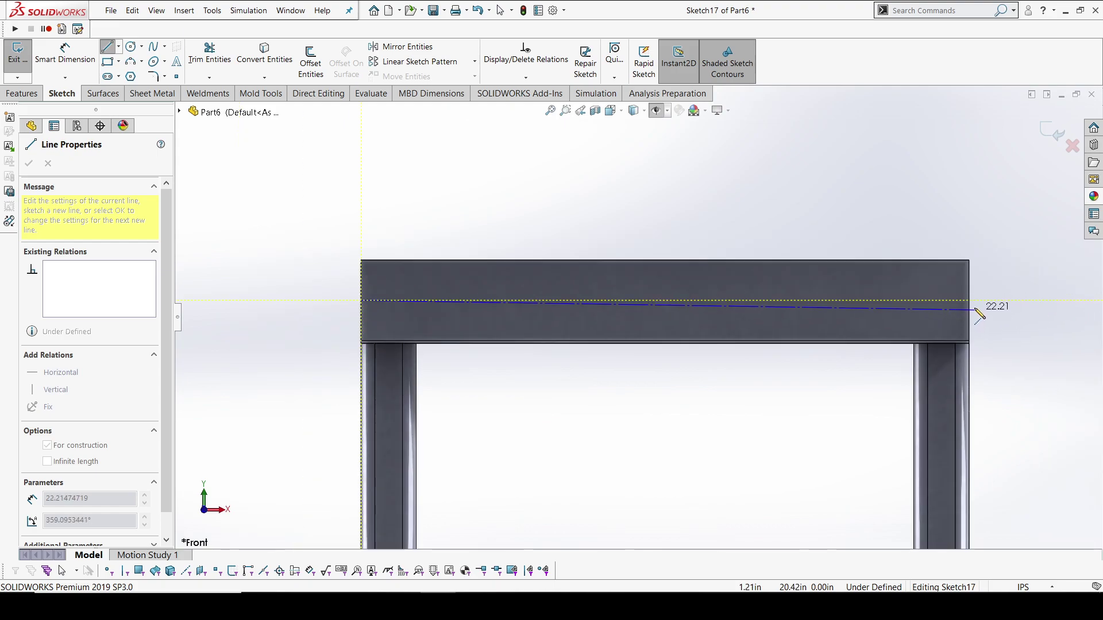
left_click(969, 300)
key("Escape")
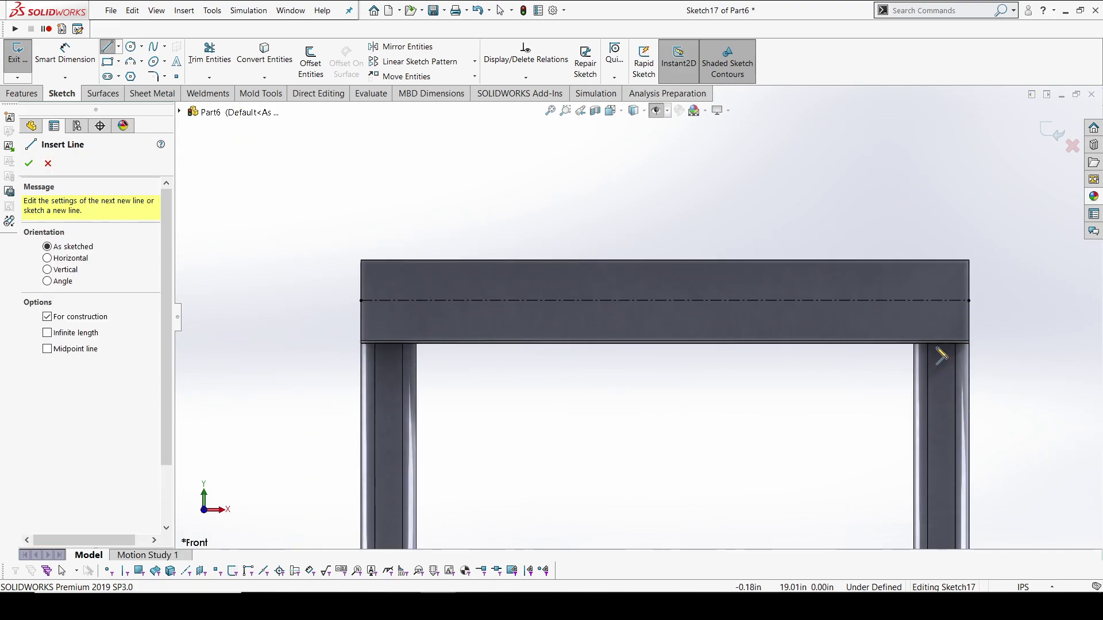
Show hidden lines and draw a vertical centerline about 1.2 in long from the tube's upper edge midpoint down to the horizontal centerline.
left_click(634, 111)
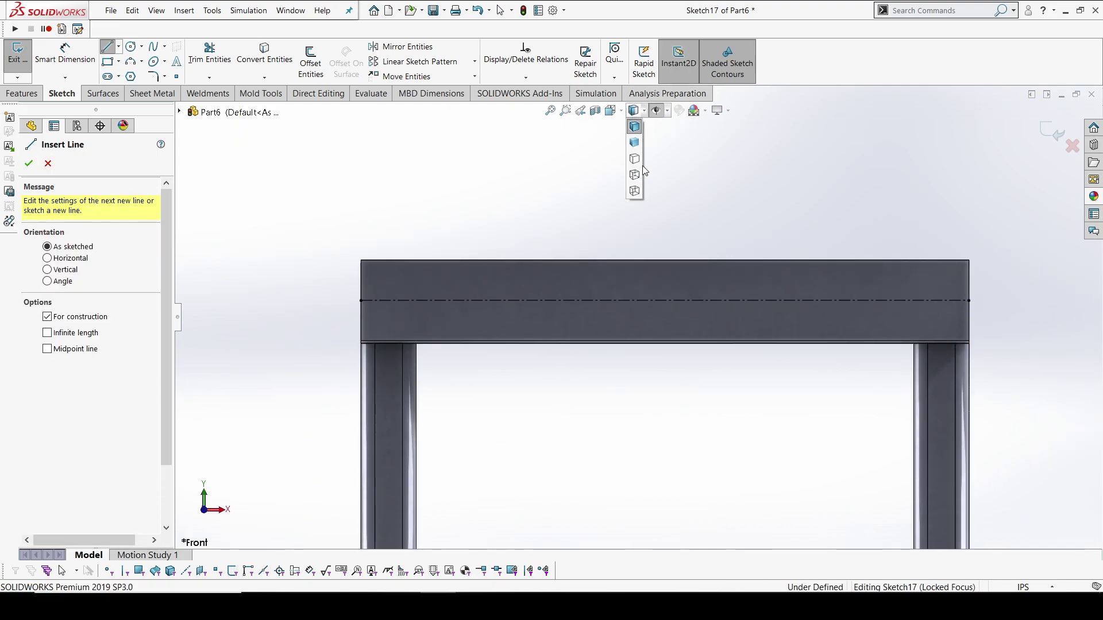
scroll(1005, 316, "down", 5)
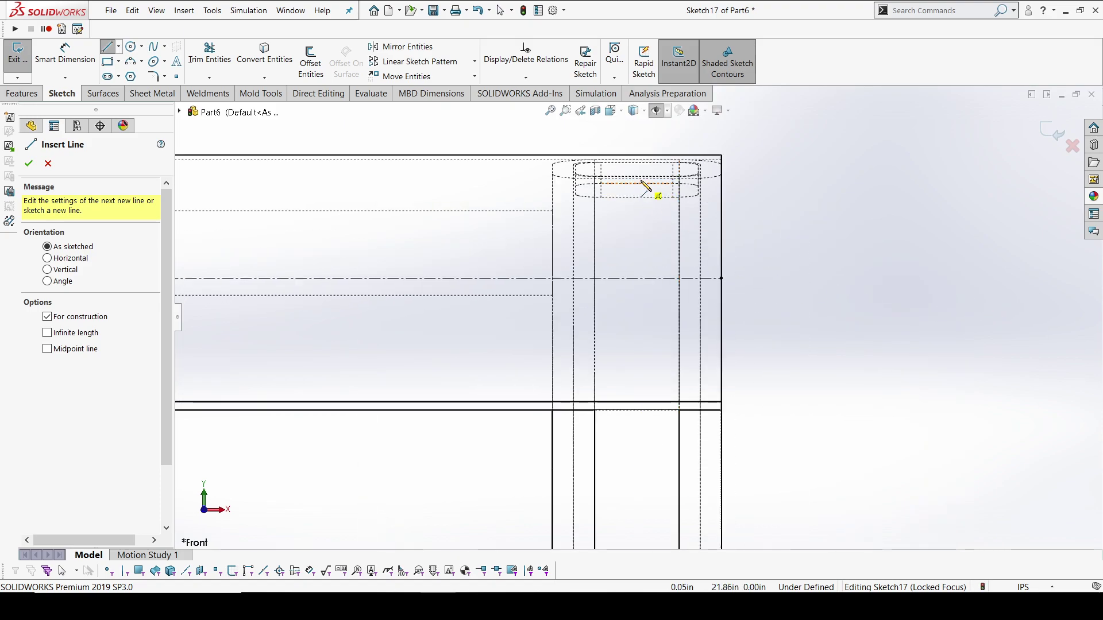
left_click_drag(636, 177, 636, 278)
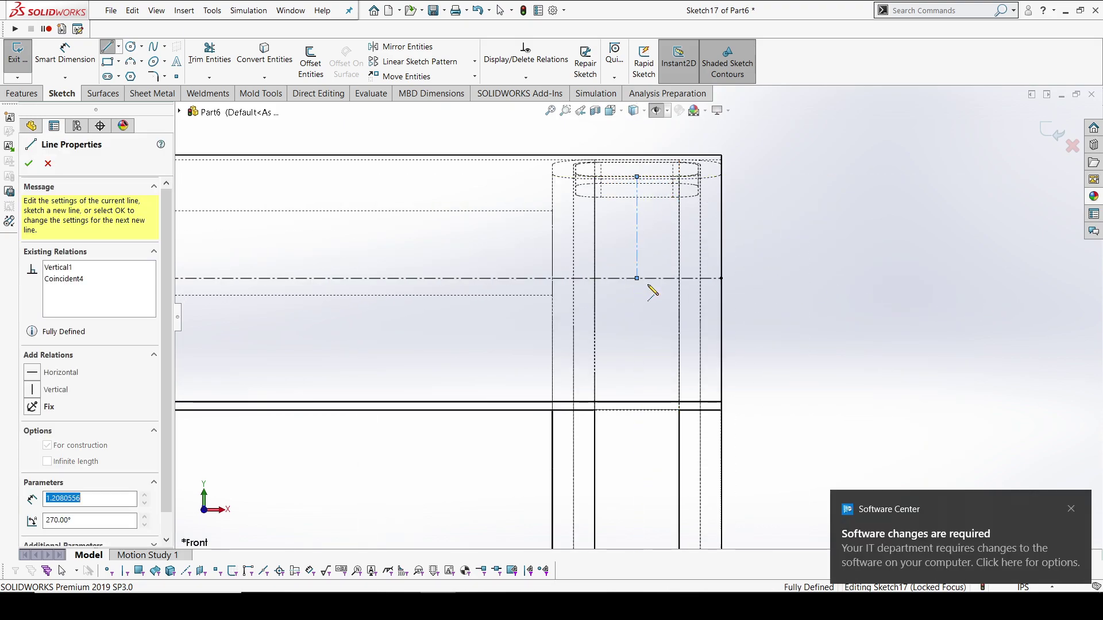
left_click(1072, 509)
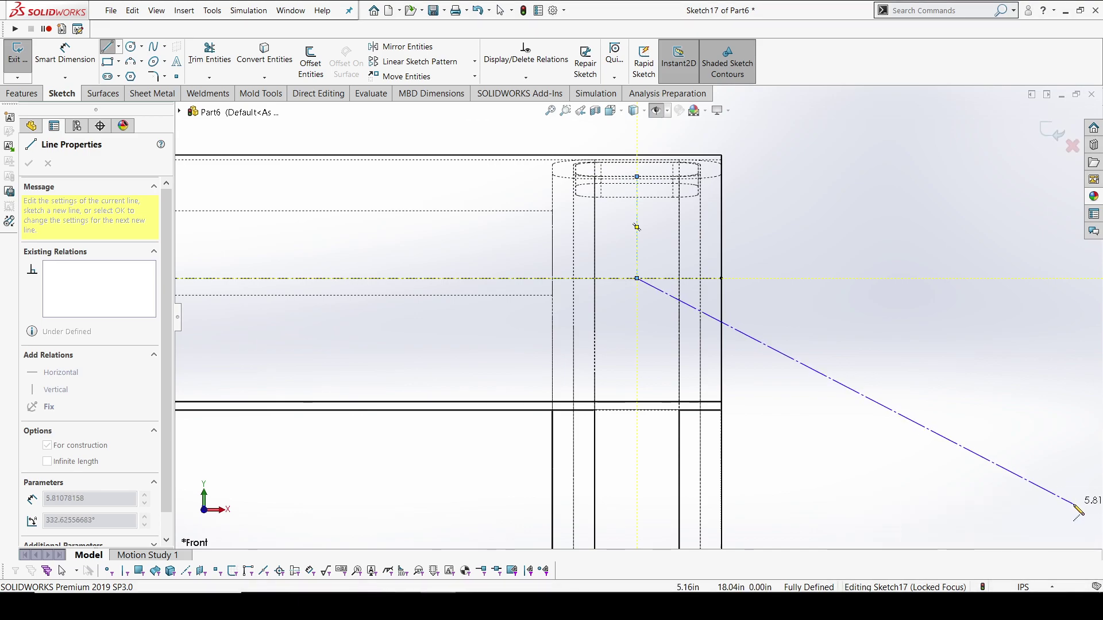
key("Escape")
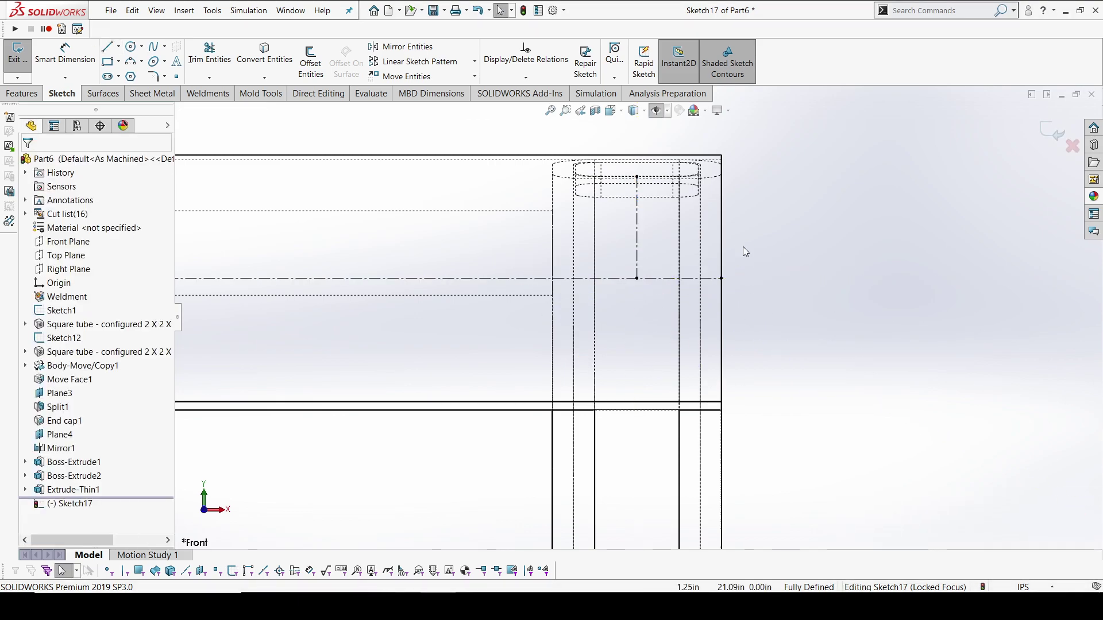
Sketch a circle centred where the two centerlines meet on the tube and dimension its diameter to 0.5 in.
left_click(131, 47)
left_click(637, 279)
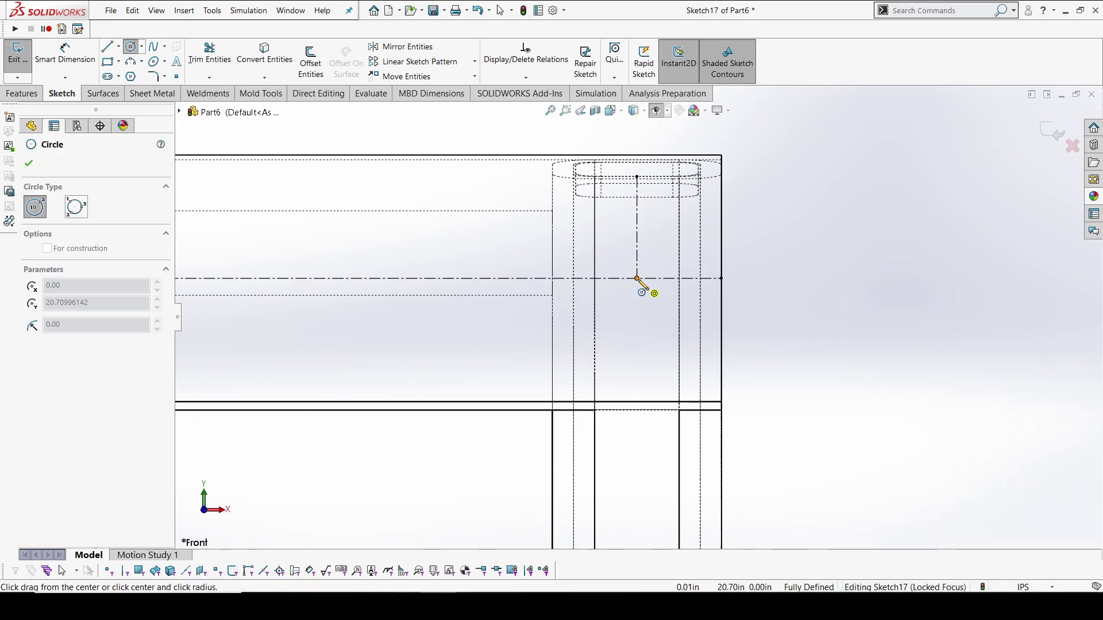
left_click(652, 296)
key("Escape")
left_click(79, 55)
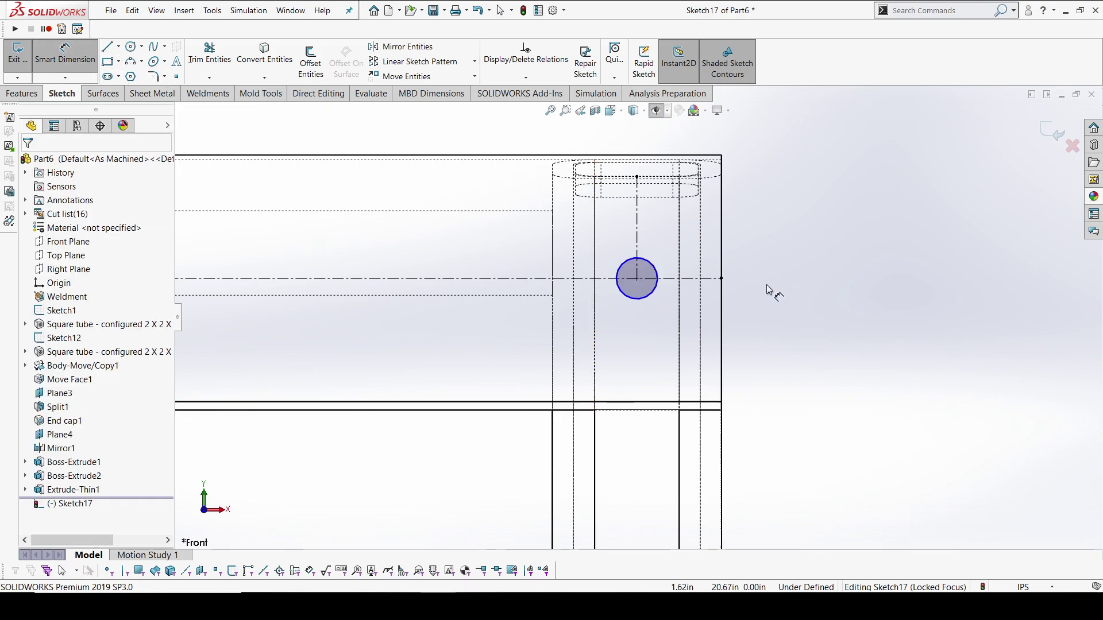
left_click(648, 262)
left_click(841, 203)
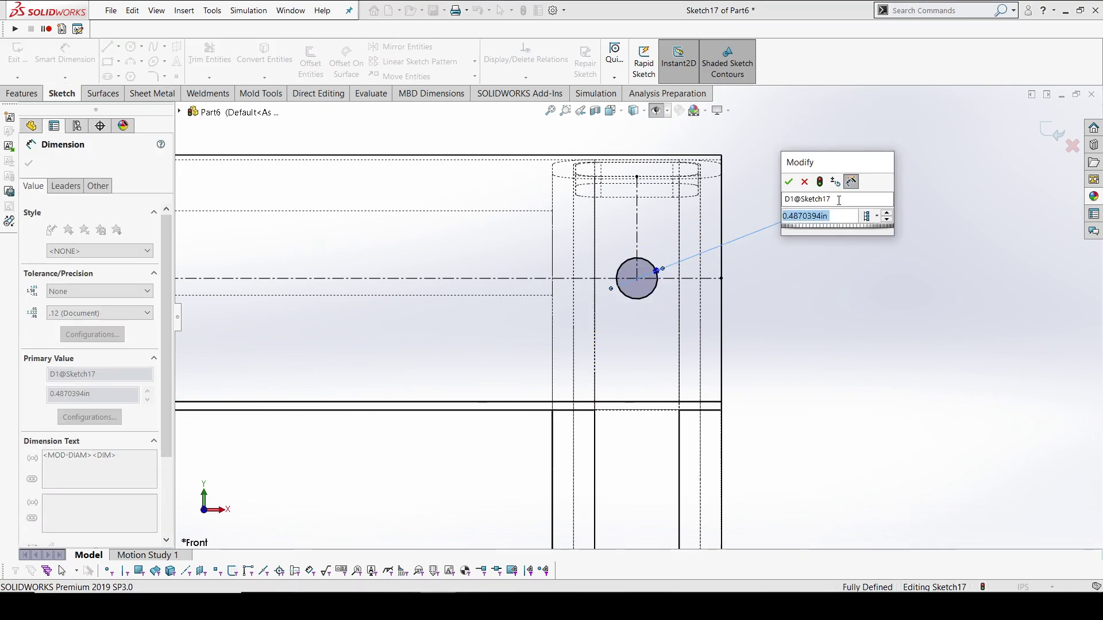
type(".5")
key("Return")
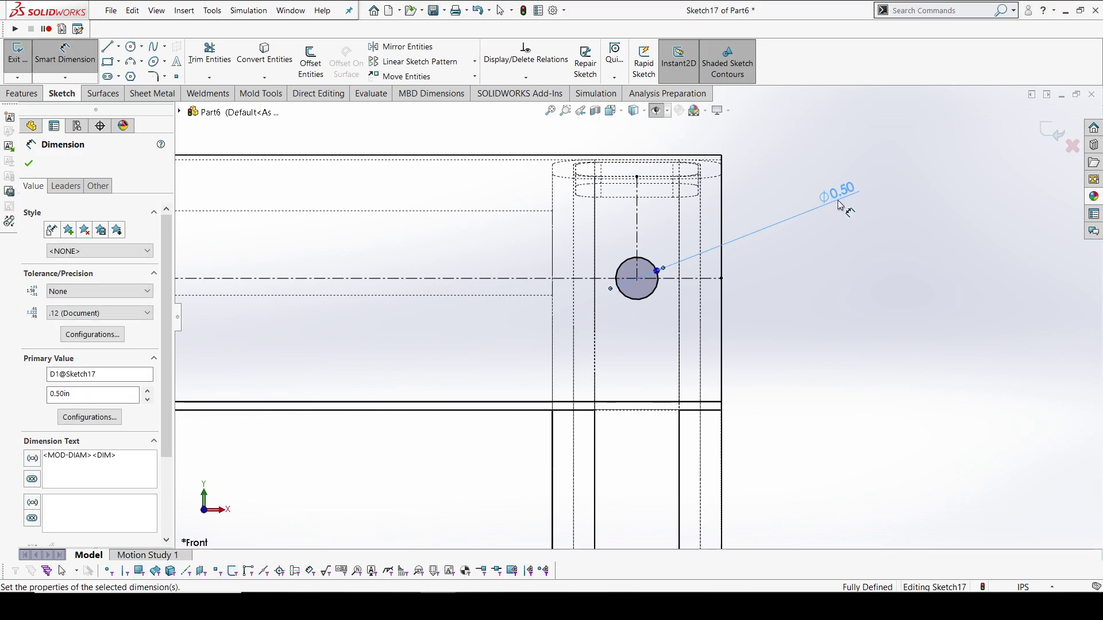
Change the circle's diameter dimension to 0.65 in.
left_click(836, 199)
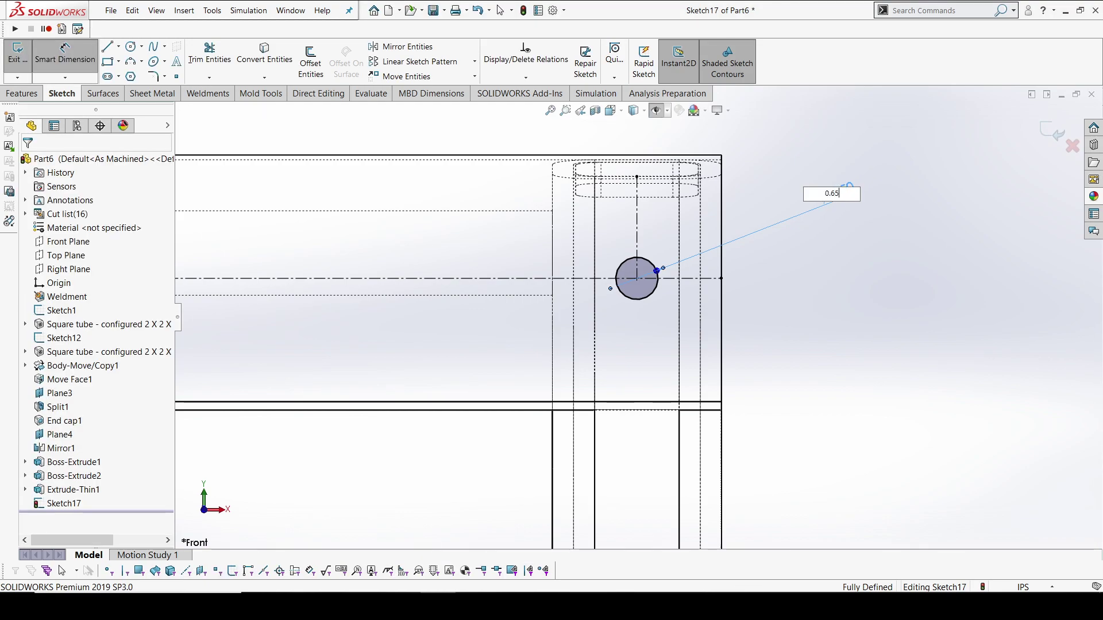
key("Return")
key("Escape")
Draw a vertical centerline from the horizontal centerline's midpoint to a point above the slat.
scroll(845, 305, "up", 5)
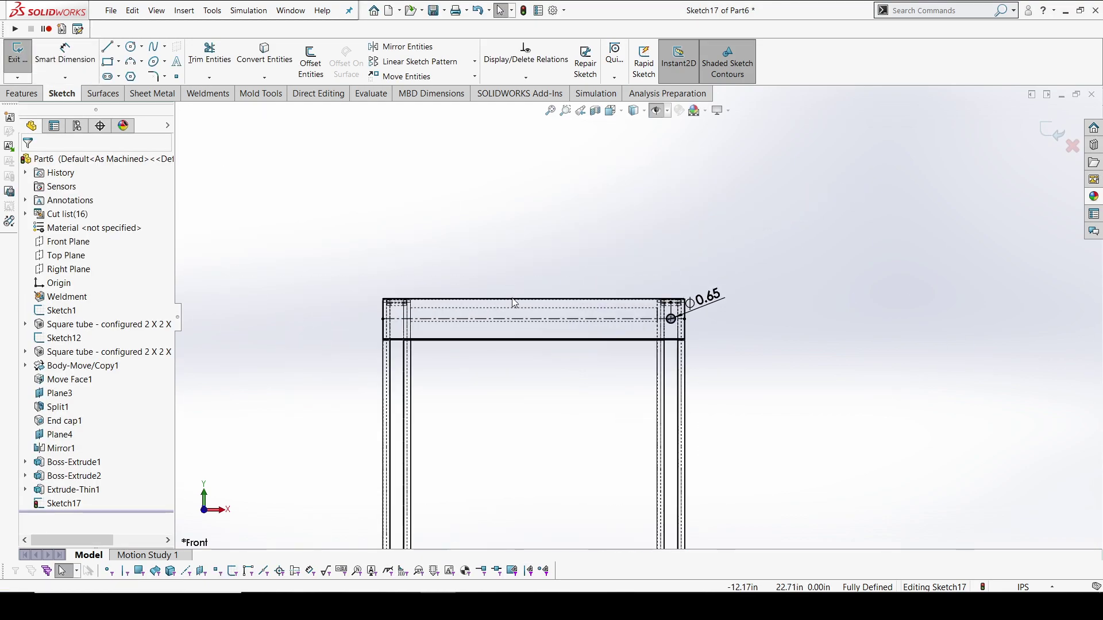
left_click(118, 47)
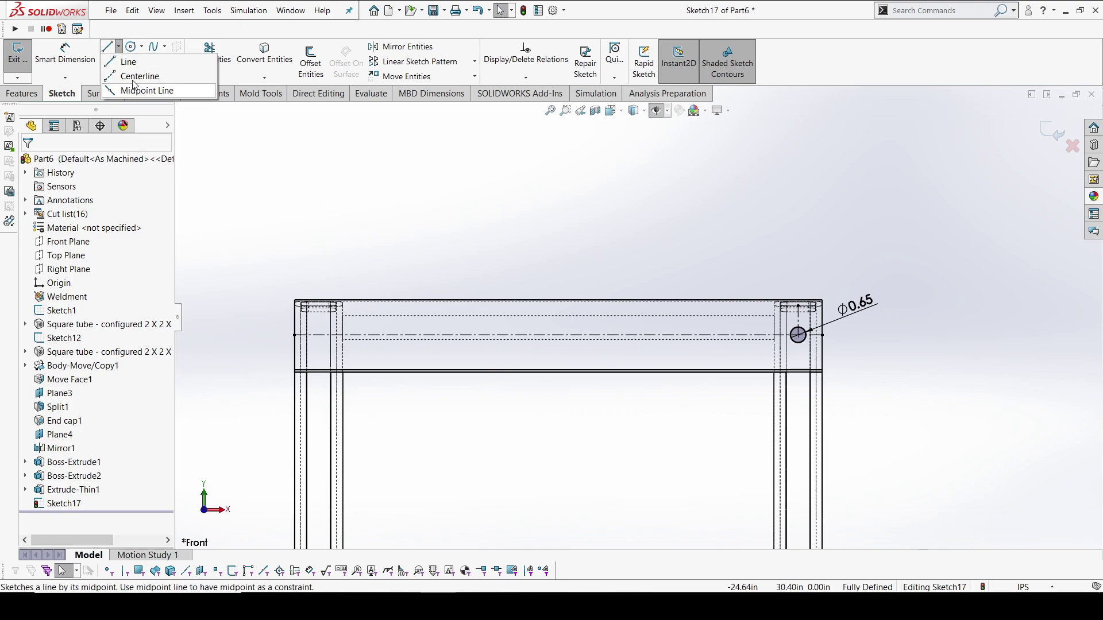
left_click(138, 72)
left_click(561, 334)
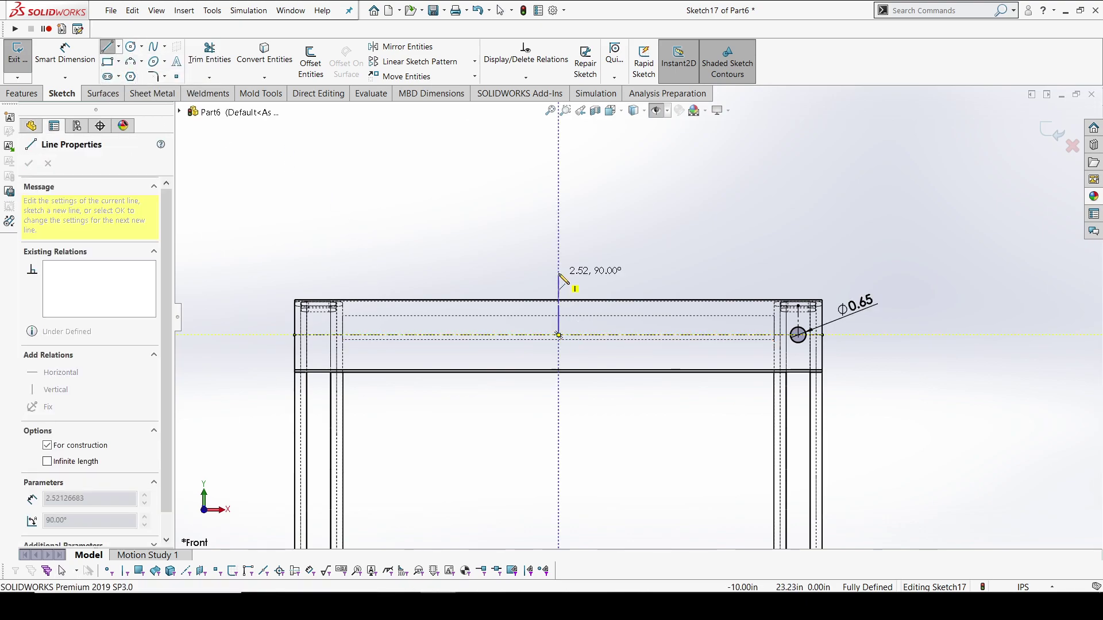
left_click(559, 267)
key("Escape")
Mirror the 0.65 in circle and its short vertical centerline about the middle vertical centerline.
left_click(421, 53)
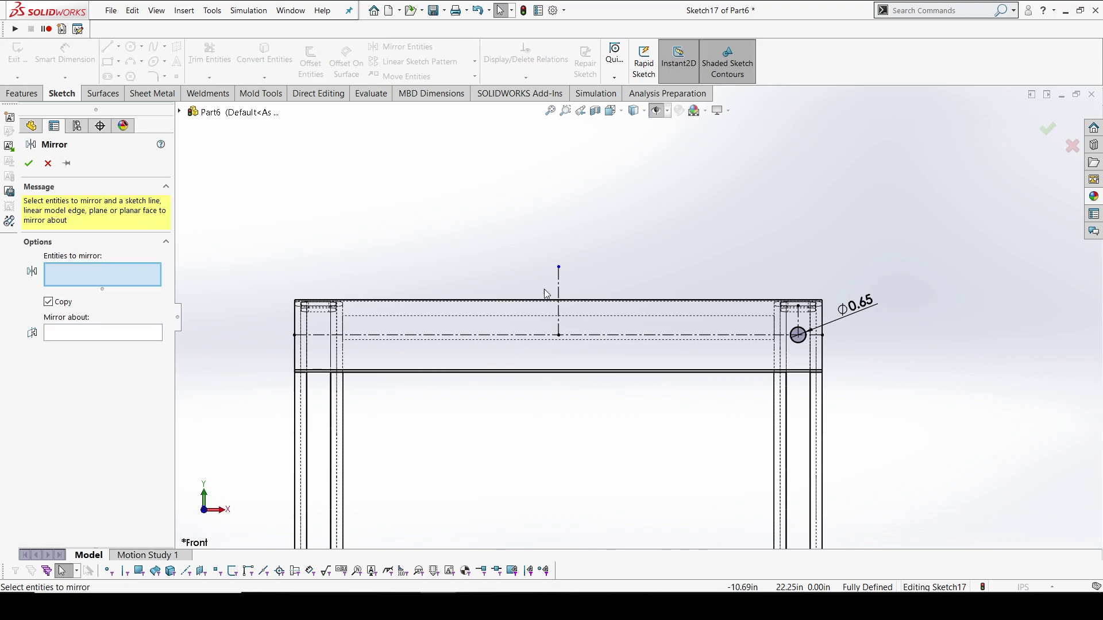
left_click_drag(734, 313, 911, 485)
left_click(77, 343)
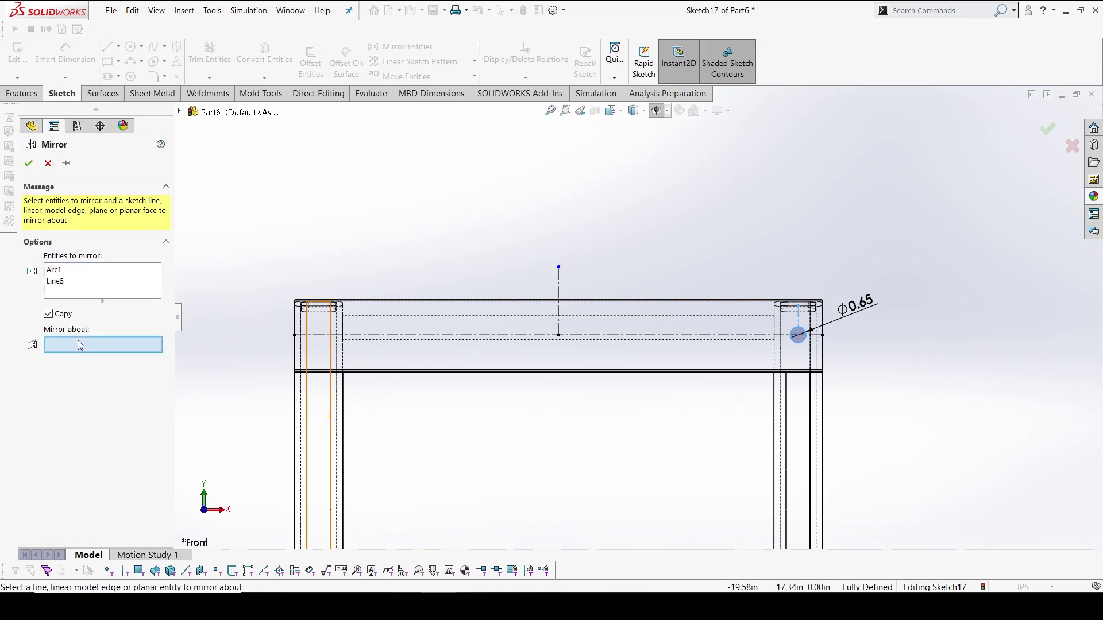
left_click(561, 290)
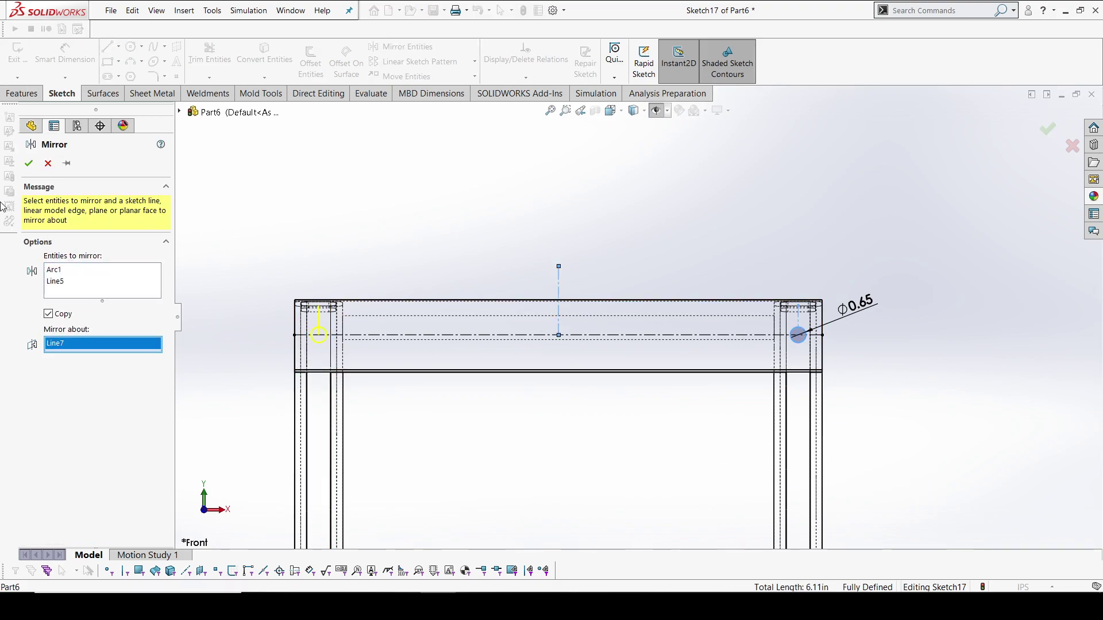
left_click(28, 164)
middle_click_drag(850, 271, 642, 184)
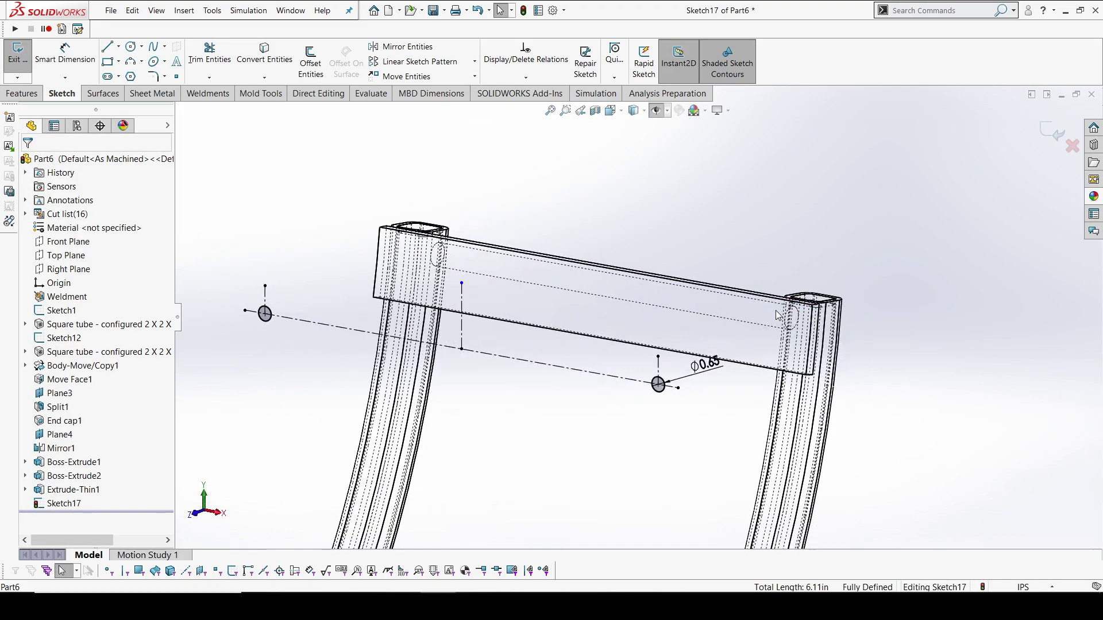
Cut-extrude the two sketched circles to a blind depth of about 18.04 in, limiting the feature scope to the slat body.
left_click(1051, 132)
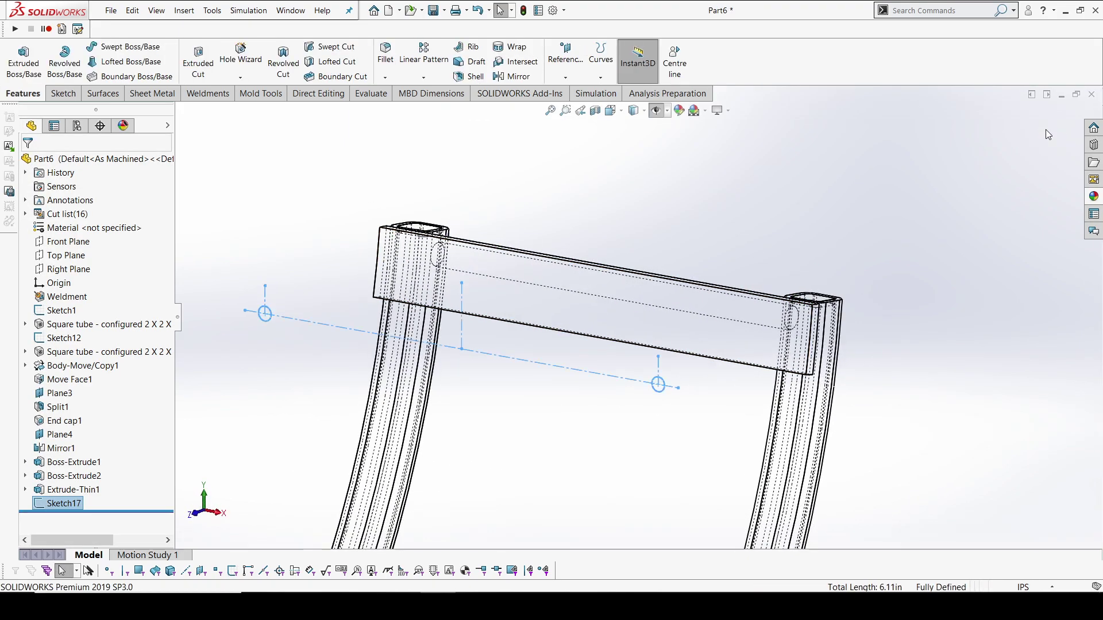
left_click(198, 63)
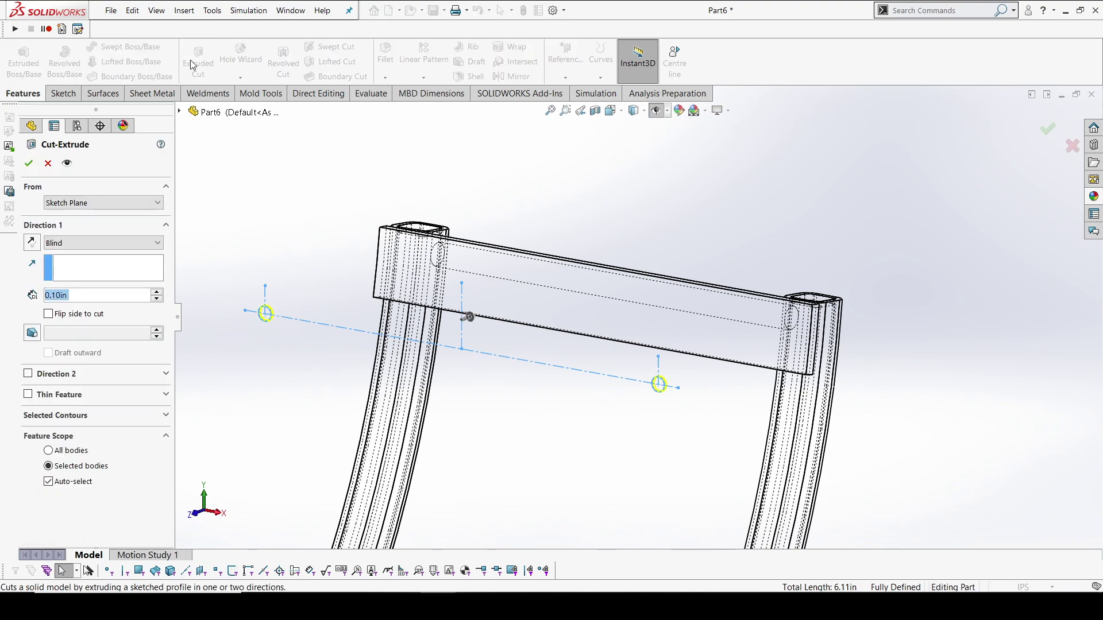
left_click_drag(467, 314, 716, 226)
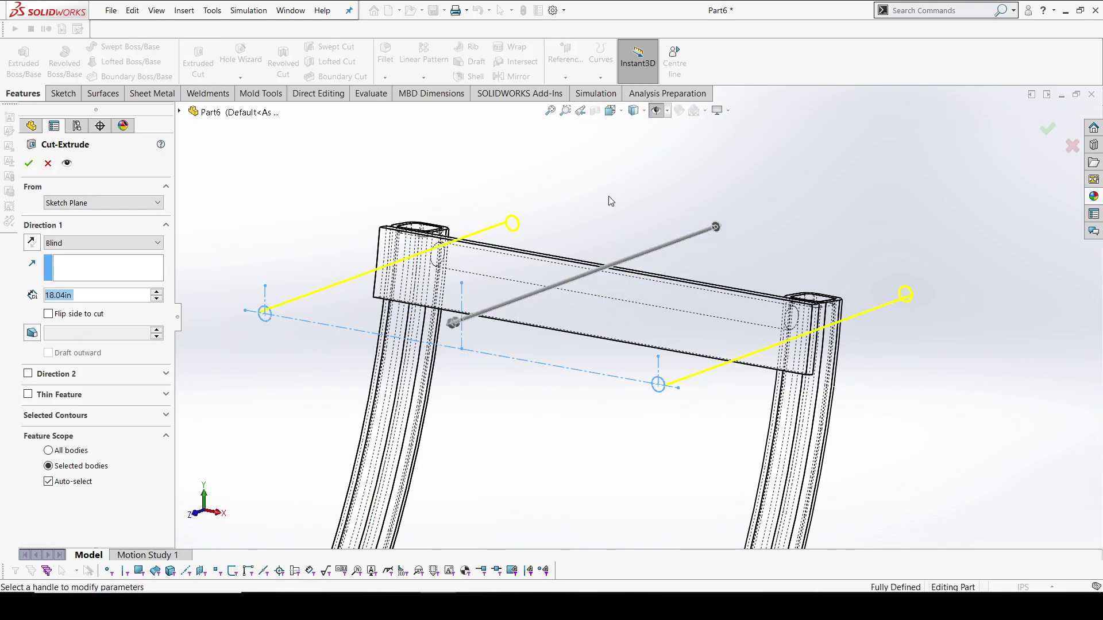
middle_click_drag(609, 195, 590, 198)
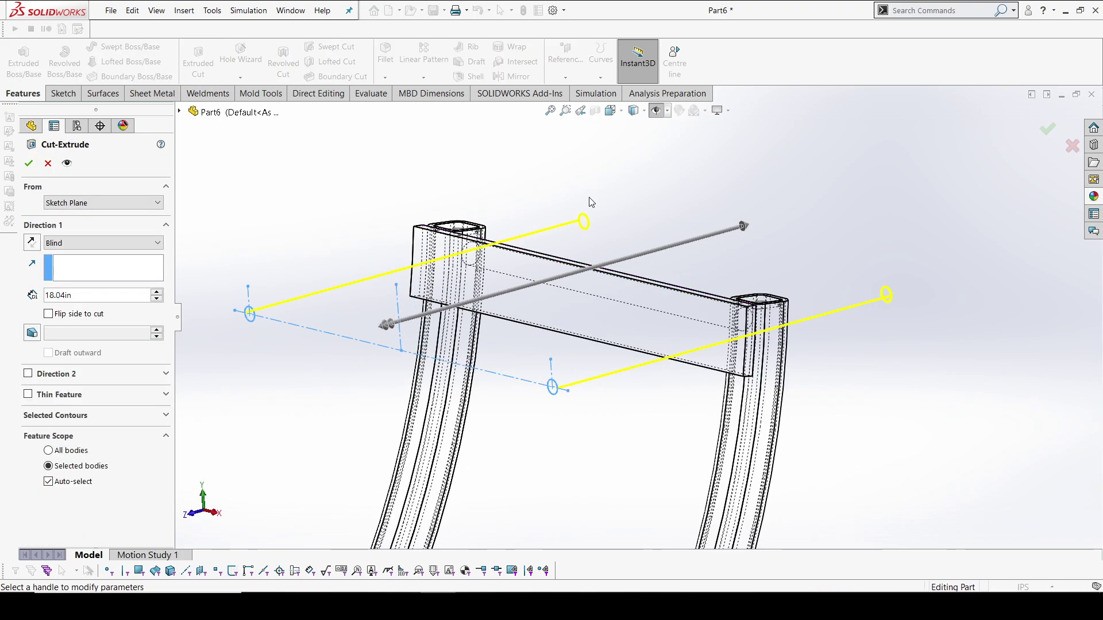
left_click(48, 483)
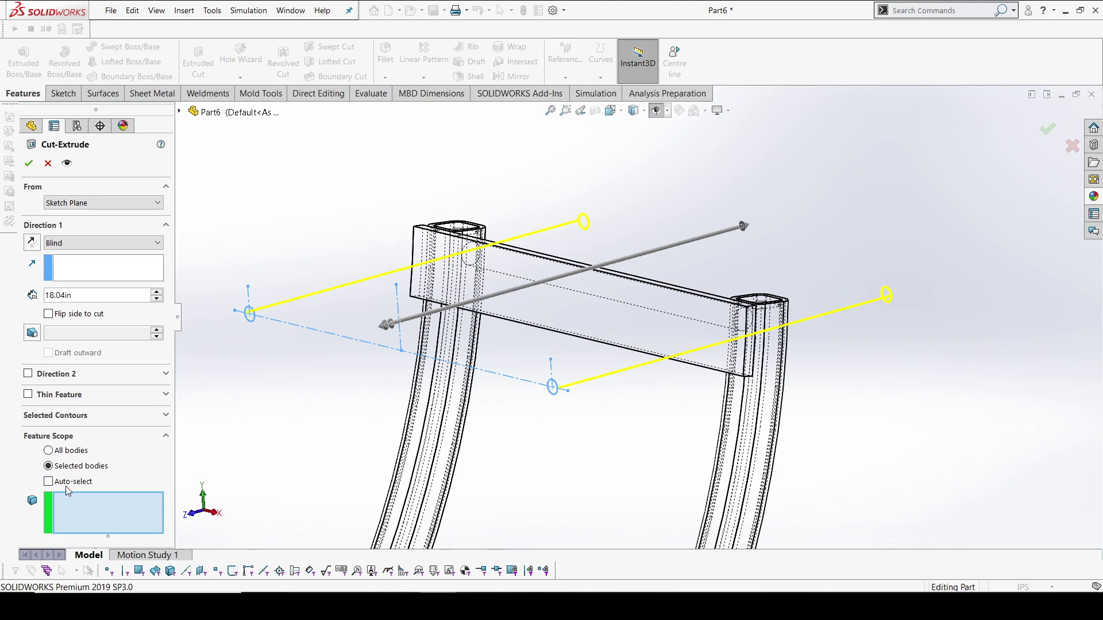
left_click(630, 303)
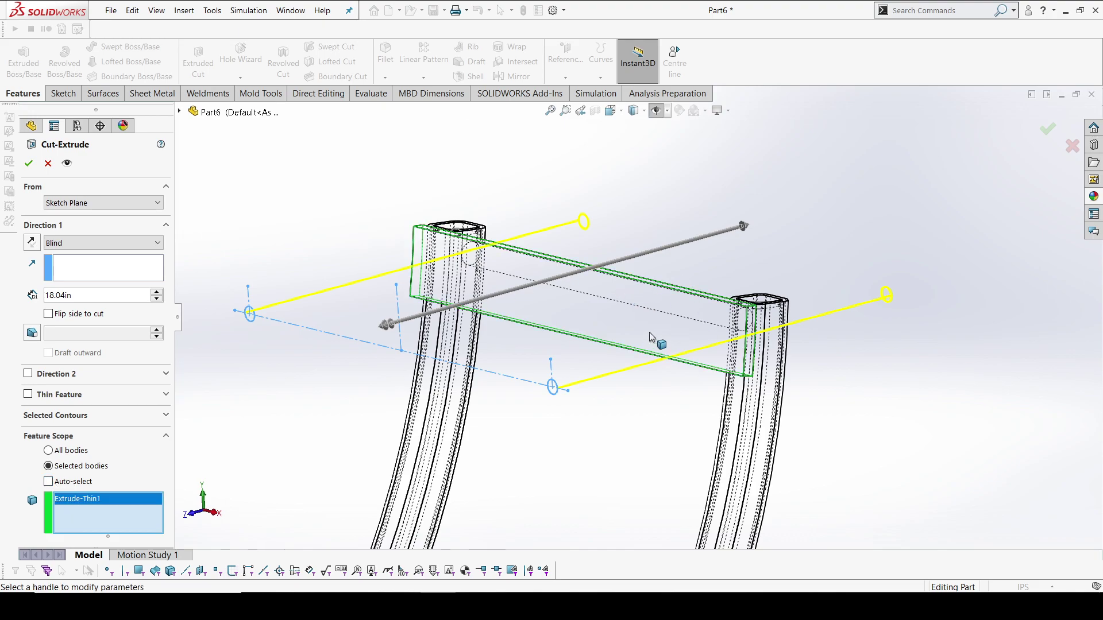
left_click(28, 163)
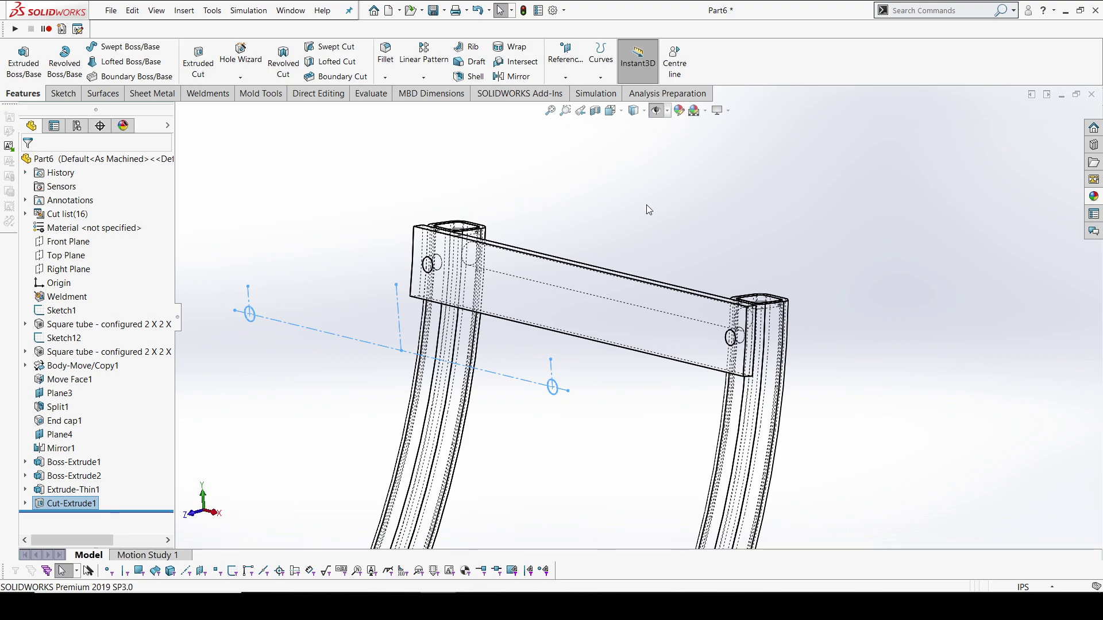
Switch the model's display style to shaded with edges.
left_click(635, 111)
left_click(634, 127)
mouse_move(767, 196)
middle_mouse_down()
mouse_move(808, 226)
mouse_move(677, 217)
mouse_move(656, 310)
mouse_move(675, 308)
middle_mouse_up()
scroll(541, 293, "down", 7)
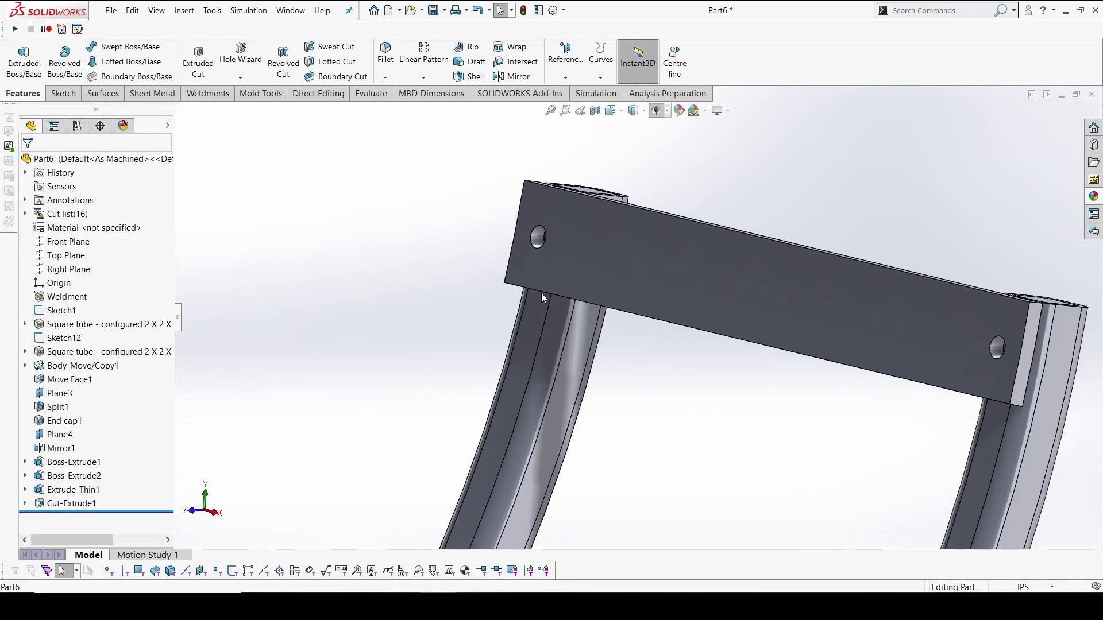
Set the diameter of the slat's two holes to 0.5 in by editing the cut feature's dimension.
left_click(545, 236)
scroll(815, 294, "up", 5)
middle_click_drag(815, 294, 738, 361)
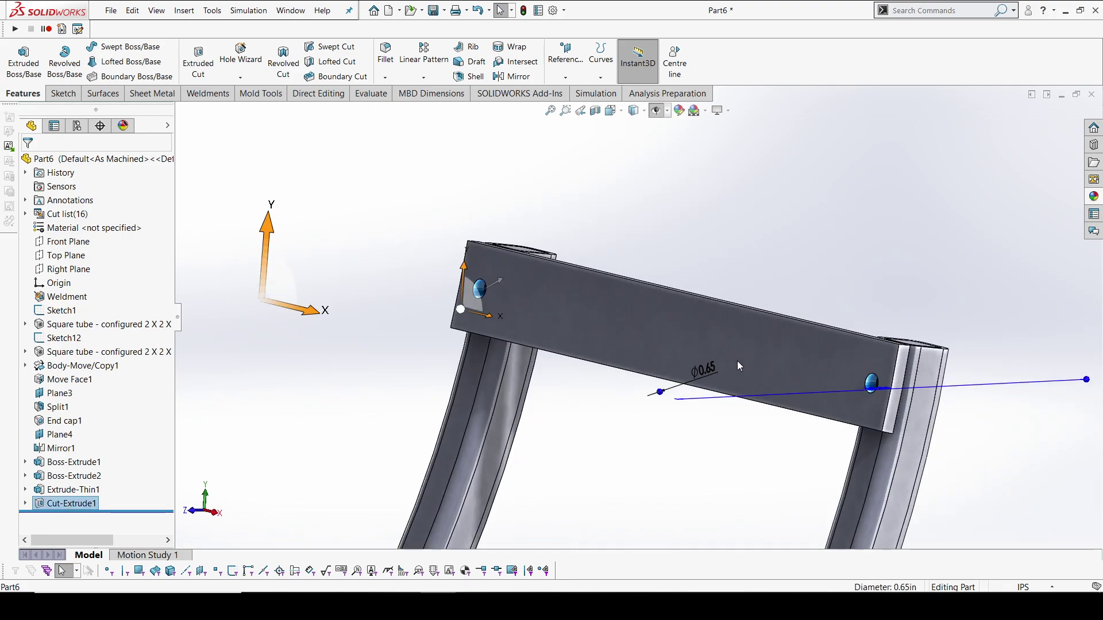
left_click(718, 364)
left_click(478, 292)
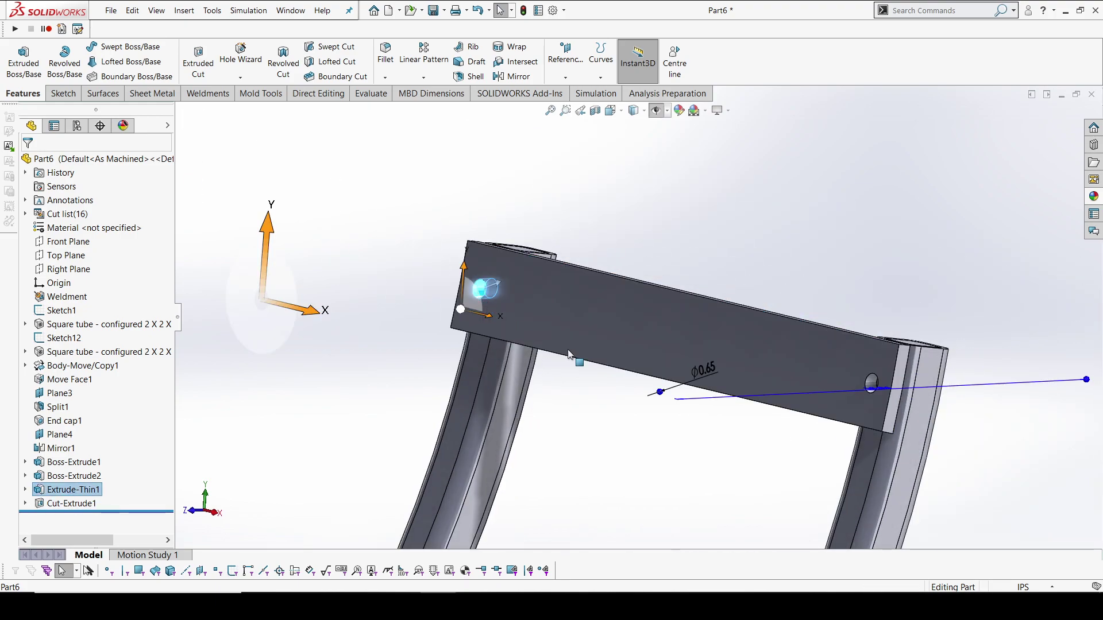
left_click(700, 371)
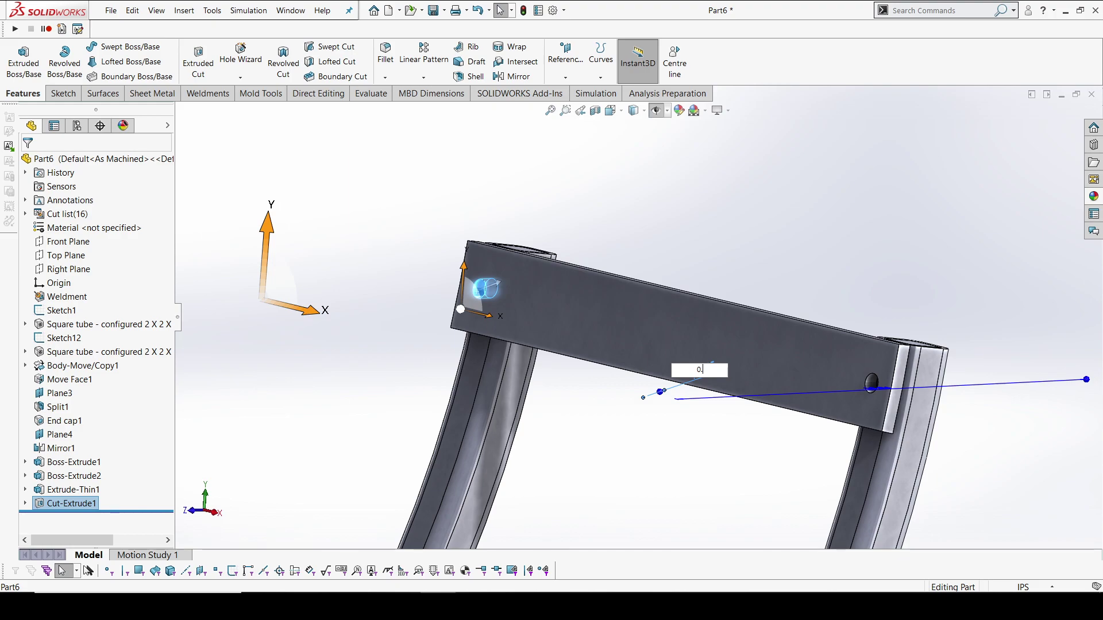
type("0.5")
key("Return")
scroll(791, 271, "up", 6)
middle_click_drag(791, 272, 520, 421)
scroll(710, 373, "down", 3)
middle_click_drag(561, 356, 565, 366)
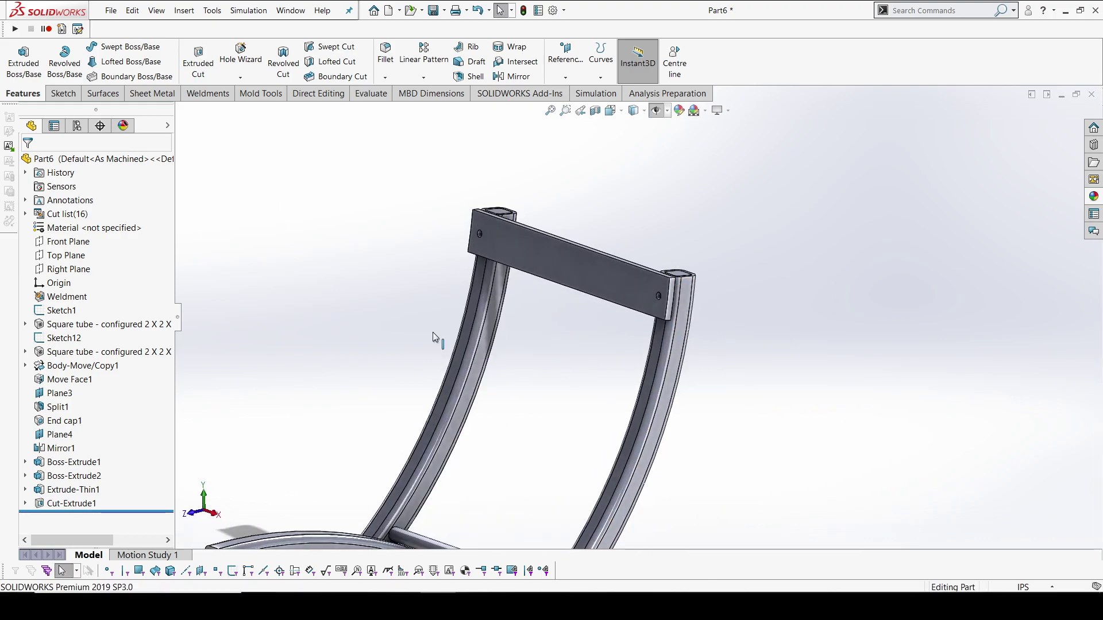
Set up a circular pattern of the drilled slat body, using the curved backrest tube's face as the direction reference.
left_click(429, 77)
left_click(431, 105)
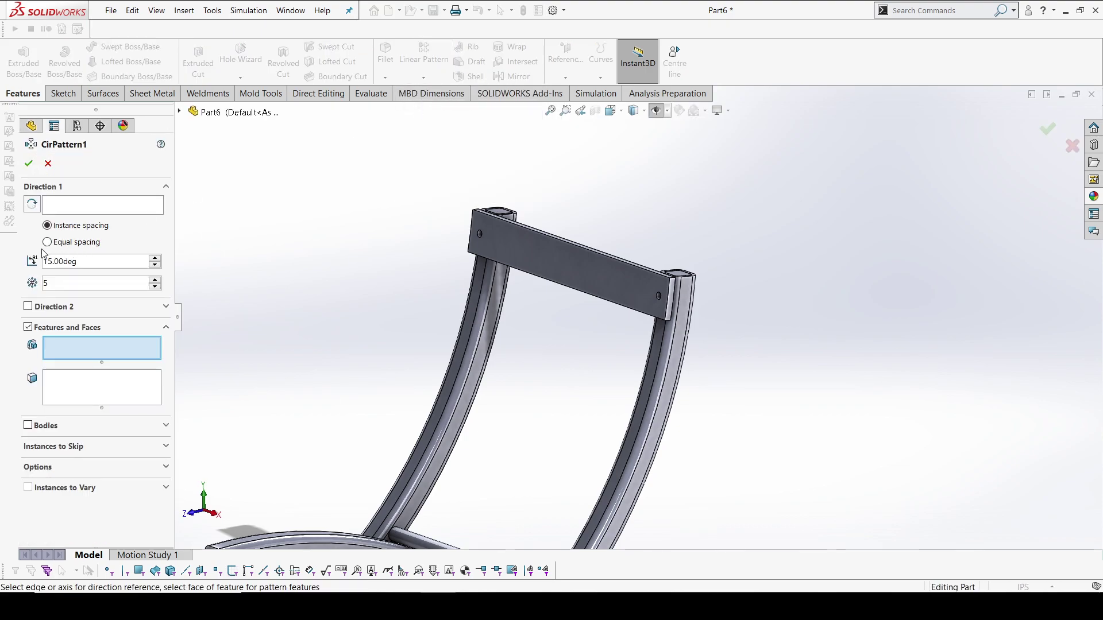
left_click(100, 209)
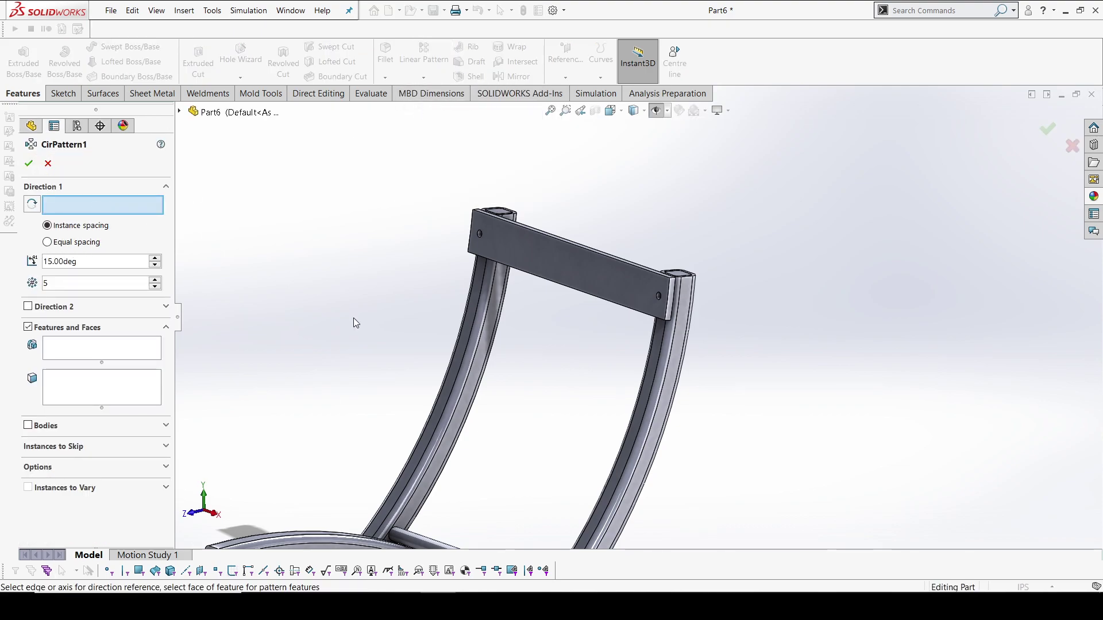
left_click(473, 303)
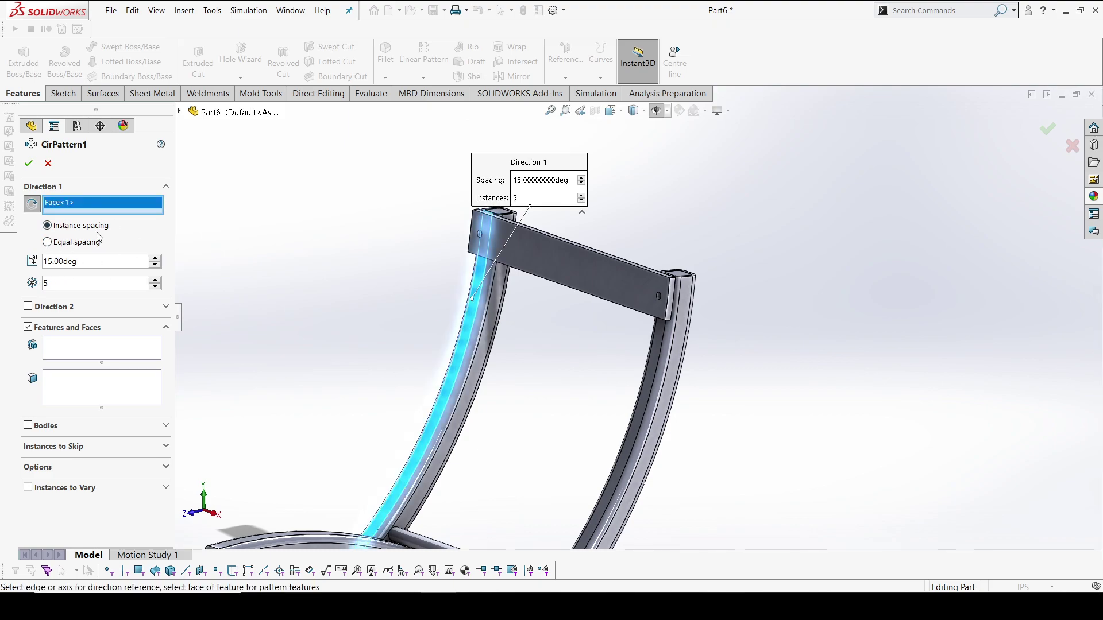
left_click(48, 426)
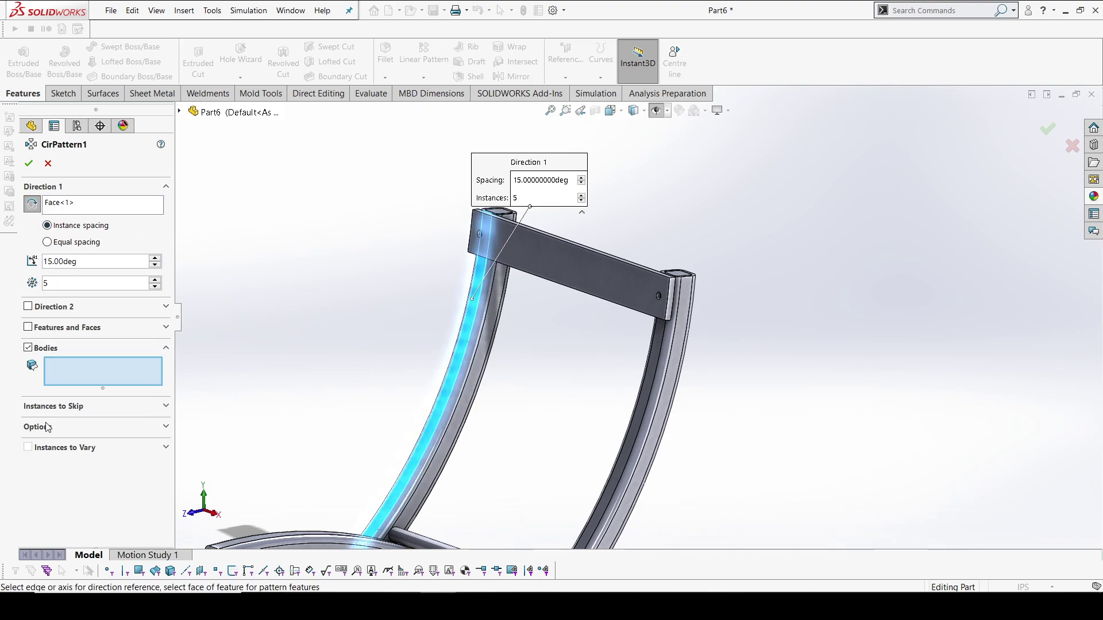
left_click(562, 254)
Reverse the pattern direction and create 6 slat instances along the backrest at 6 degree spacing.
left_click(39, 205)
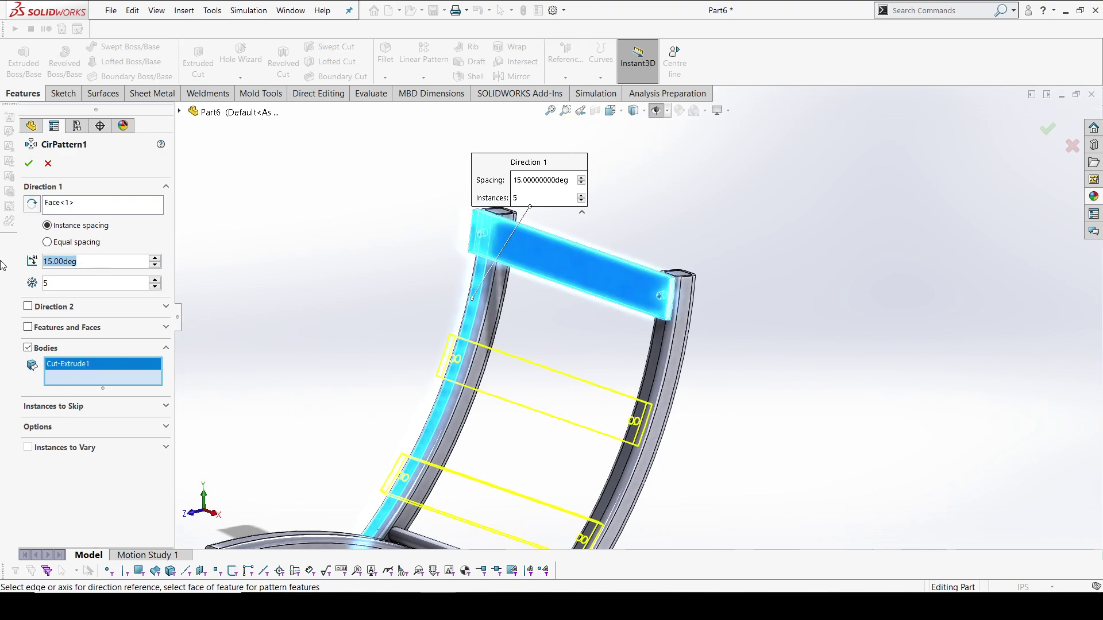
type("5")
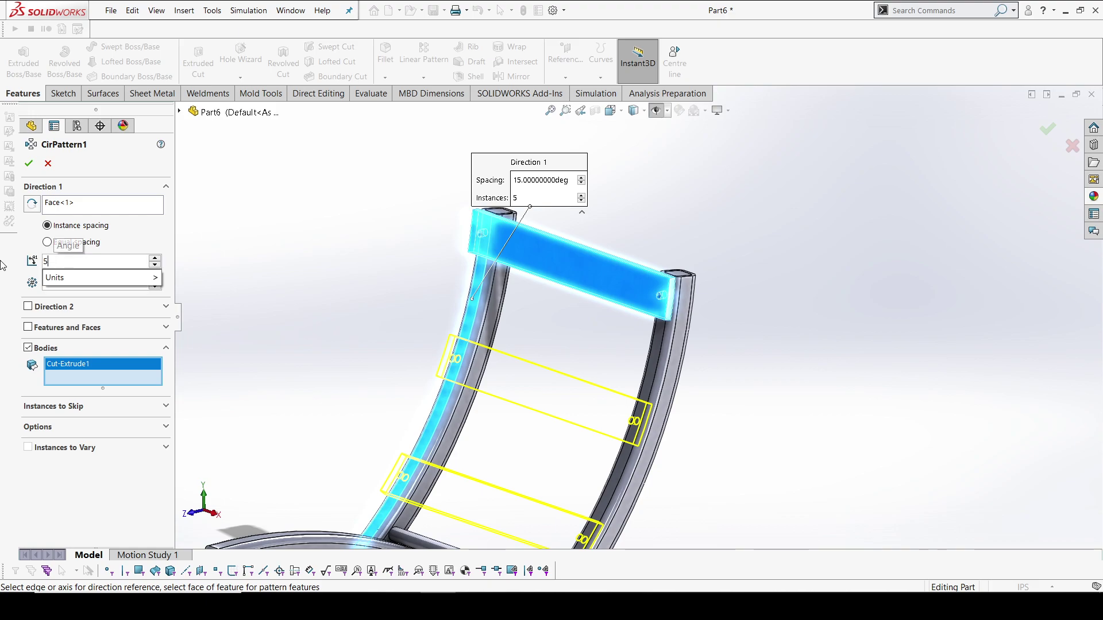
key("Return")
type("6")
key("Return")
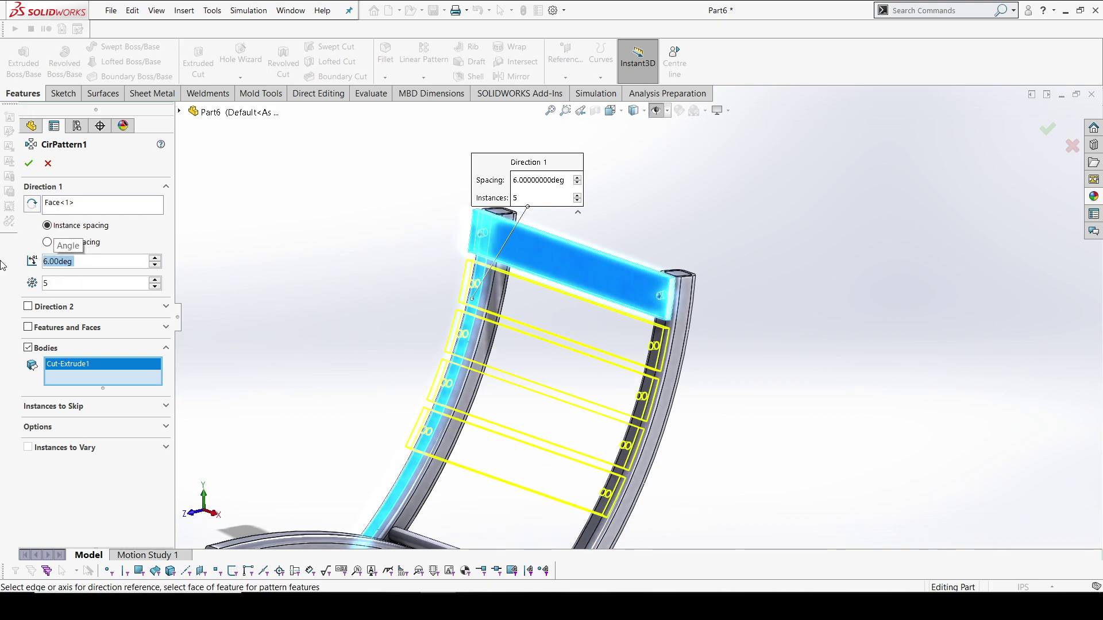
left_click(154, 281)
scroll(542, 447, "up", 3)
scroll(547, 448, "down", 3)
mouse_move(544, 445)
middle_mouse_down()
mouse_move(531, 438)
mouse_move(546, 431)
middle_mouse_up()
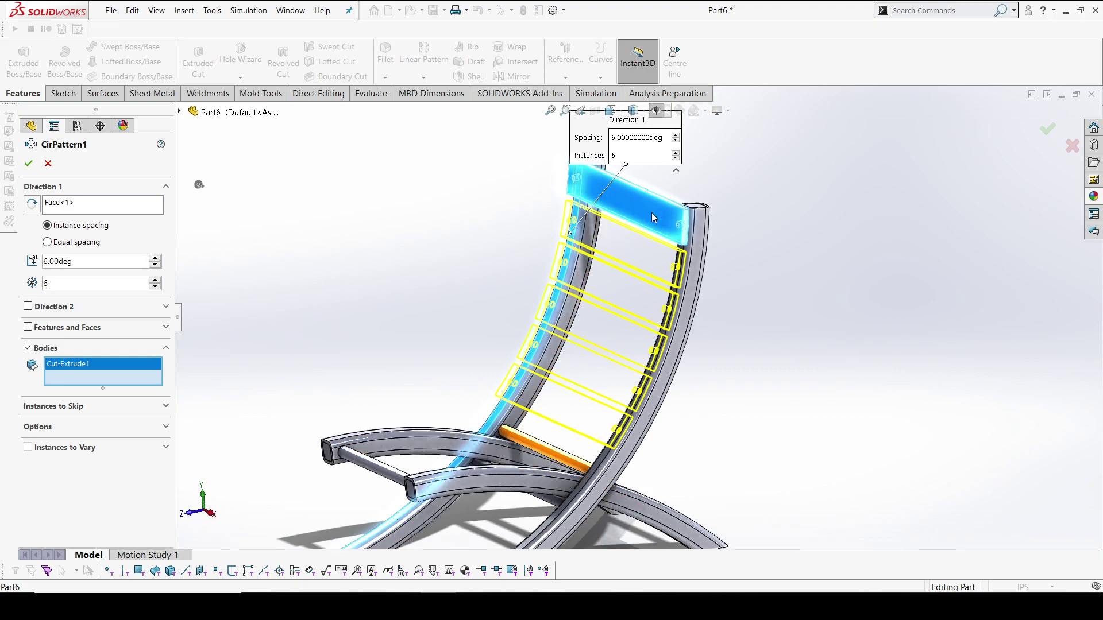
left_click(29, 165)
Start a sketch on the outer side face of the curved backrest tube and orient it to the Right view.
middle_click_drag(571, 296, 613, 349)
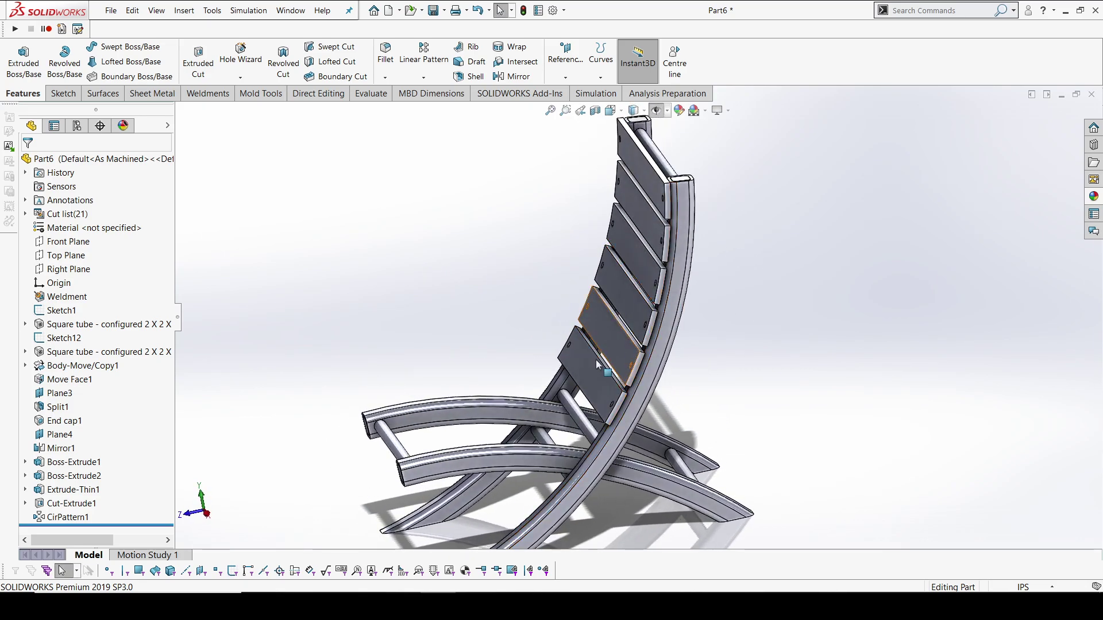
scroll(448, 453, "down", 10)
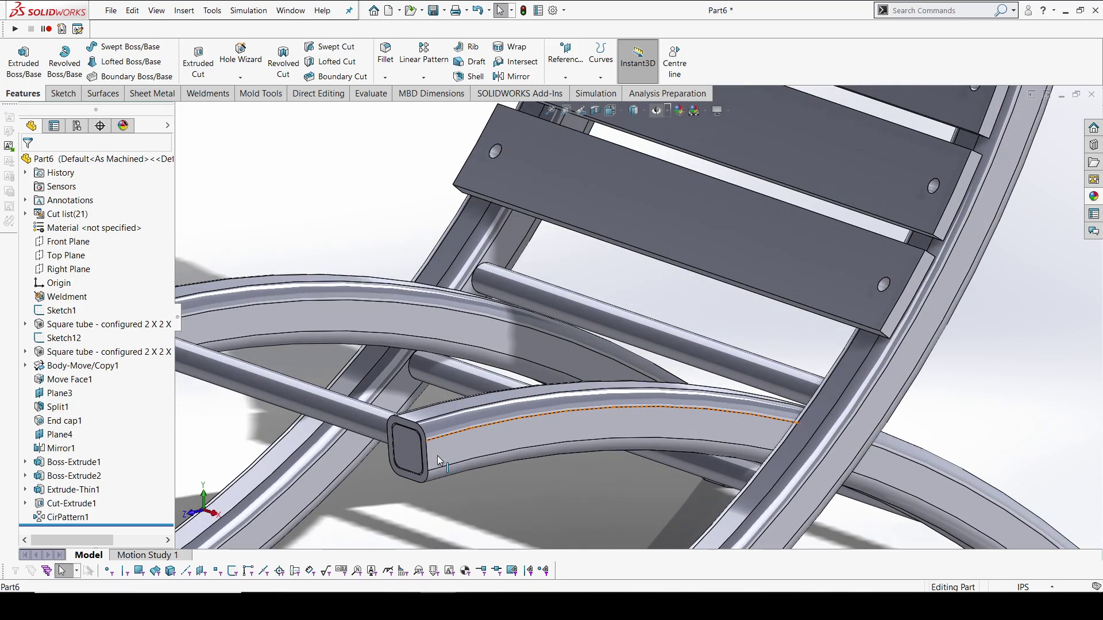
scroll(437, 456, "down", 3)
scroll(739, 376, "up", 5)
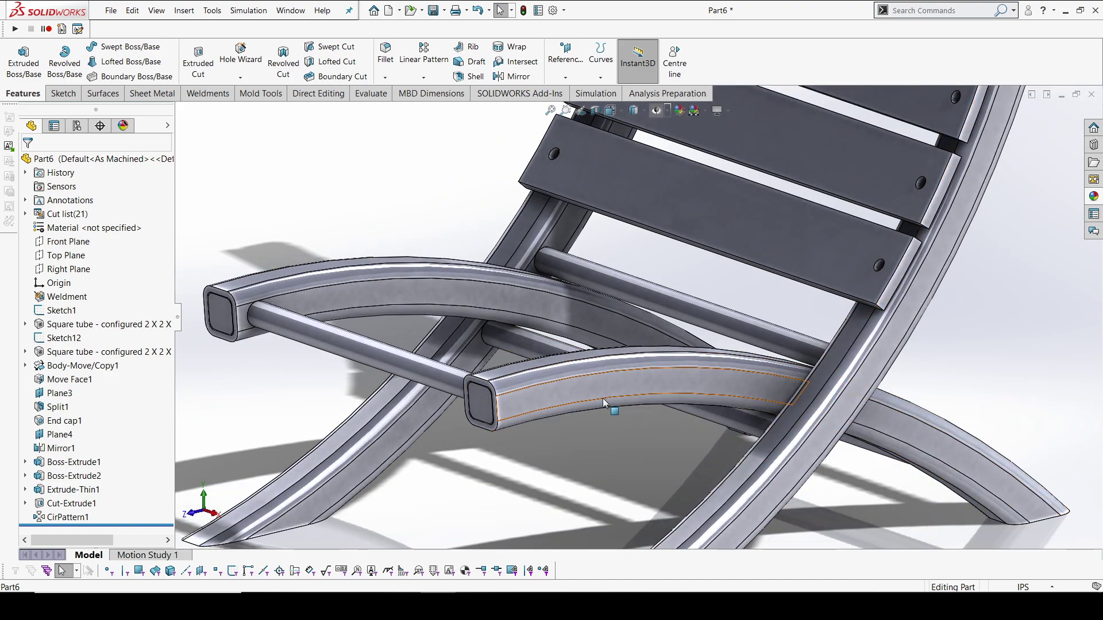
middle_click_drag(495, 334, 979, 339)
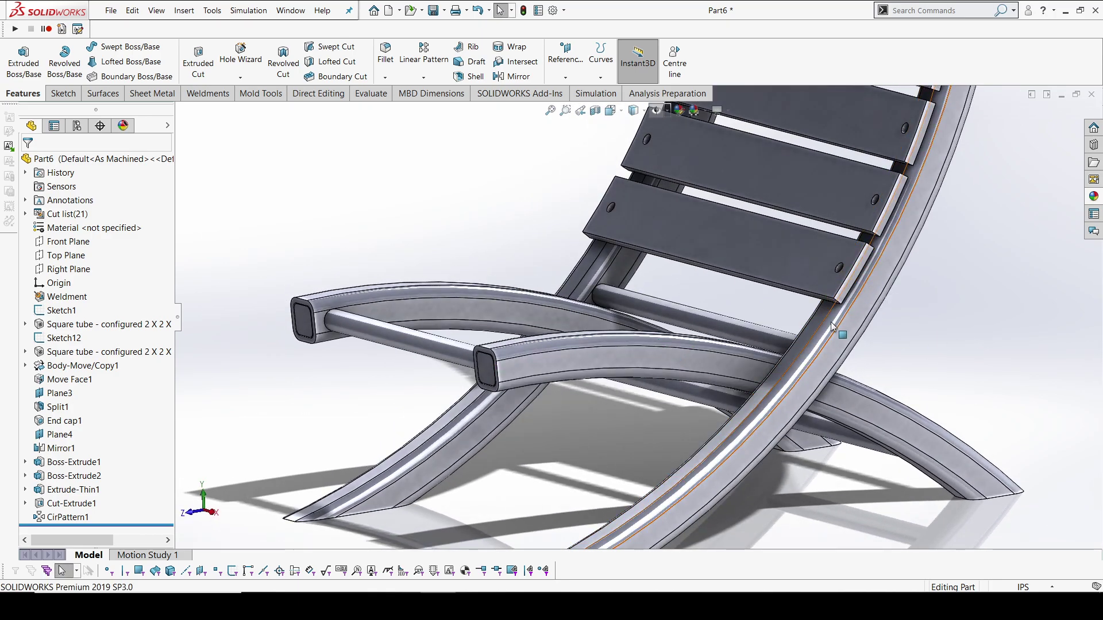
left_click(813, 410)
left_click(844, 360)
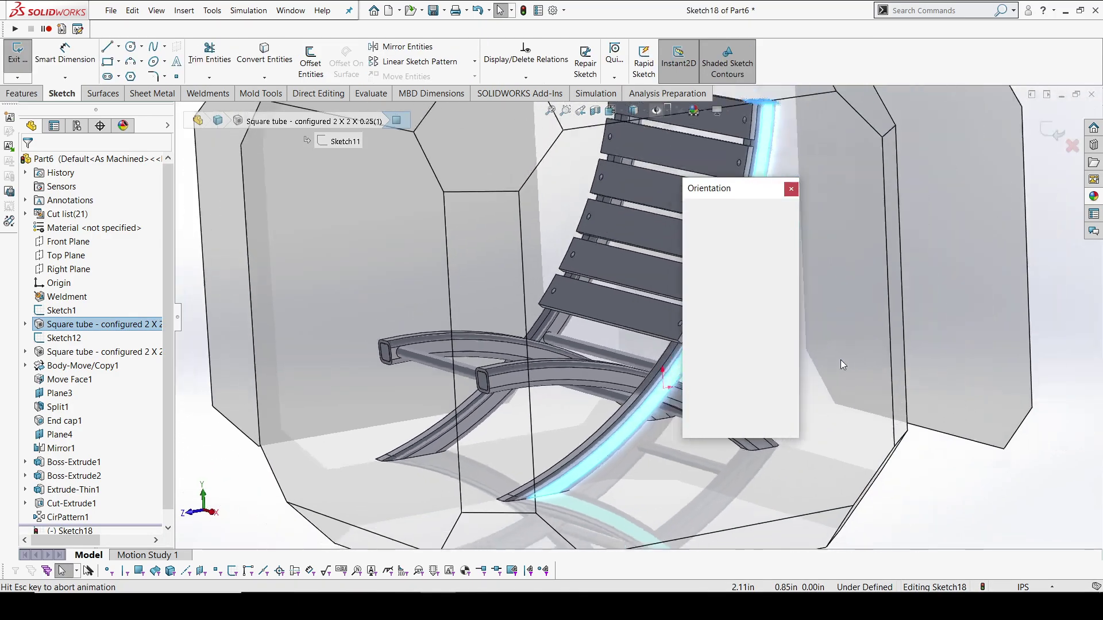
left_click(539, 365)
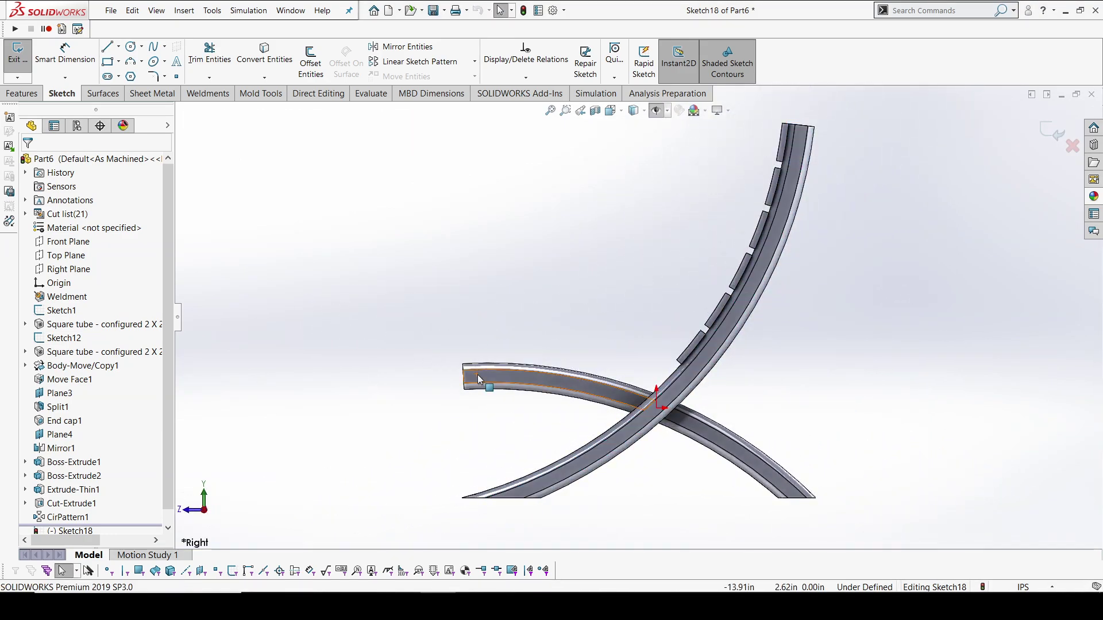
Convert the upper curved edge of the seat tube into a sketch arc.
key("Escape")
scroll(477, 375, "down", 6)
left_click(533, 300)
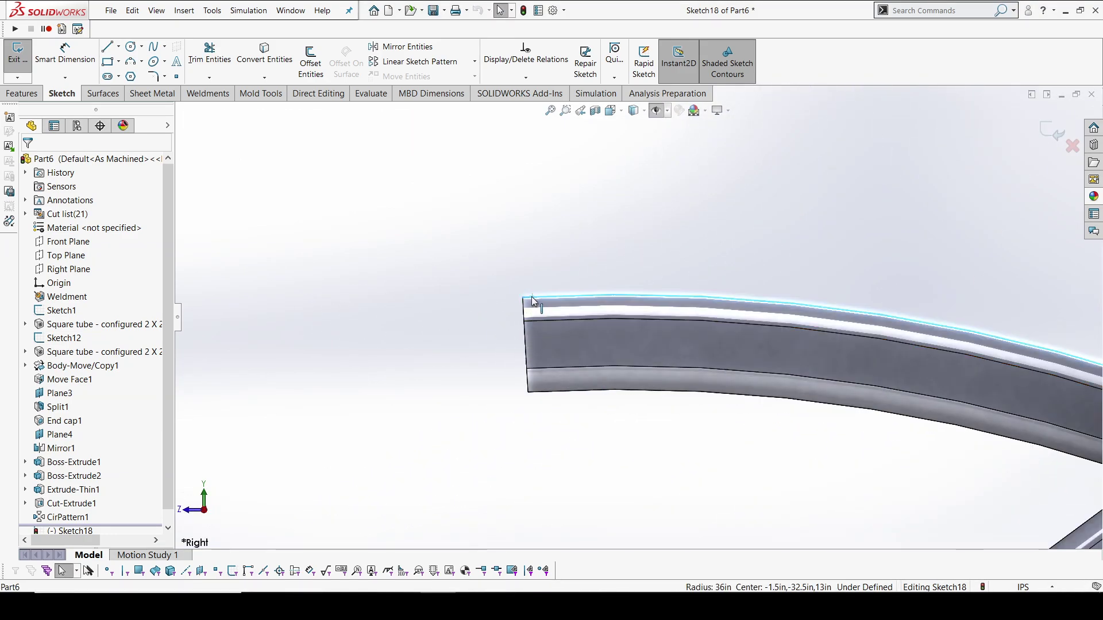
left_click(262, 58)
scroll(1008, 405, "up", 4)
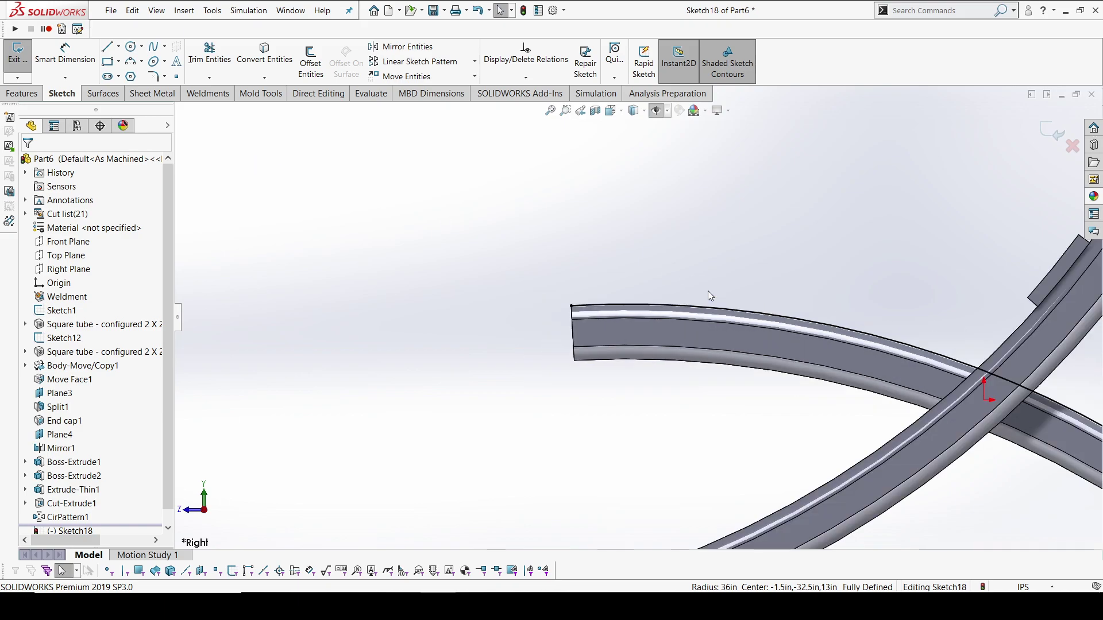
Shorten the converted arc to about 2.39 in, measured horizontally from the seat tube's front end.
left_click_drag(987, 532, 294, 237)
left_click(288, 330)
scroll(286, 252, "down", 5)
Dimension the horizontal distance between the arc's endpoints as 3 in.
right_click_drag(286, 253, 293, 108)
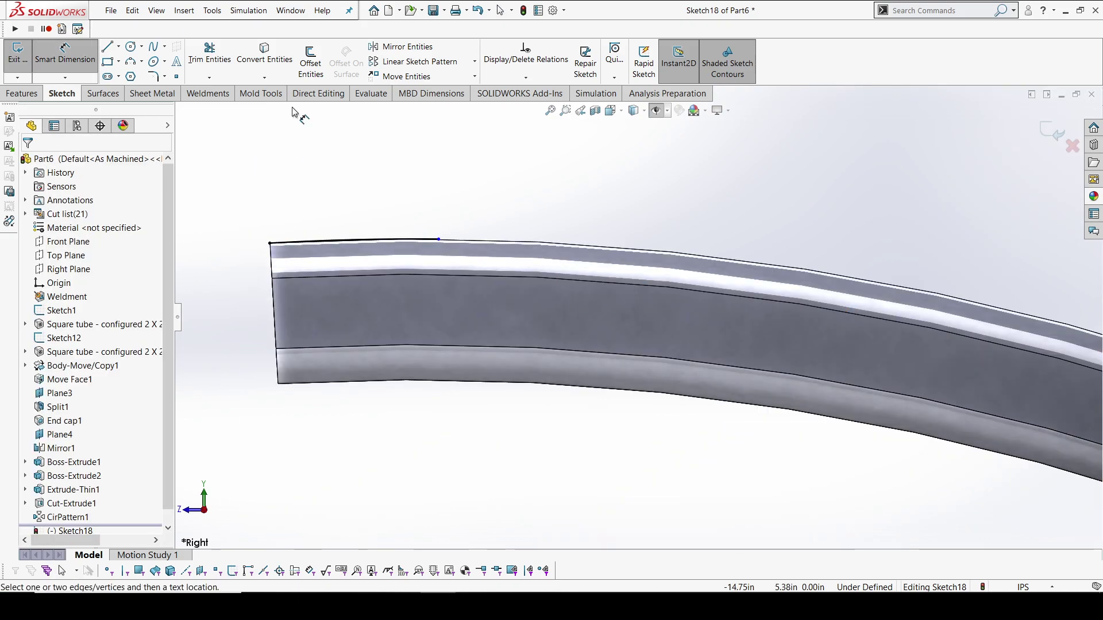
left_click(269, 244)
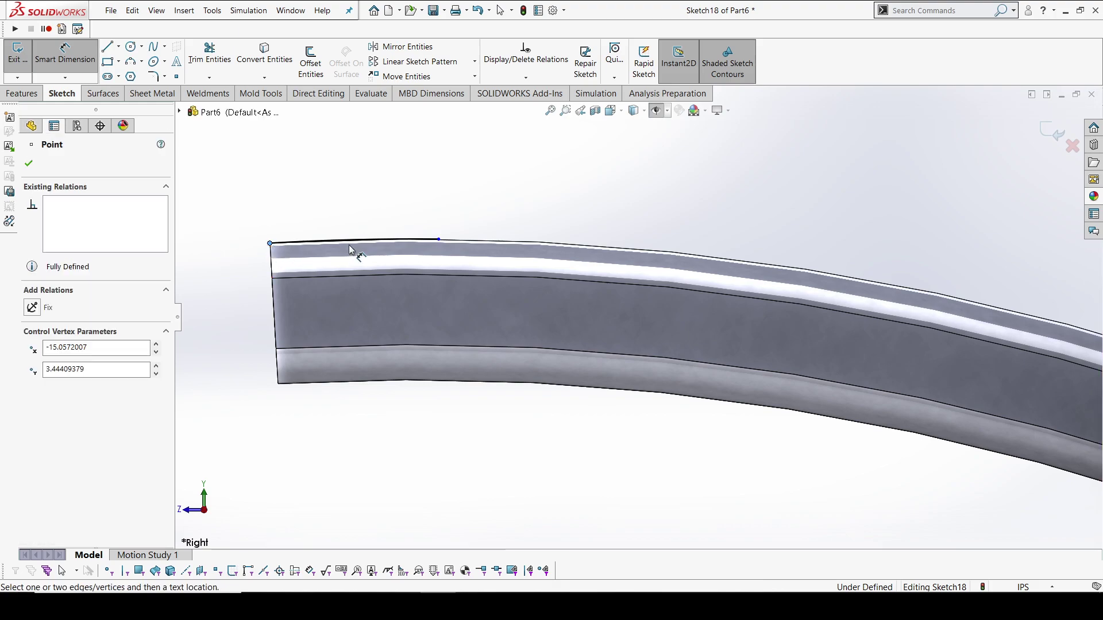
left_click(439, 240)
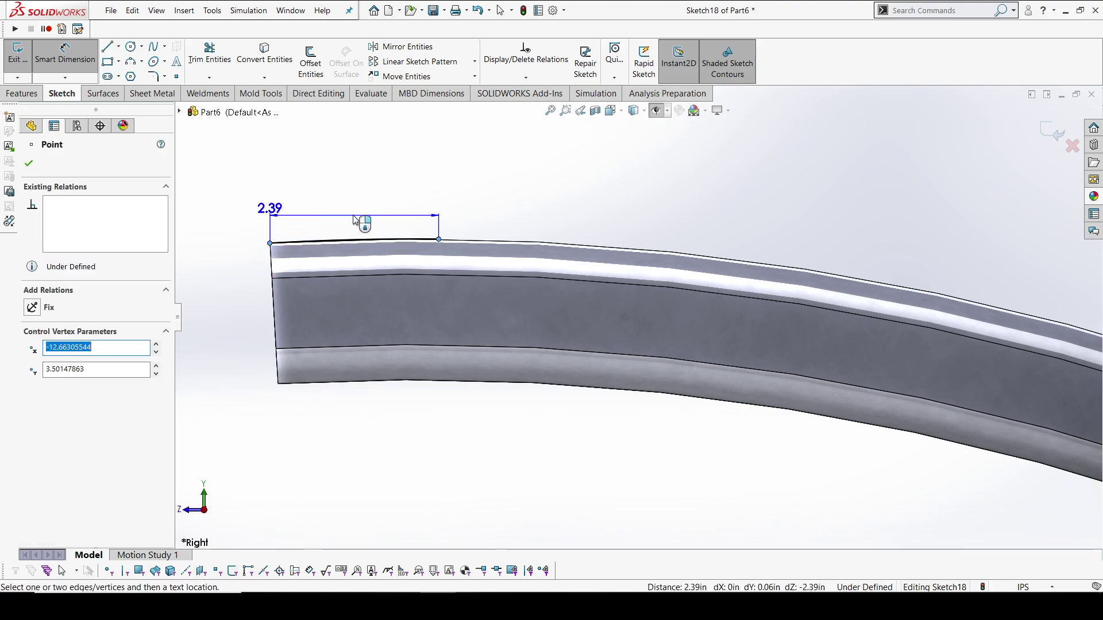
scroll(355, 221, "down", 4)
left_click(485, 209)
type("3")
key("Return")
scroll(670, 239, "up", 3)
right_click(669, 221)
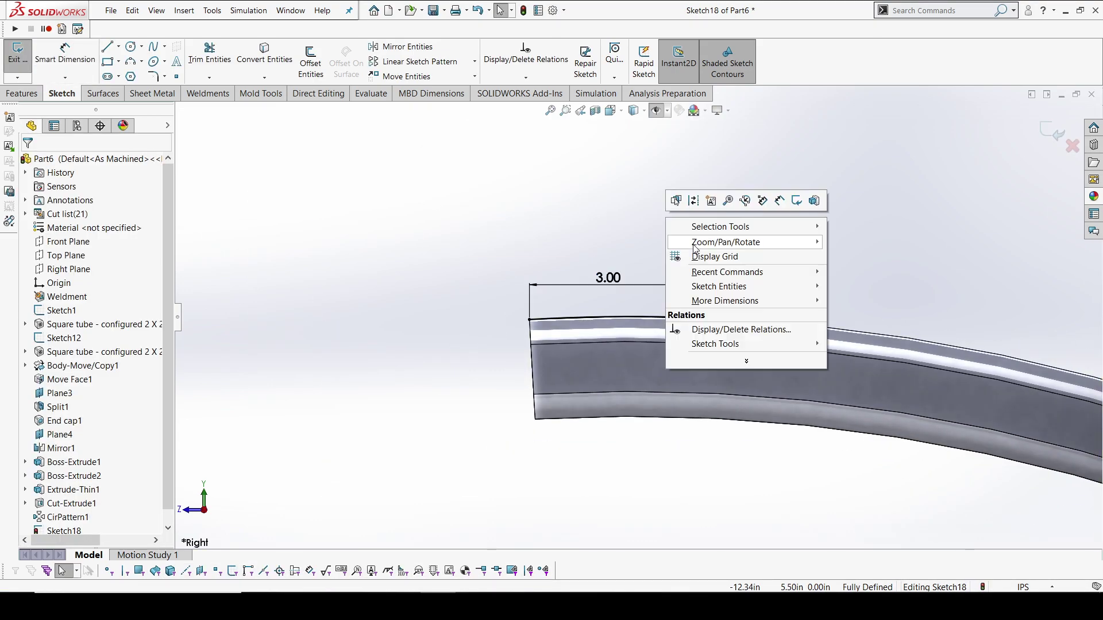
left_click(571, 218)
Extrude the seat arc as a 0.5 in thin feature up to the opposite backrest tube's outer face, without merging the result.
middle_click_drag(571, 218, 588, 246)
scroll(588, 246, "up", 2)
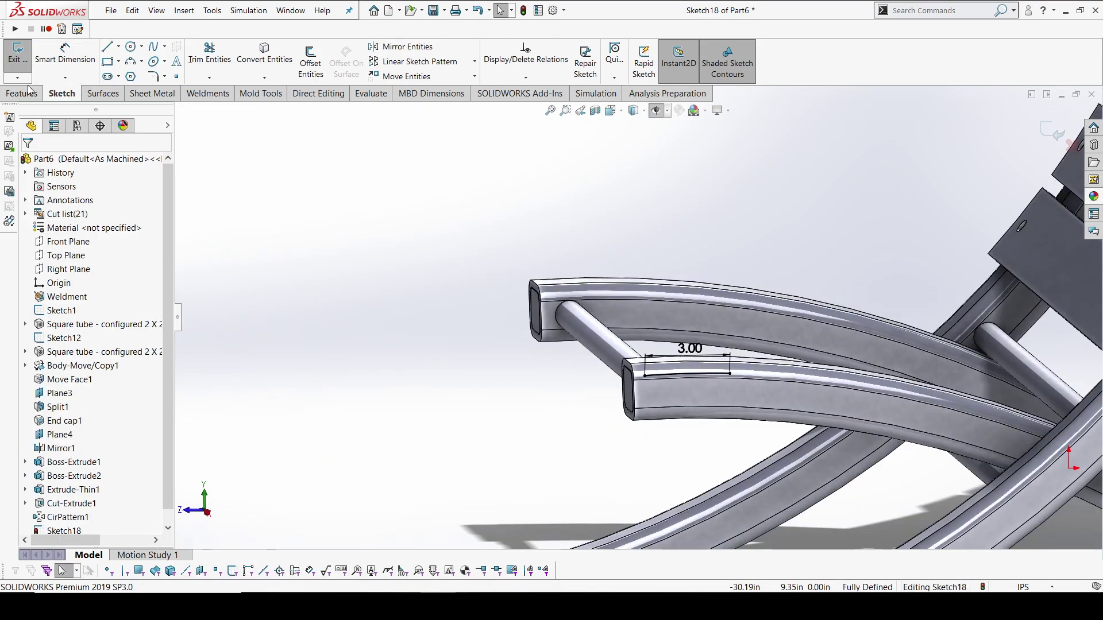
left_click(23, 94)
left_click(17, 57)
middle_click_drag(661, 362, 725, 365)
left_click(214, 237)
middle_click_drag(629, 268, 606, 244)
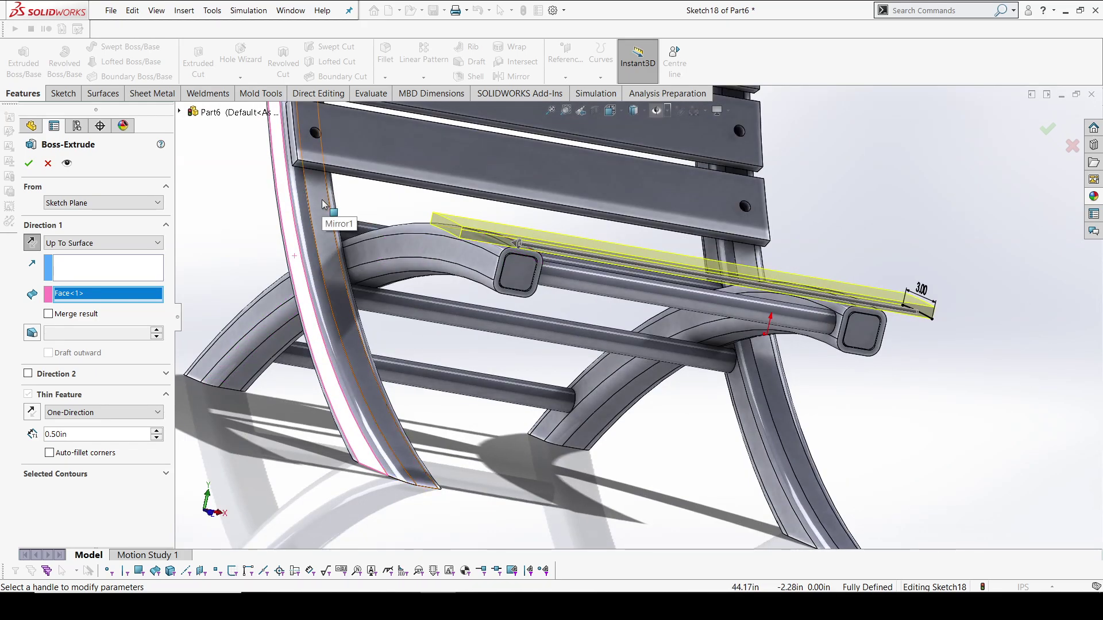
left_click(28, 163)
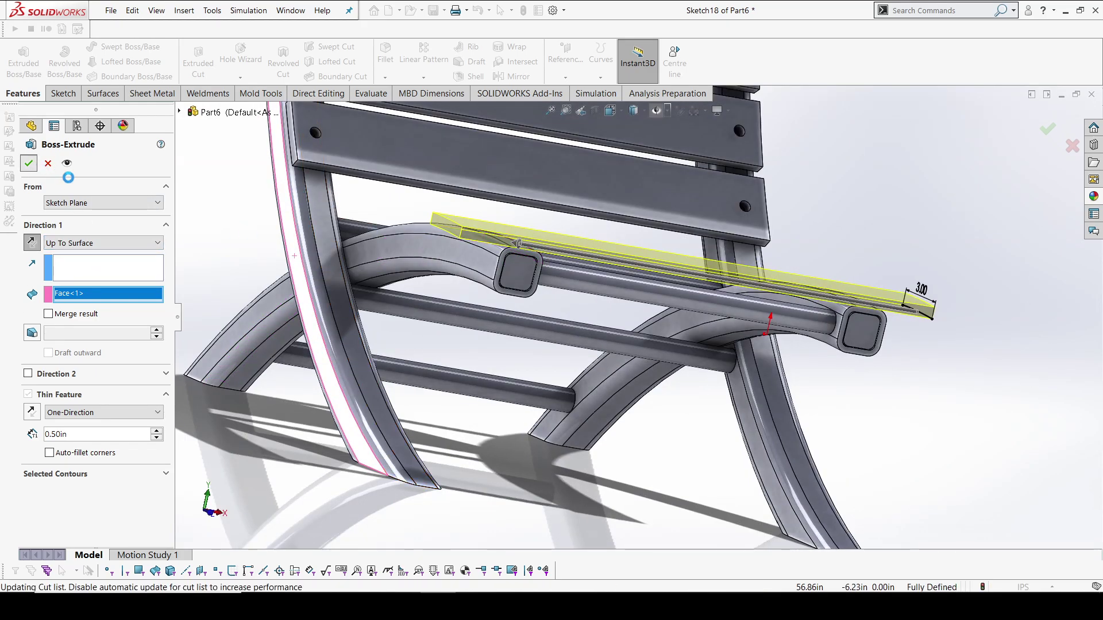
Start a new sketch on the Top Plane with the chair viewed perpendicular to that plane.
middle_click_drag(299, 345, 530, 308)
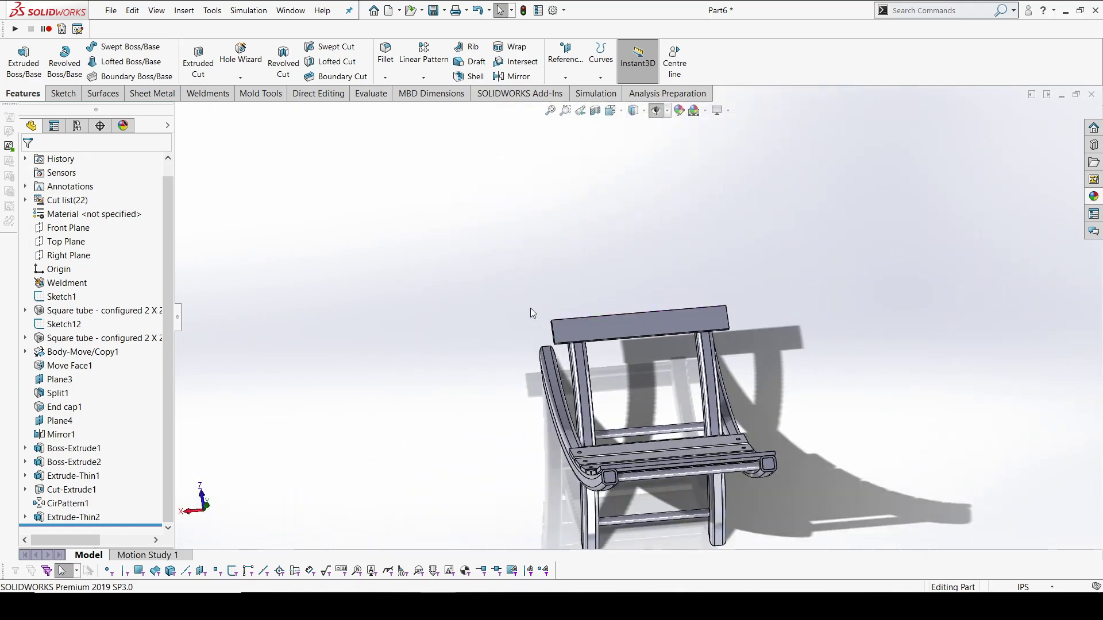
key("space")
left_click(507, 320)
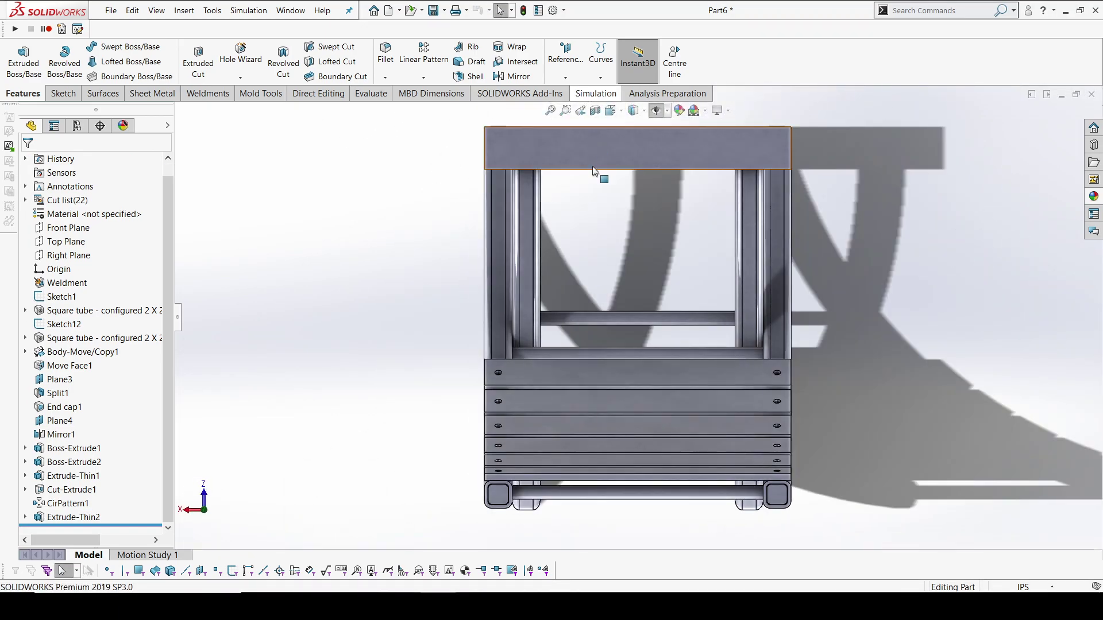
left_click(589, 159)
left_click(601, 220)
left_click(570, 152)
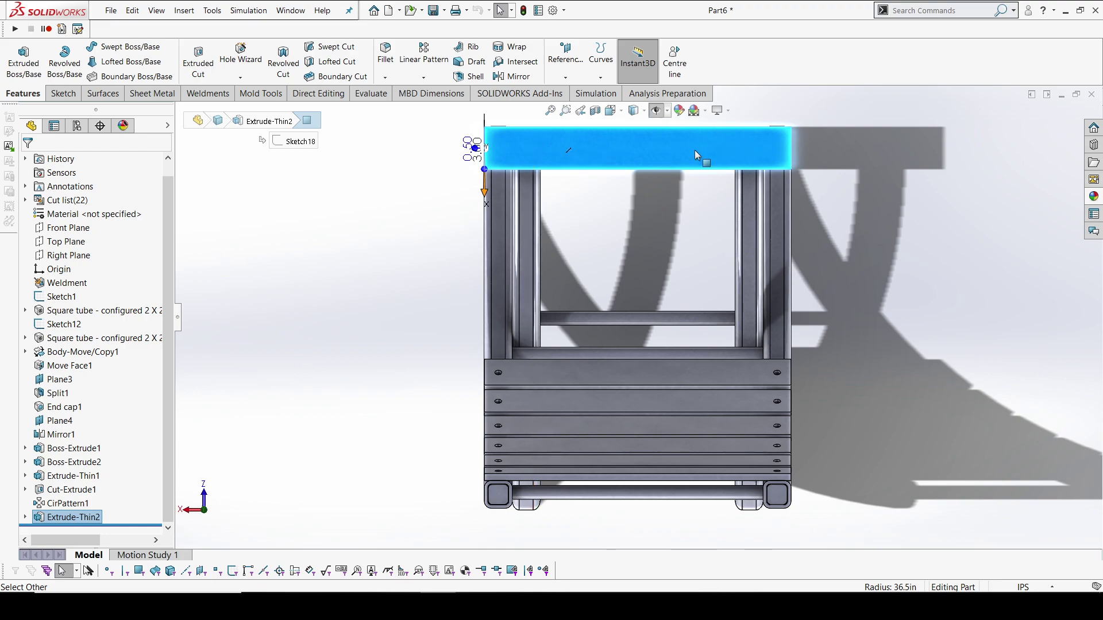
left_click(635, 208)
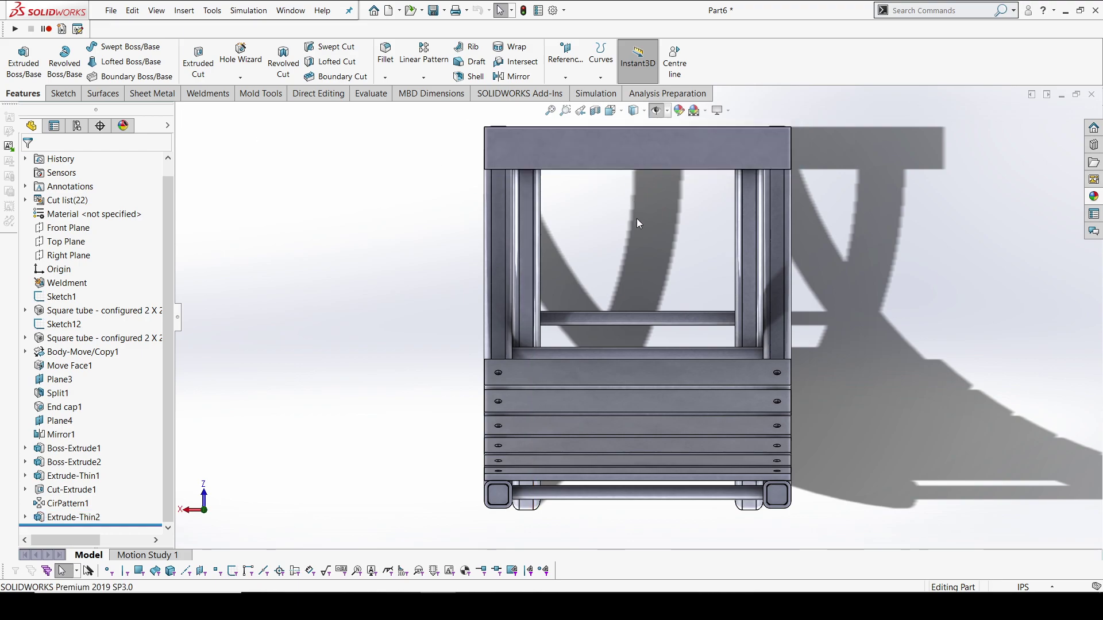
left_click(66, 241)
left_click(82, 226)
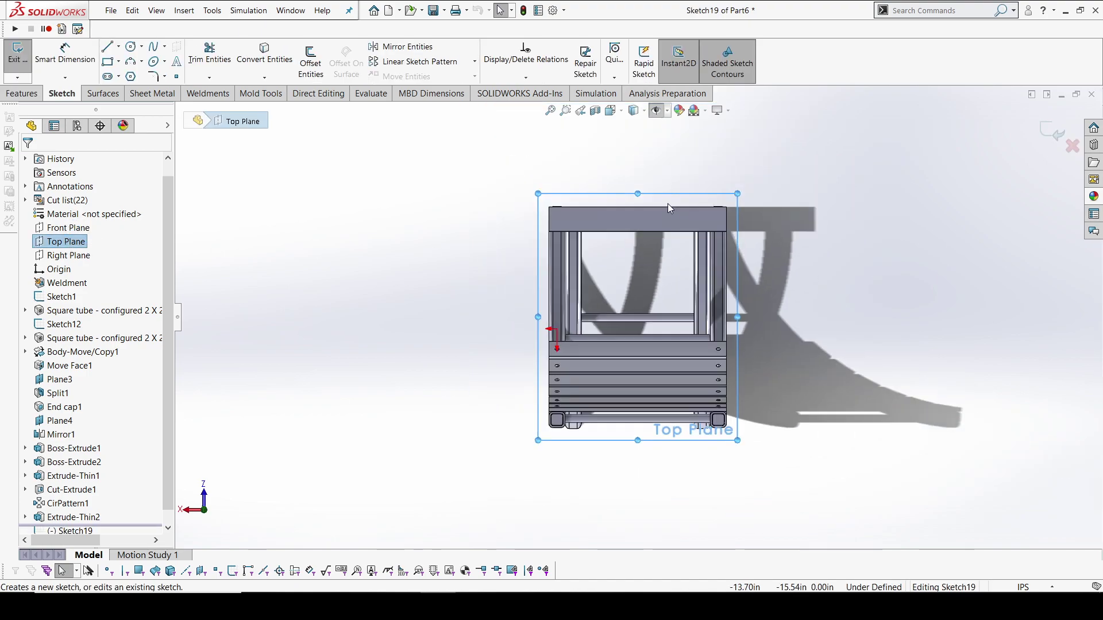
Change the display style to wireframe with hidden lines visible for the front seat slat area.
scroll(669, 204, "down", 2)
left_click(644, 112)
left_click(635, 177)
scroll(514, 260, "down", 4)
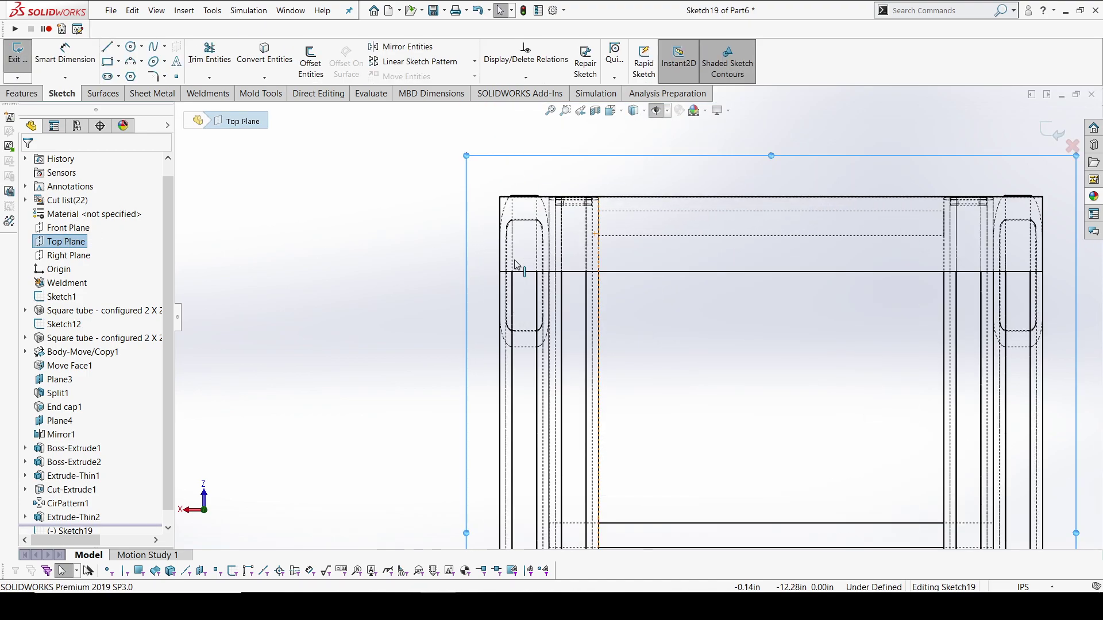
Sketch a horizontal centerline from the midpoint of the front slat's side edge and a vertical centerline crossing it along the seat tube's middle.
left_click(131, 47)
left_click(118, 46)
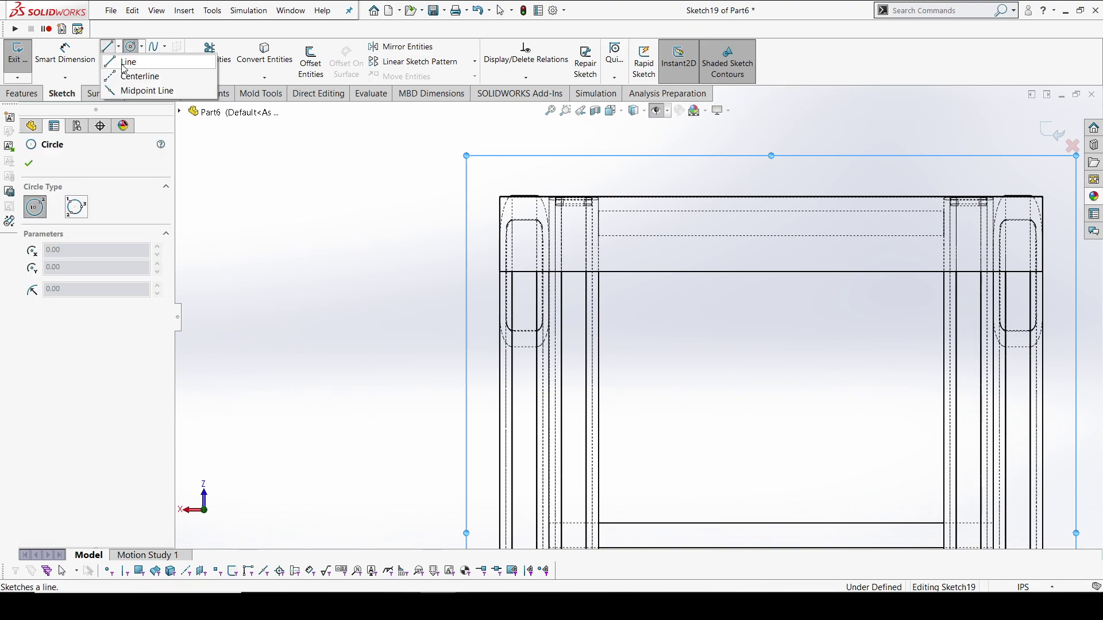
left_click(129, 74)
left_click(500, 234)
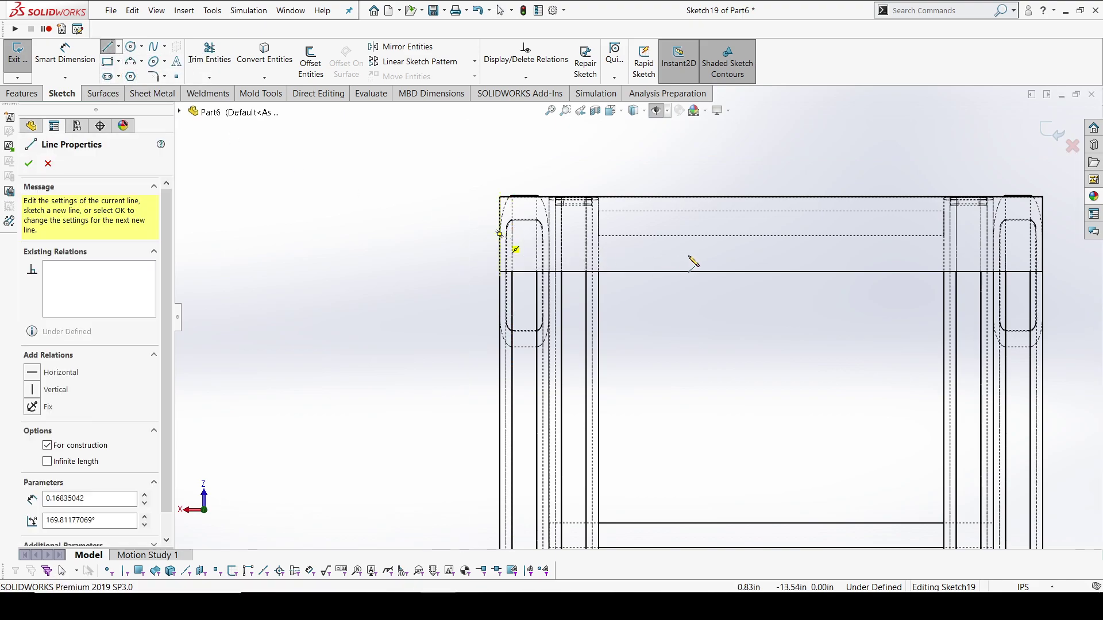
double_click(708, 234)
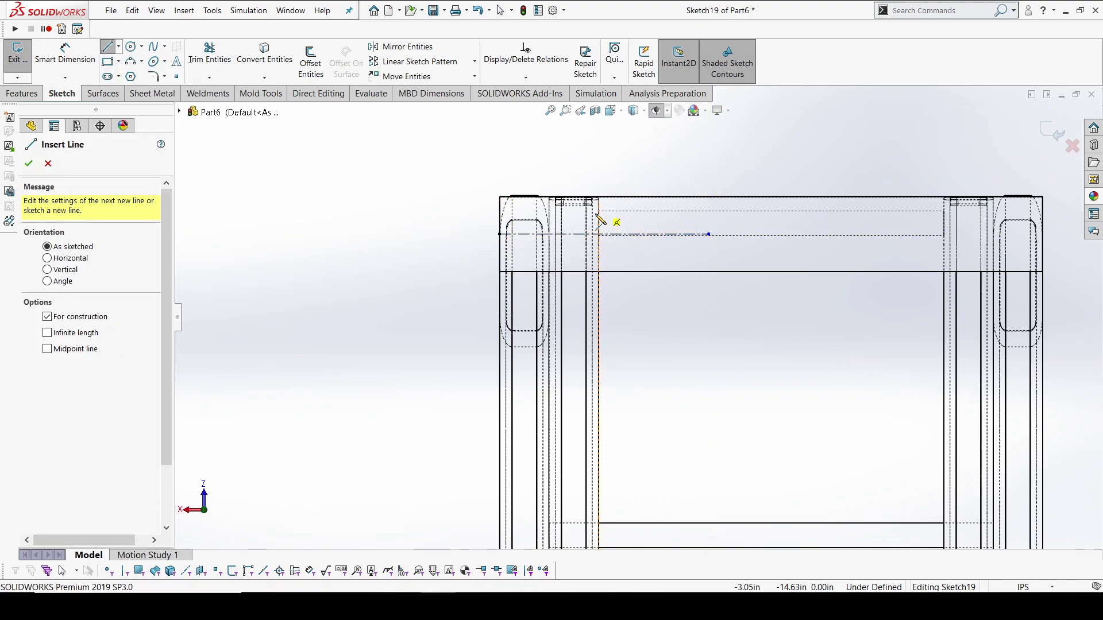
scroll(604, 209, "down", 3)
left_click(608, 191)
left_click(608, 338)
key("Escape")
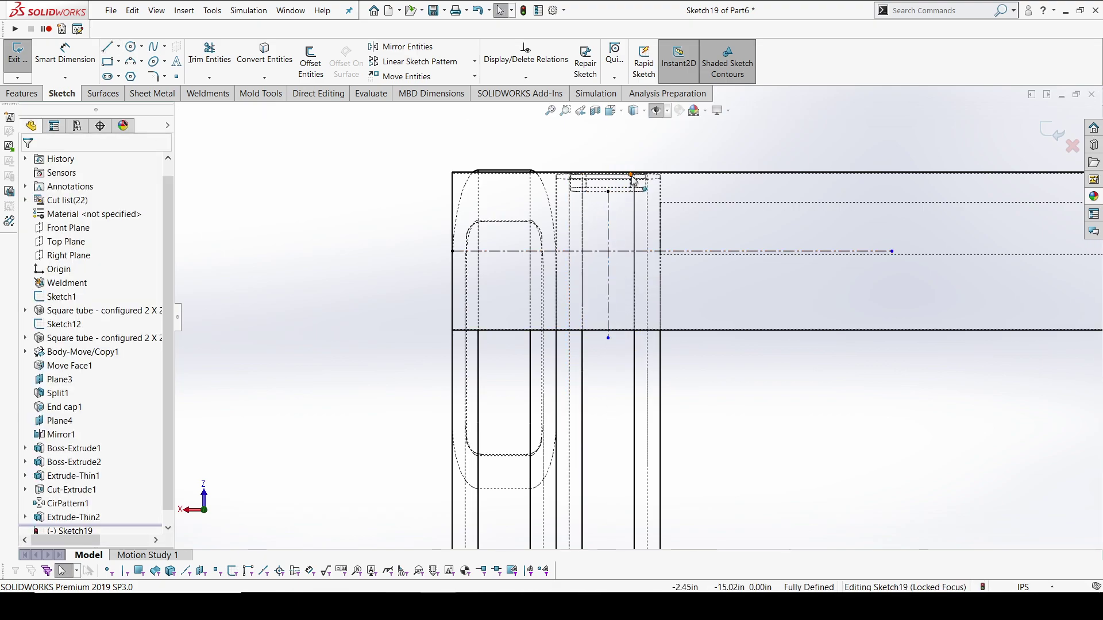
Draw a circle about 0.79 in in diameter, centred where the two centerlines cross over the seat tube.
left_click(131, 49)
scroll(570, 243, "down", 2)
left_click(636, 265)
left_click(665, 265)
key("Escape")
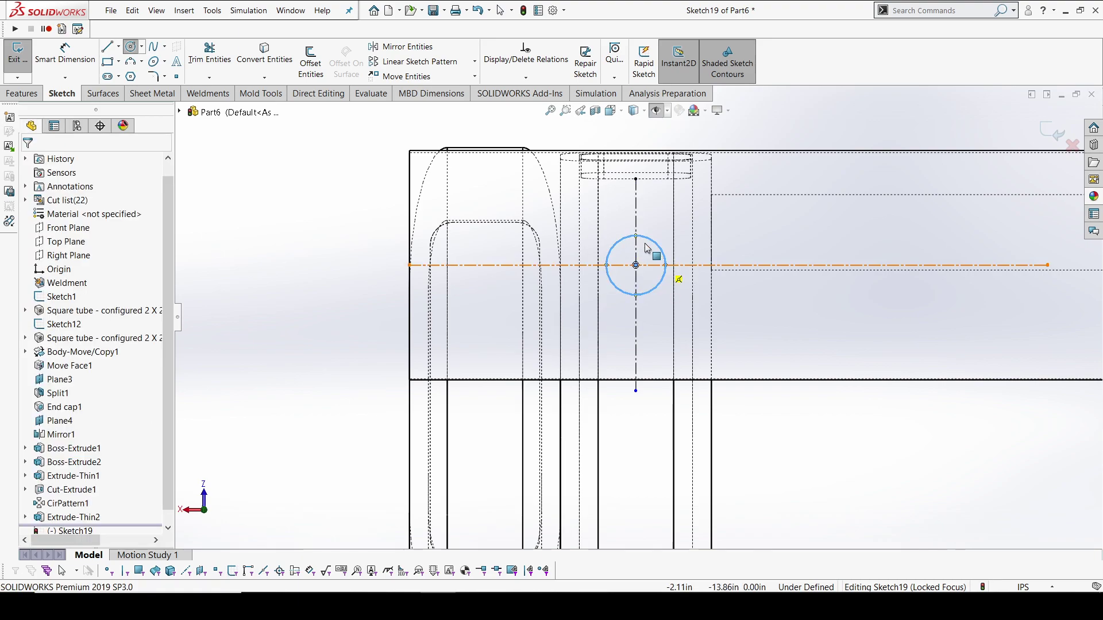
Set the circle's diameter to 0.5 in and check that its centre is held in place.
left_click(65, 54)
left_click(656, 252)
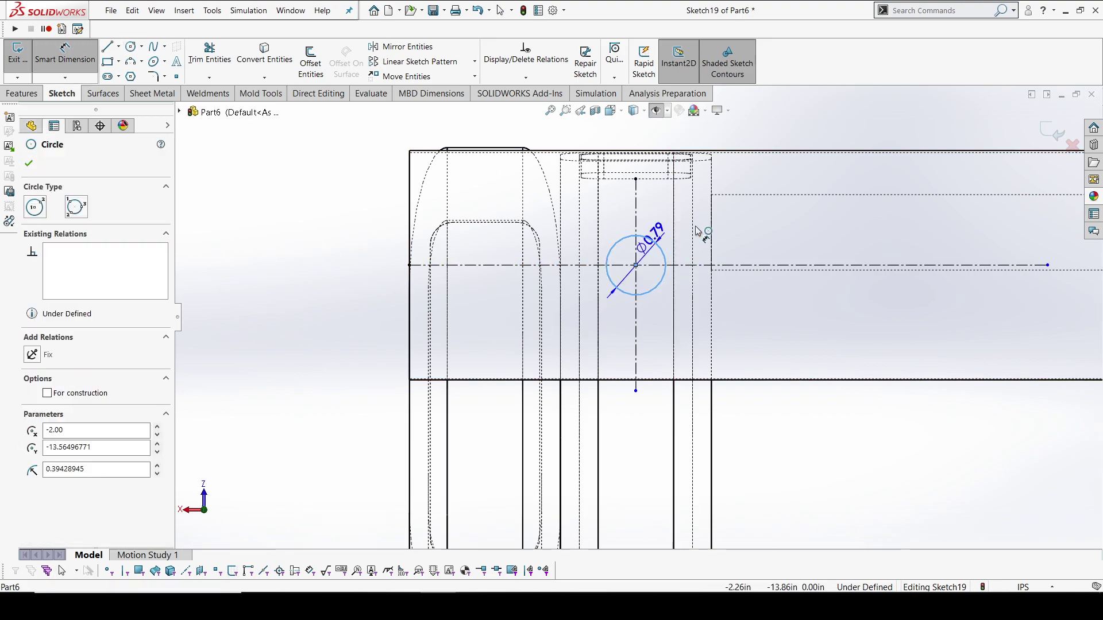
left_click(712, 196)
type("0.5")
key("Return")
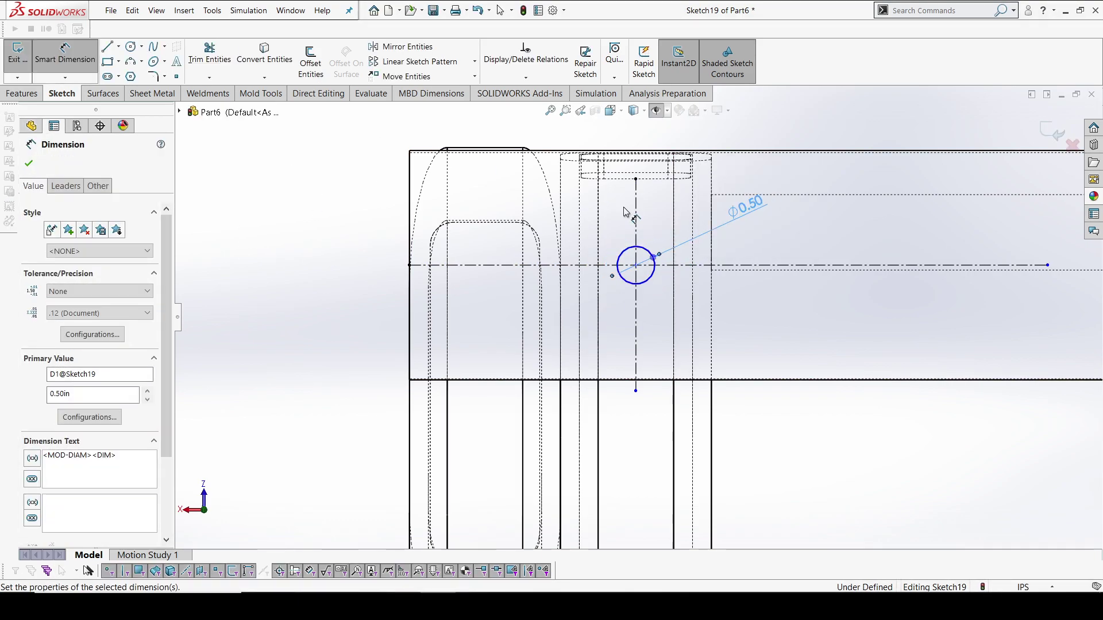
key("Escape")
left_click_drag(637, 266, 636, 283)
left_click(314, 199)
Sketch a vertical centerline across the slat, starting at the midpoint of its long front edge.
scroll(932, 273, "up", 5)
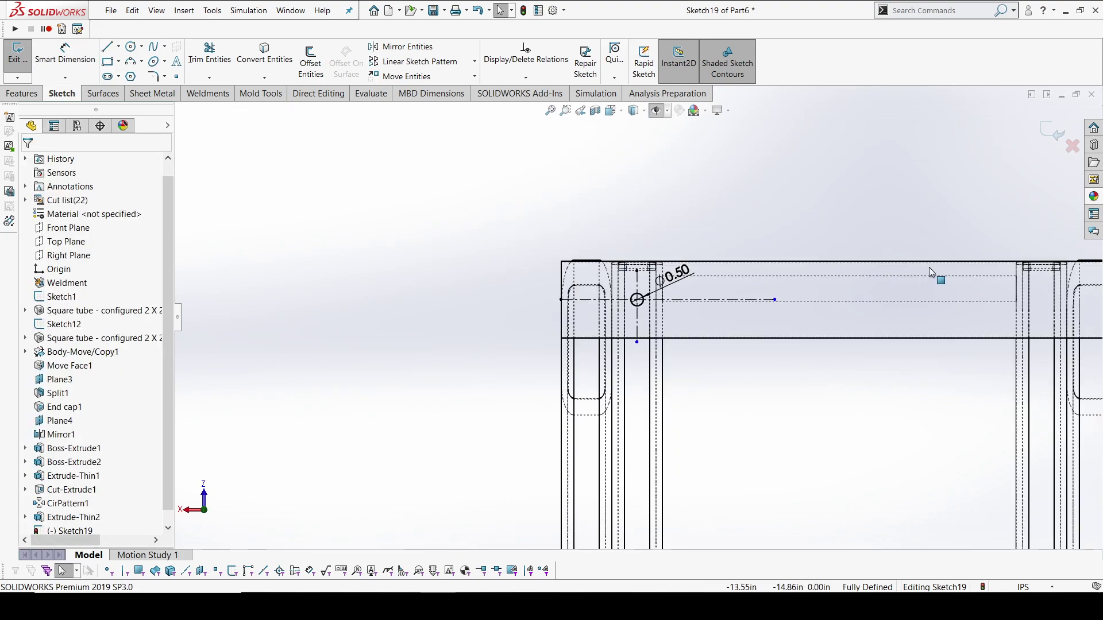
left_click(119, 46)
left_click(144, 72)
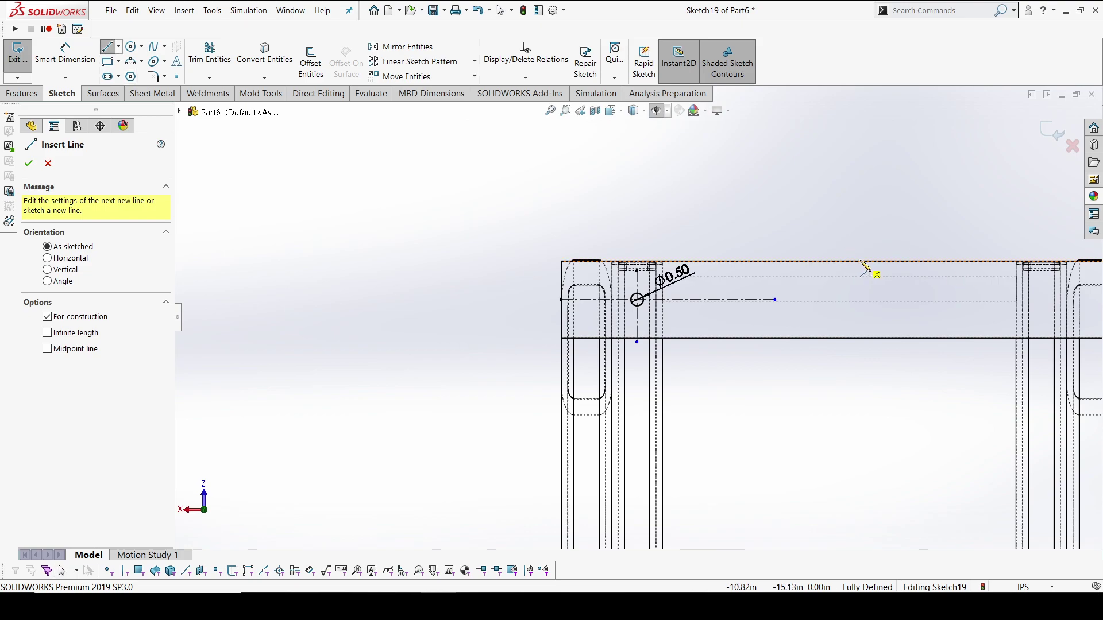
left_click(840, 262)
left_click(839, 418)
key("Escape")
Mirror the 0.5 in circle about the slat's middle centerline onto the opposite seat tube.
left_click(401, 46)
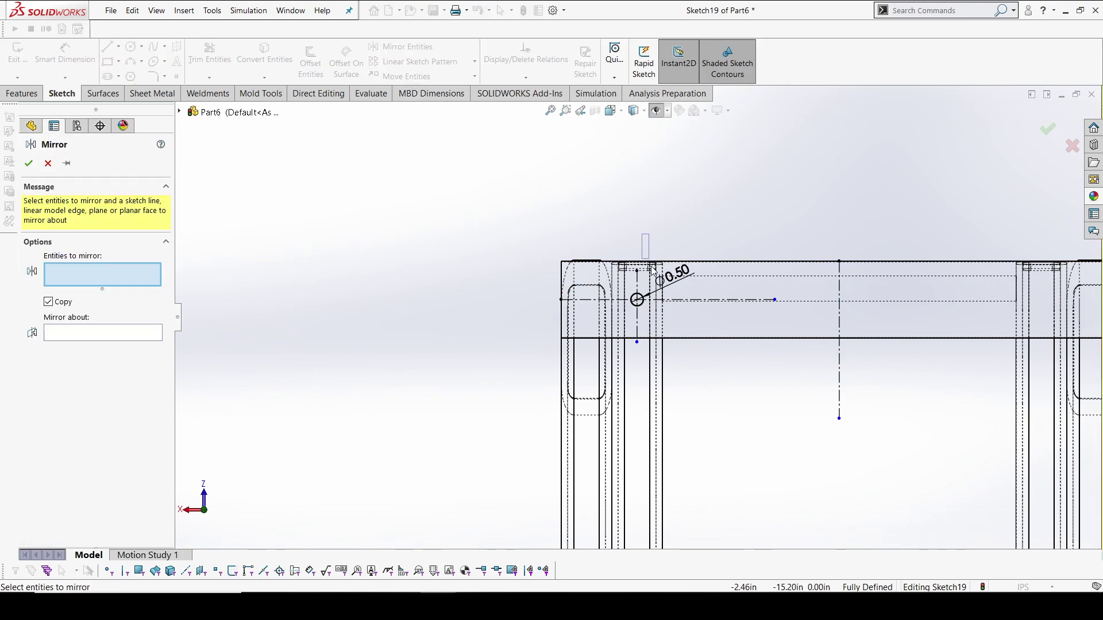
left_click_drag(617, 234, 647, 305)
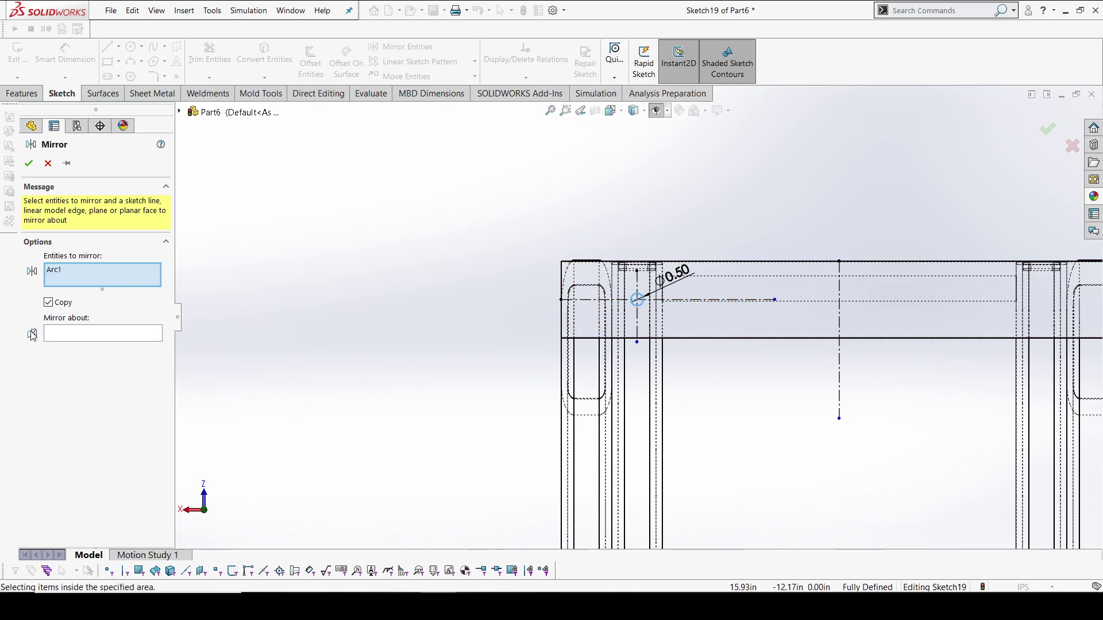
left_click(69, 334)
left_click(839, 319)
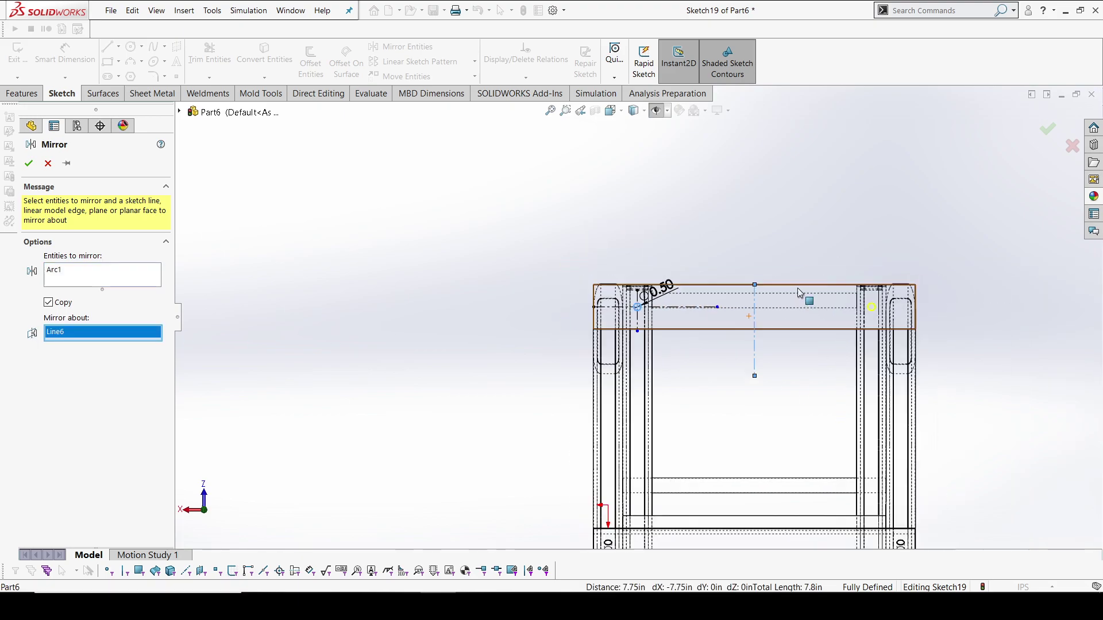
left_click(1048, 129)
Exit the hole sketch and return the display style to shaded with edges.
middle_click_drag(804, 321, 620, 243)
scroll(620, 243, "down", 2)
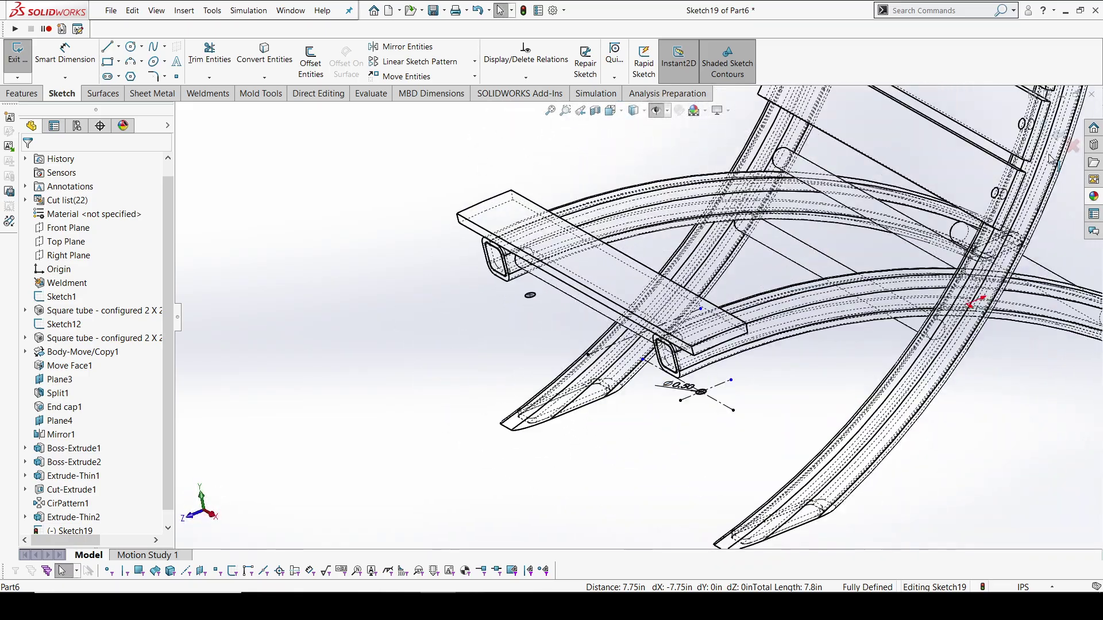
left_click(1052, 131)
left_click(636, 111)
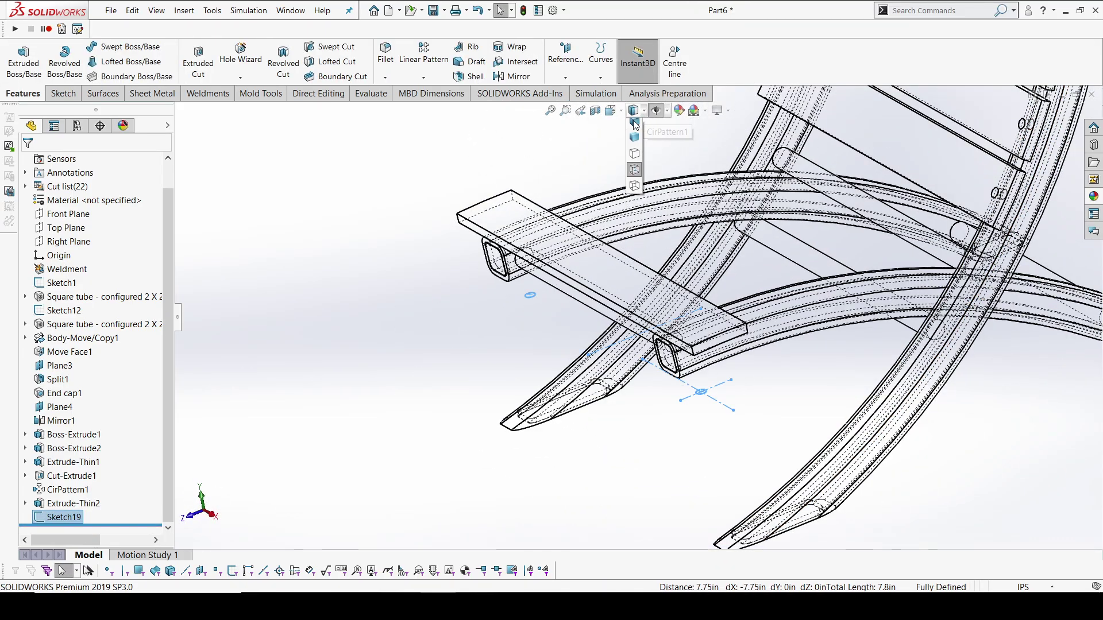
left_click(634, 126)
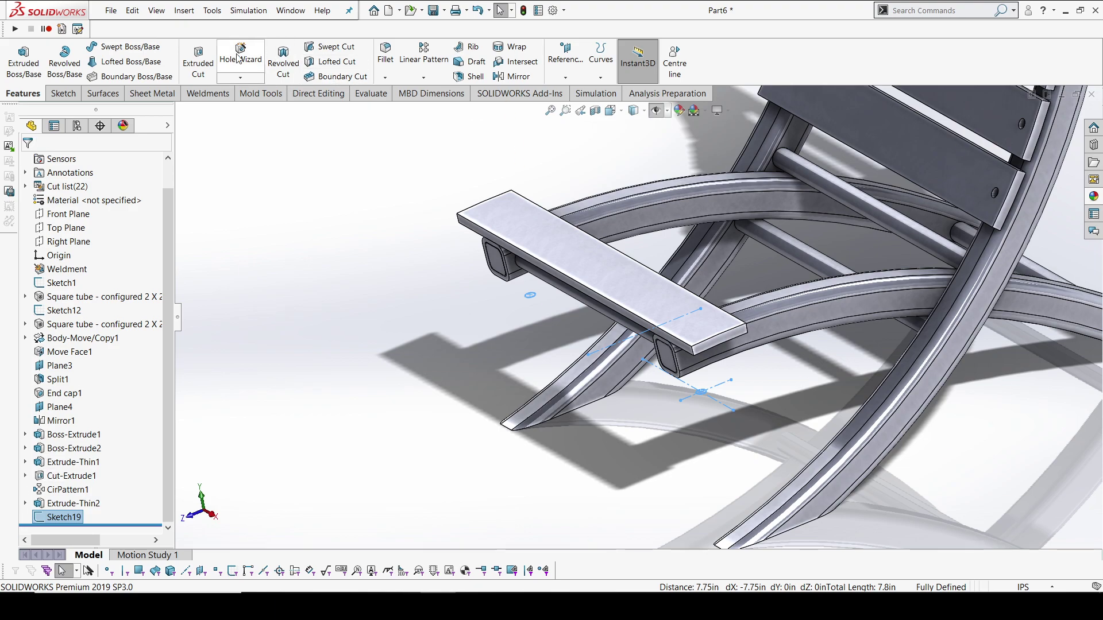
Cut-extrude both circles 18.04 in upward from the sketch plane, limiting the cut to the front seat slat body.
left_click(198, 63)
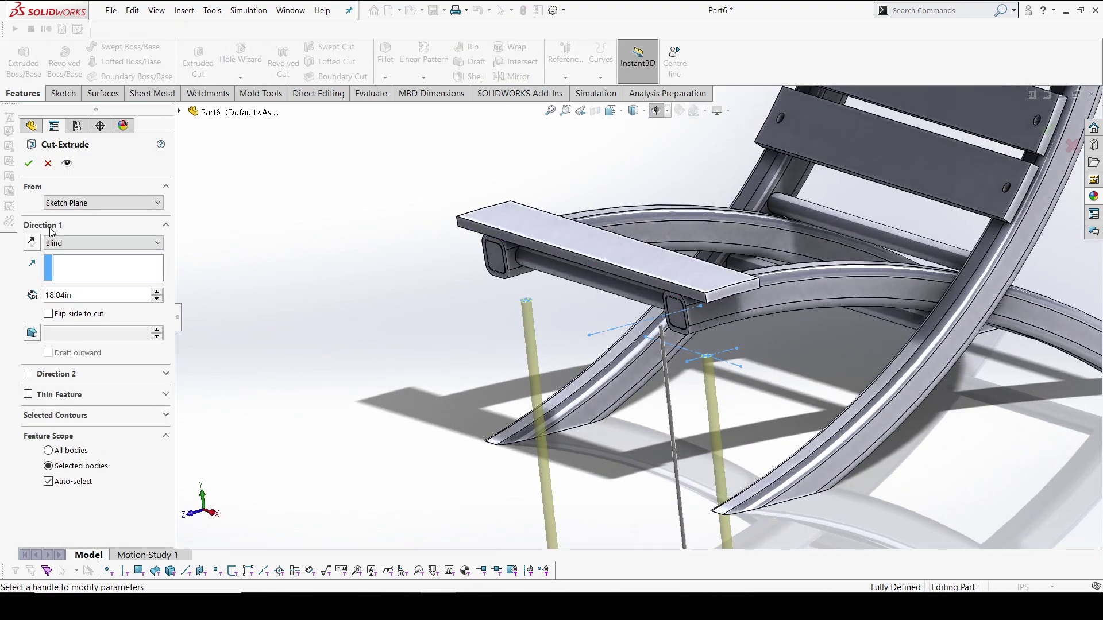
left_click(32, 242)
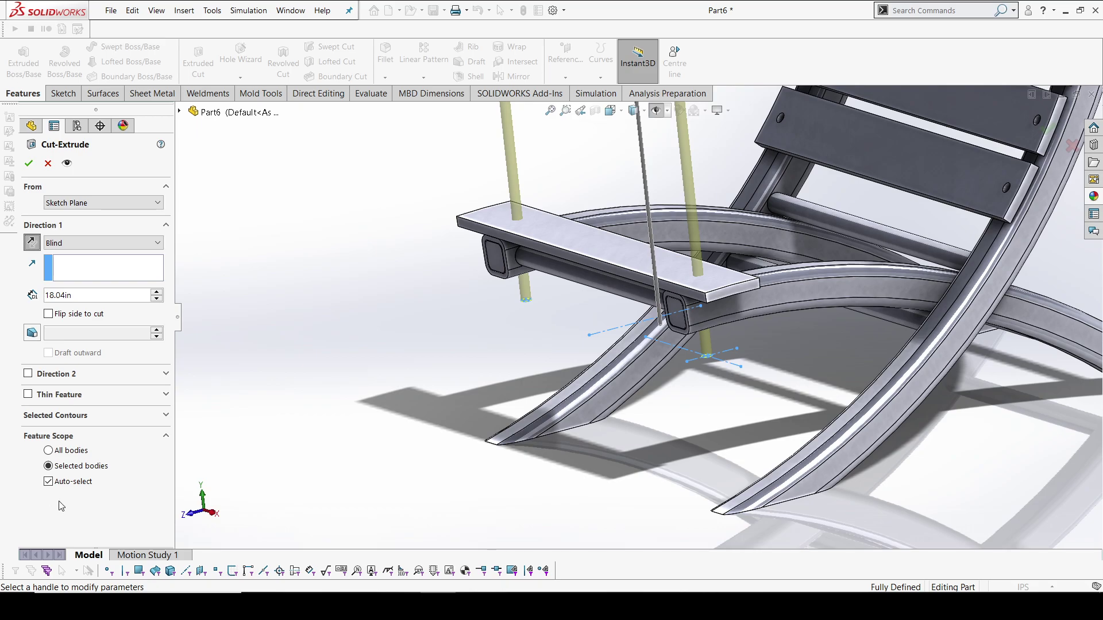
left_click(49, 482)
left_click(571, 253)
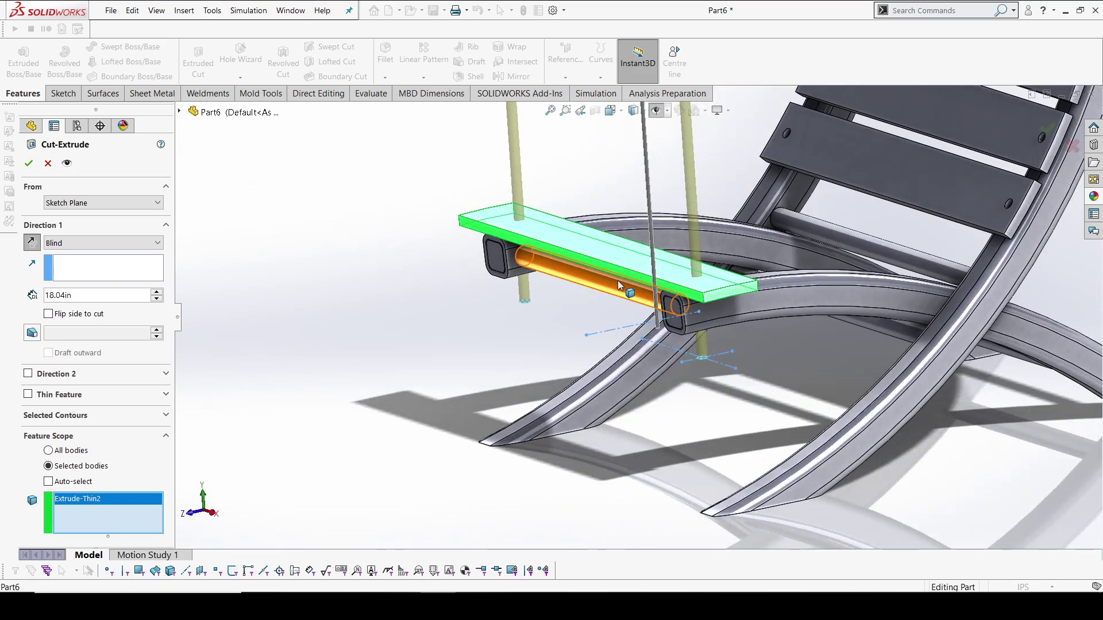
scroll(644, 282, "up", 2)
scroll(663, 282, "down", 2)
mouse_move(661, 278)
middle_mouse_down()
mouse_move(621, 289)
mouse_move(662, 251)
mouse_move(651, 268)
middle_mouse_up()
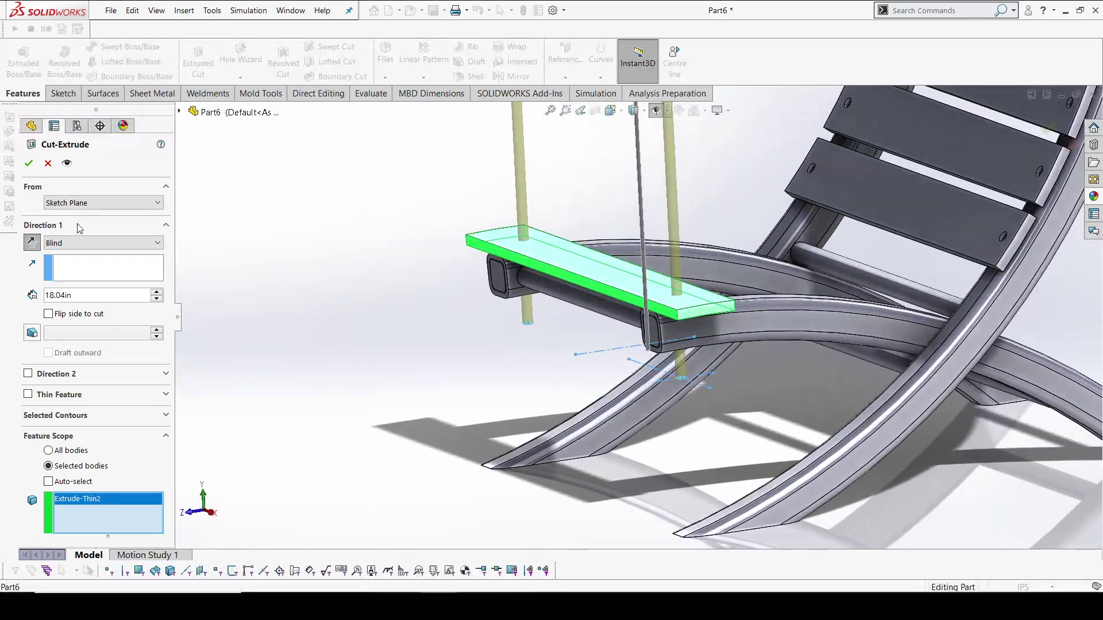
left_click(30, 163)
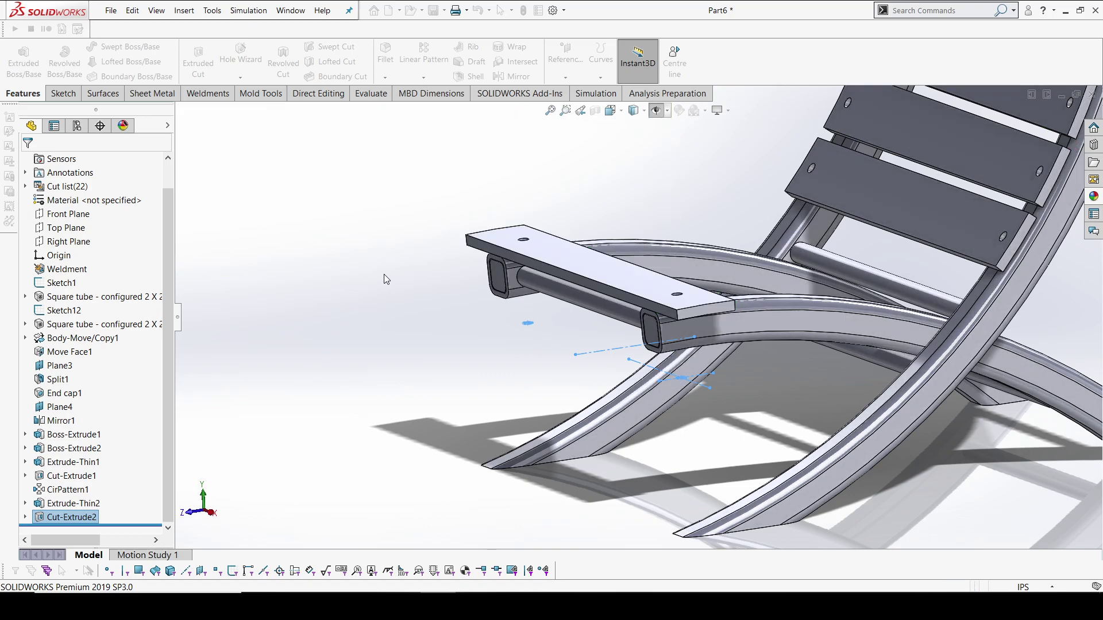
Set up a circular pattern of the drilled seat slat body, using the seat tube's curved upper face as the rotation reference.
middle_click_drag(573, 292, 424, 95)
left_click(424, 77)
left_click(436, 105)
left_click(84, 207)
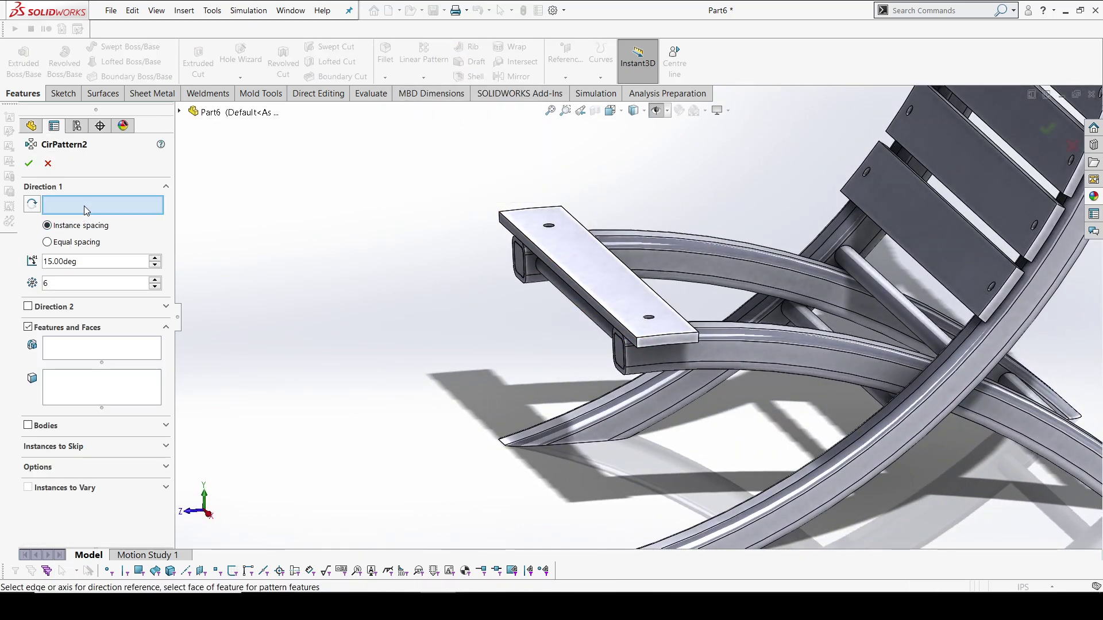
left_click(707, 330)
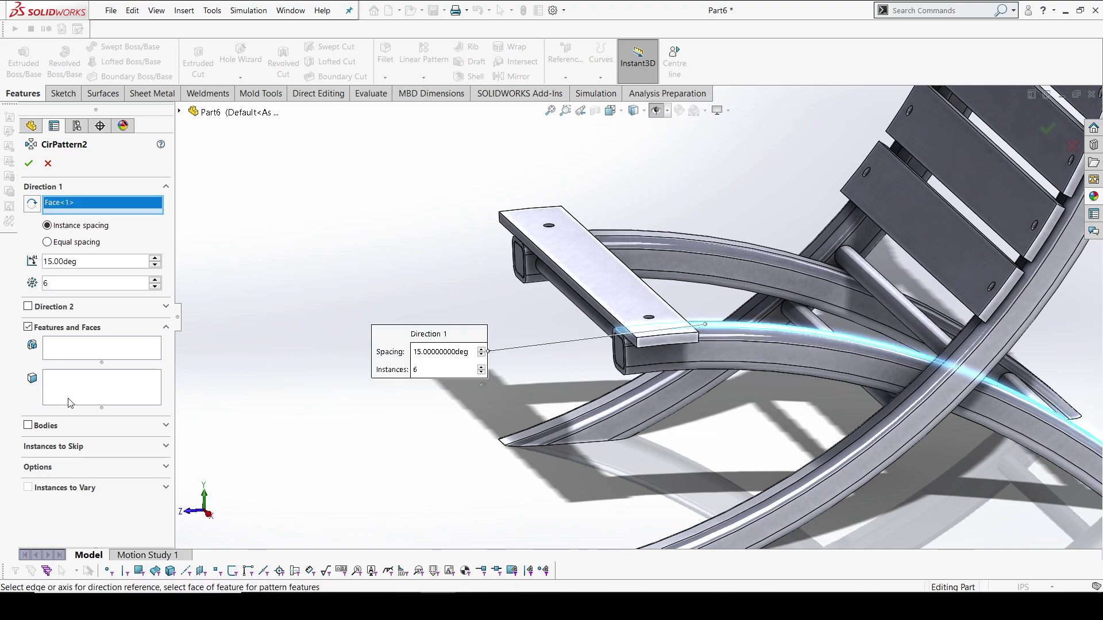
left_click(38, 428)
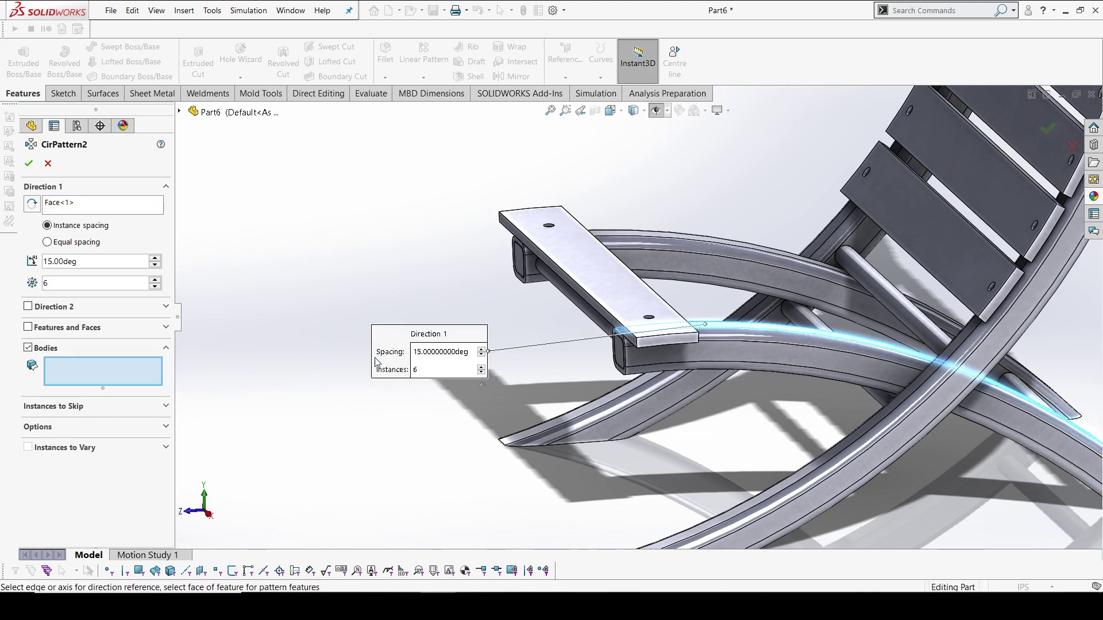
left_click(577, 273)
Select the drilled front seat slat body for the circular pattern and set 4 instances with 6° spacing.
left_click(33, 203)
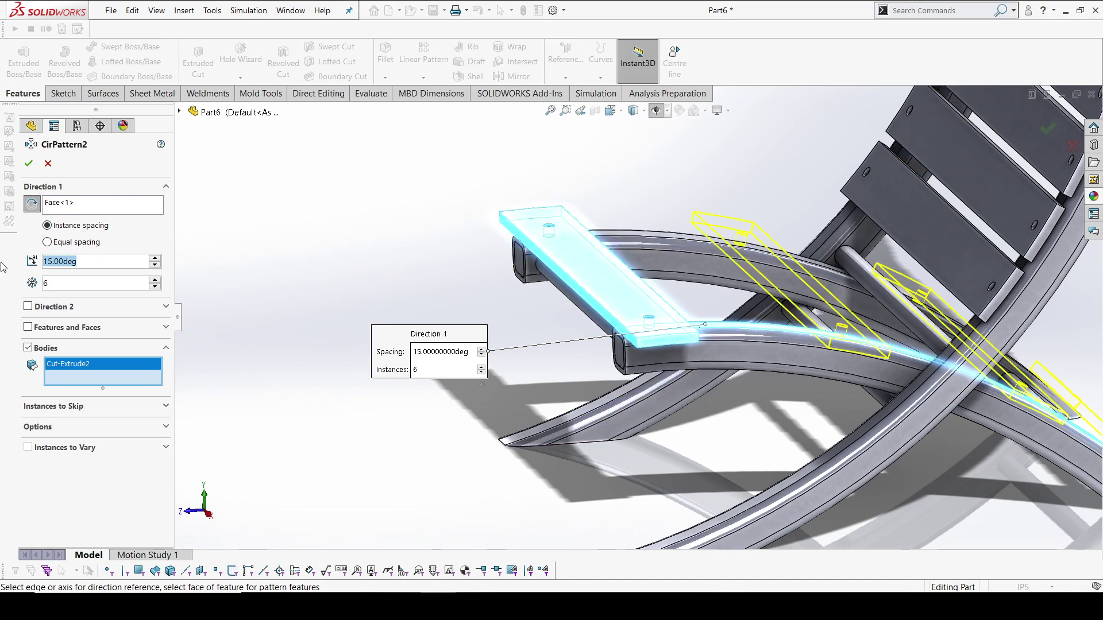
type("6")
key("Return")
middle_click_drag(574, 322, 731, 276)
scroll(741, 304, "down", 5)
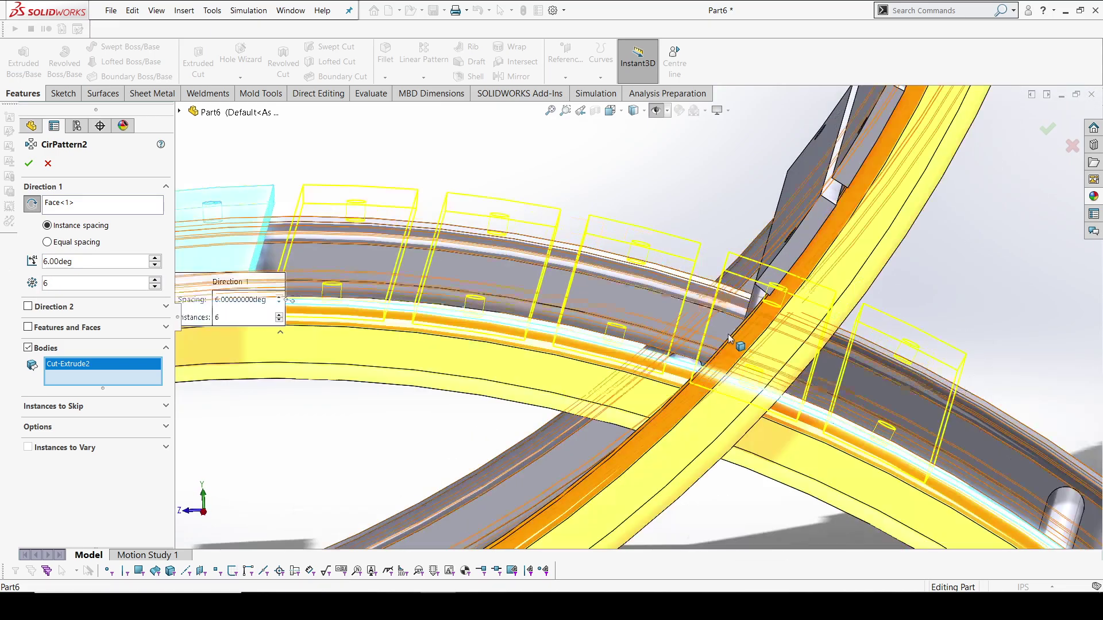
scroll(658, 339, "up", 2)
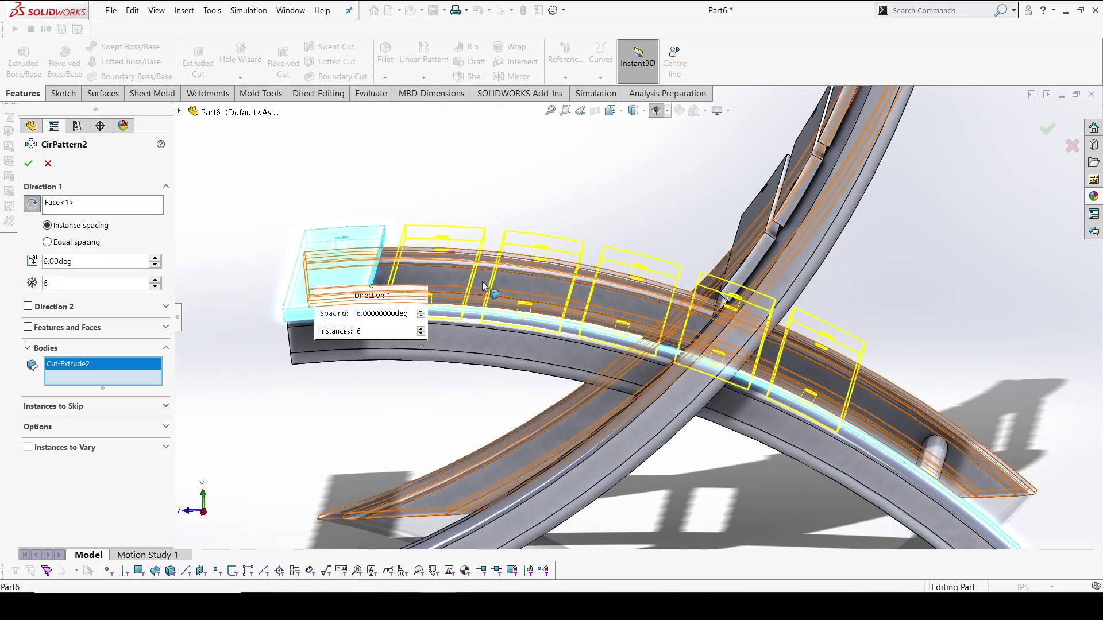
left_click(155, 286)
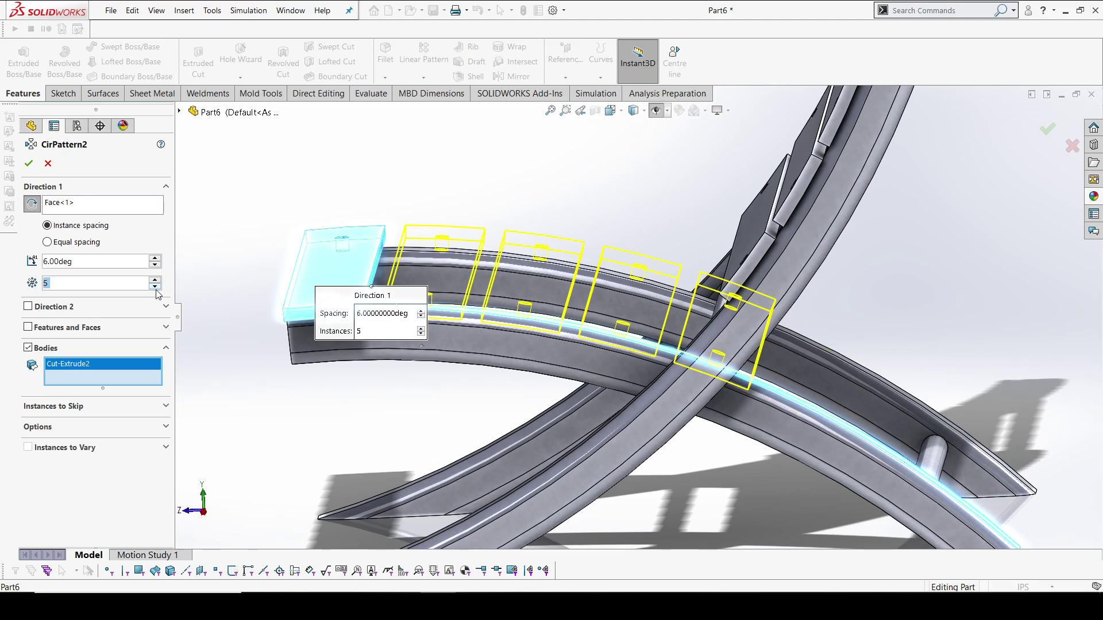
left_click(156, 288)
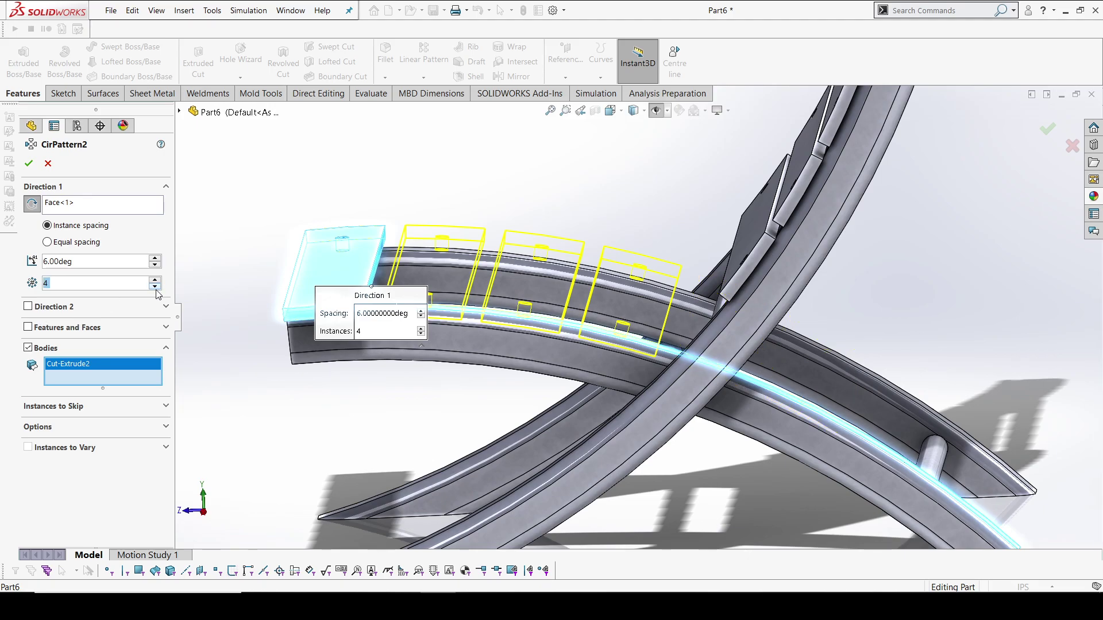
mouse_move(499, 284)
middle_mouse_down()
mouse_move(478, 286)
mouse_move(428, 195)
mouse_move(429, 212)
mouse_move(516, 295)
middle_mouse_up()
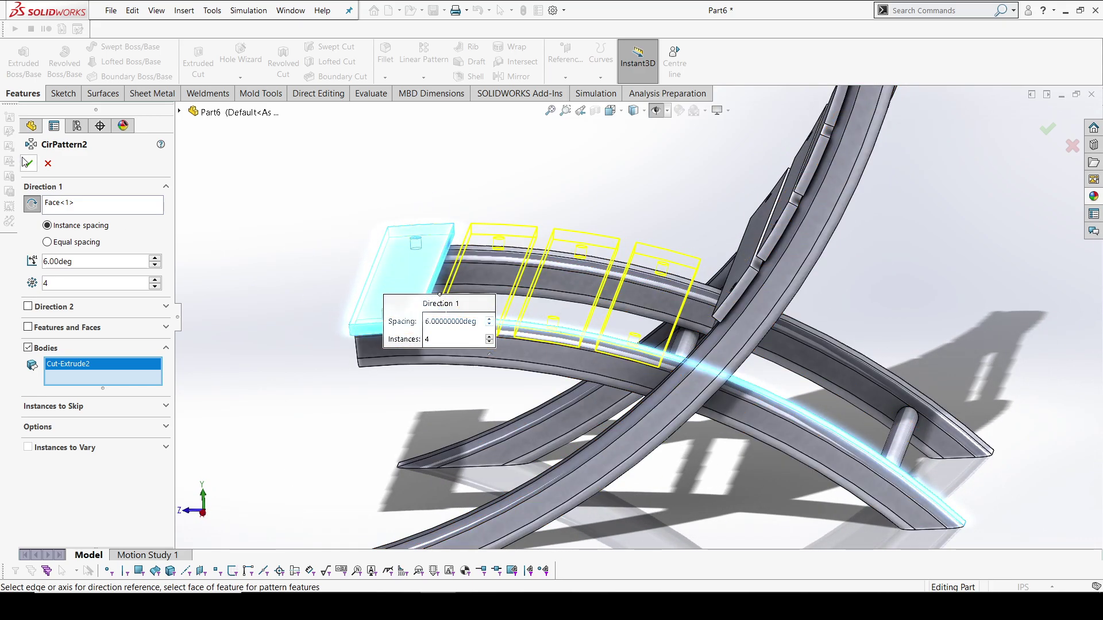
Try a 6.5° spacing for the seat slat pattern and check the last slat's clearance to the backrest tube.
left_click(92, 266)
type("6.5")
key("Return")
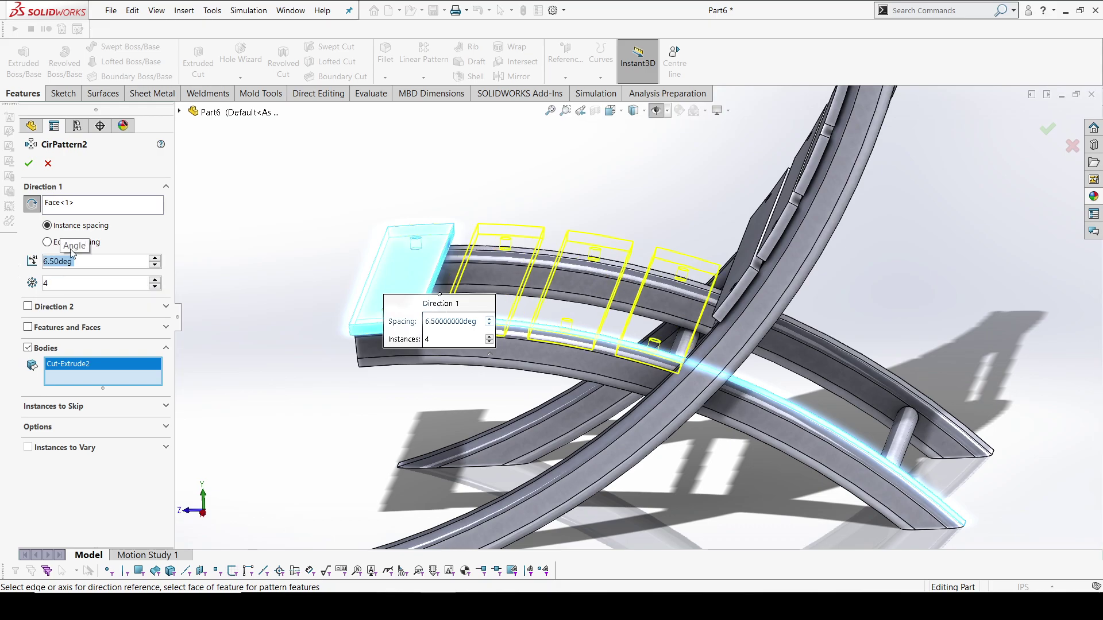
scroll(678, 350, "down", 6)
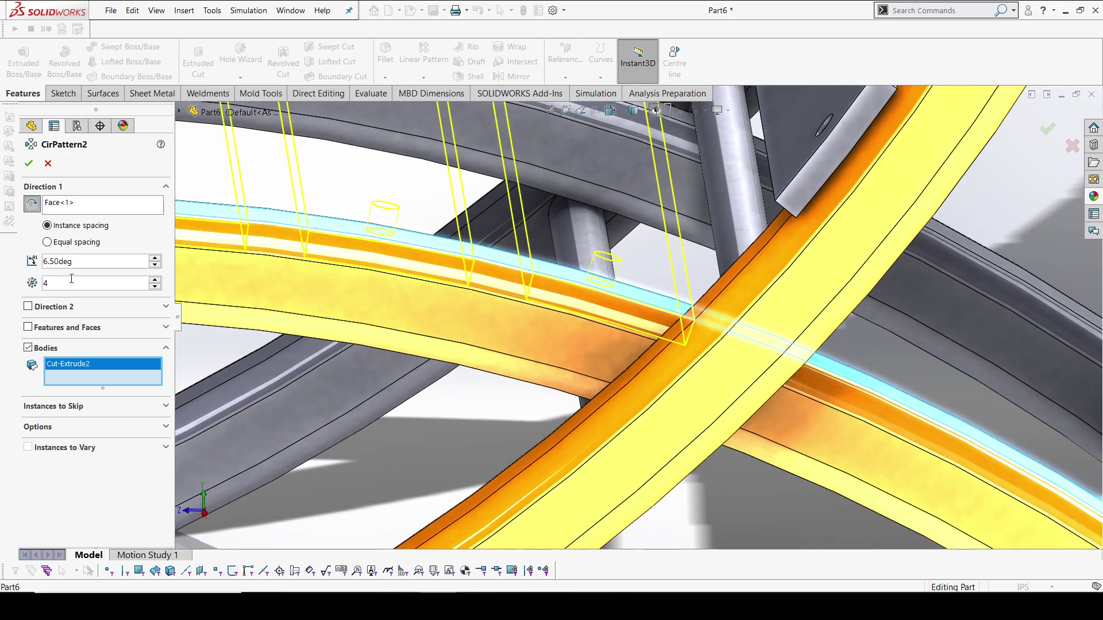
Set the seat slat pattern's spacing to 6.25° and complete the circular pattern.
left_click_drag(102, 266, 3, 278)
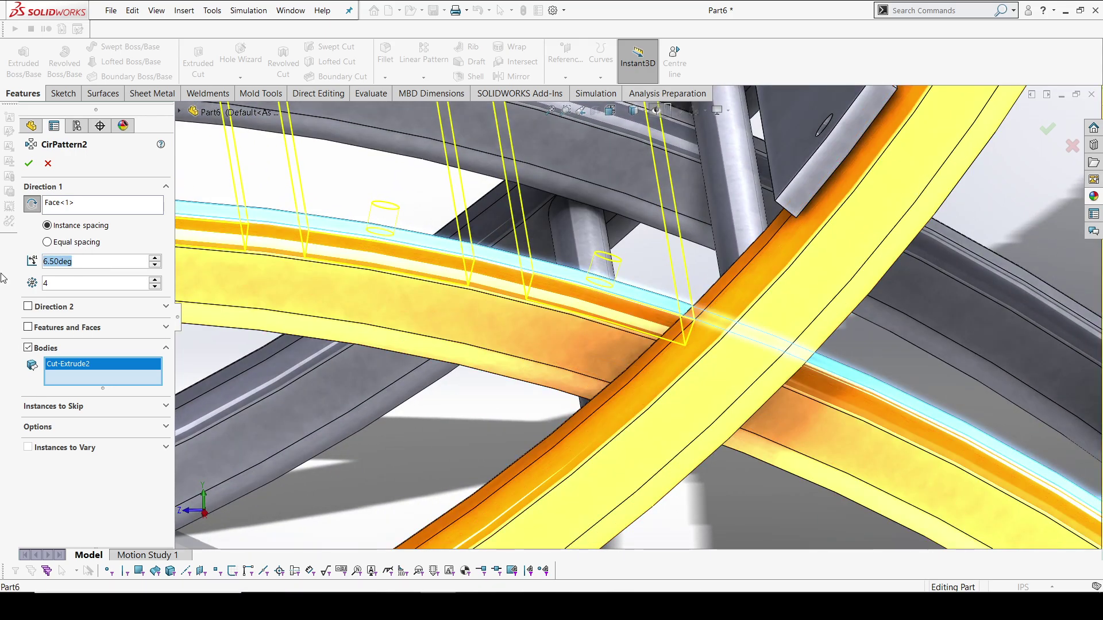
type("6")
key("Return")
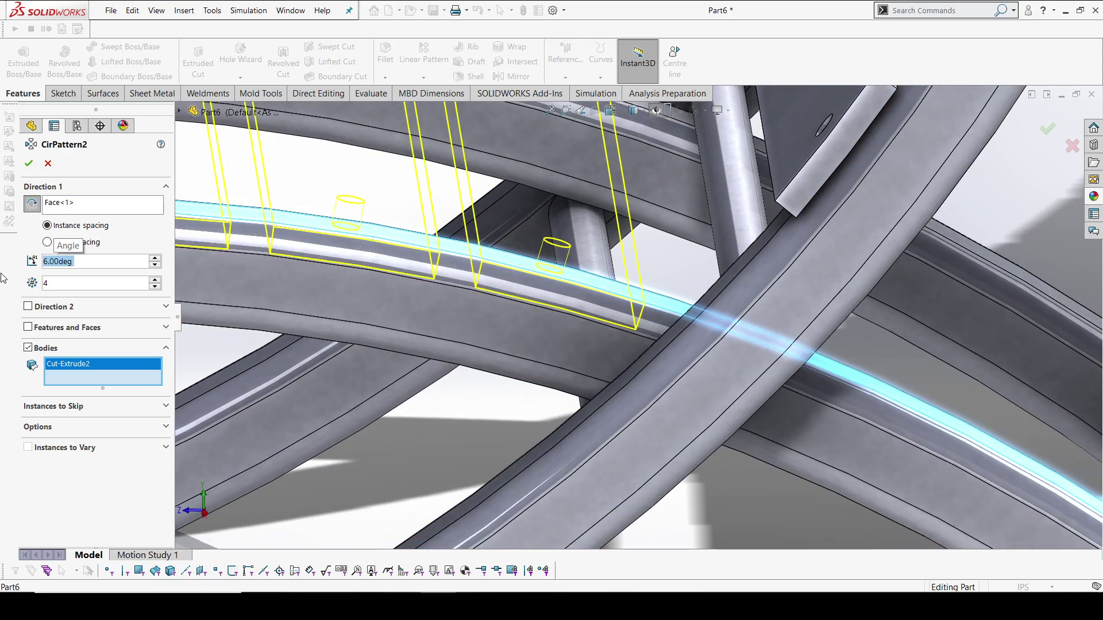
type("6")
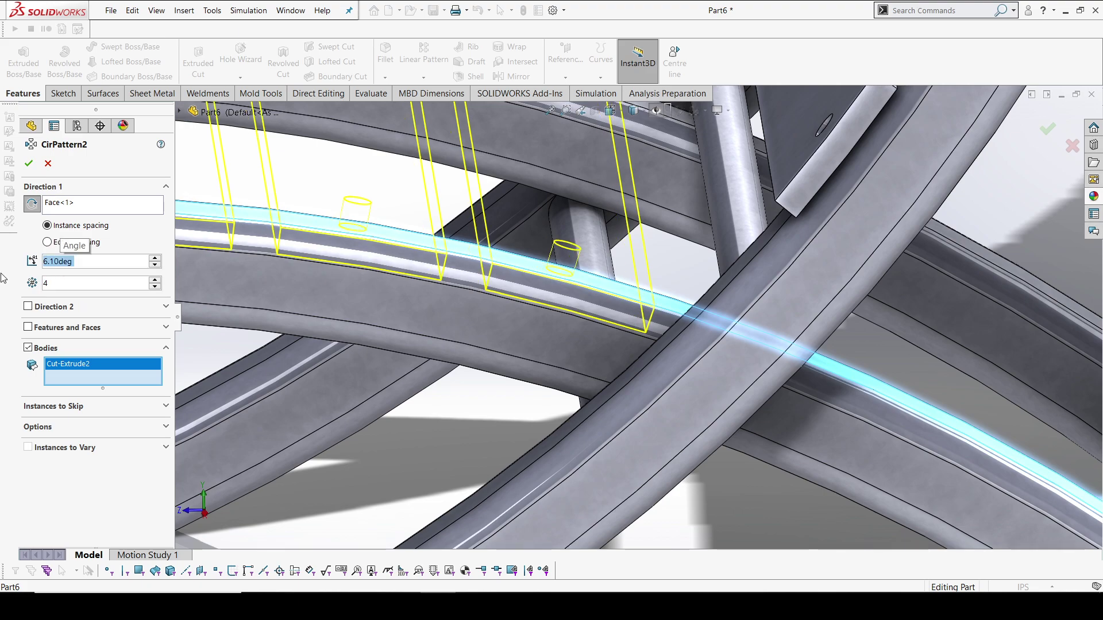
type(".25")
key("Return")
key("Return")
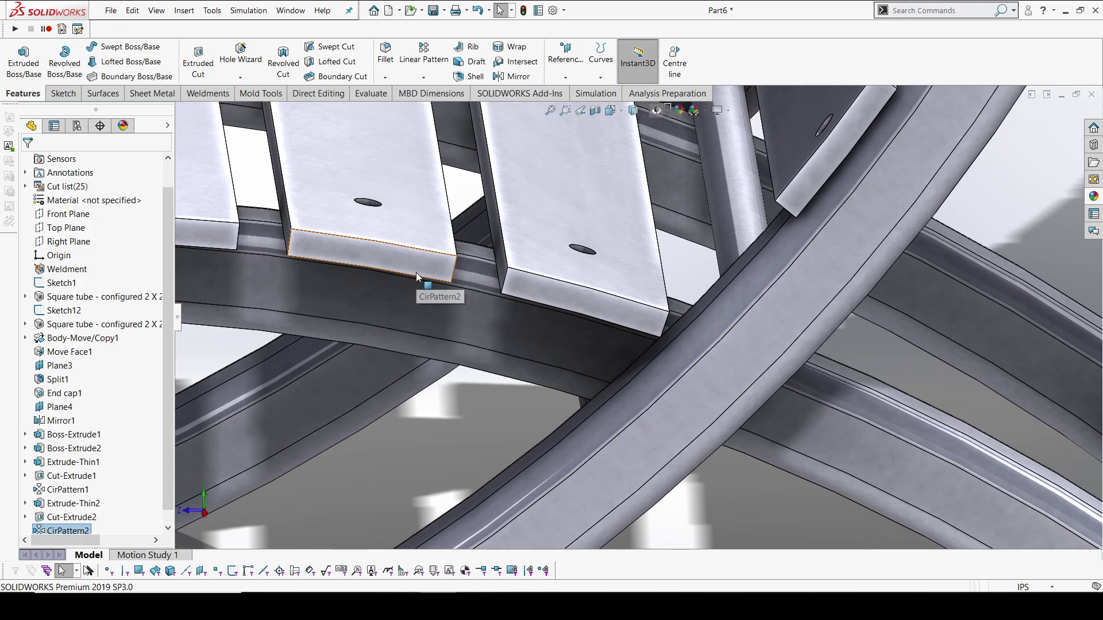
Assign Plain Carbon Steel as the material of the chair part.
key("f")
middle_click_drag(563, 272, 534, 276)
scroll(603, 287, "up", 5)
scroll(705, 251, "down", 3)
middle_click_drag(705, 252, 717, 271)
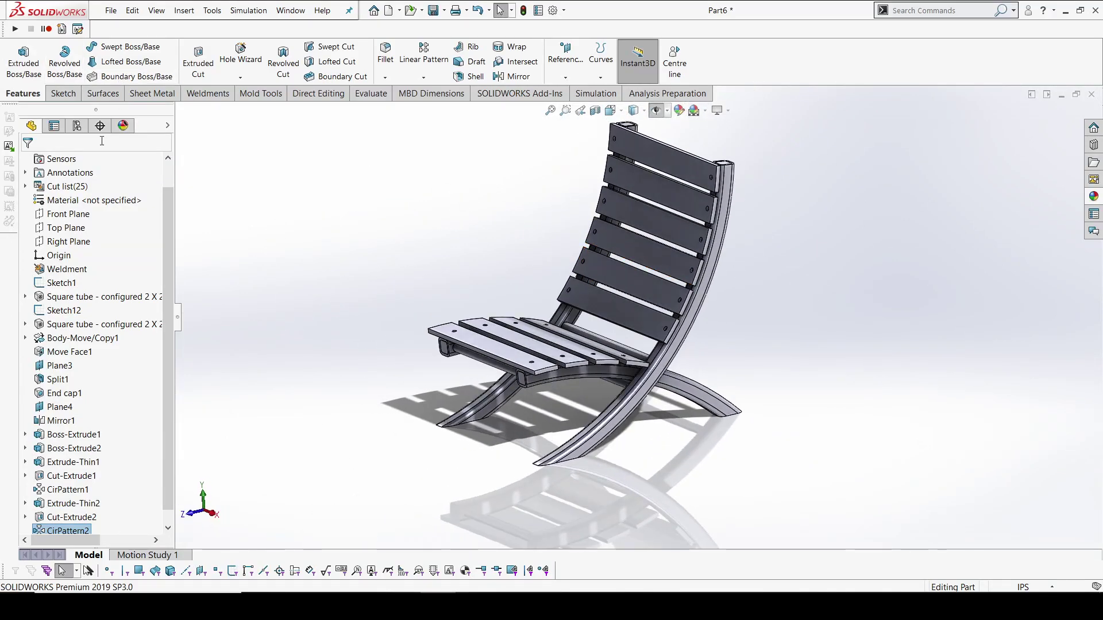
left_click(77, 126)
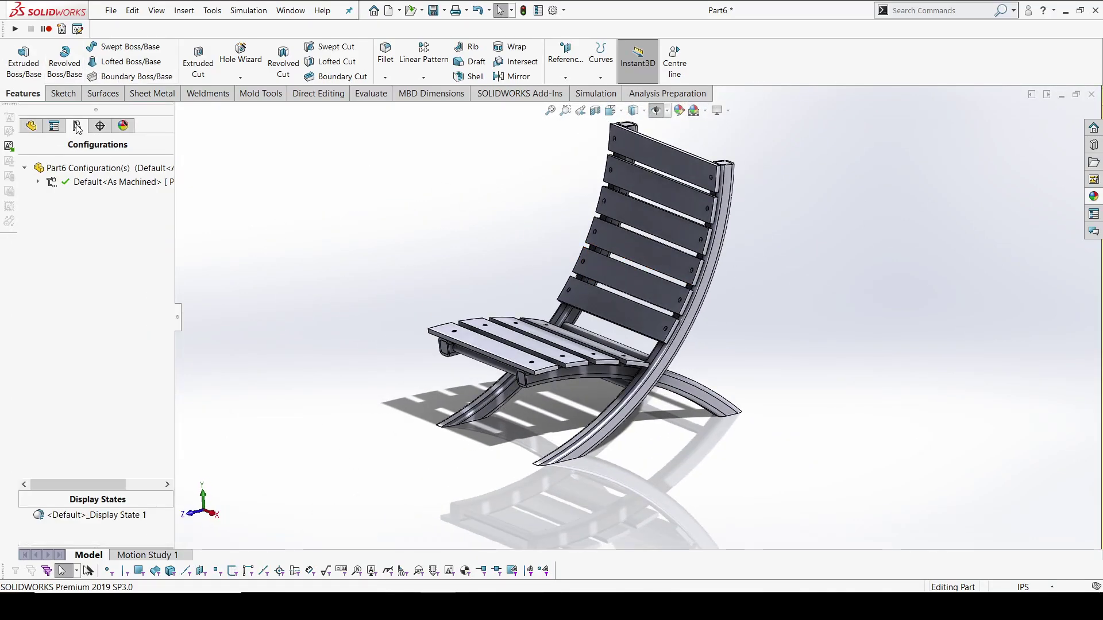
left_click(124, 126)
left_click(31, 127)
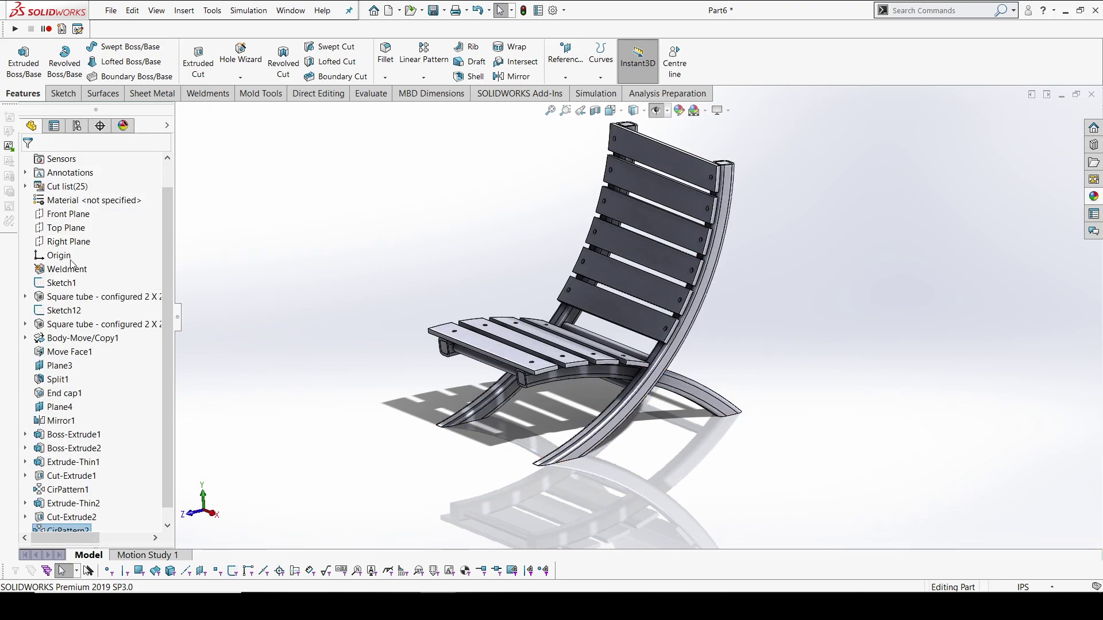
right_click(86, 201)
left_click(163, 245)
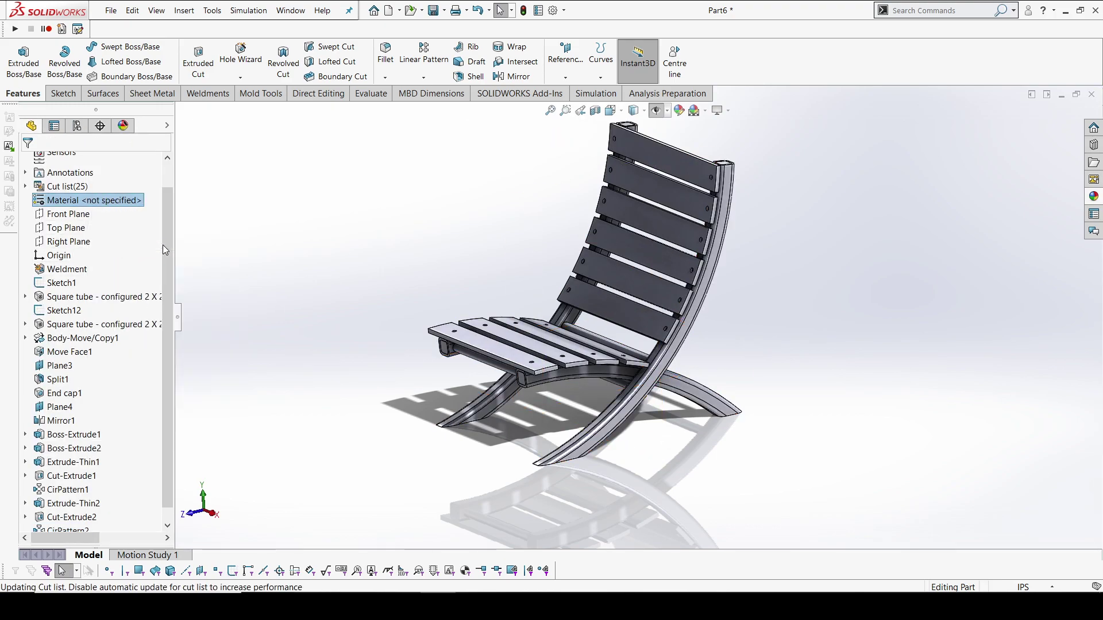
Apply the Plain White scene as the background.
scroll(555, 274, "up", 1)
scroll(552, 274, "down", 2)
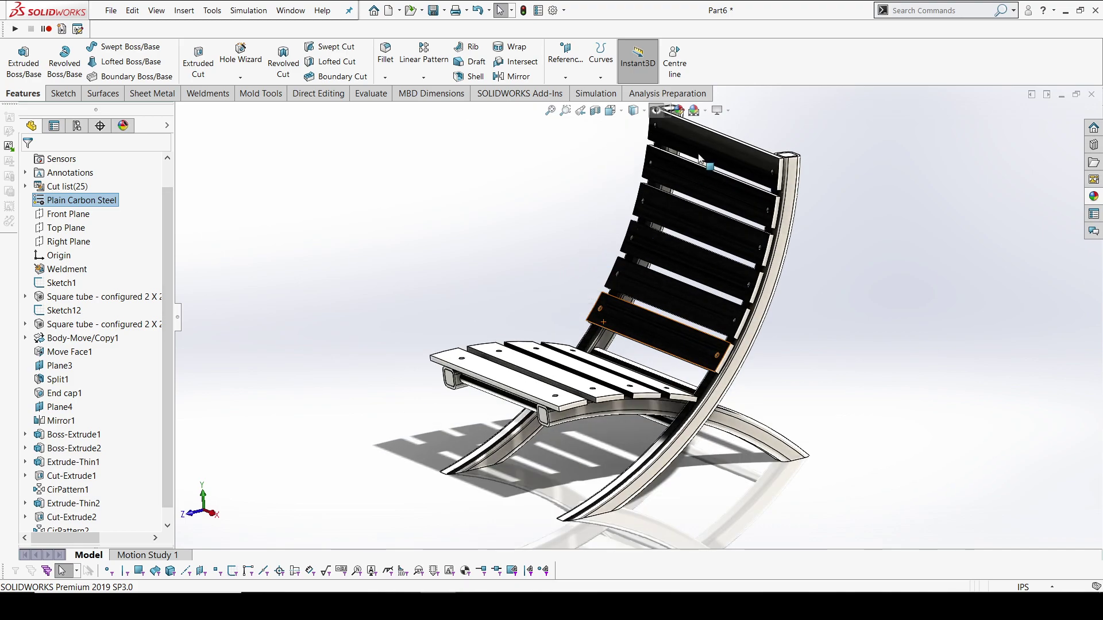
left_click(718, 110)
left_click(695, 111)
left_click(727, 141)
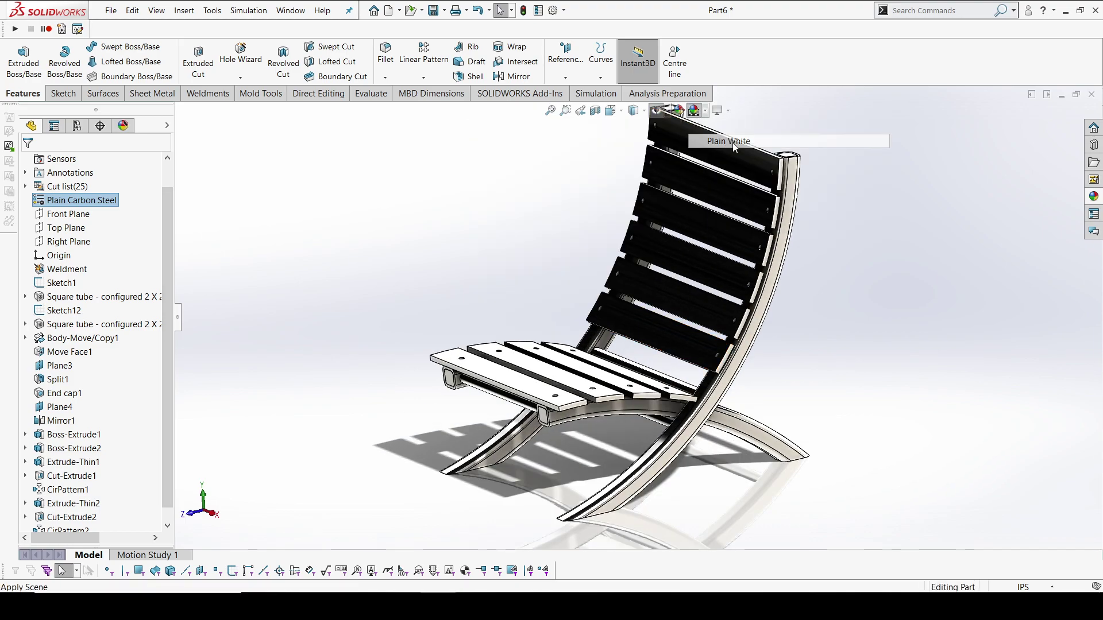
Apply the polished teak 2d wood appearance to the topmost backrest slat as a body.
scroll(826, 221, "up", 3)
middle_click_drag(691, 275, 574, 270)
scroll(534, 274, "down", 1)
middle_click_drag(534, 275, 535, 297)
scroll(542, 297, "down", 1)
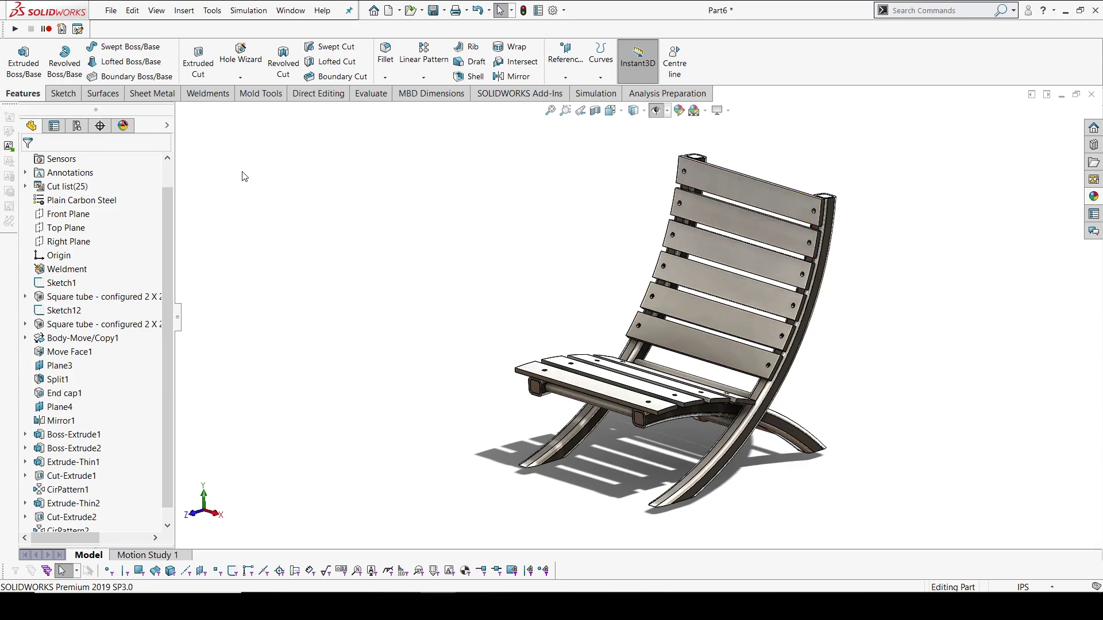
right_click(713, 187)
left_click(811, 148)
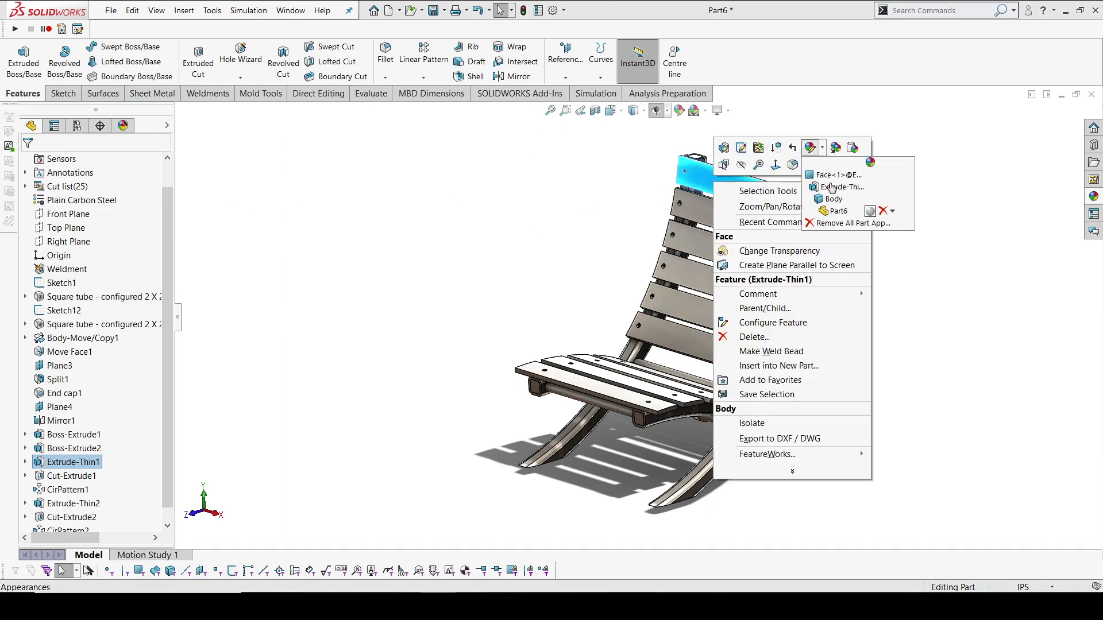
left_click(811, 147)
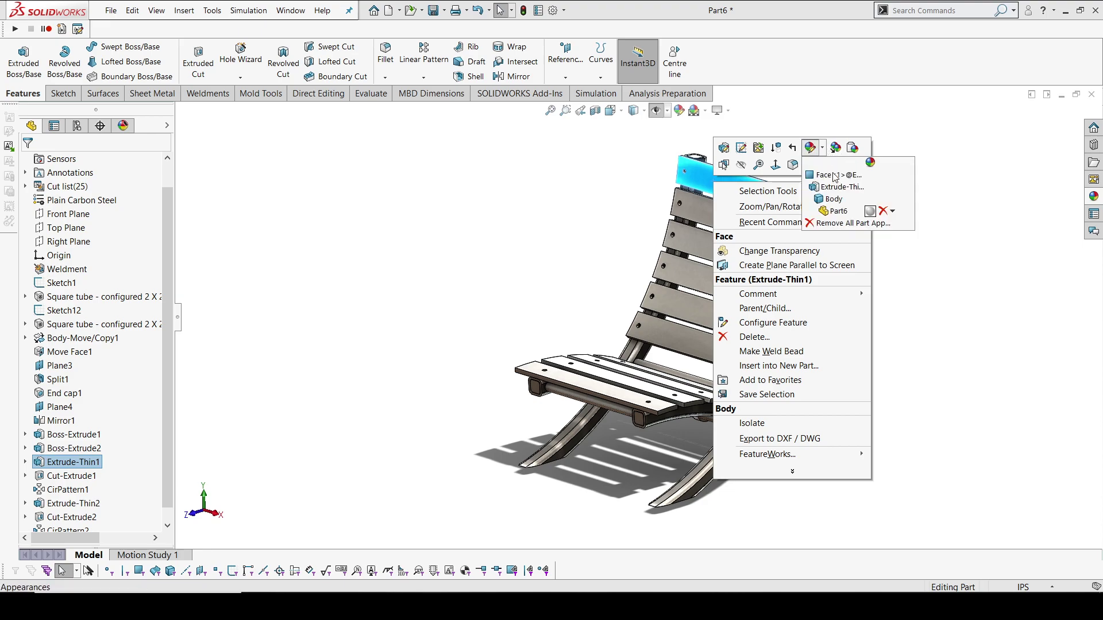
left_click(840, 204)
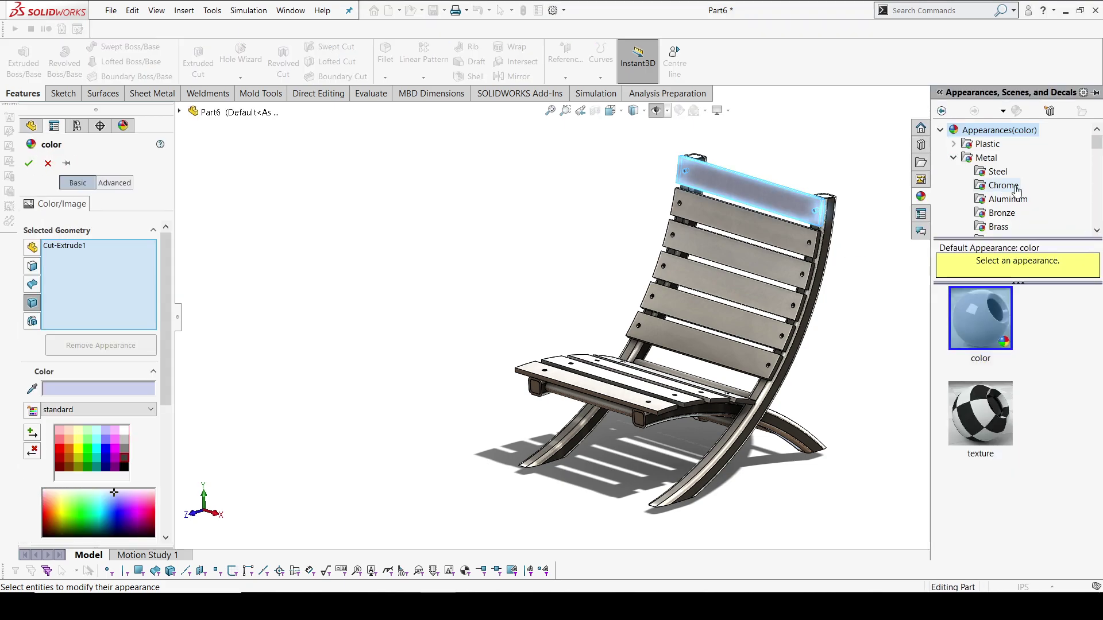
scroll(1011, 195, "down", 5)
scroll(1014, 221, "down", 5)
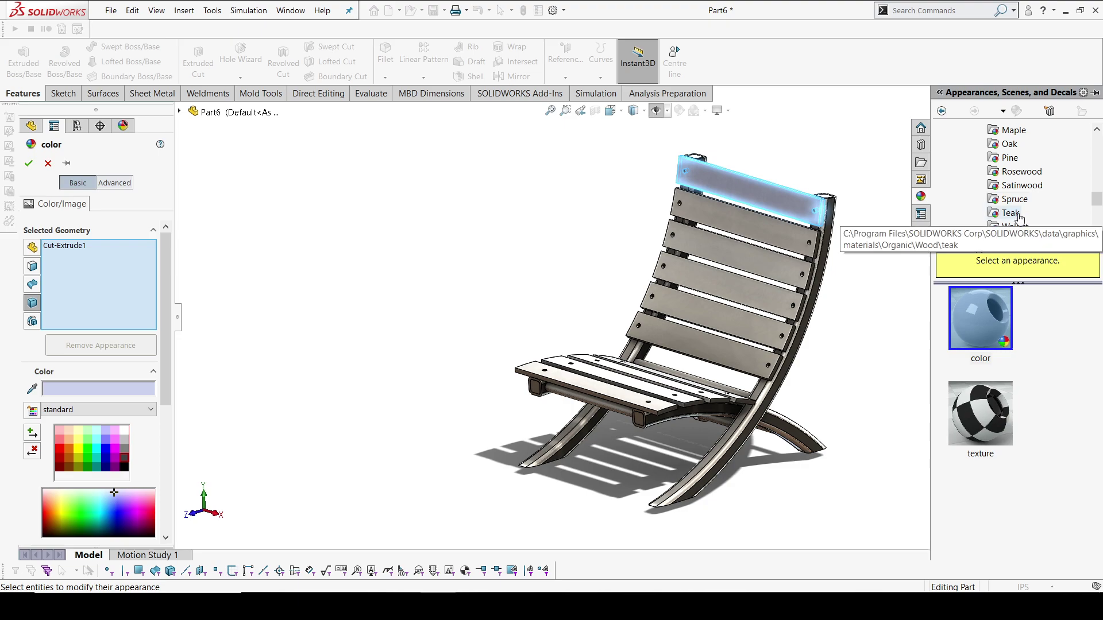
left_click(1011, 213)
left_click(1003, 320)
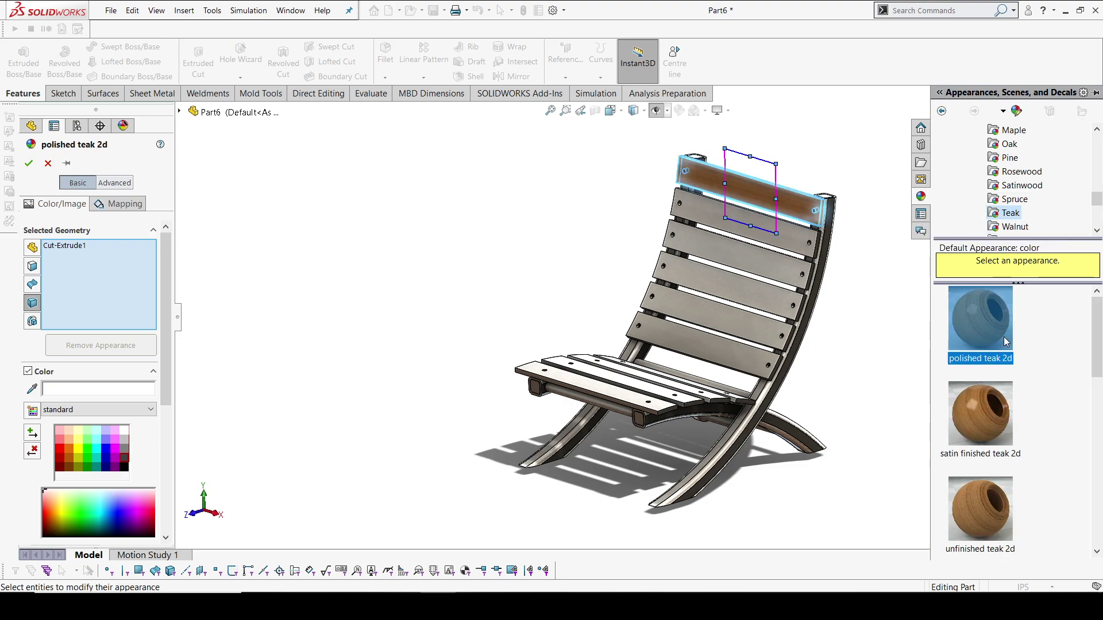
Extend the polished teak 2d appearance to the remaining five backrest slat bodies.
left_click(780, 246)
left_click(776, 266)
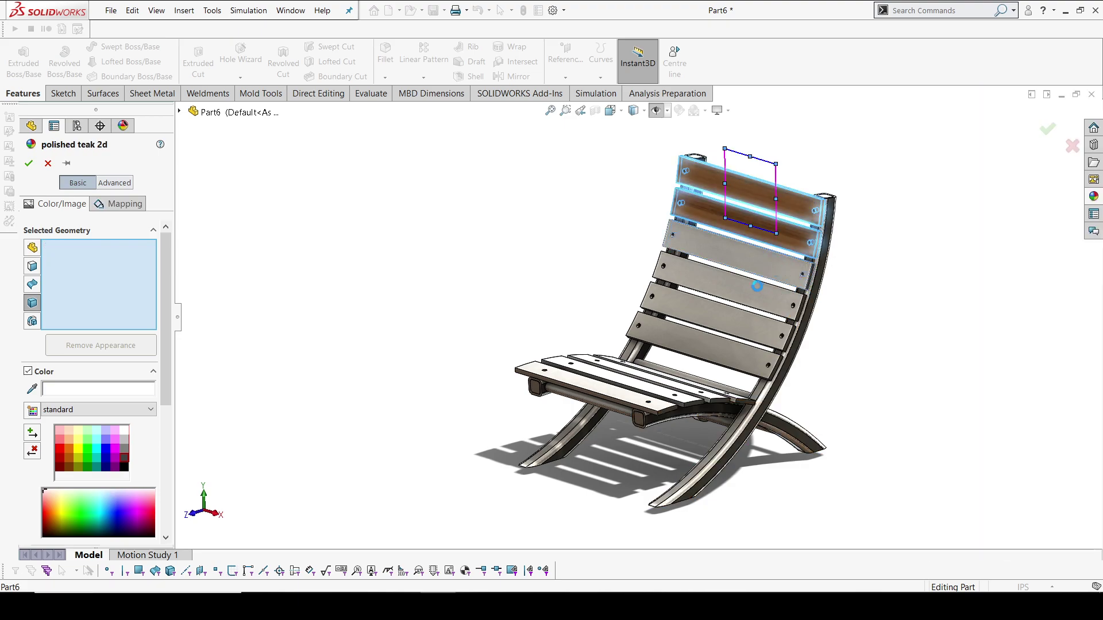
left_click(759, 289)
left_click(738, 319)
Add the four seat slat bodies to the polished teak 2d appearance and accept it.
scroll(699, 368, "down", 5)
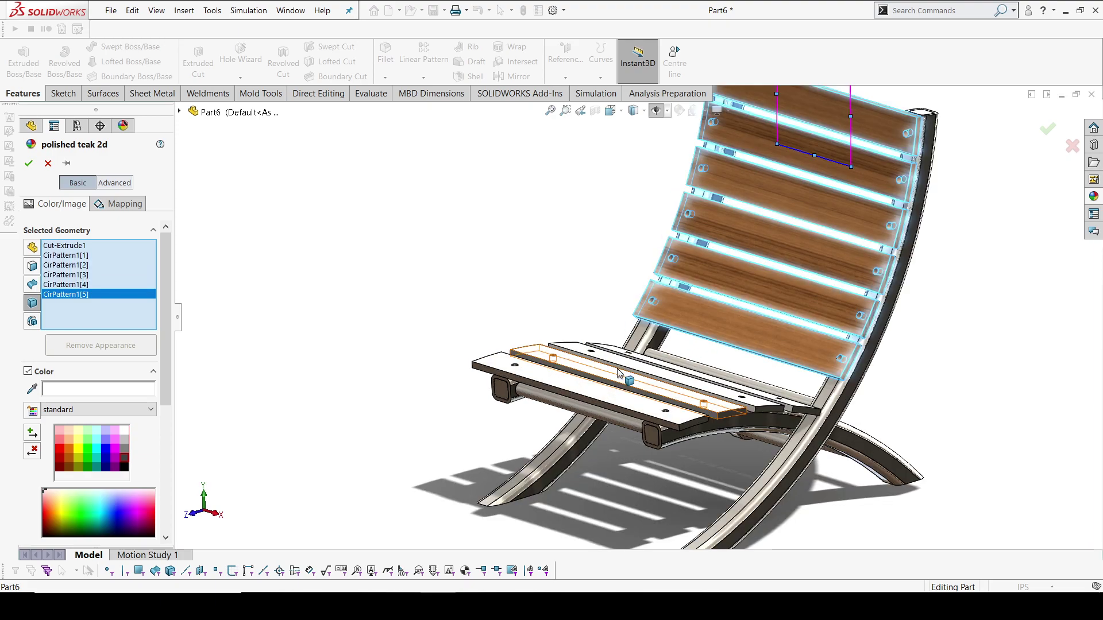
left_click(699, 368)
left_click(670, 374)
left_click(626, 387)
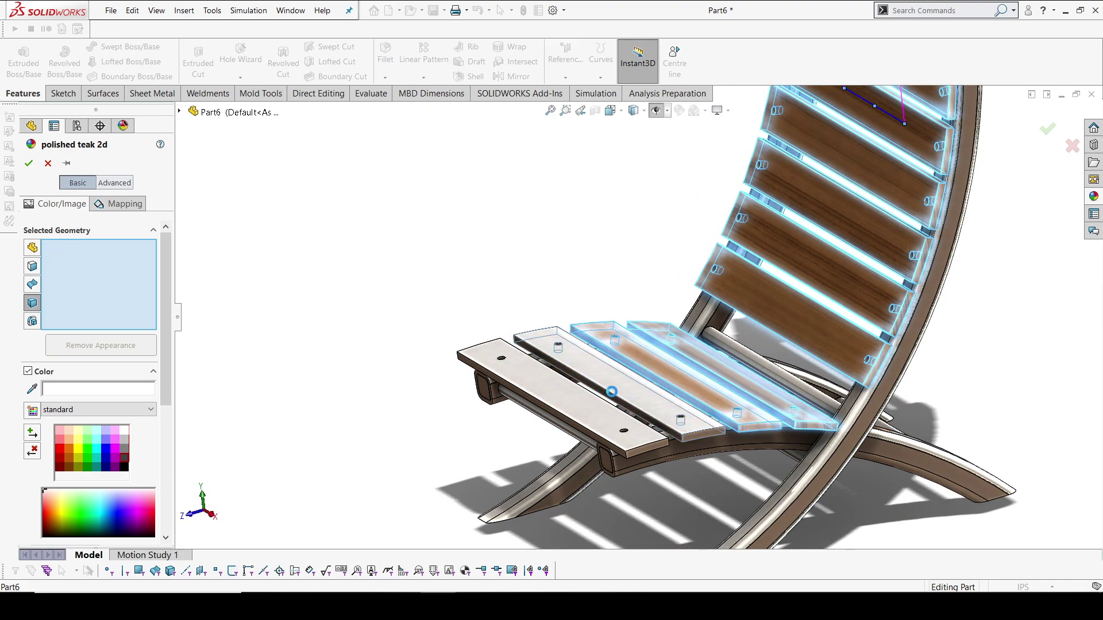
left_click(555, 394)
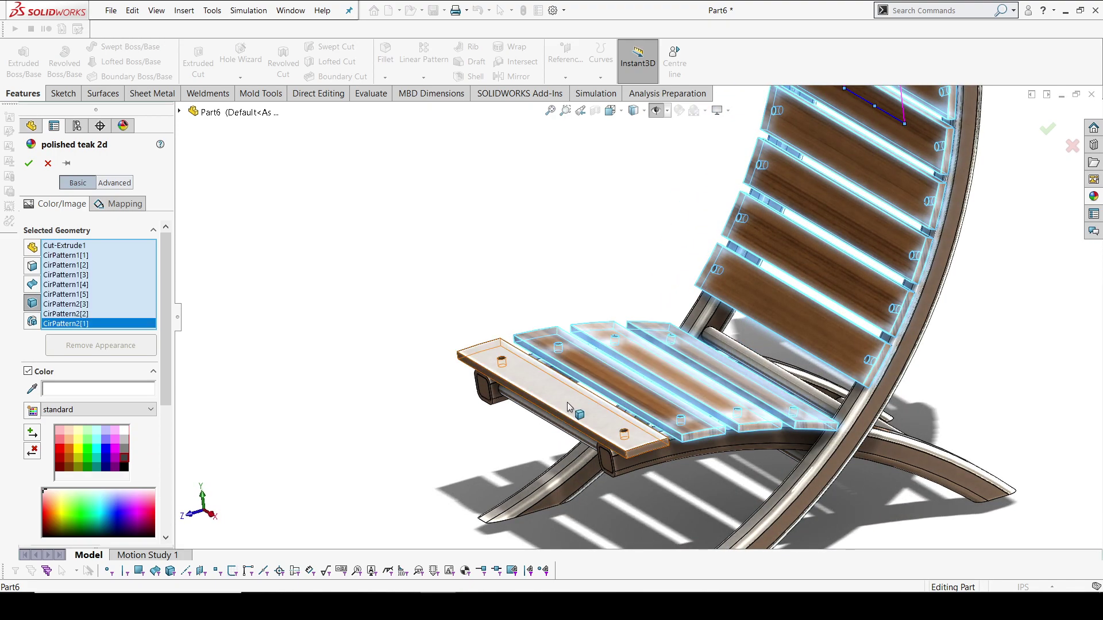
left_click(28, 163)
Change the whole part's carbon steel appearance to a dark gray color and accept it.
scroll(632, 293, "up", 5)
scroll(683, 287, "down", 5)
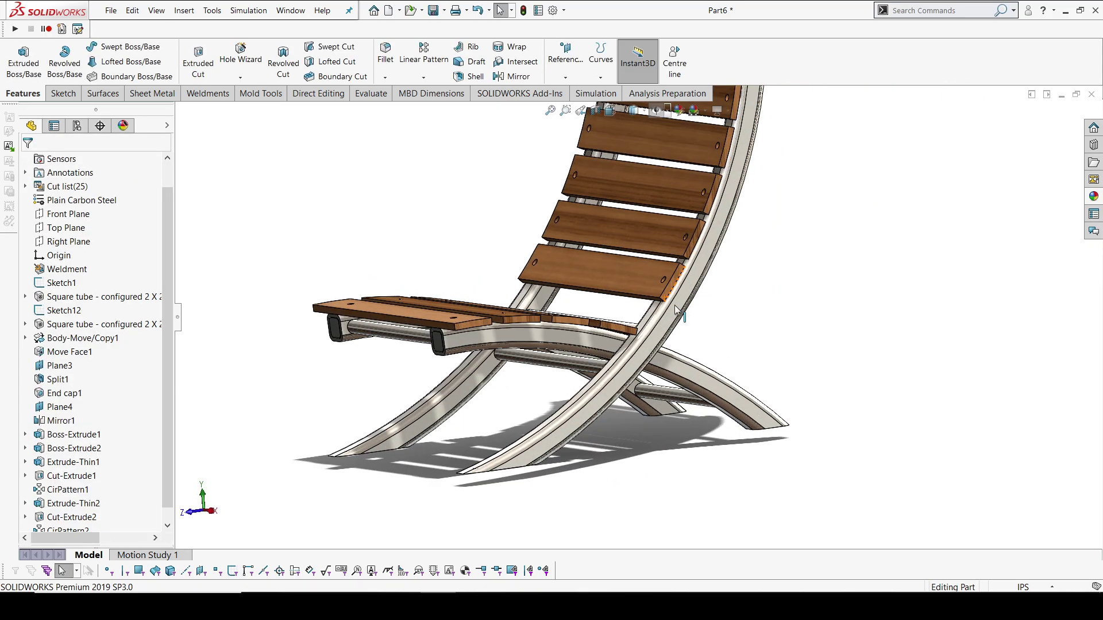
right_click(681, 264)
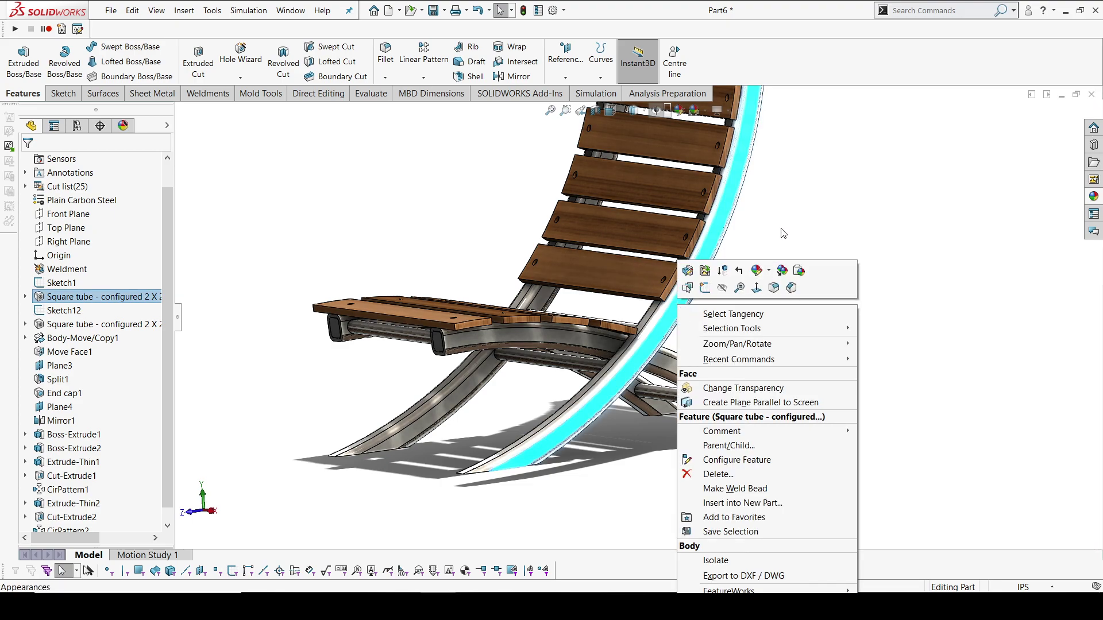
left_click(768, 272)
left_click(785, 335)
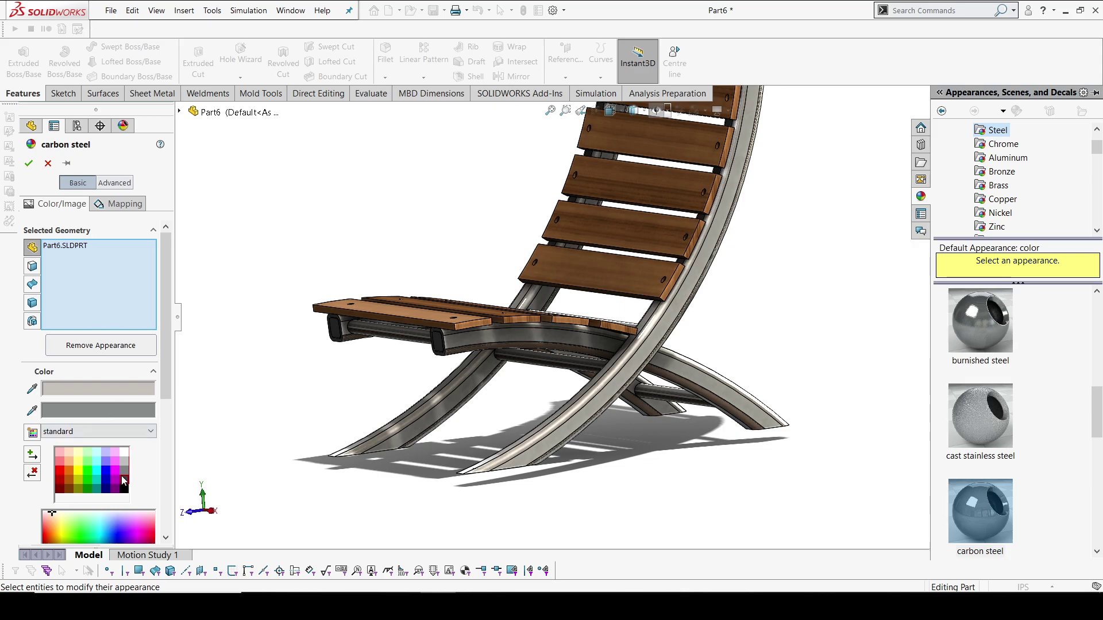
left_click(123, 480)
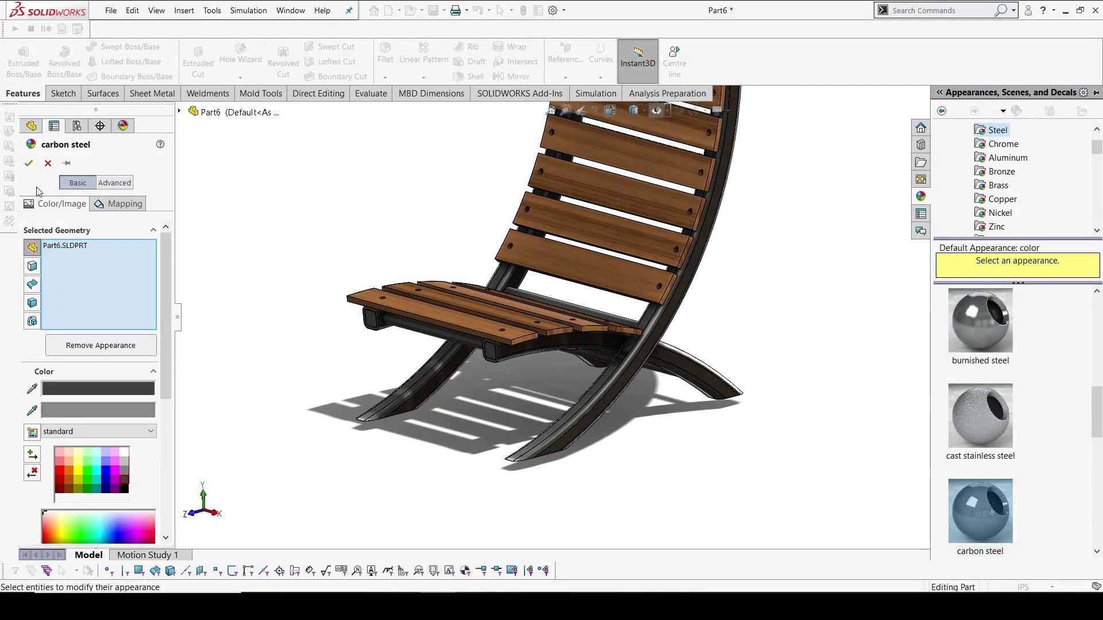
left_click(30, 169)
scroll(446, 212, "up", 3)
middle_click_drag(446, 212, 492, 257)
middle_click_drag(593, 289, 637, 289)
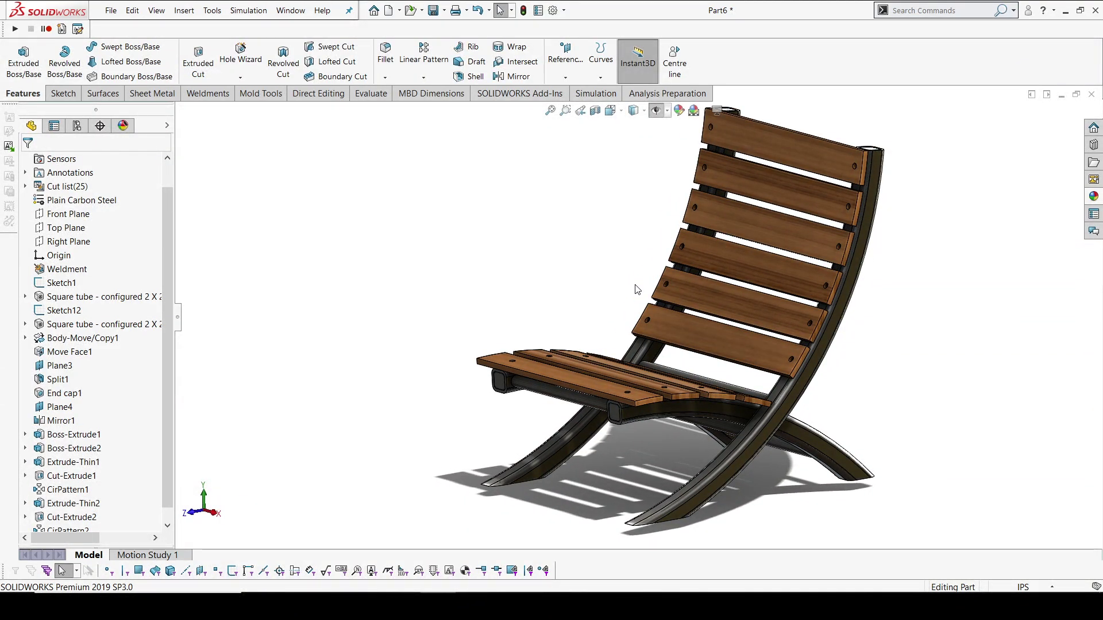